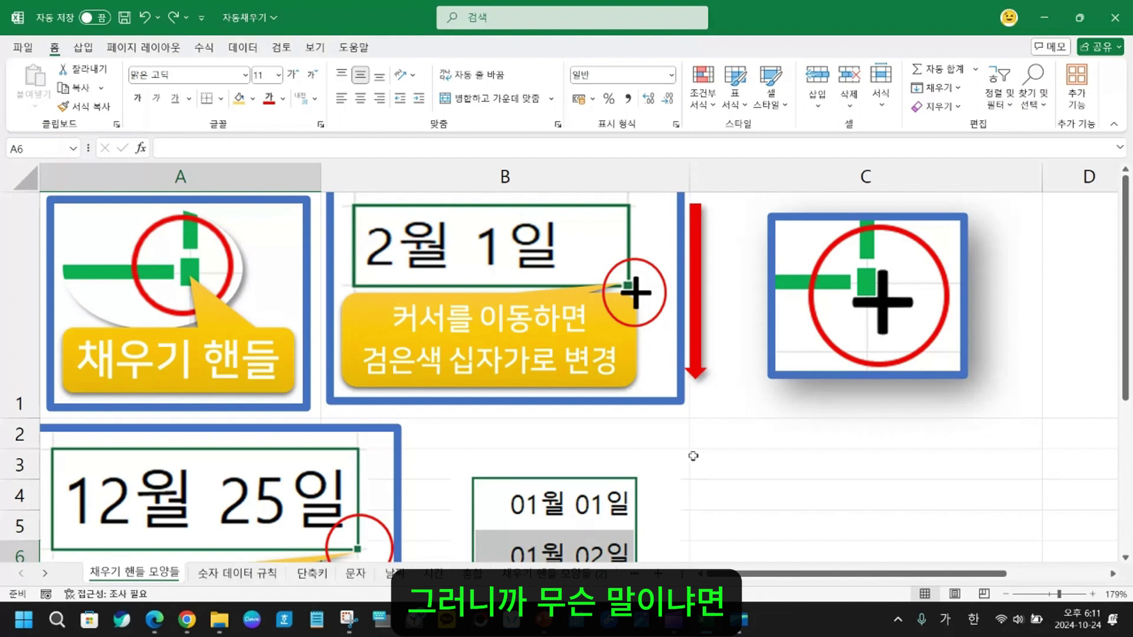
- Review the fill handle illustrations and the date fill example on the 채우기 핸들 모양들 sheet
{"action": "left_click", "coordinate": [633, 439]}
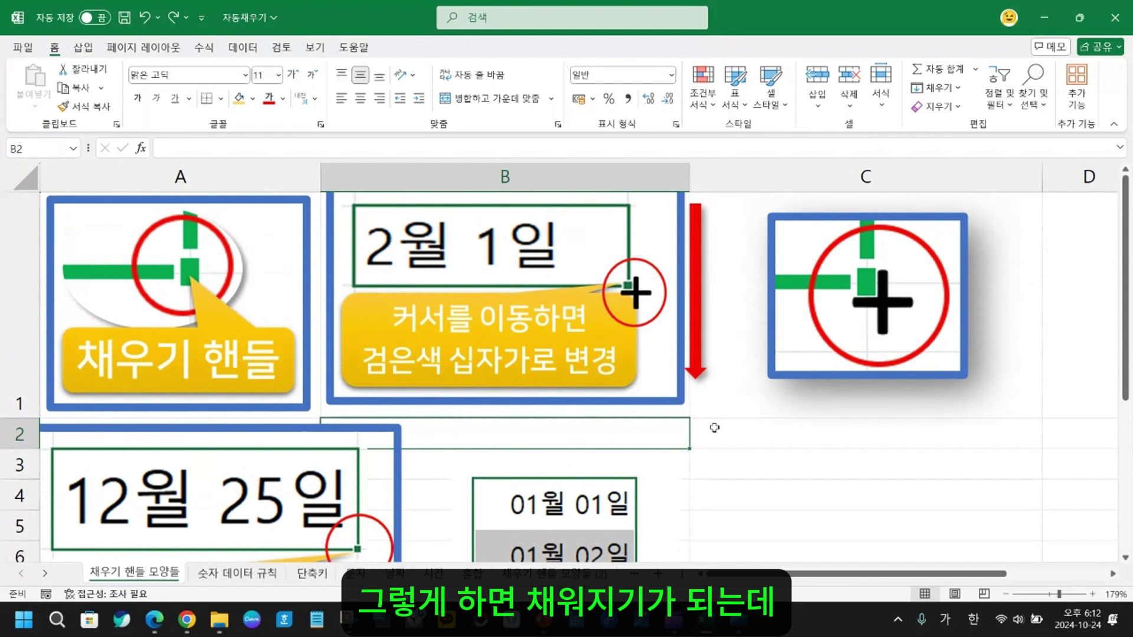
{"action": "scroll", "coordinate": [714, 427], "scroll_direction": "down", "scroll_amount": 1}
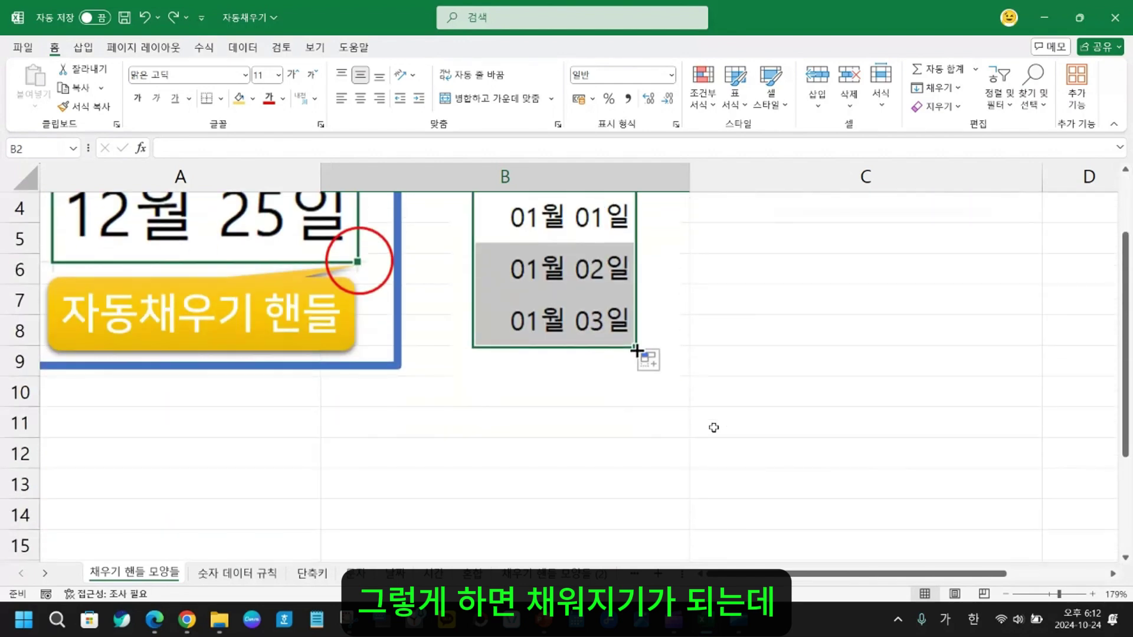
{"action": "scroll", "coordinate": [714, 427], "scroll_direction": "up", "scroll_amount": 1}
{"action": "scroll", "coordinate": [506, 480], "scroll_direction": "down", "scroll_amount": 1}
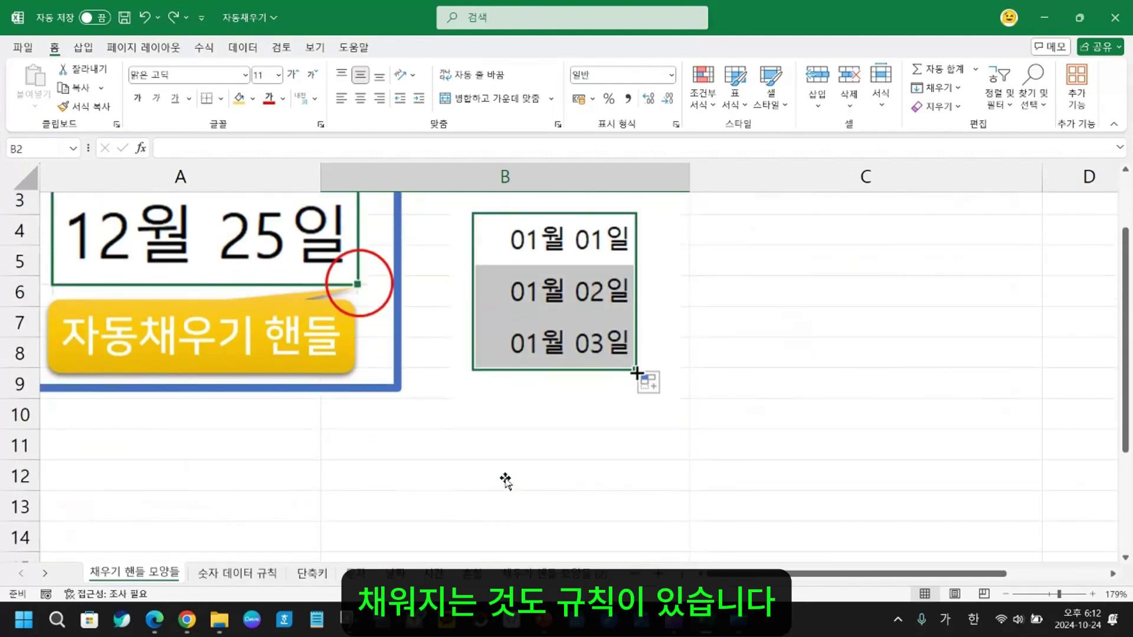
{"action": "scroll", "coordinate": [506, 480], "scroll_direction": "down", "scroll_amount": 1}
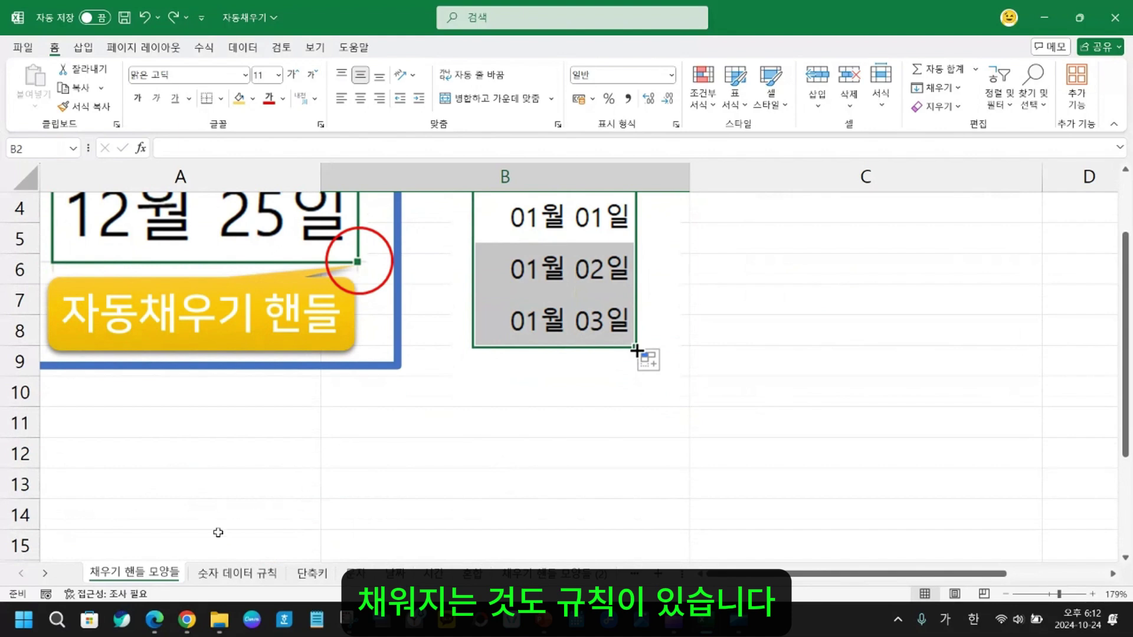
- Open the 숫자 데이터 규칙 sheet and select cell A5 in the single-number example
{"action": "left_click", "coordinate": [230, 574]}
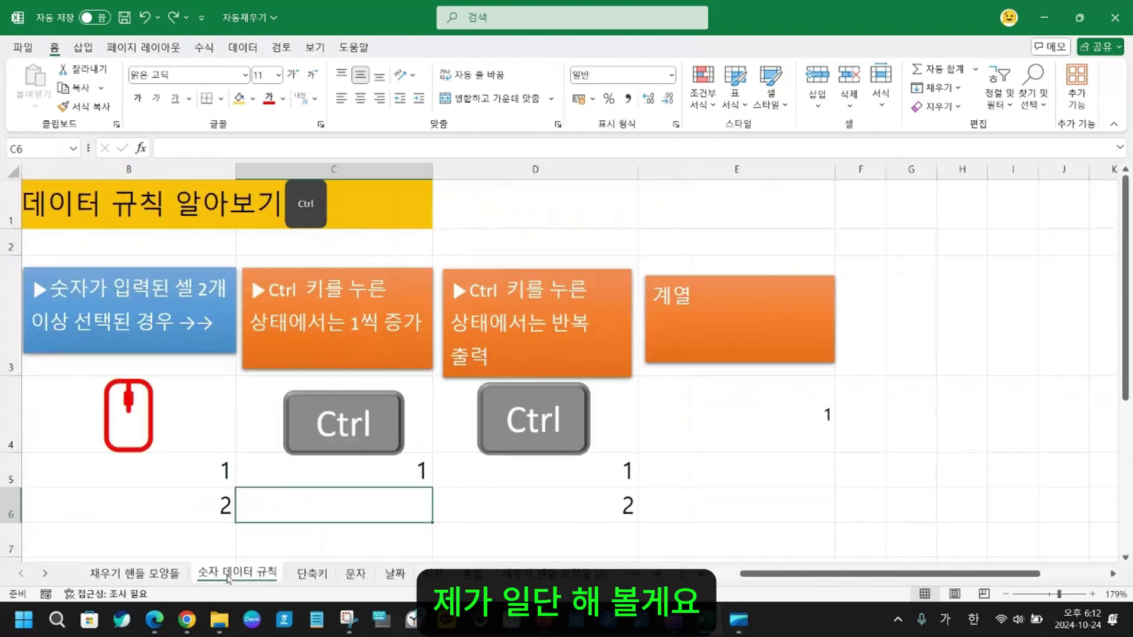
{"action": "left_click", "coordinate": [64, 433]}
{"action": "left_click", "coordinate": [701, 574]}
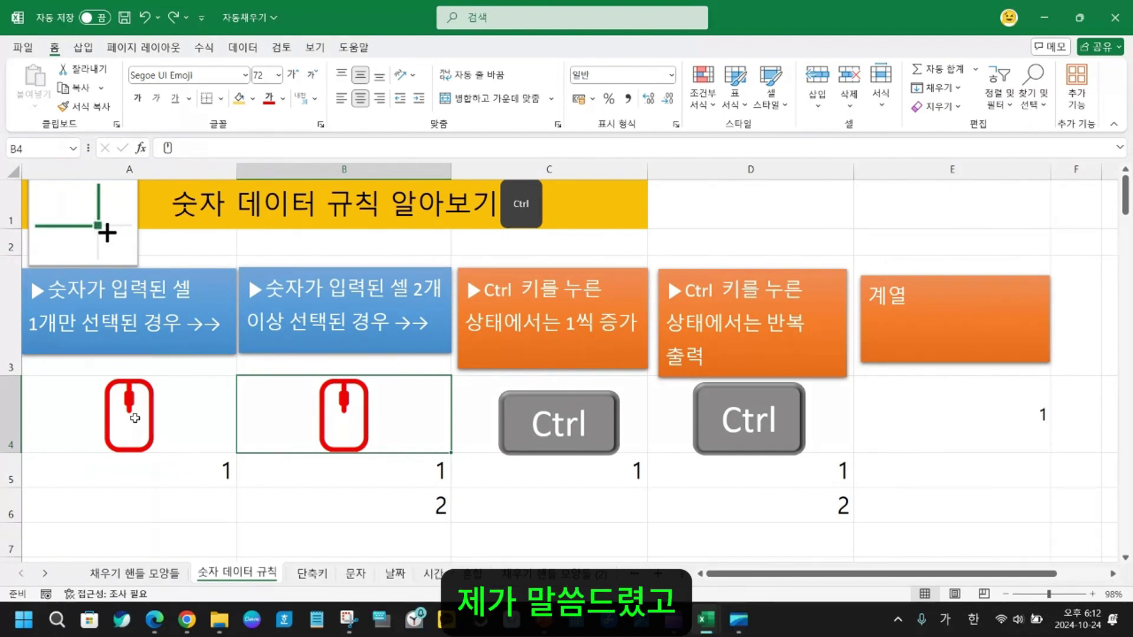
{"action": "left_click", "coordinate": [159, 418]}
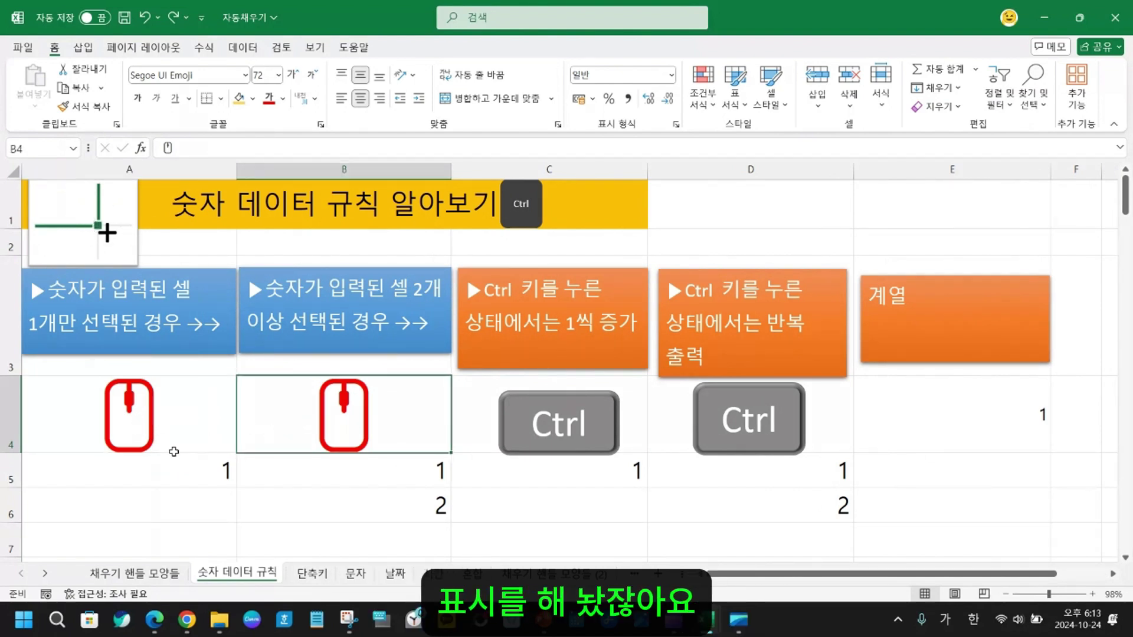
{"action": "left_click", "coordinate": [197, 476]}
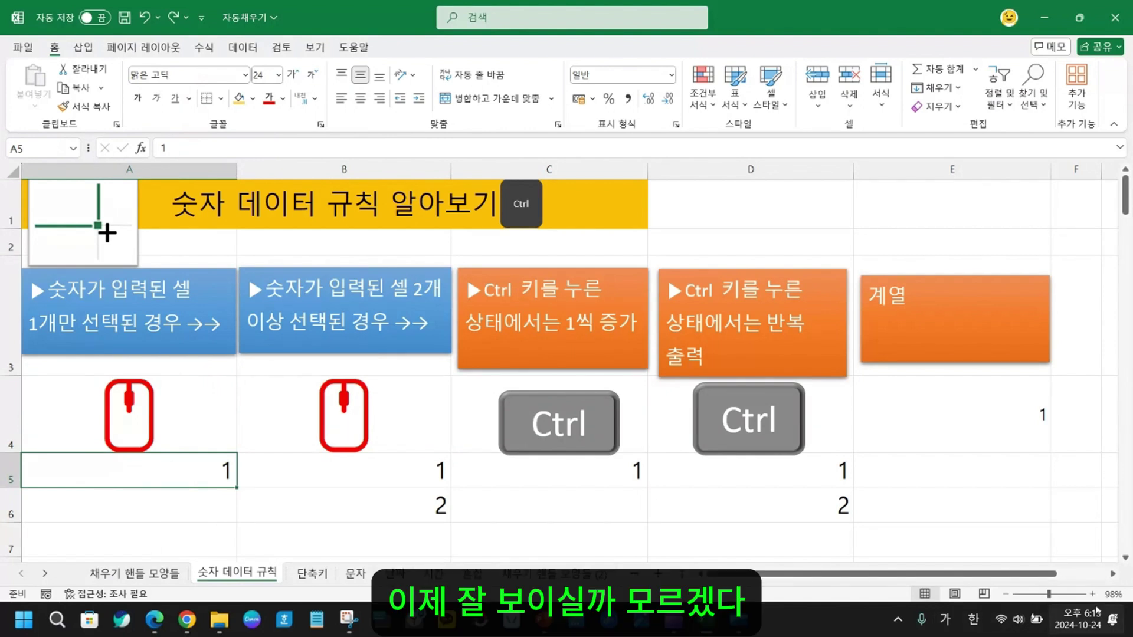
{"action": "left_click", "coordinate": [1058, 595]}
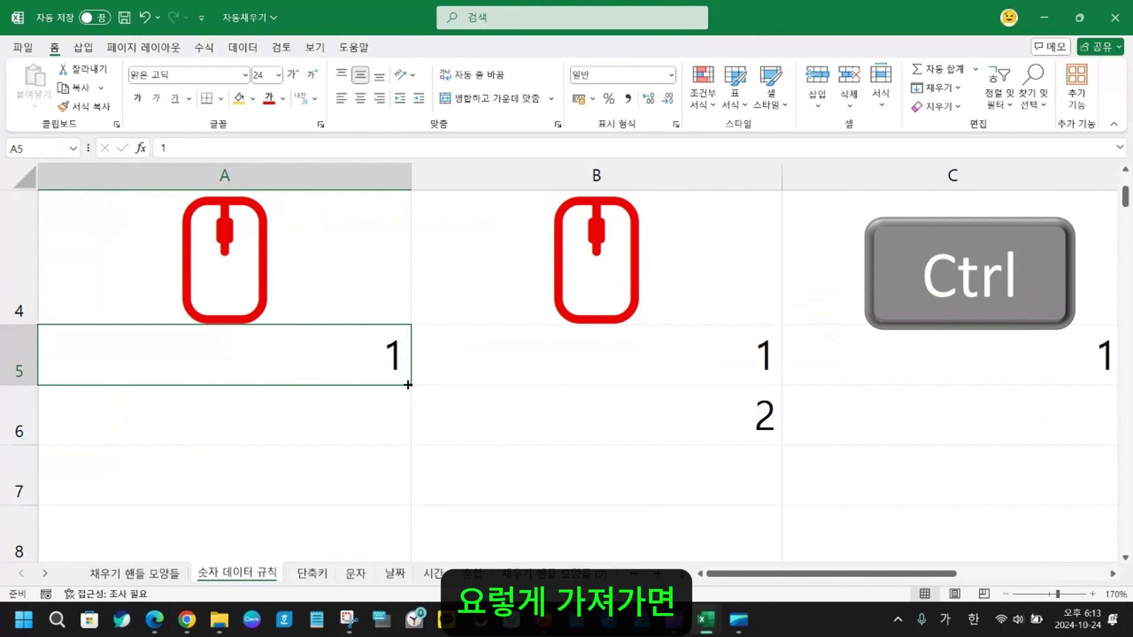
- Fill the single number 1 from A5 down to A12 as repeated copies
{"action": "left_click_drag", "start_coordinate": [409, 382], "coordinate": [409, 382]}
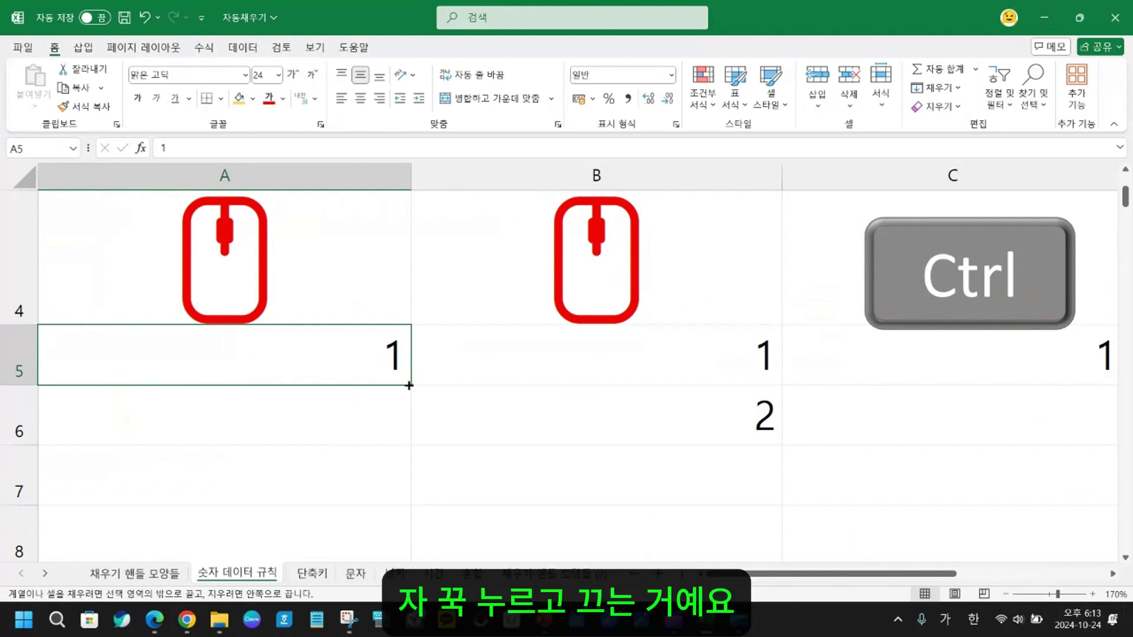
{"action": "left_click_drag", "start_coordinate": [409, 384], "coordinate": [409, 540]}
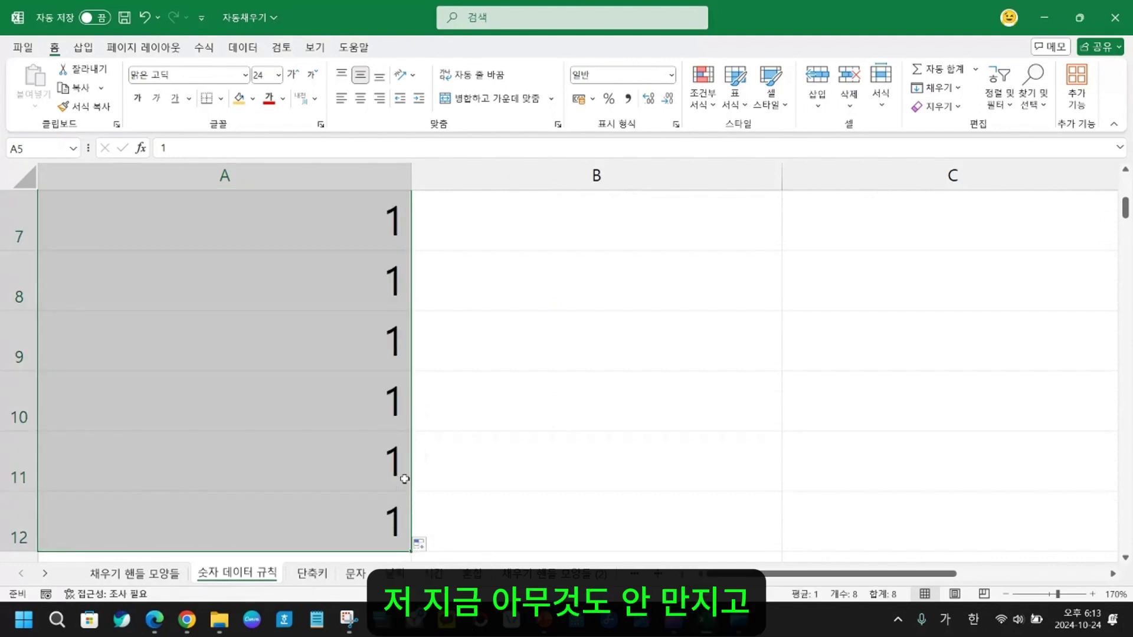
{"action": "scroll", "coordinate": [407, 477], "scroll_direction": "up", "scroll_amount": 2}
{"action": "scroll", "coordinate": [414, 475], "scroll_direction": "down", "scroll_amount": 4}
{"action": "scroll", "coordinate": [414, 475], "scroll_direction": "up", "scroll_amount": 2}
{"action": "scroll", "coordinate": [415, 474], "scroll_direction": "up", "scroll_amount": 1}
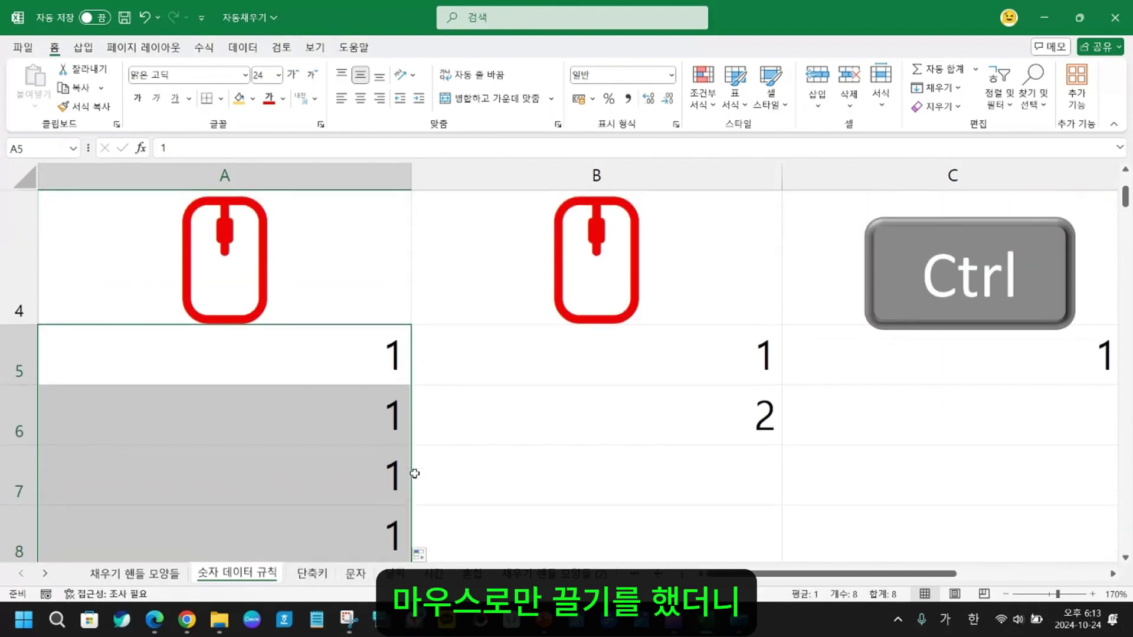
{"action": "left_click", "coordinate": [394, 415]}
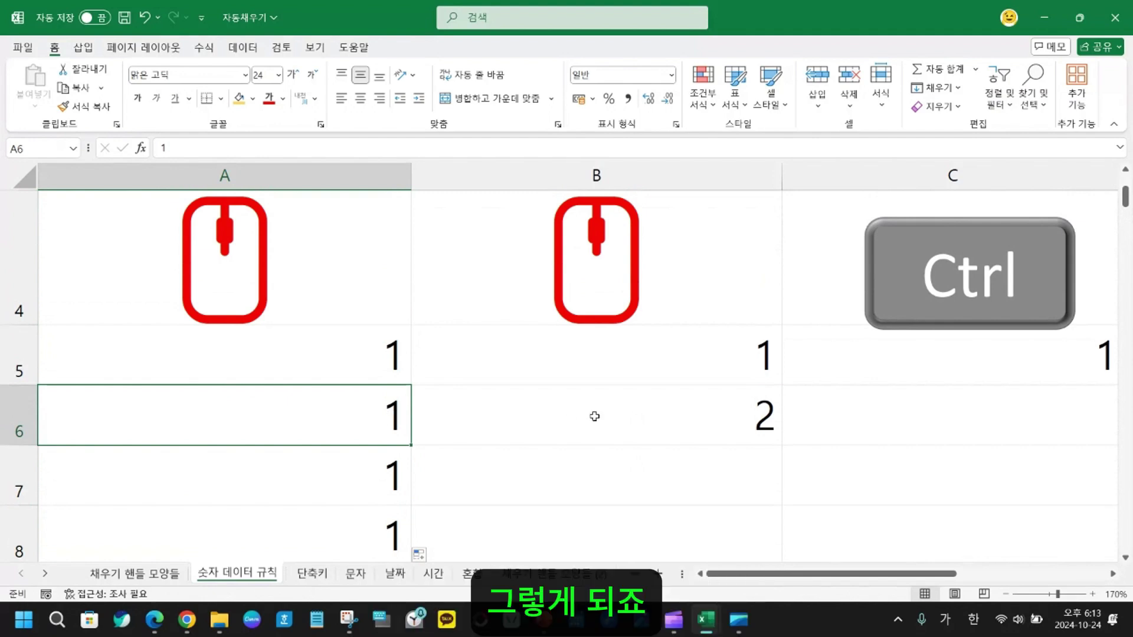
- Extend the 1, 2 series in B5:B6 down to B14, using both cells as the starting pattern
{"action": "scroll", "coordinate": [630, 425], "scroll_direction": "up", "scroll_amount": 1}
{"action": "scroll", "coordinate": [630, 425], "scroll_direction": "up", "scroll_amount": 1}
{"action": "scroll", "coordinate": [621, 423], "scroll_direction": "down", "scroll_amount": 1}
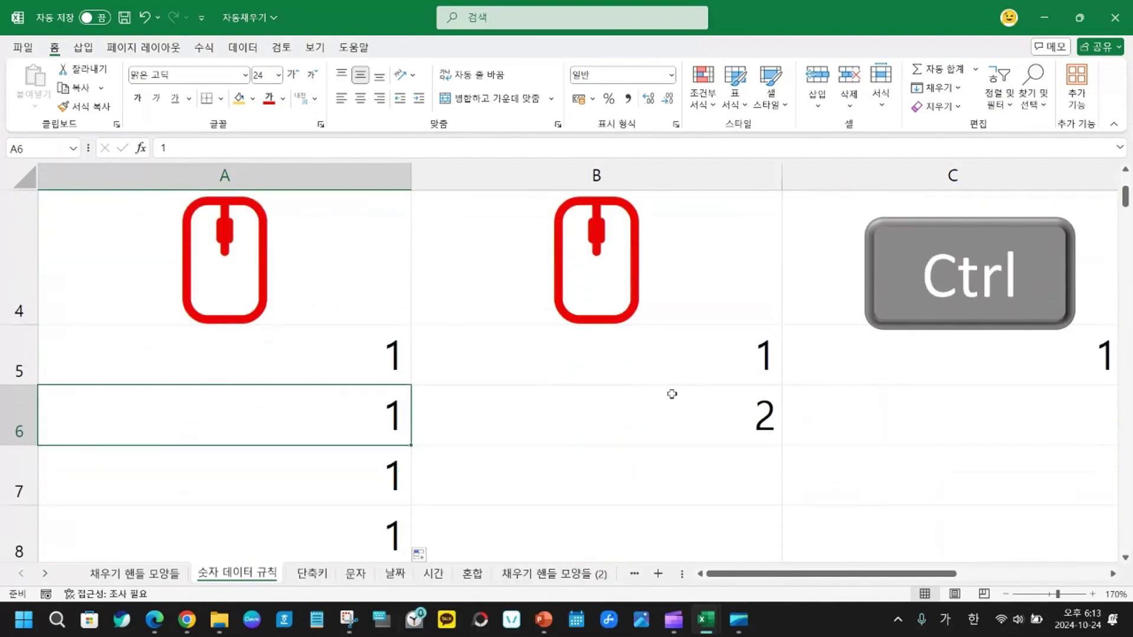
{"action": "left_click", "coordinate": [514, 350]}
{"action": "left_click", "coordinate": [373, 352]}
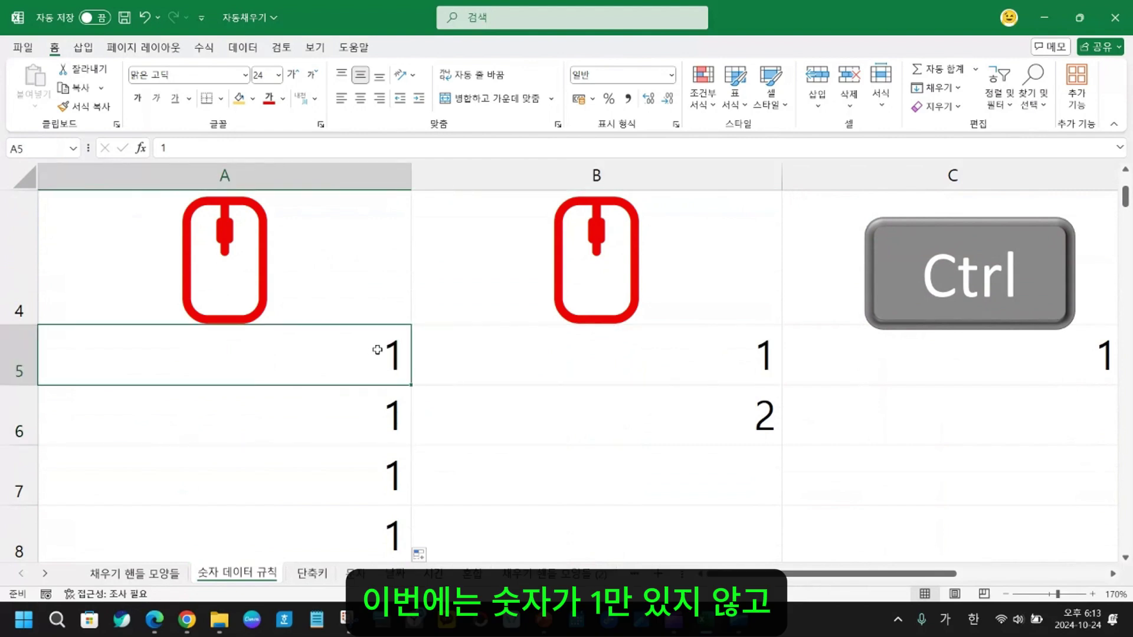
{"action": "left_click_drag", "start_coordinate": [688, 357], "coordinate": [728, 403]}
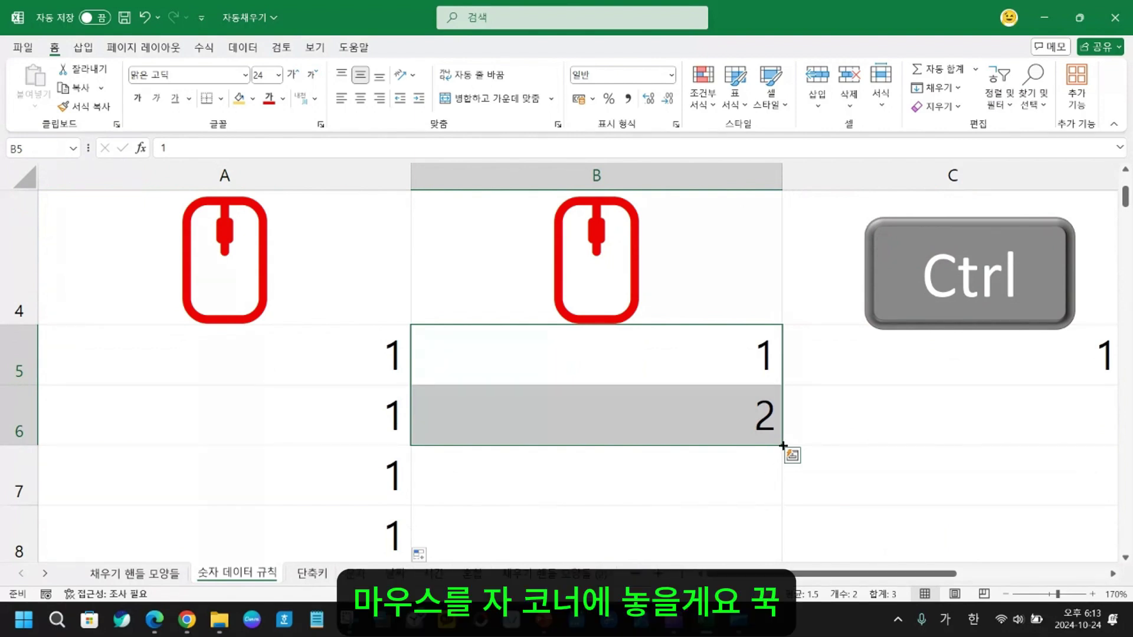
{"action": "mouse_move", "coordinate": [783, 446]}
{"action": "left_mouse_down"}
{"action": "mouse_move", "coordinate": [768, 561]}
{"action": "mouse_move", "coordinate": [761, 451]}
{"action": "left_mouse_up"}
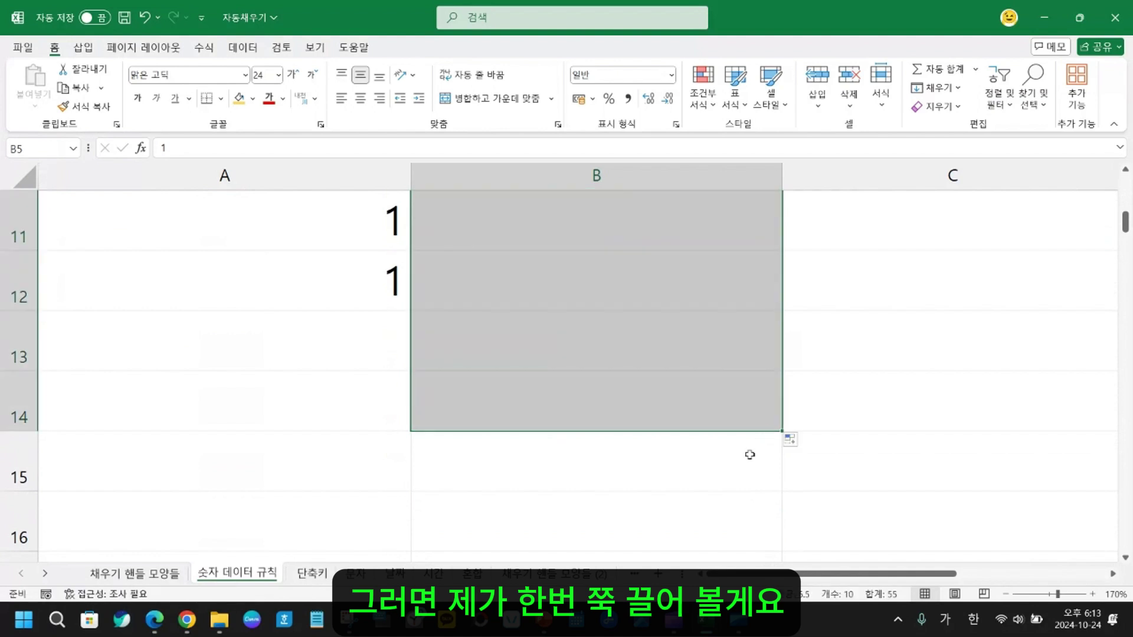
{"action": "scroll", "coordinate": [740, 473], "scroll_direction": "up", "scroll_amount": 3}
{"action": "scroll", "coordinate": [742, 475], "scroll_direction": "down", "scroll_amount": 1}
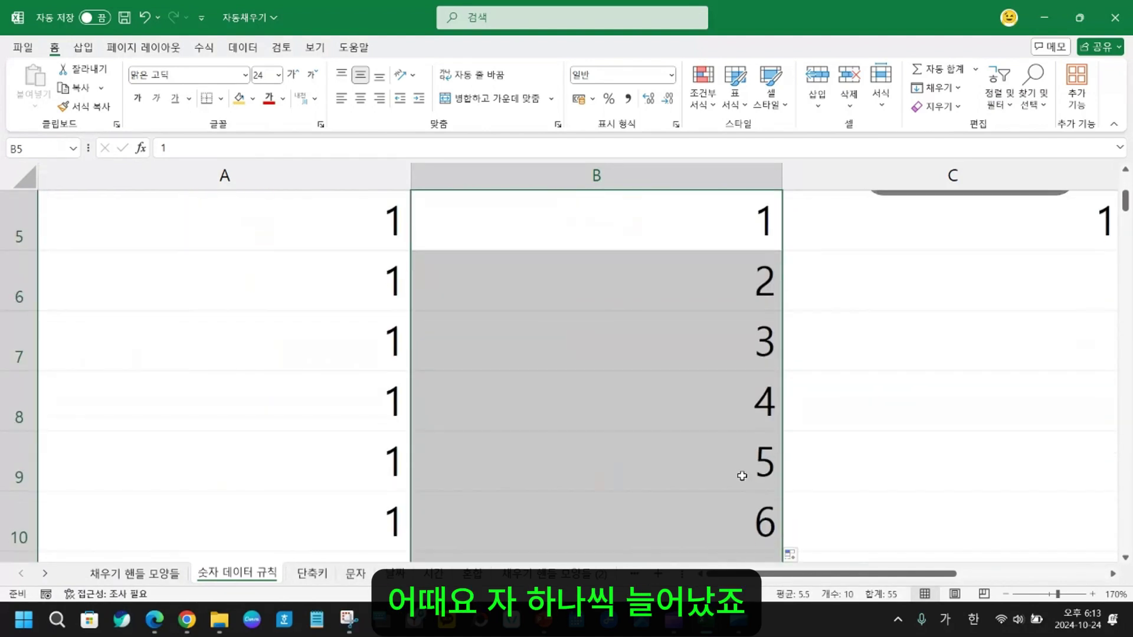
- Compare the headings and filled numbers of the mouse-only examples in columns A and B
{"action": "left_click", "coordinate": [1053, 594]}
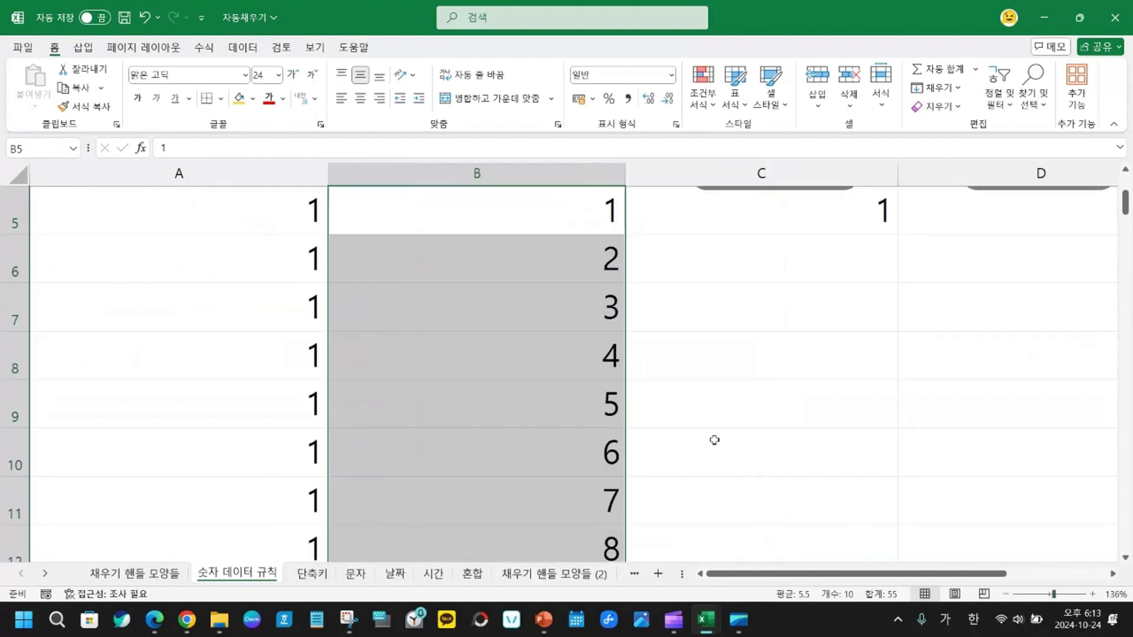
{"action": "scroll", "coordinate": [714, 437], "scroll_direction": "up", "scroll_amount": 3}
{"action": "left_click", "coordinate": [191, 432]}
{"action": "left_click", "coordinate": [456, 434]}
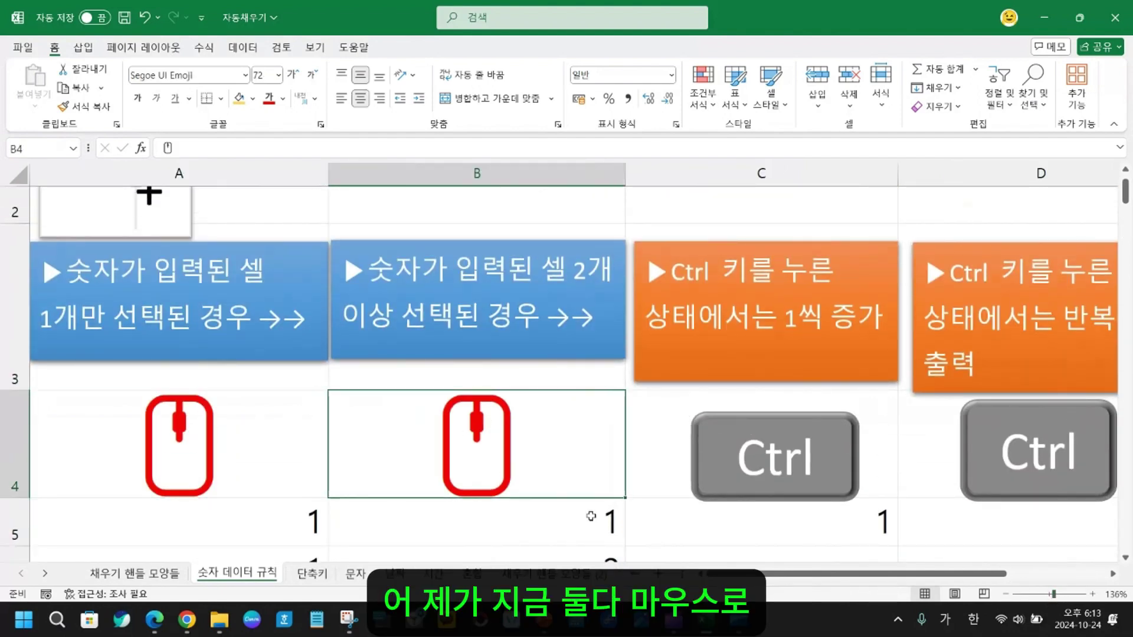
{"action": "scroll", "coordinate": [648, 256], "scroll_direction": "up", "scroll_amount": 1}
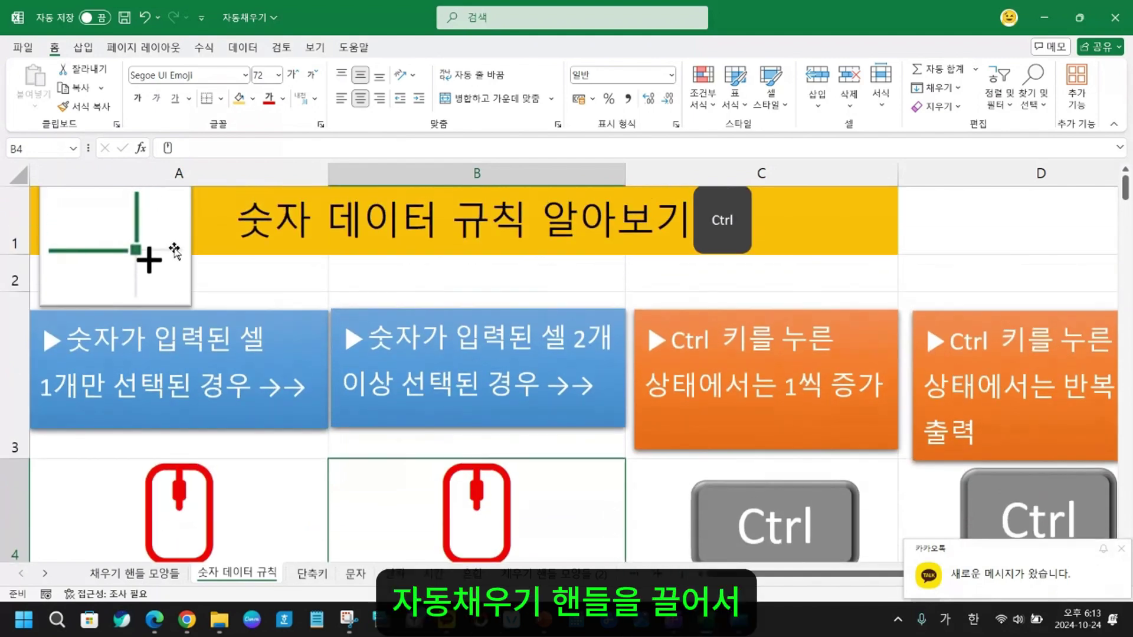
{"action": "scroll", "coordinate": [673, 470], "scroll_direction": "down", "scroll_amount": 1}
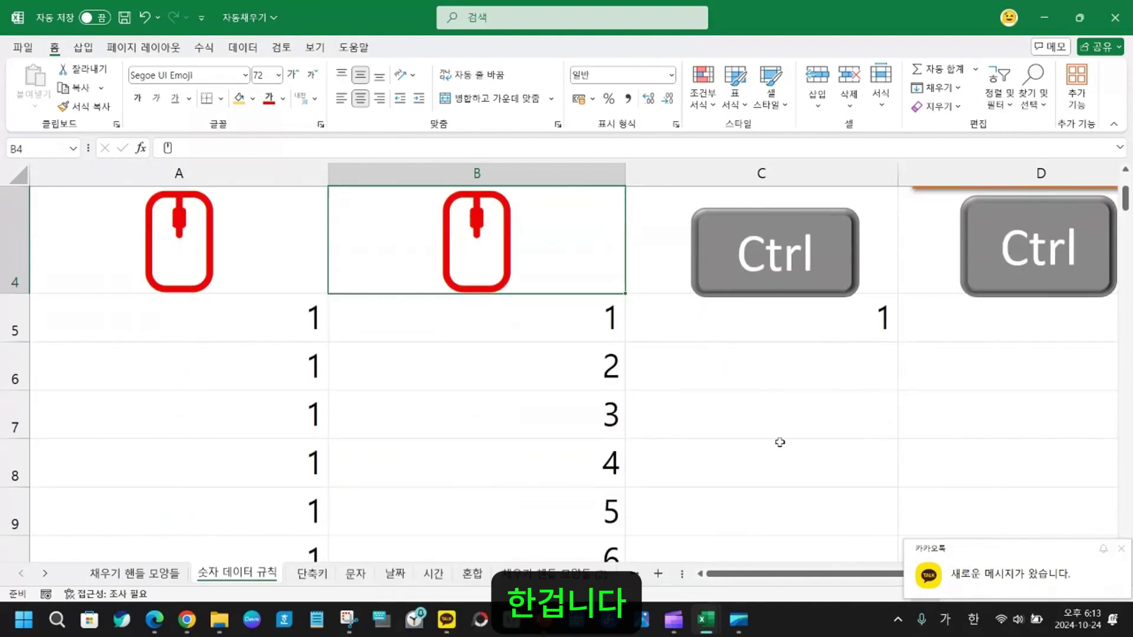
- Move the Ctrl key shape in C4 slightly upward, clear of the number in C5
{"action": "left_click", "coordinate": [757, 282]}
{"action": "key", "text": "Escape"}
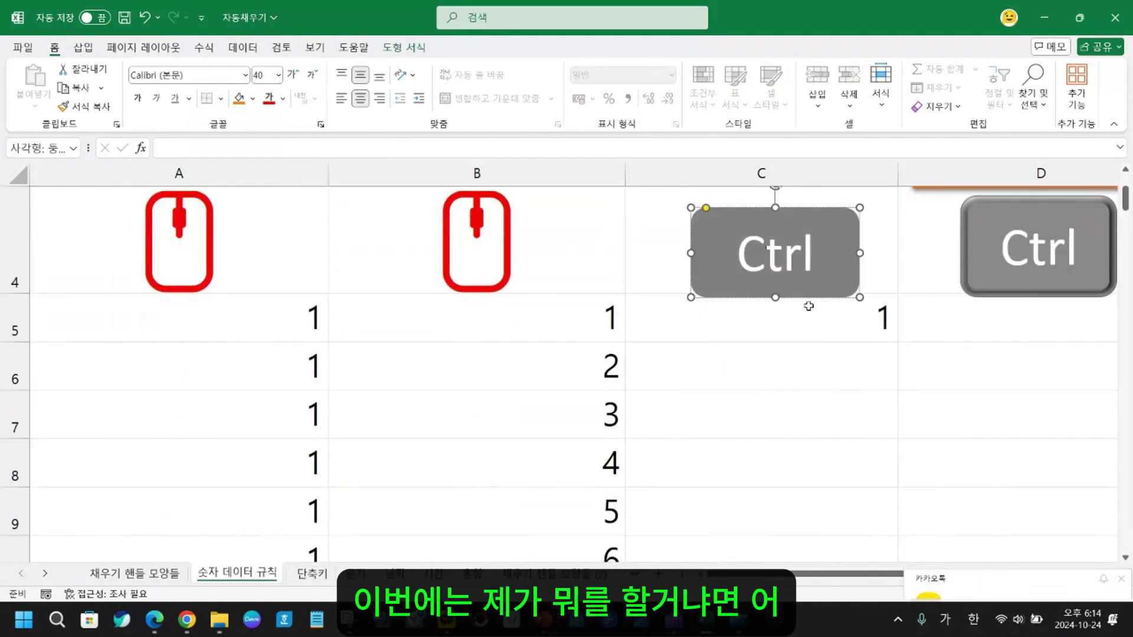
{"action": "left_click_drag", "start_coordinate": [814, 293], "coordinate": [815, 280]}
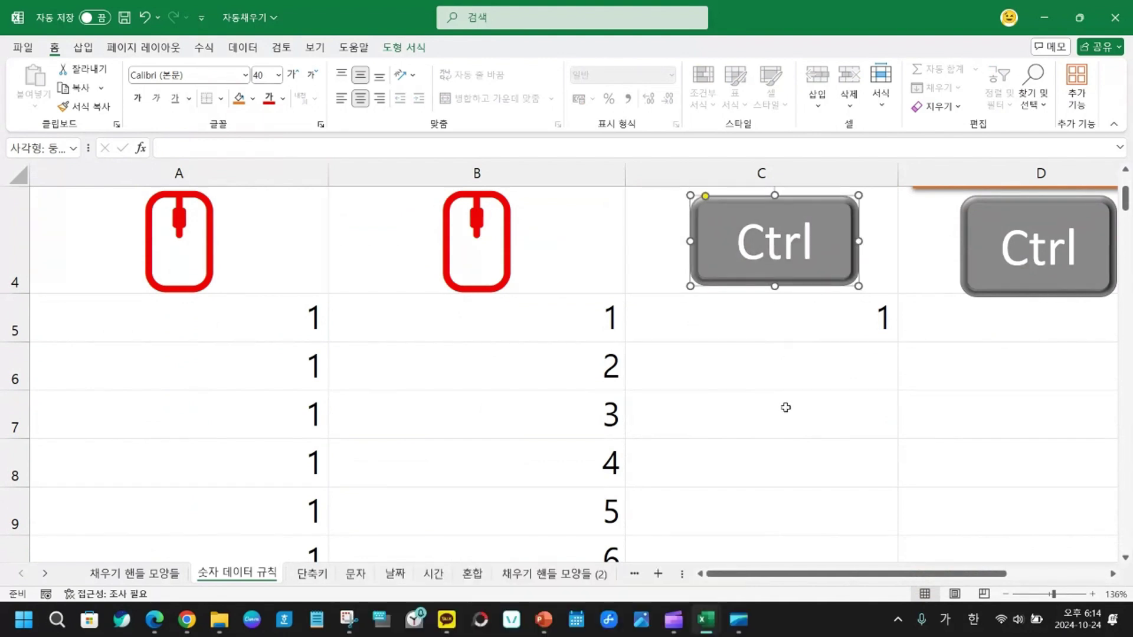
- Fill the single number 1 from C5 down to C14 as a series increasing by 1
{"action": "left_click", "coordinate": [867, 327]}
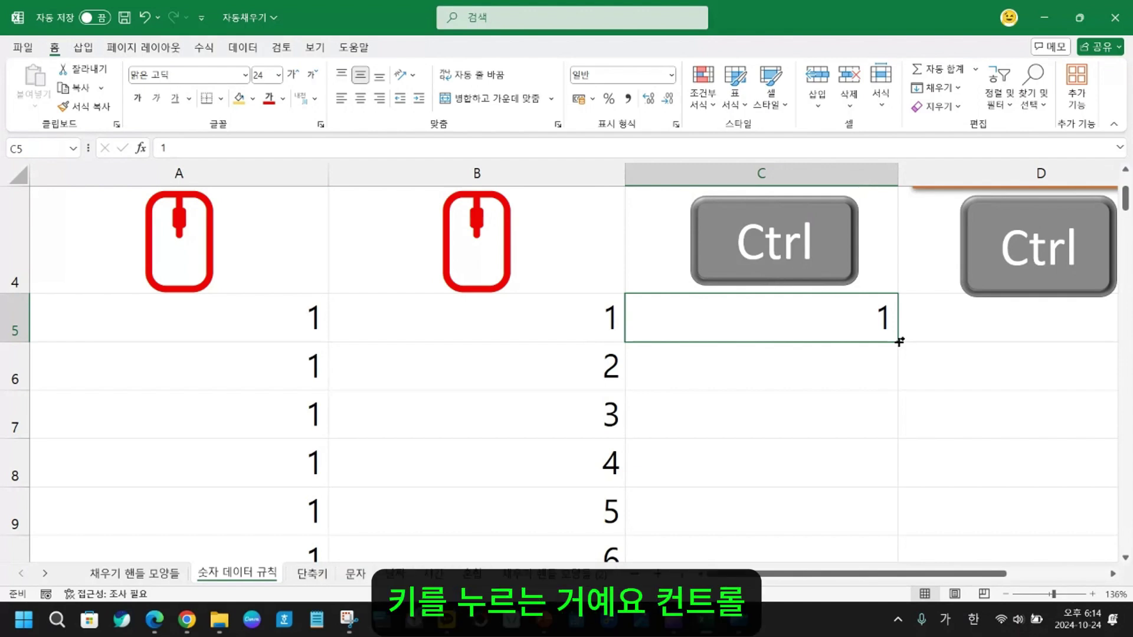
{"action": "key", "text": "ctrl"}
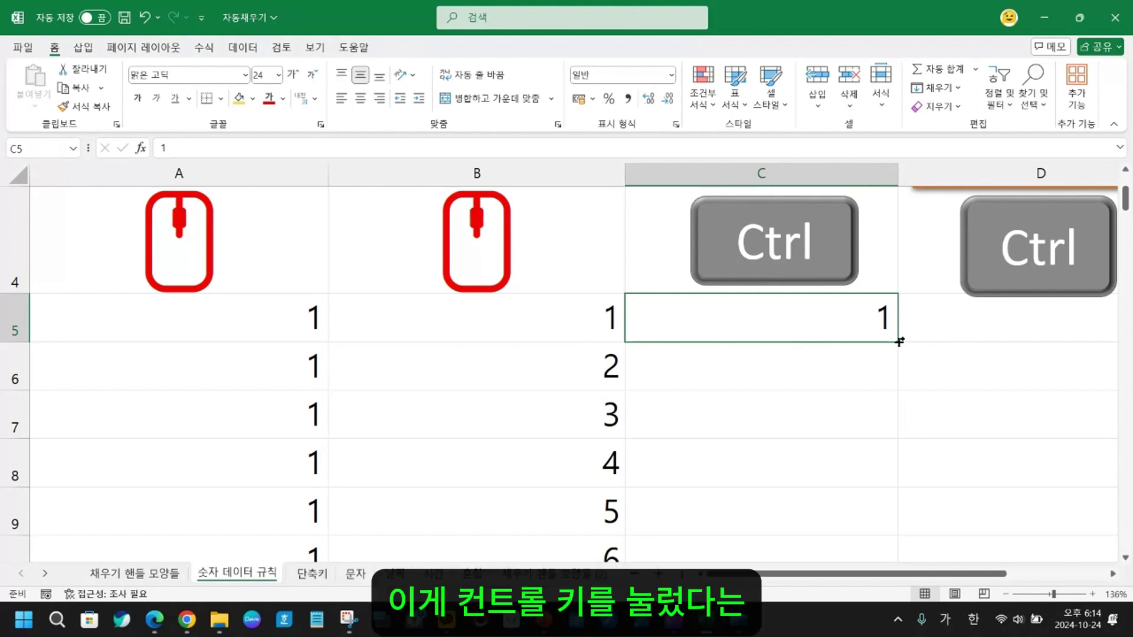
{"action": "left_click_drag", "start_coordinate": [899, 342], "coordinate": [889, 551]}
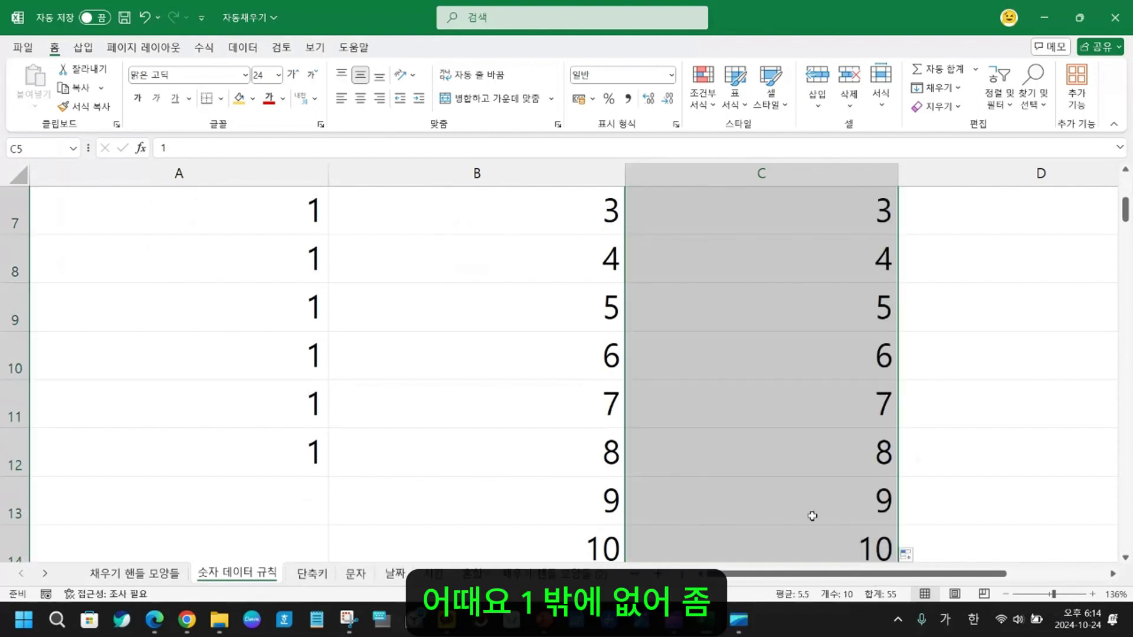
{"action": "scroll", "coordinate": [790, 495], "scroll_direction": "up", "scroll_amount": 2}
{"action": "key", "text": "ctrl"}
{"action": "scroll", "coordinate": [770, 472], "scroll_direction": "down", "scroll_amount": 2}
{"action": "scroll", "coordinate": [774, 463], "scroll_direction": "up", "scroll_amount": 1}
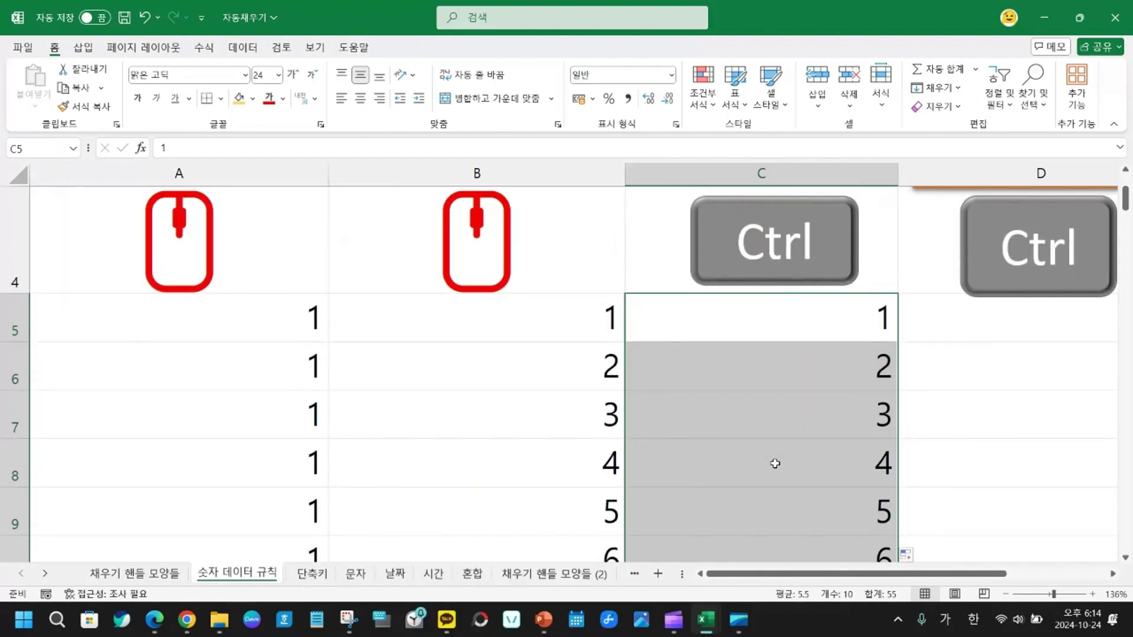
- Compare the single-cell fills in columns A and C, and read the rule headings above them
{"action": "left_click", "coordinate": [247, 331]}
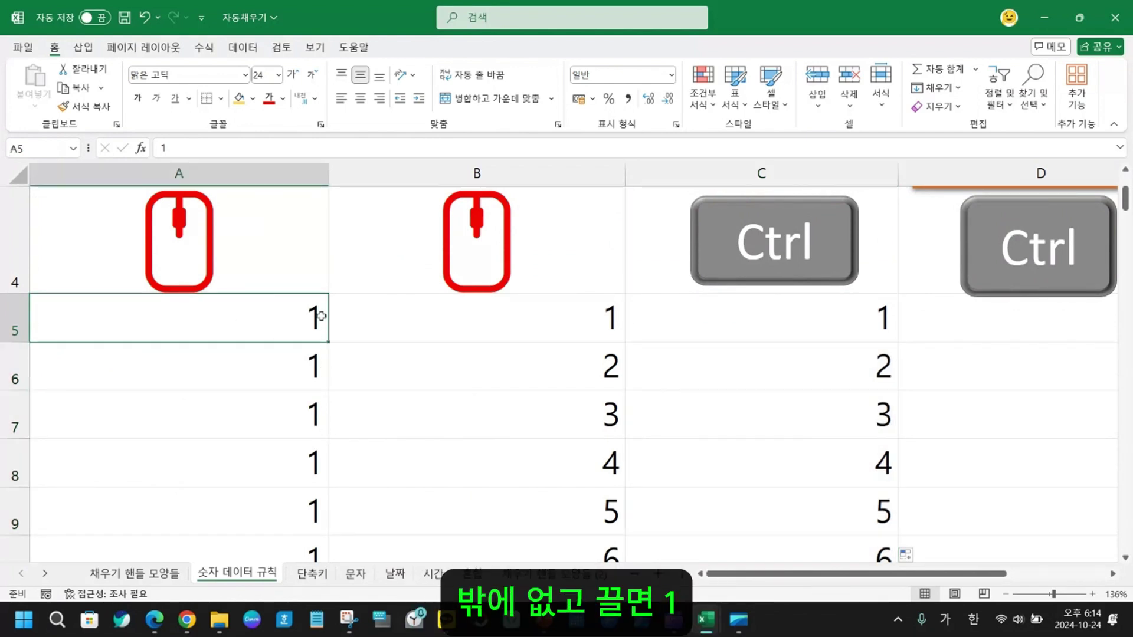
{"action": "left_click", "coordinate": [871, 321]}
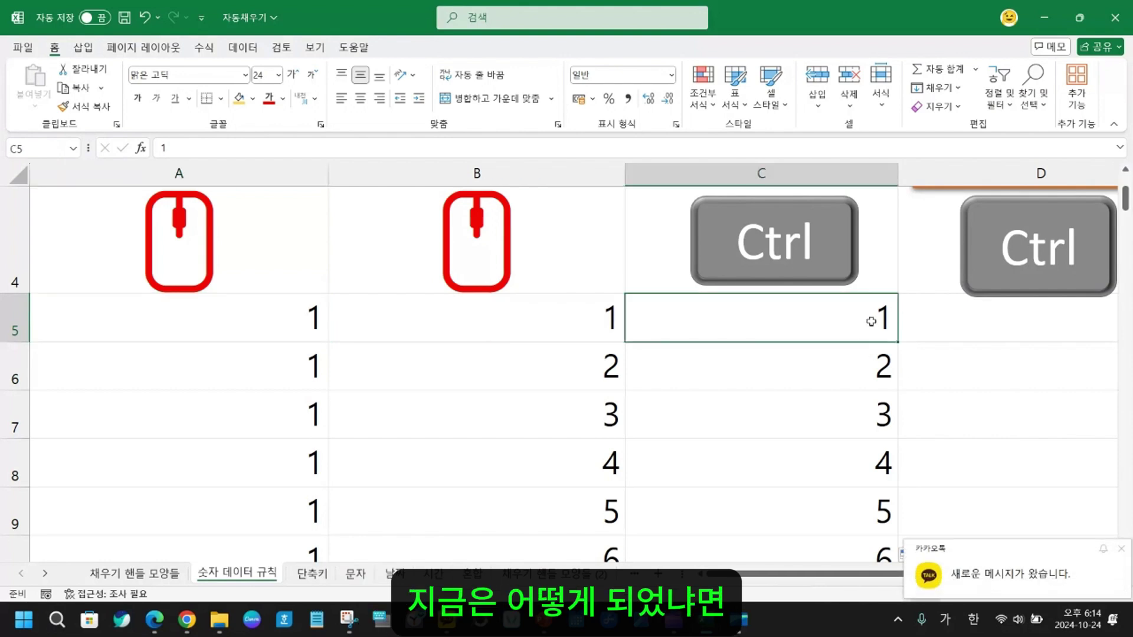
{"action": "left_click", "coordinate": [1107, 561]}
{"action": "left_click", "coordinate": [872, 318]}
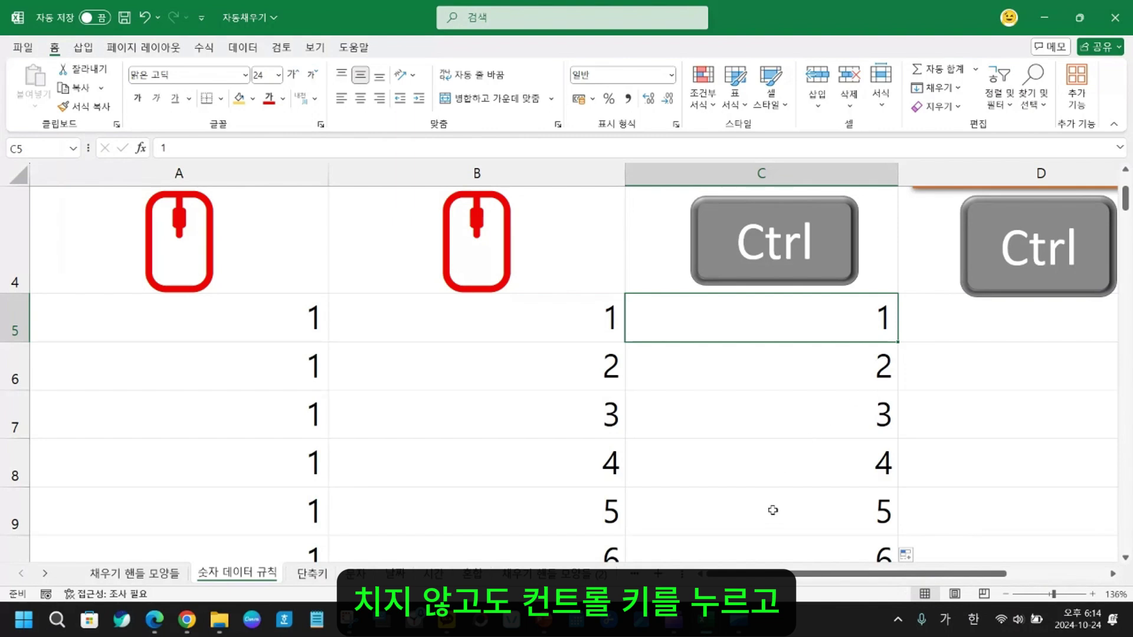
{"action": "scroll", "coordinate": [996, 437], "scroll_direction": "up", "scroll_amount": 3}
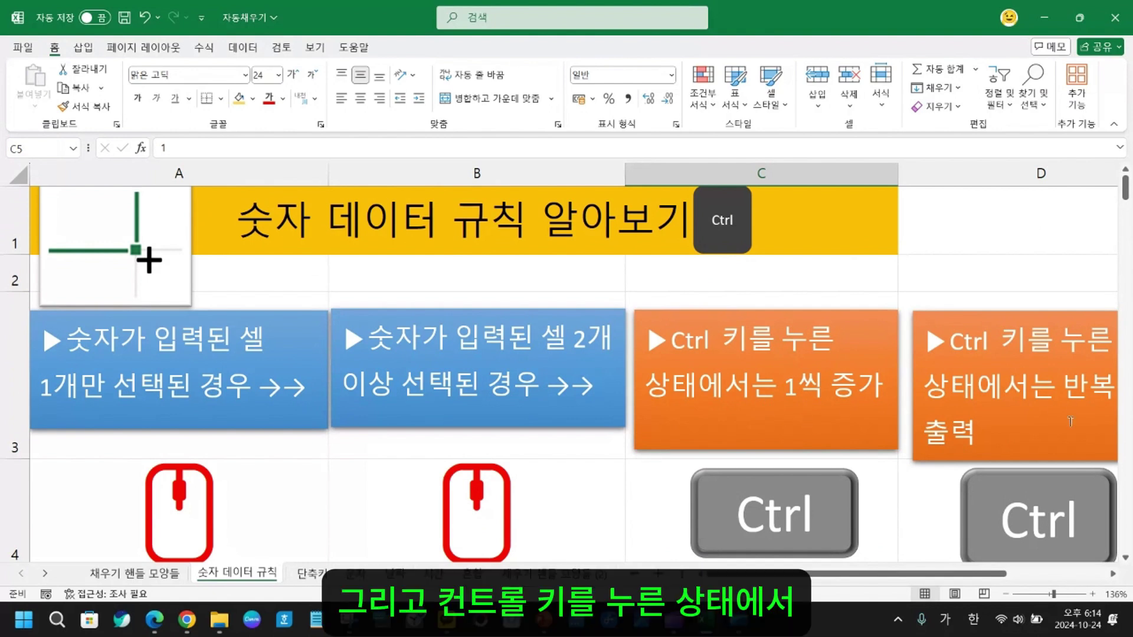
{"action": "scroll", "coordinate": [1000, 505], "scroll_direction": "down", "scroll_amount": 3}
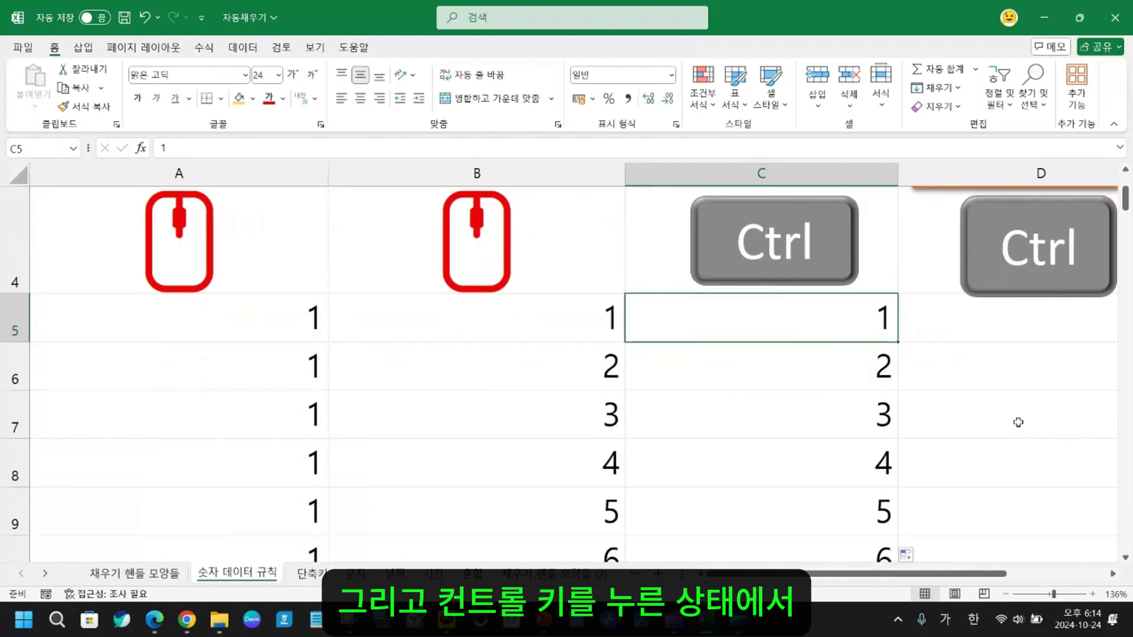
- Enter the starting numbers 1 in D5 and 2 in D6
{"action": "left_click", "coordinate": [1039, 332]}
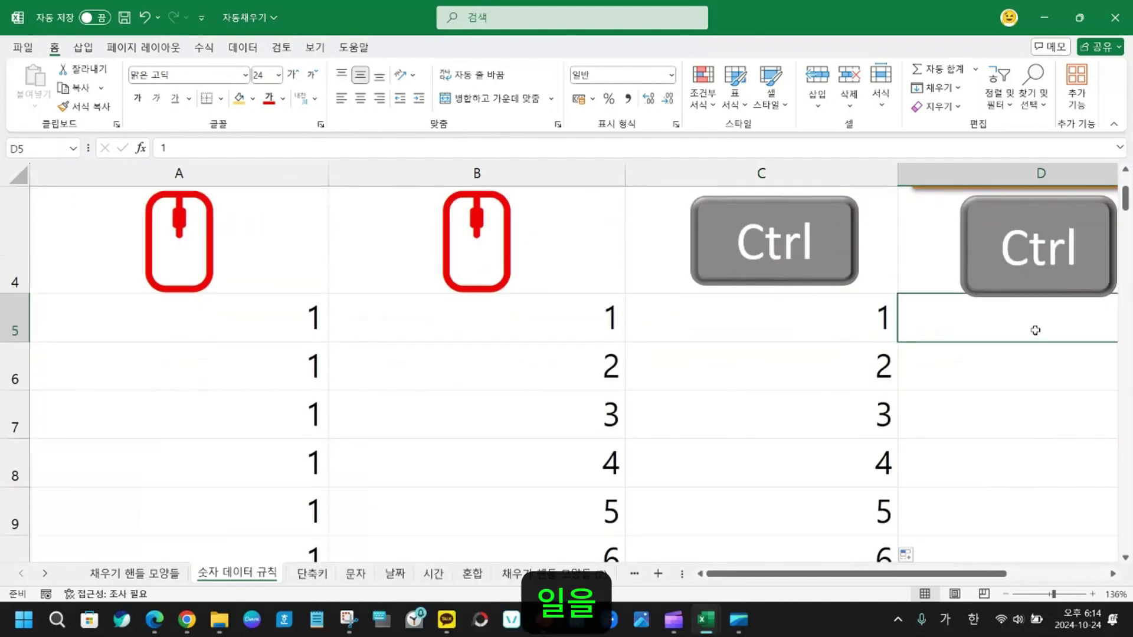
{"action": "double_click", "coordinate": [1035, 330]}
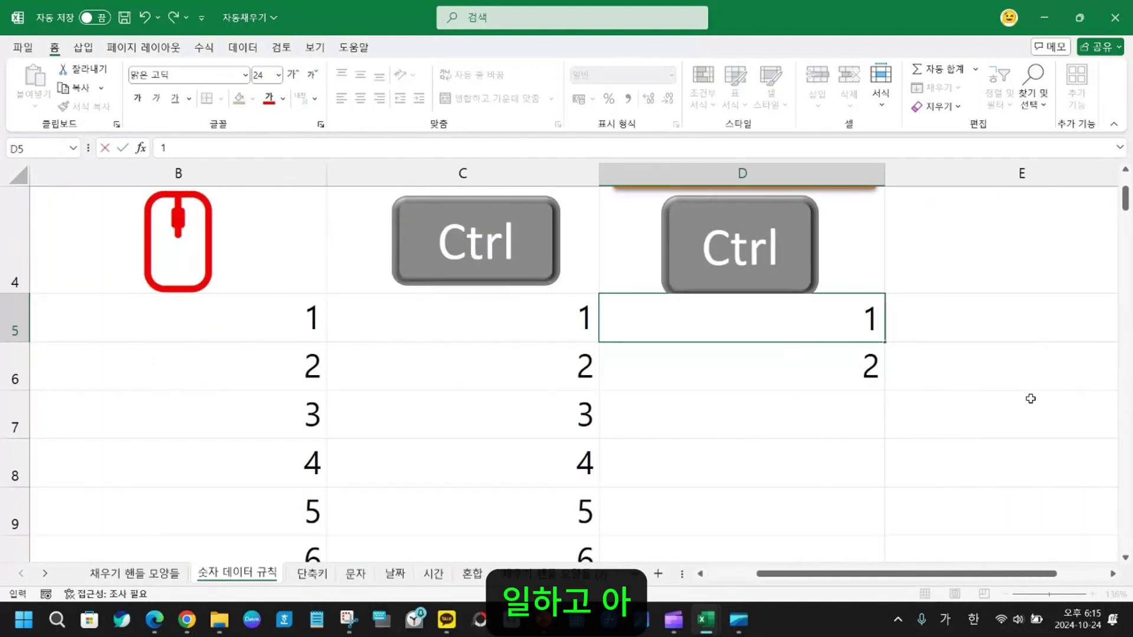
{"action": "left_click", "coordinate": [1006, 401]}
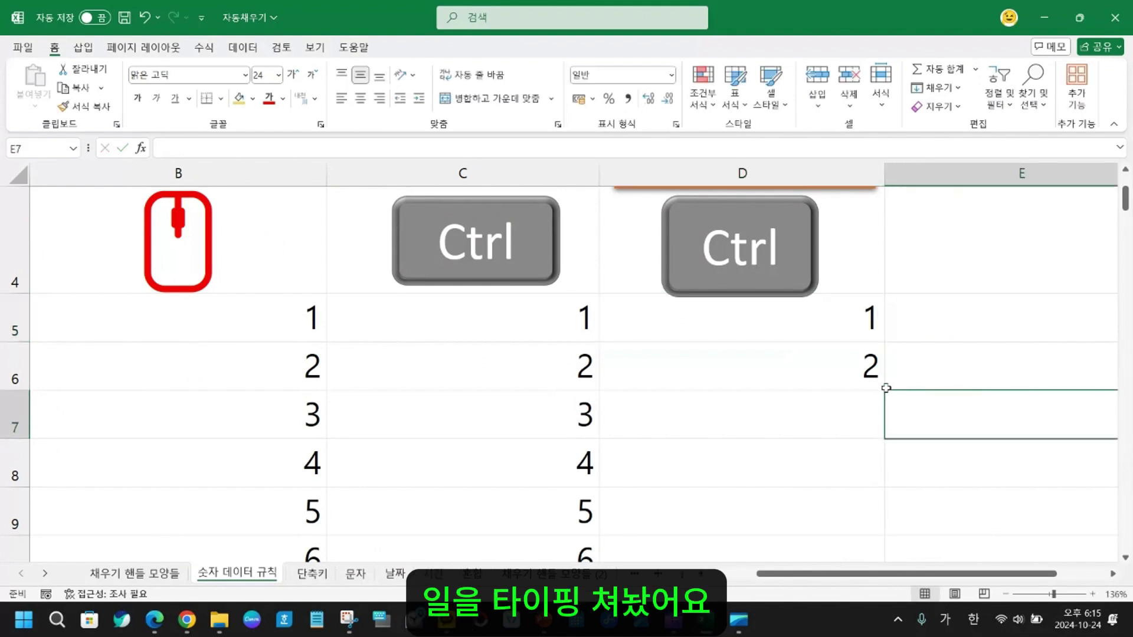
{"action": "left_click", "coordinate": [834, 328]}
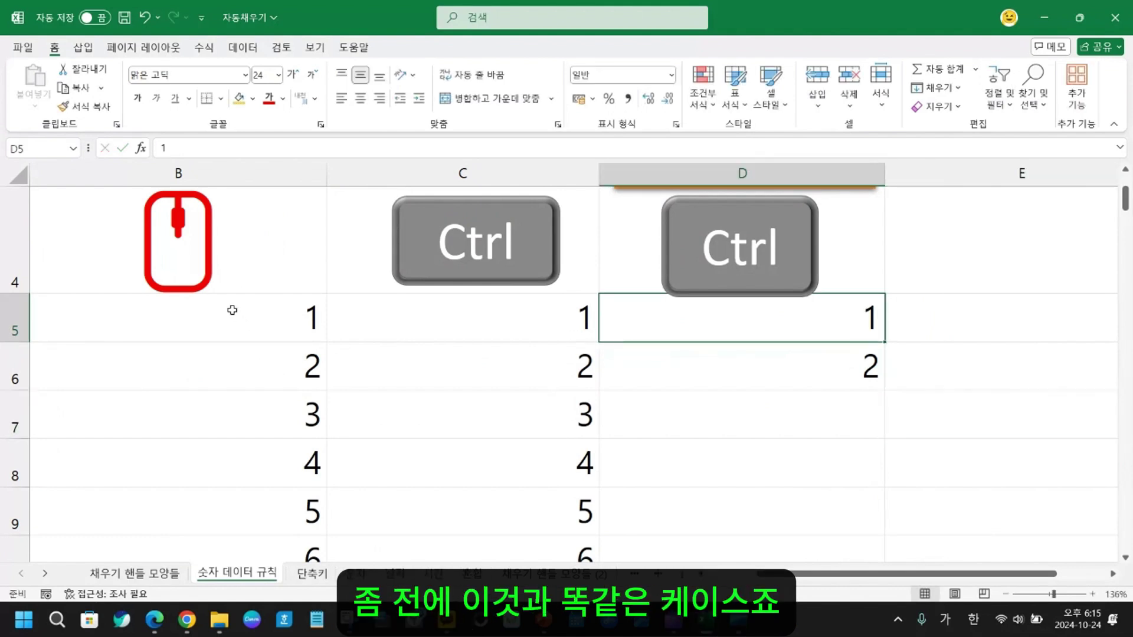
- Add borders to the starting cells B5:B6, D5:D6 and C5 to mark them off from the filled numbers
{"action": "left_click_drag", "start_coordinate": [243, 319], "coordinate": [237, 350]}
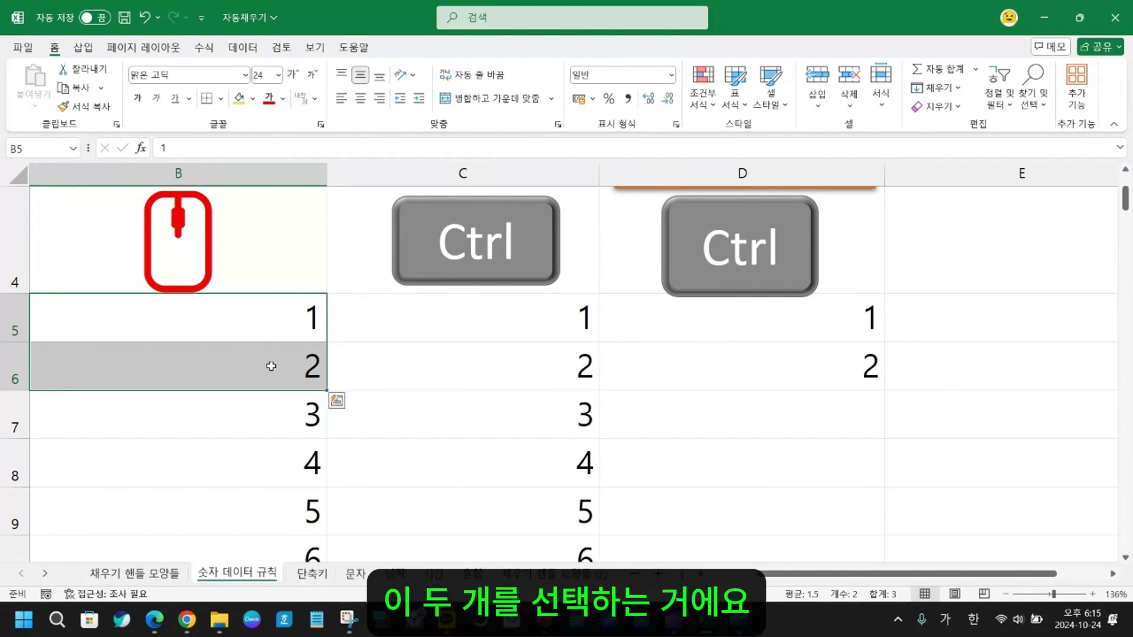
{"action": "left_click", "coordinate": [802, 473]}
{"action": "left_click_drag", "start_coordinate": [214, 317], "coordinate": [199, 358]}
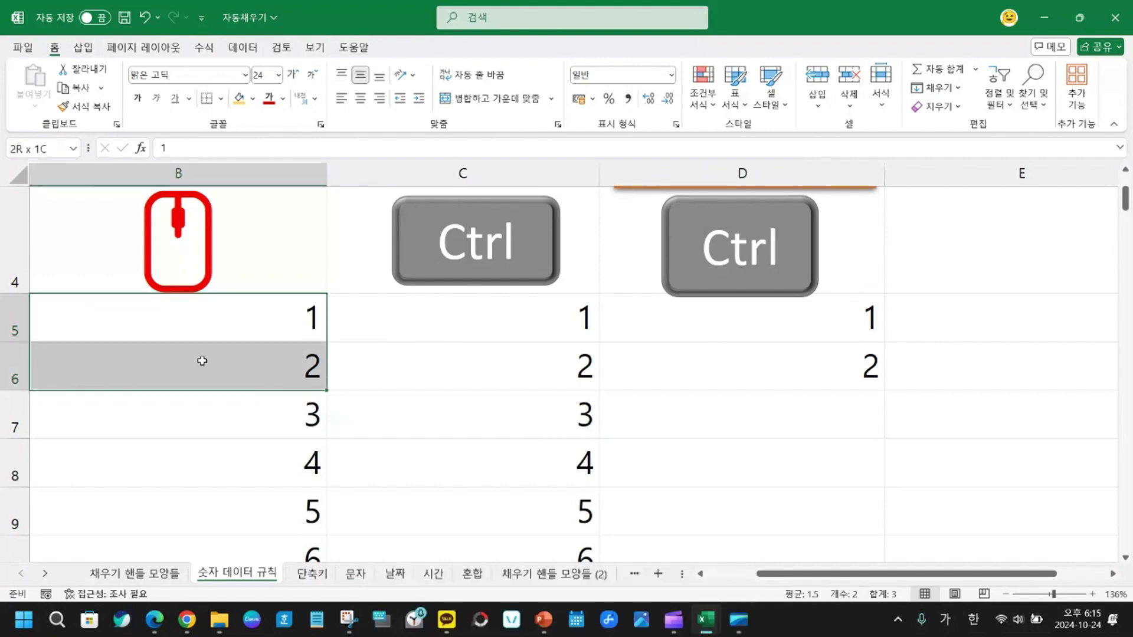
{"action": "left_click", "coordinate": [221, 99]}
{"action": "left_click", "coordinate": [229, 248]}
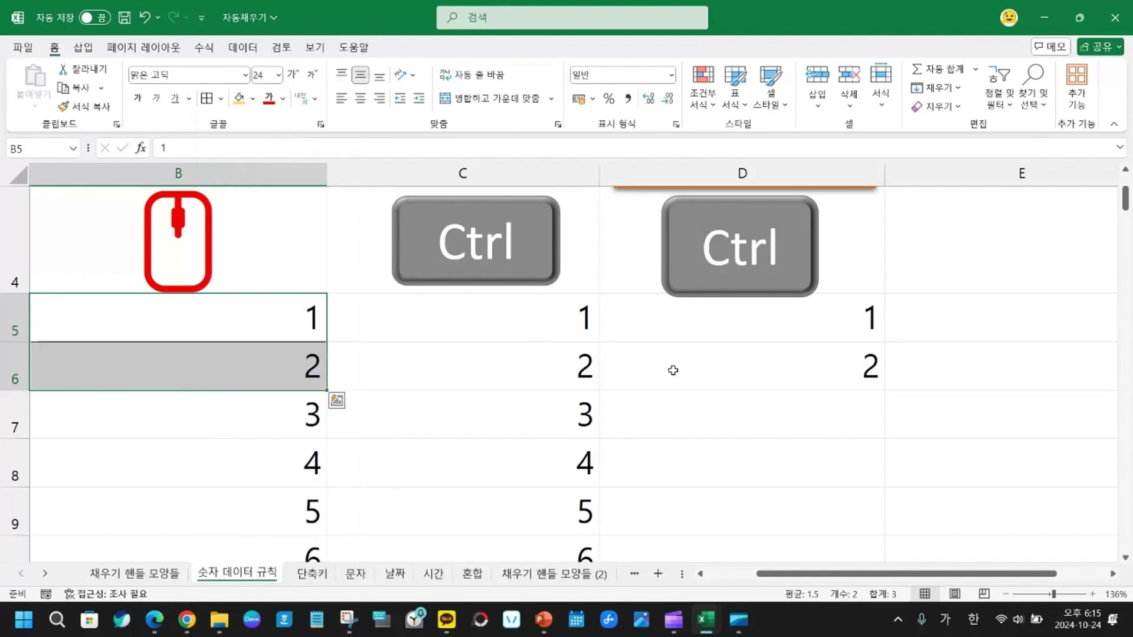
{"action": "left_click_drag", "start_coordinate": [842, 329], "coordinate": [790, 349]}
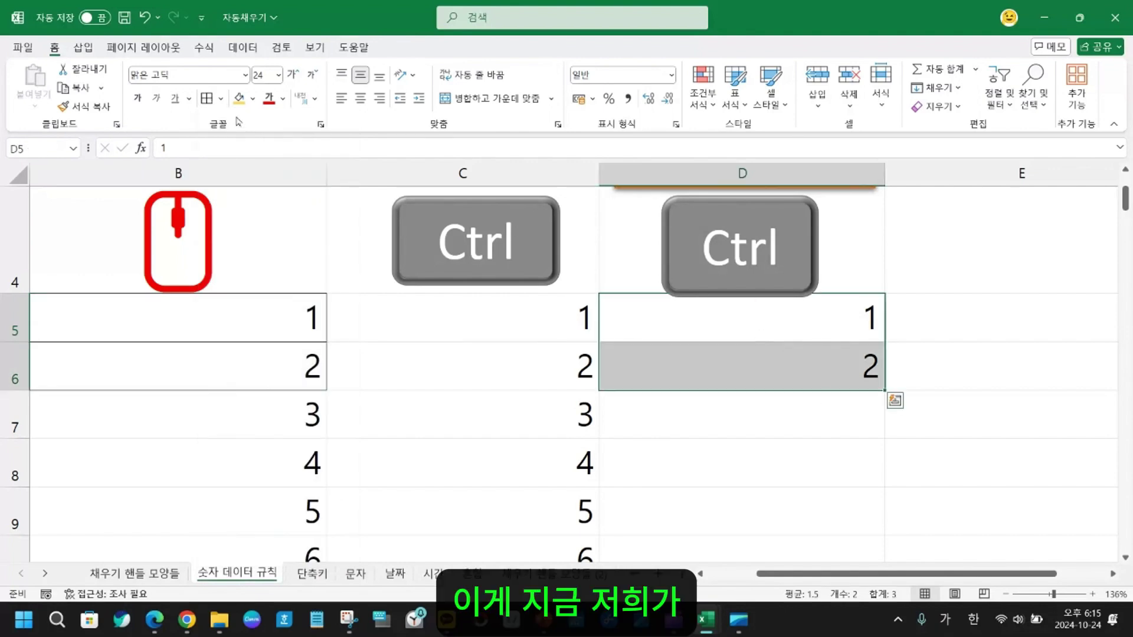
{"action": "left_click", "coordinate": [554, 318]}
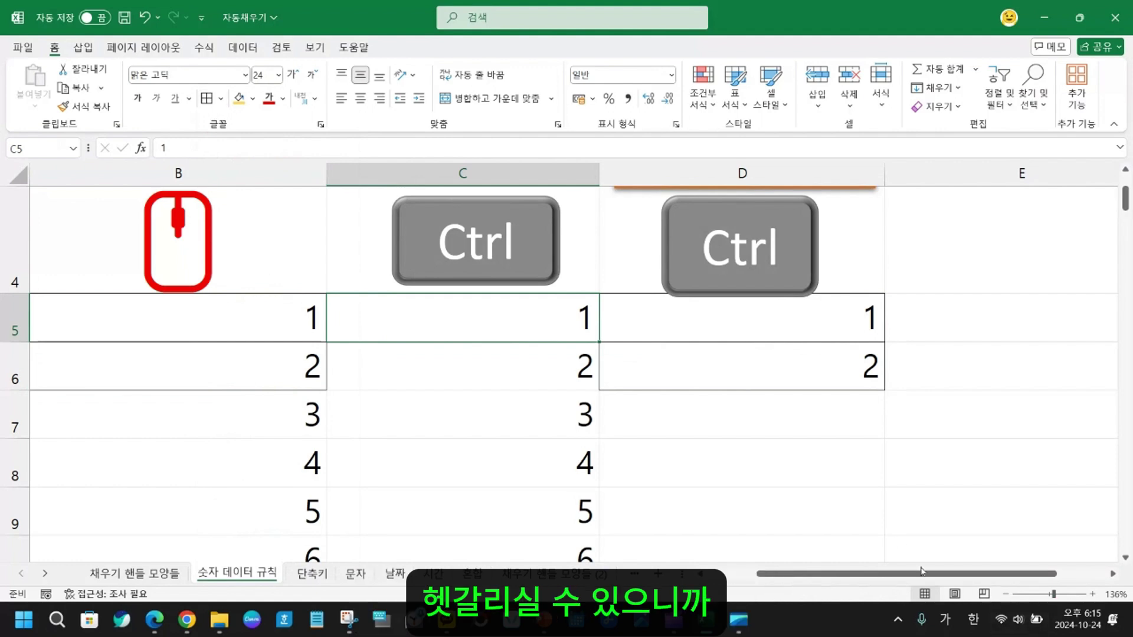
{"action": "left_click_drag", "start_coordinate": [922, 571], "coordinate": [873, 571]}
{"action": "left_click", "coordinate": [253, 317]}
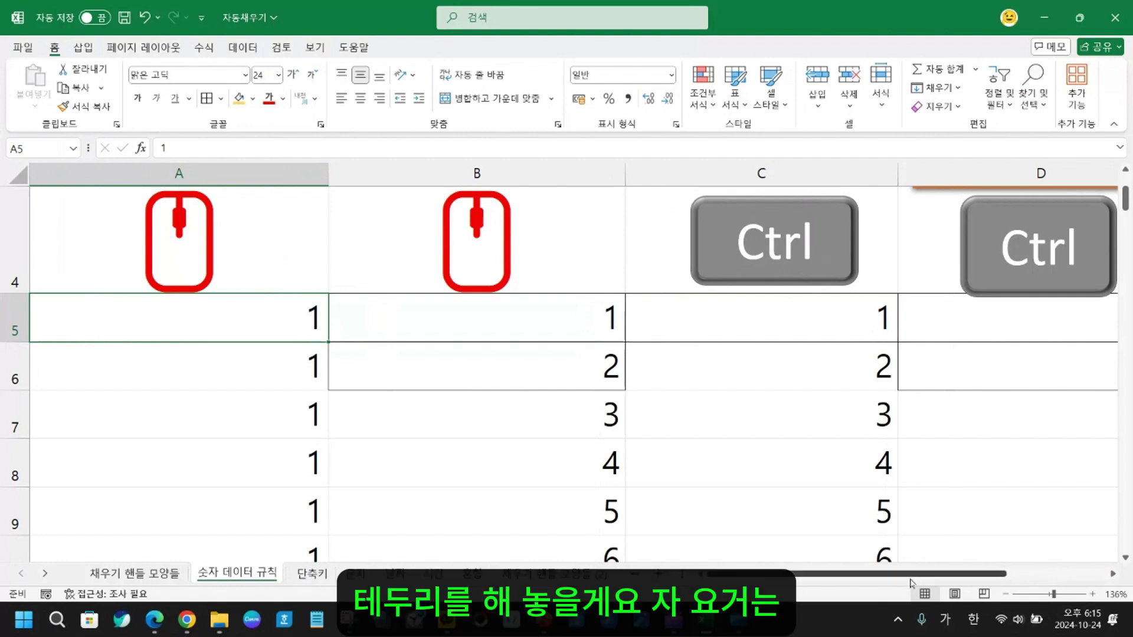
- Fill the two numbers in D5:D6 down to D14 as a repeating 1, 2 pattern instead of a series
{"action": "scroll", "coordinate": [853, 424], "scroll_direction": "right", "scroll_amount": 1}
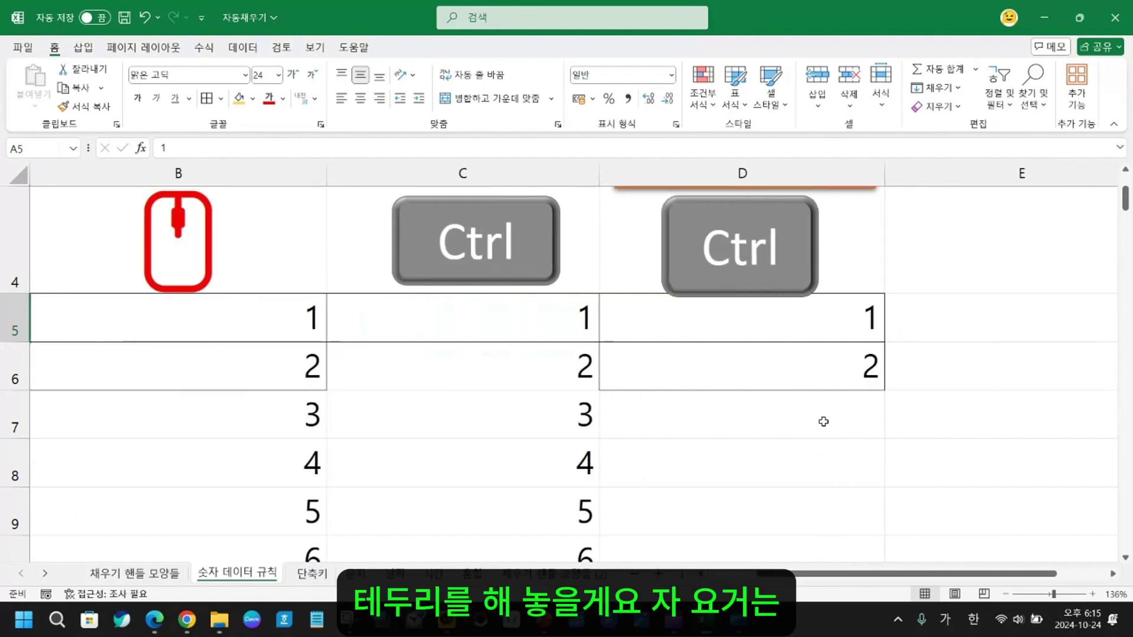
{"action": "left_click", "coordinate": [846, 315]}
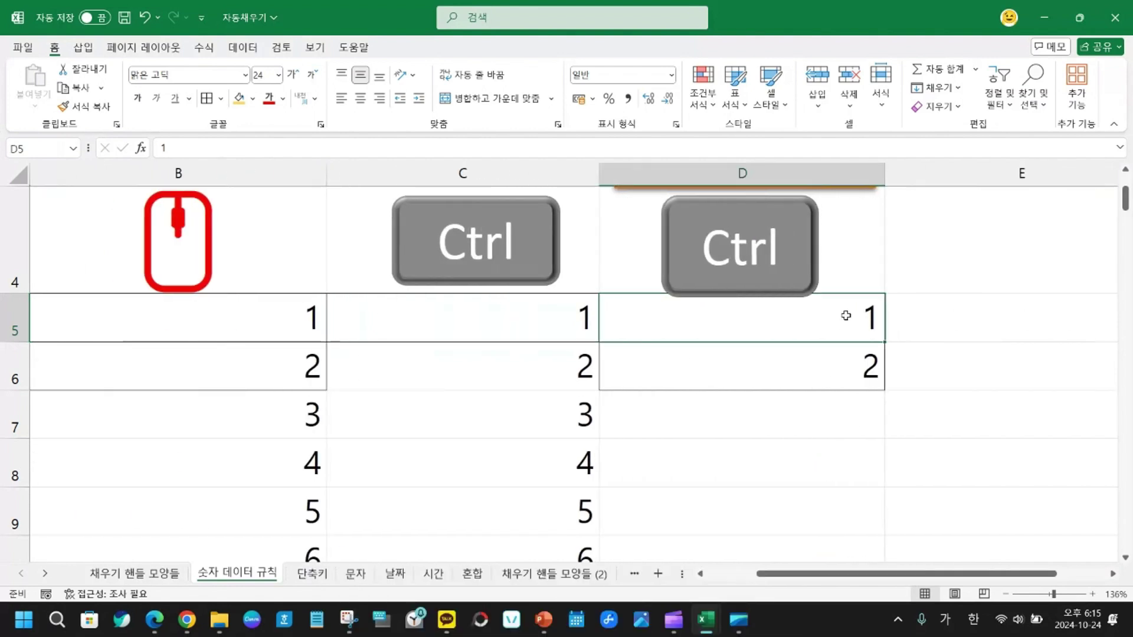
{"action": "left_click_drag", "start_coordinate": [846, 315], "coordinate": [826, 351]}
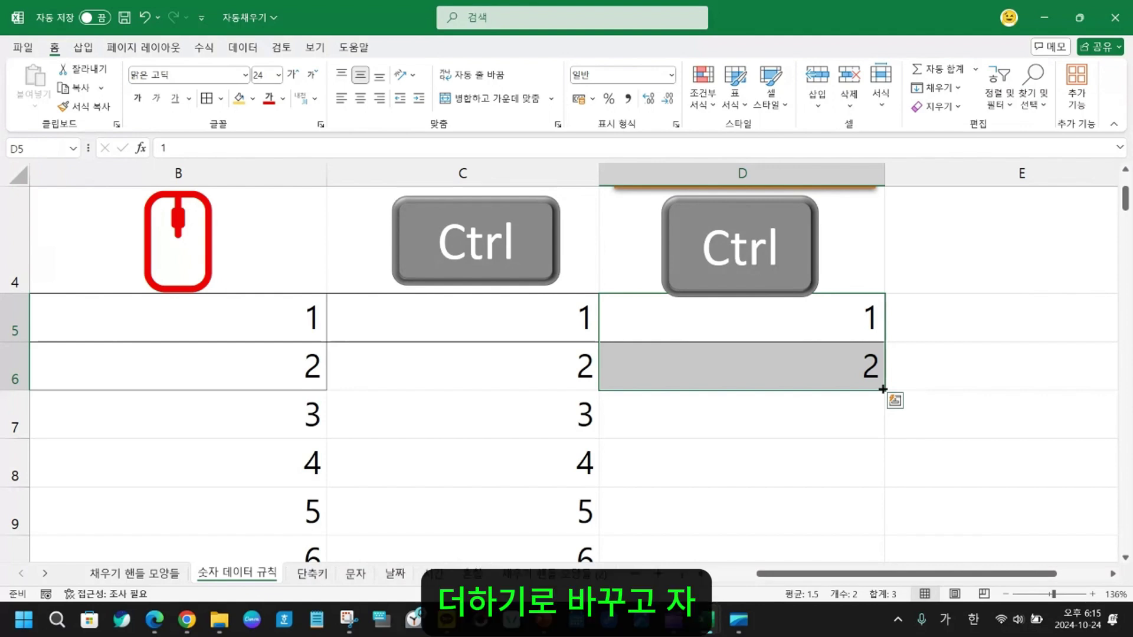
{"action": "key", "text": "ctrl"}
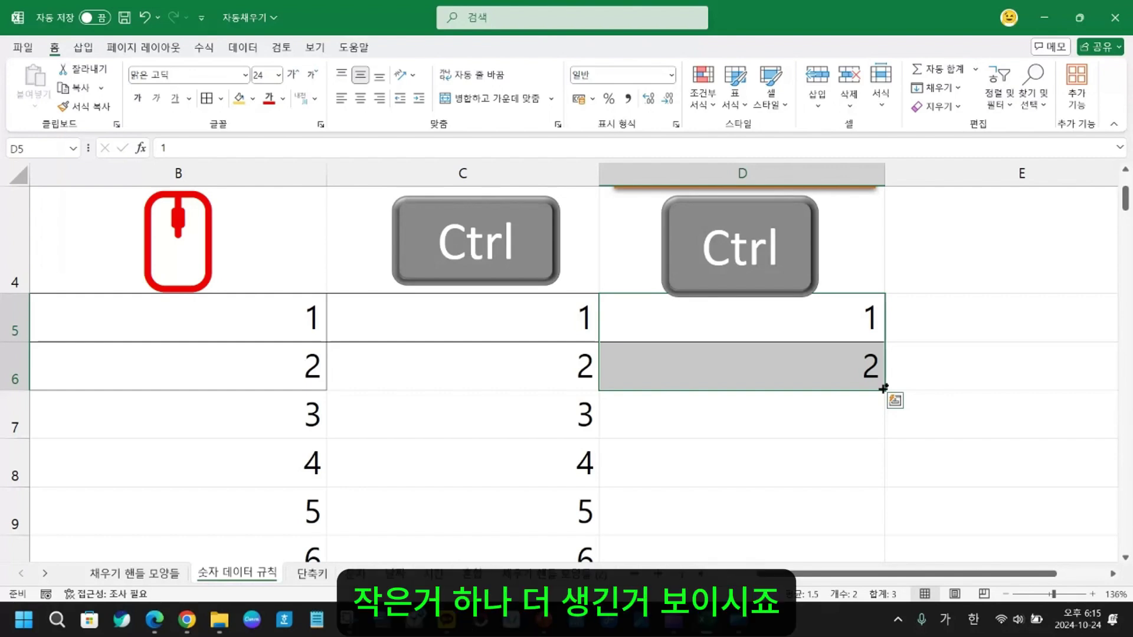
{"action": "left_click_drag", "start_coordinate": [884, 388], "coordinate": [879, 477]}
{"action": "key", "text": "ctrl"}
{"action": "scroll", "coordinate": [849, 509], "scroll_direction": "up", "scroll_amount": 3}
{"action": "scroll", "coordinate": [850, 504], "scroll_direction": "down", "scroll_amount": 1}
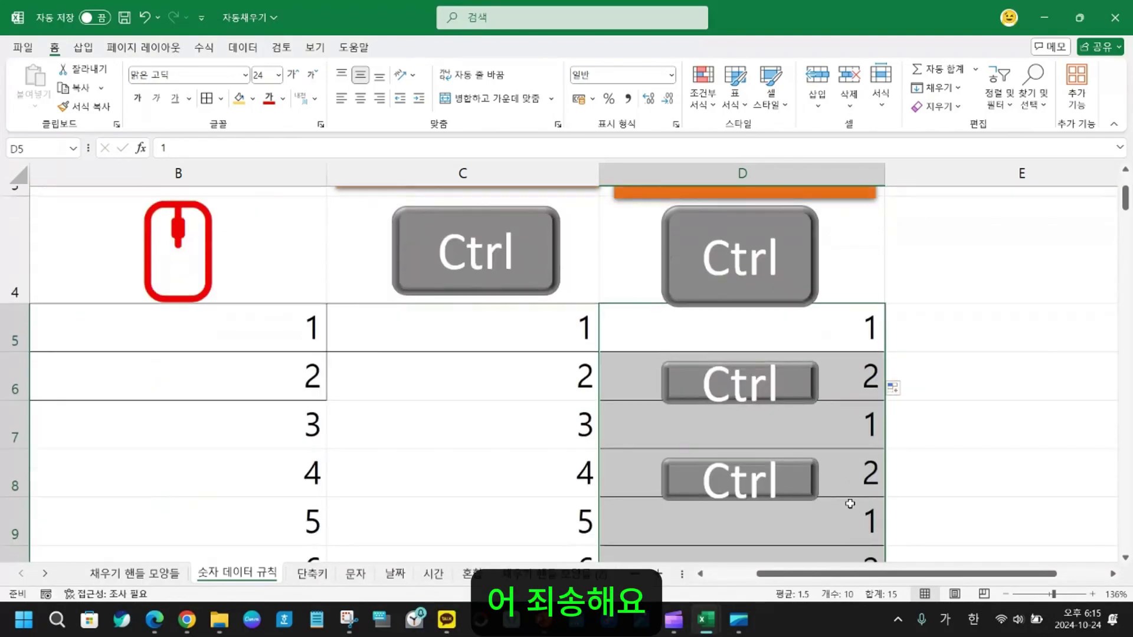
- Delete the stray Ctrl key shapes copied into D6 and D8
{"action": "left_click", "coordinate": [791, 394]}
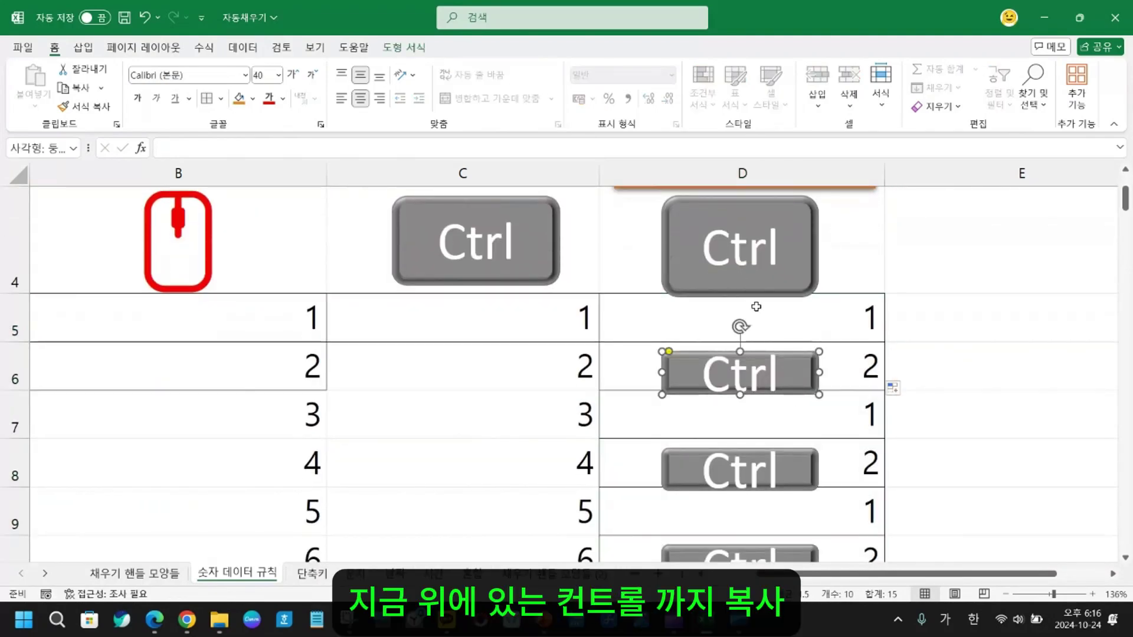
{"action": "key", "text": "Delete"}
{"action": "left_click", "coordinate": [960, 442]}
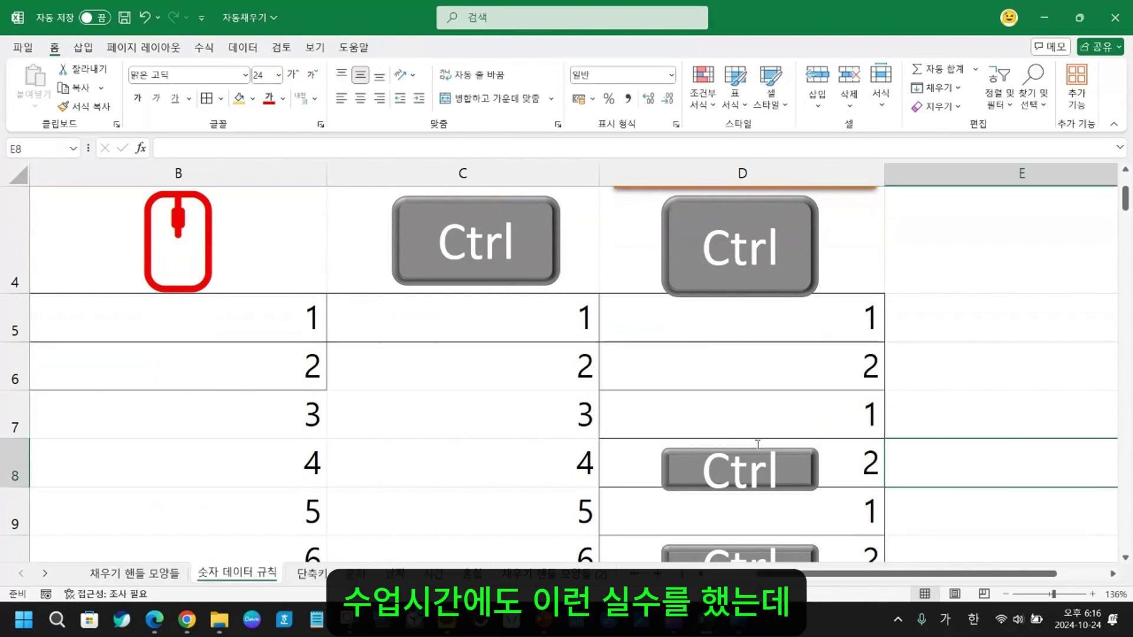
{"action": "left_click", "coordinate": [780, 454]}
{"action": "key", "text": "Delete"}
- Reduce the height of the original Ctrl key shape in column D so it fits entirely within D4
{"action": "left_click", "coordinate": [758, 295]}
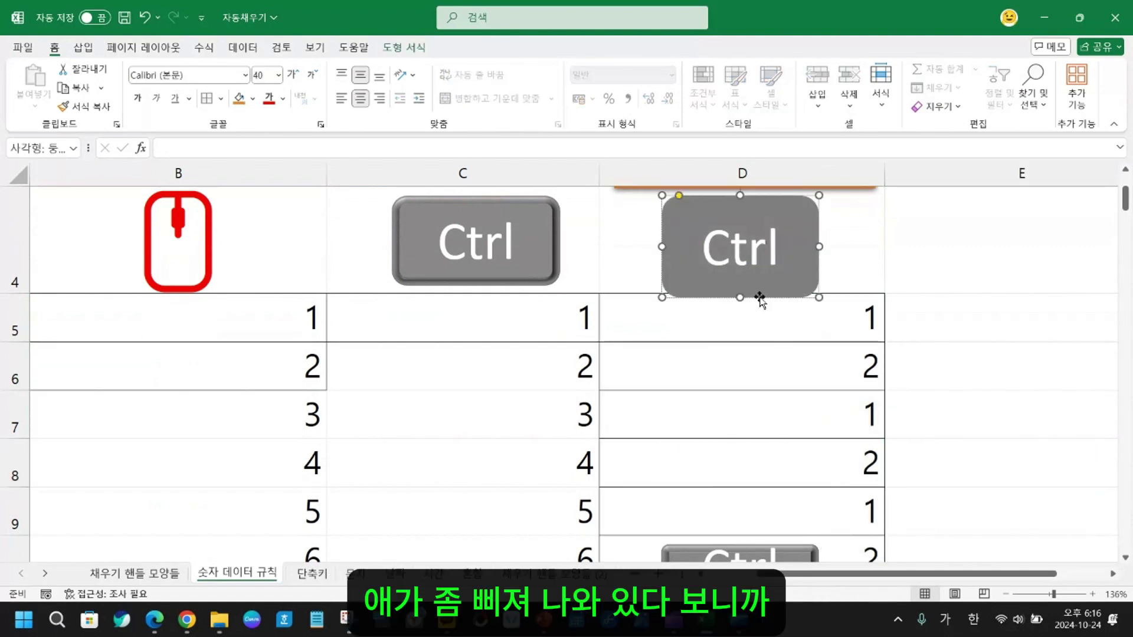
{"action": "left_click_drag", "start_coordinate": [739, 296], "coordinate": [739, 282]}
{"action": "left_click", "coordinate": [961, 470]}
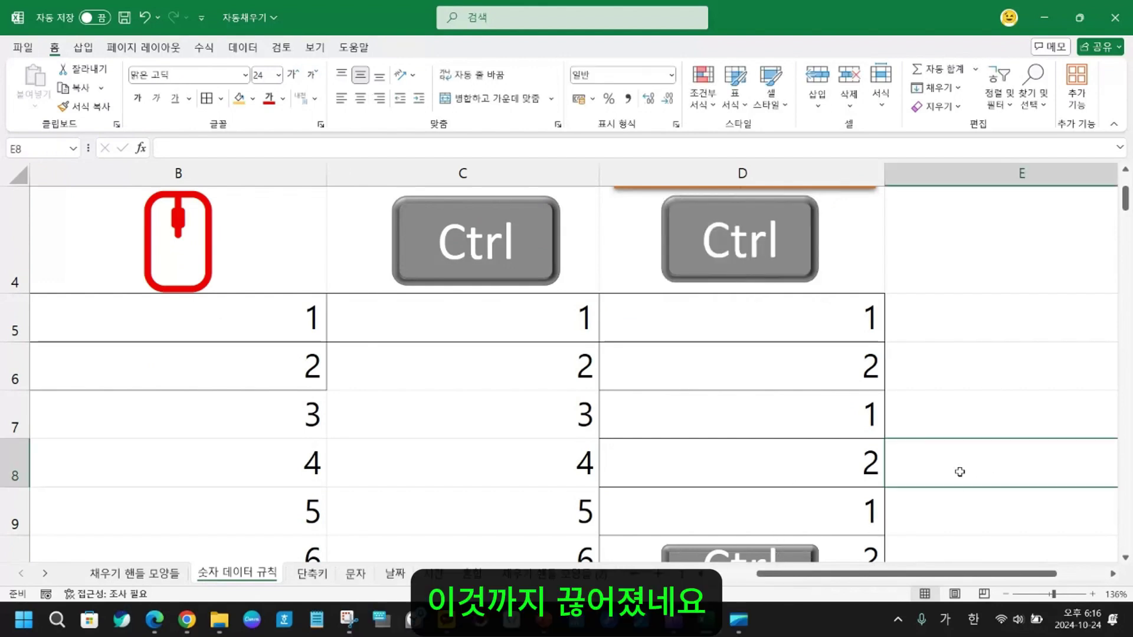
- Delete the remaining copied Ctrl key shapes in D10, D12 and D14
{"action": "scroll", "coordinate": [948, 475], "scroll_direction": "down", "scroll_amount": 1}
{"action": "left_click", "coordinate": [813, 356]}
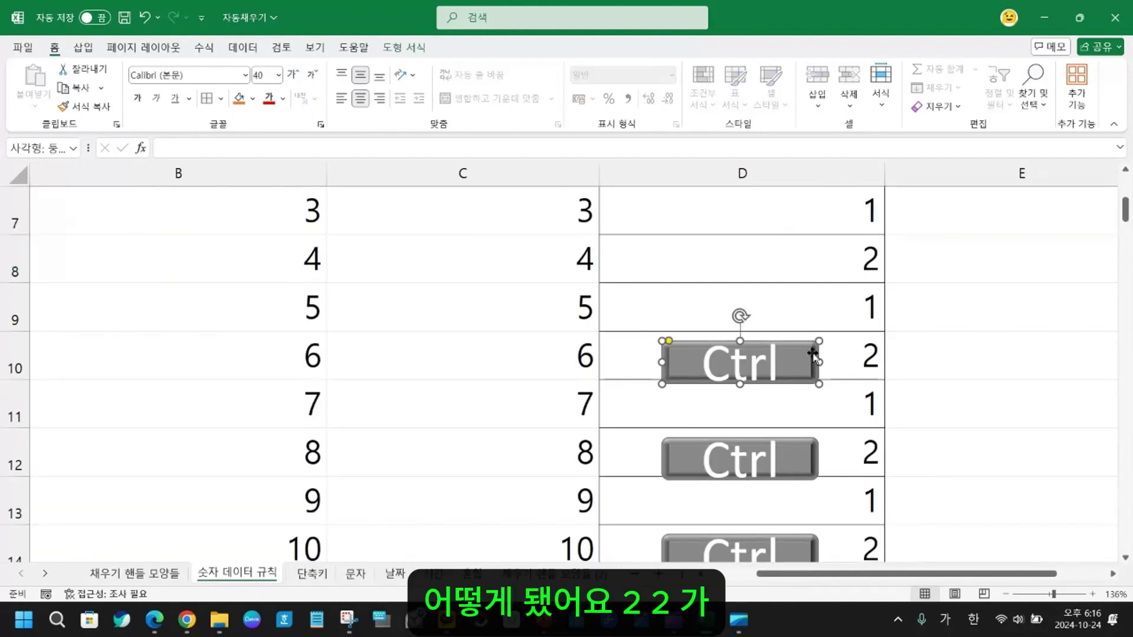
{"action": "key", "text": "Escape"}
{"action": "left_click", "coordinate": [793, 354]}
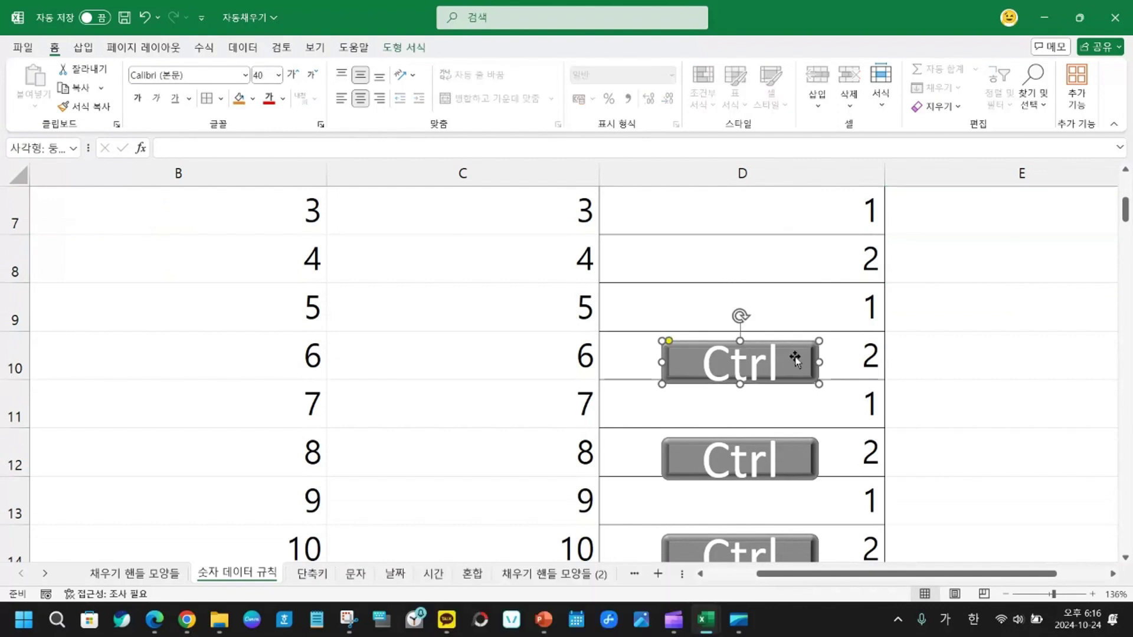
{"action": "key", "text": "Delete"}
{"action": "left_click", "coordinate": [794, 451]}
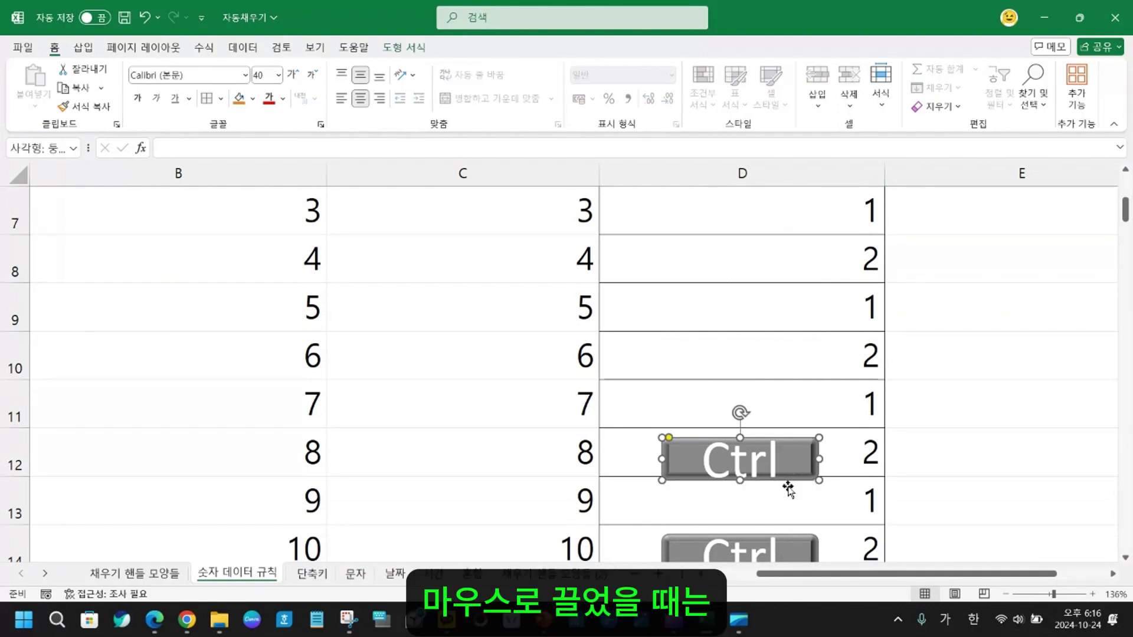
{"action": "key", "text": "Escape"}
{"action": "left_click", "coordinate": [807, 452]}
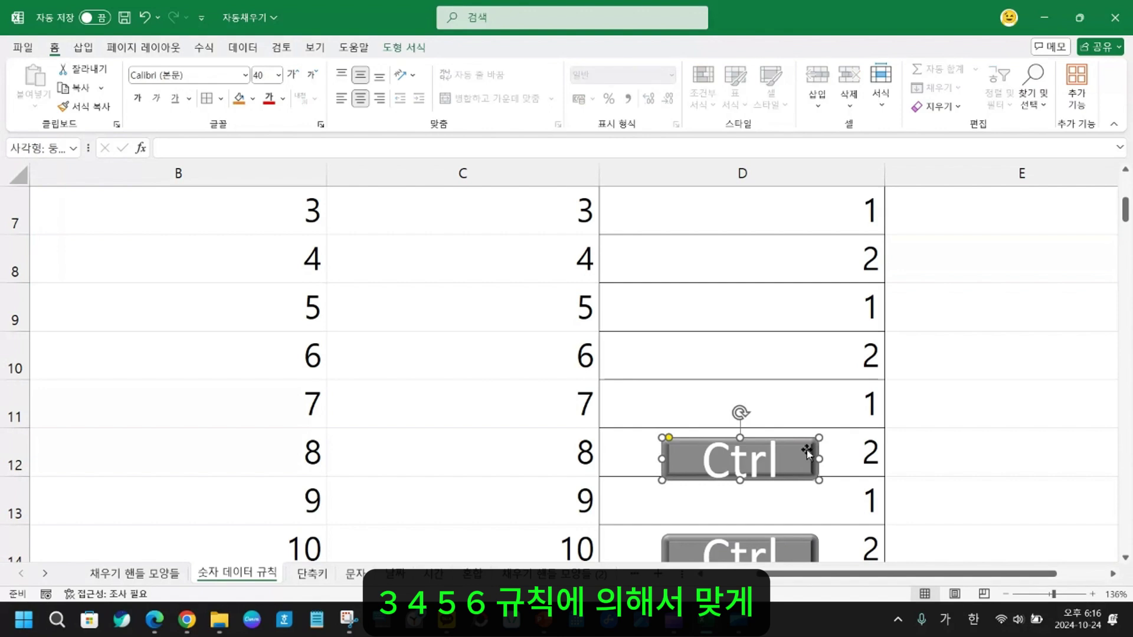
{"action": "key", "text": "Delete"}
{"action": "left_click", "coordinate": [798, 548]}
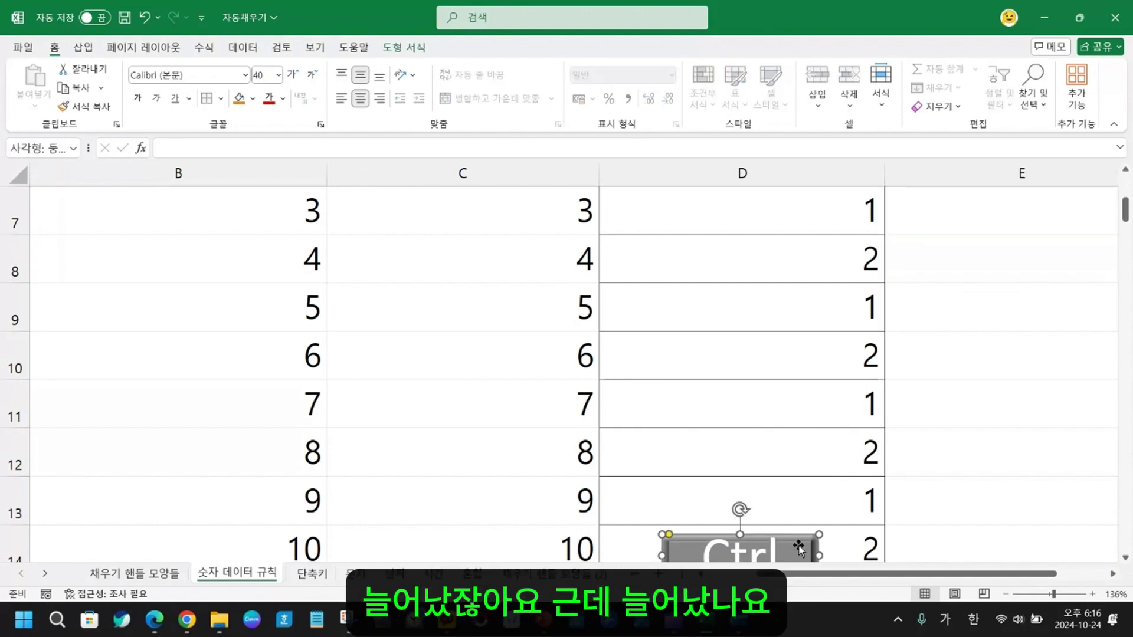
{"action": "key", "text": "Delete"}
{"action": "scroll", "coordinate": [813, 509], "scroll_direction": "down", "scroll_amount": 1}
{"action": "scroll", "coordinate": [808, 508], "scroll_direction": "up", "scroll_amount": 2}
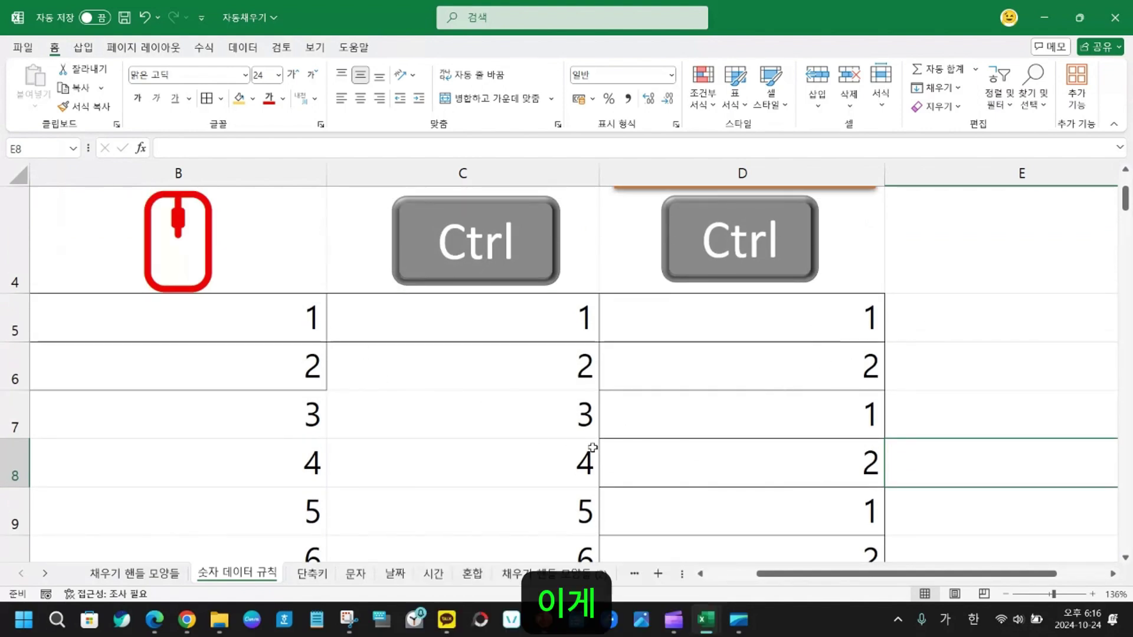
- Add the line "반복 출력" to the column A rule heading and enlarge its box downward to fit the text
{"action": "scroll", "coordinate": [592, 447], "scroll_direction": "up", "scroll_amount": 1}
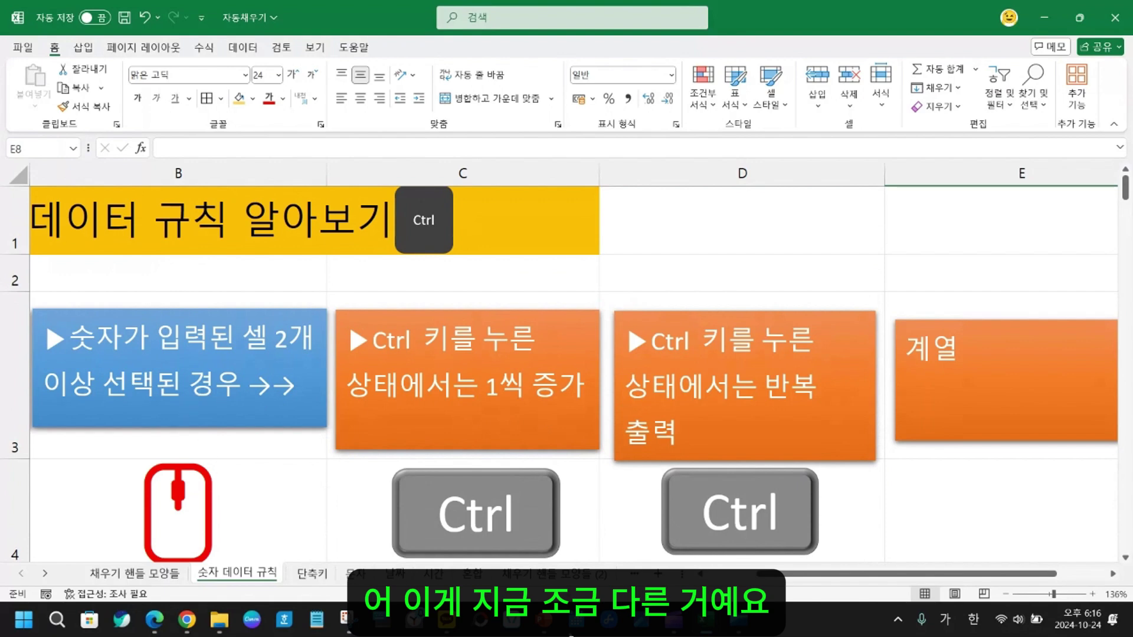
{"action": "scroll", "coordinate": [348, 324], "scroll_direction": "left", "scroll_amount": 2}
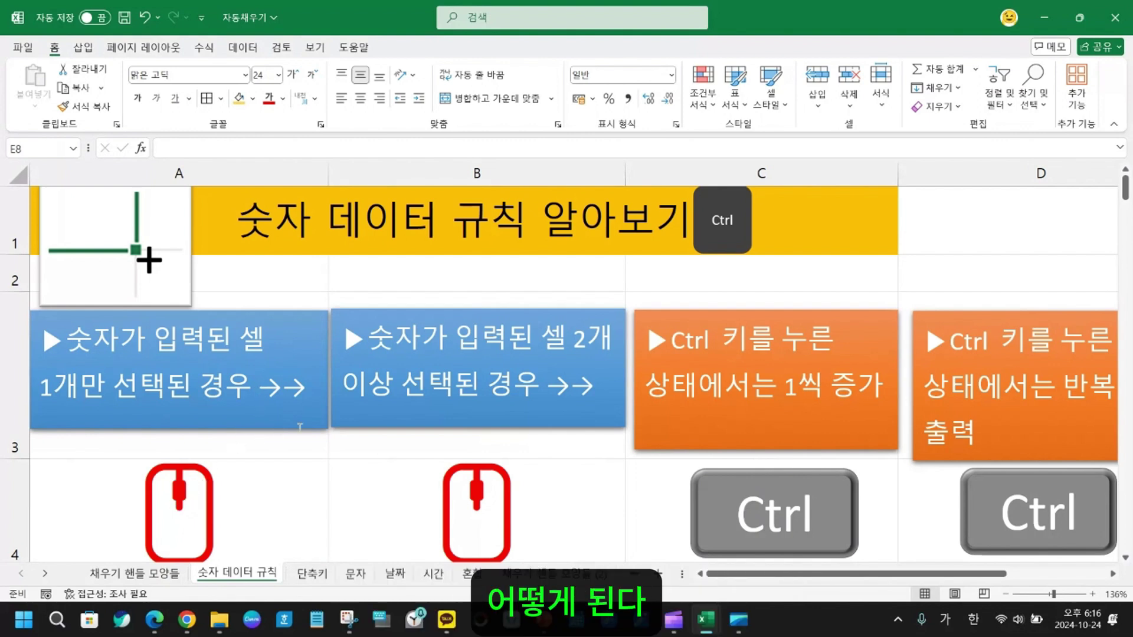
{"action": "left_click", "coordinate": [210, 433]}
{"action": "type", "text": "반복 출력"}
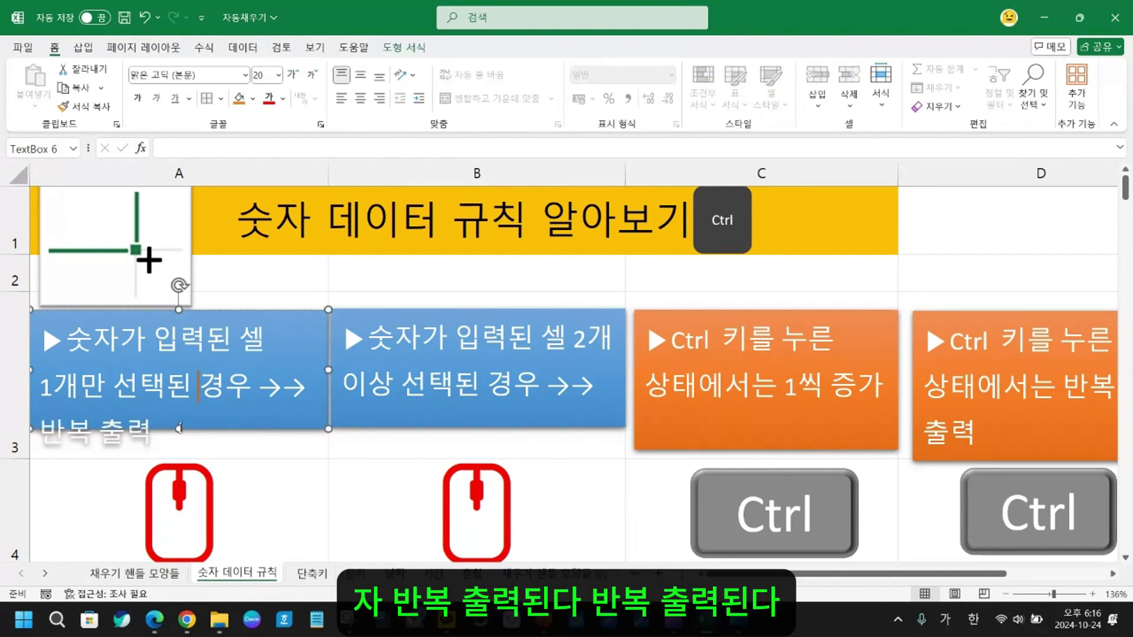
{"action": "left_click_drag", "start_coordinate": [179, 429], "coordinate": [179, 459]}
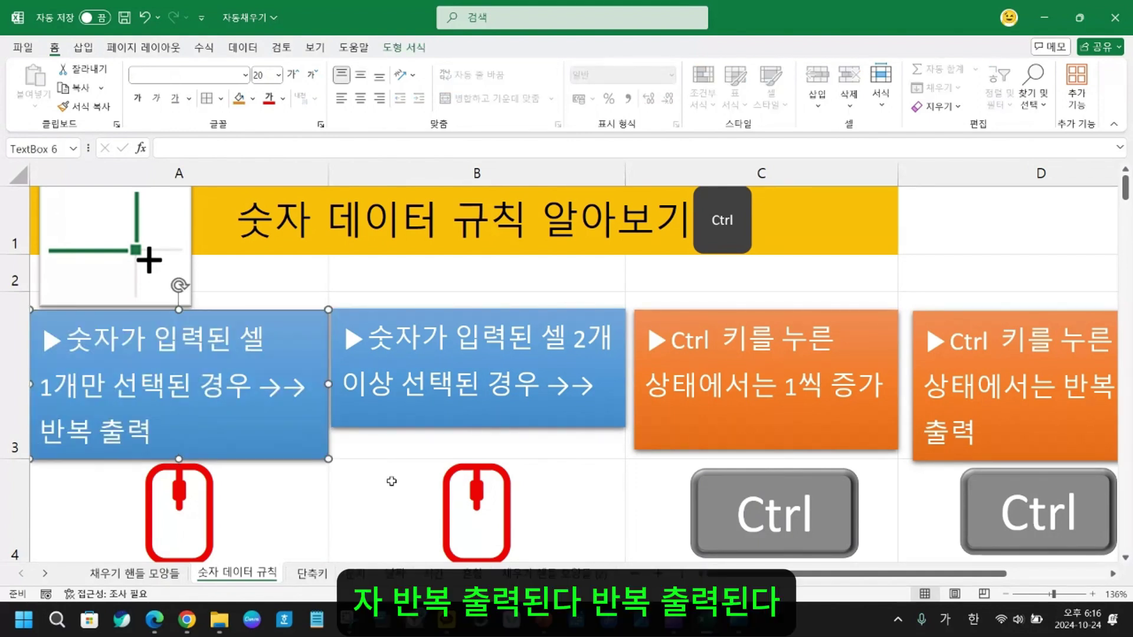
- Add the line "패턴 인식" to the column B rule heading and enlarge its box downward to fit the text
{"action": "left_click", "coordinate": [486, 405]}
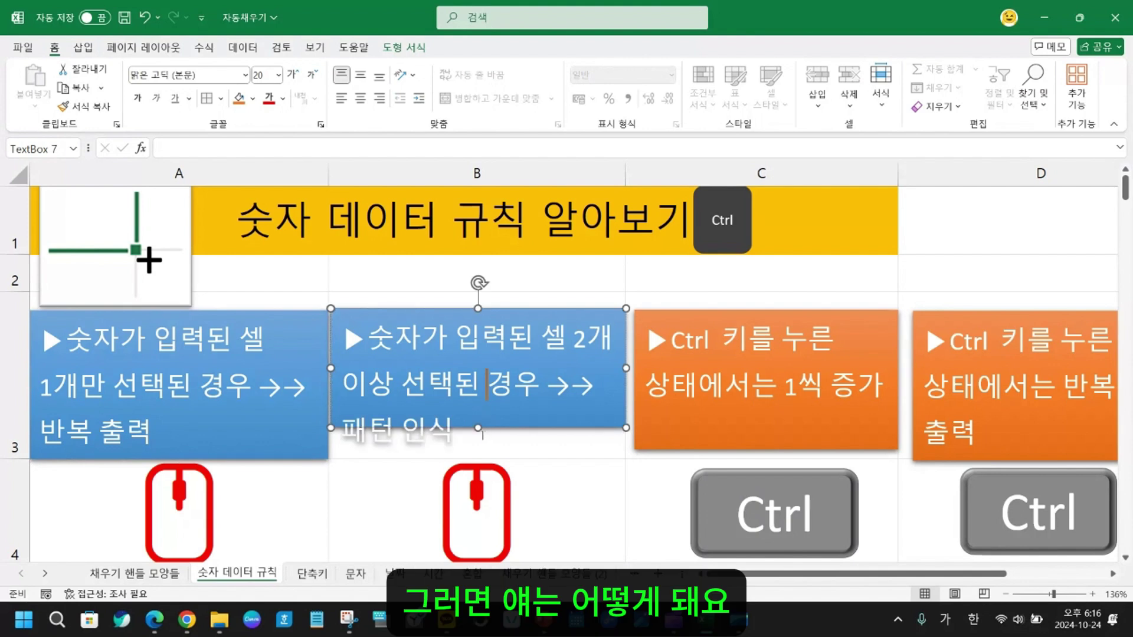
{"action": "left_click_drag", "start_coordinate": [477, 426], "coordinate": [477, 463]}
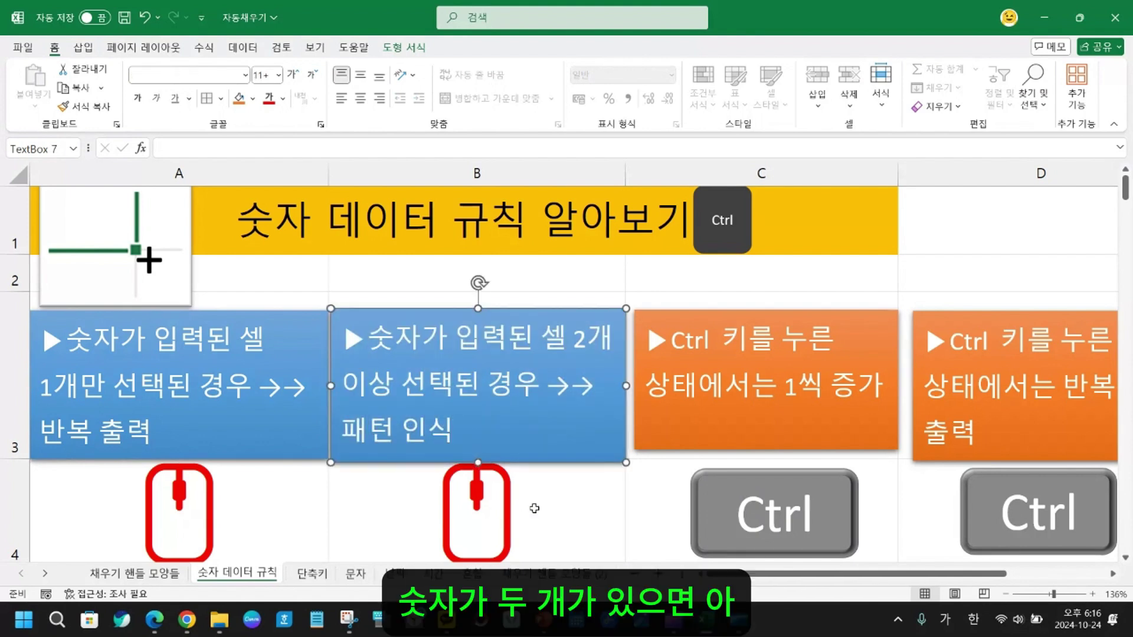
{"action": "scroll", "coordinate": [534, 508], "scroll_direction": "down", "scroll_amount": 1}
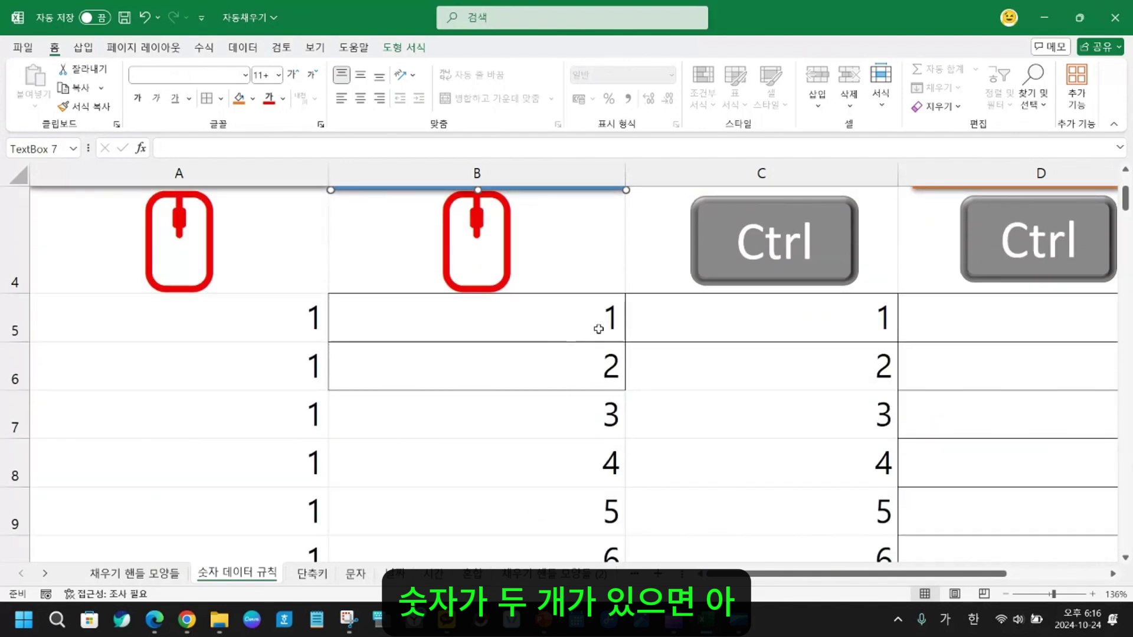
{"action": "scroll", "coordinate": [582, 454], "scroll_direction": "up", "scroll_amount": 1}
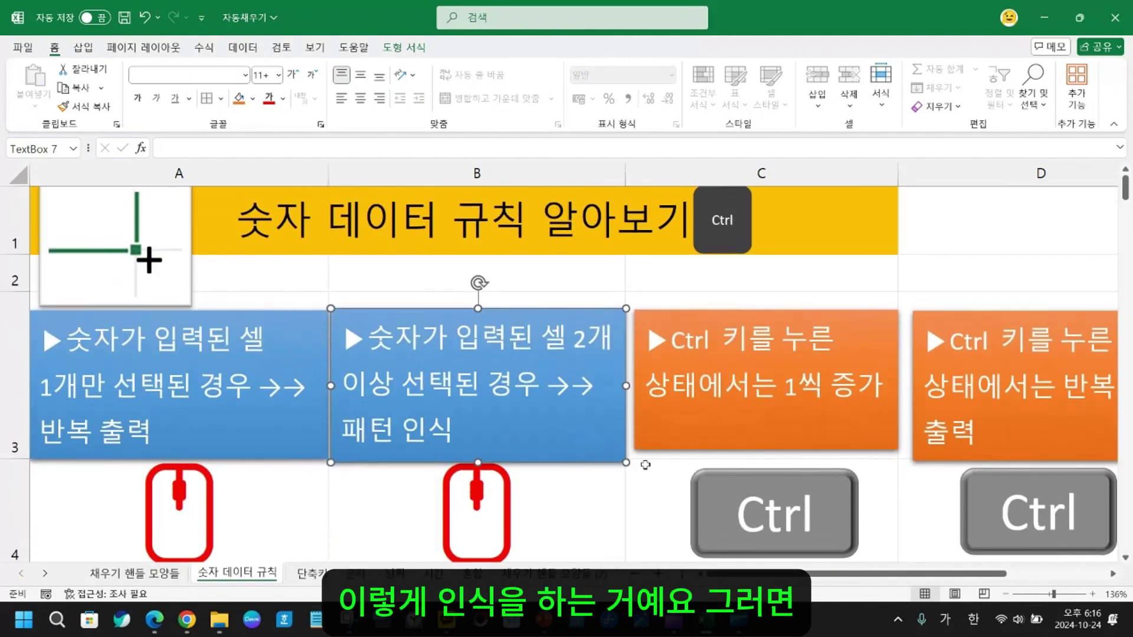
- Move the "계열" text box out of column E so it starts in column F
{"action": "left_click", "coordinate": [829, 387]}
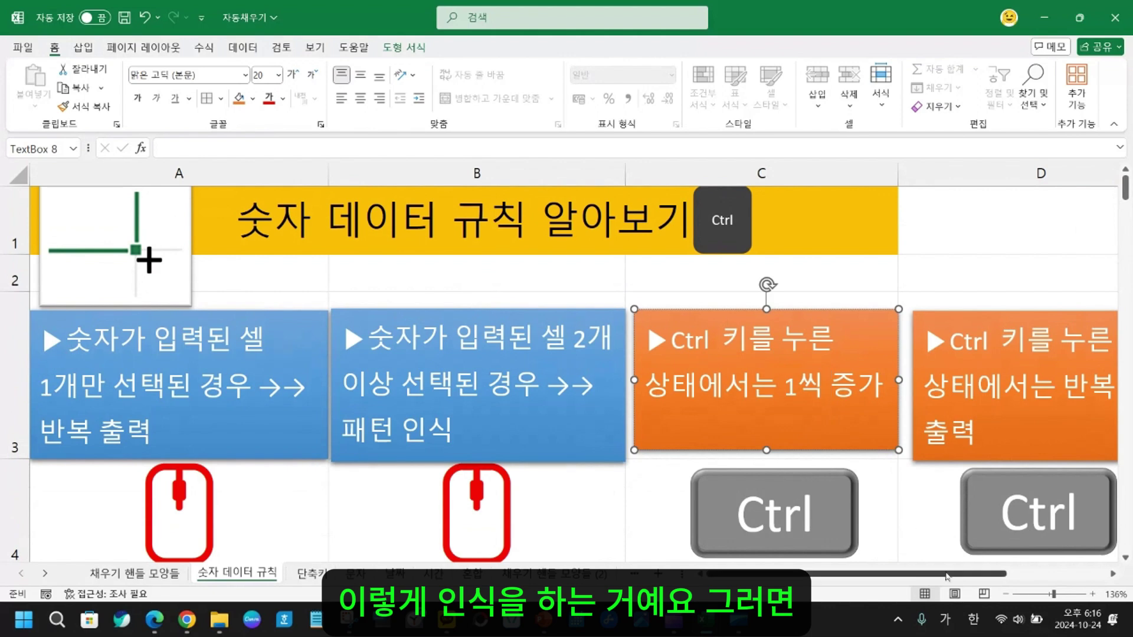
{"action": "left_click_drag", "start_coordinate": [929, 575], "coordinate": [973, 576]}
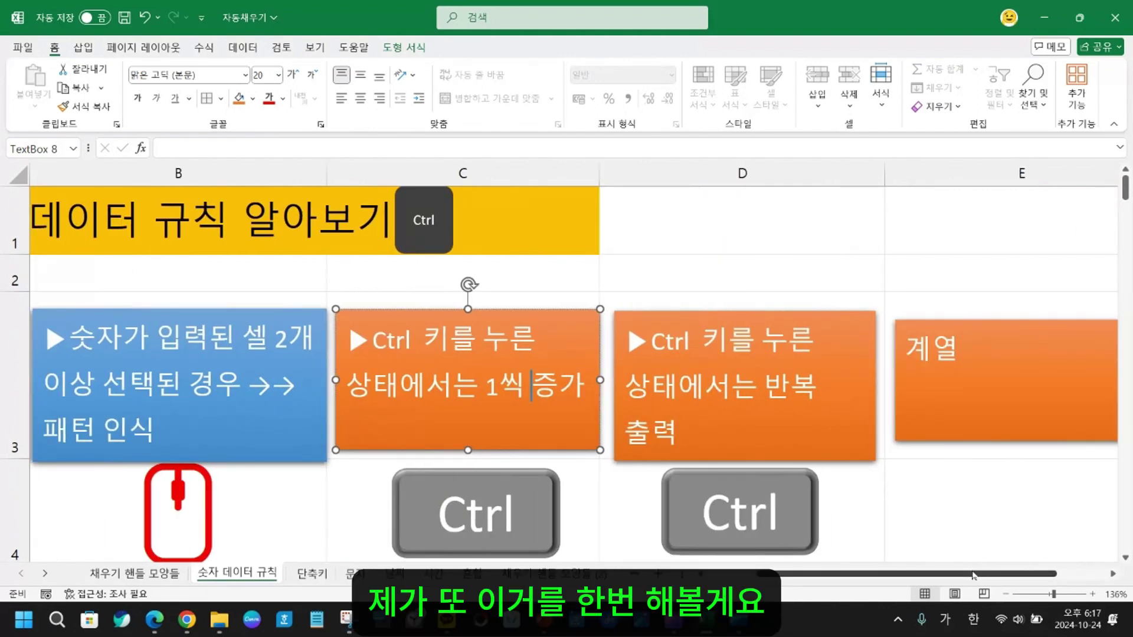
{"action": "scroll", "coordinate": [730, 404], "scroll_direction": "right", "scroll_amount": 3}
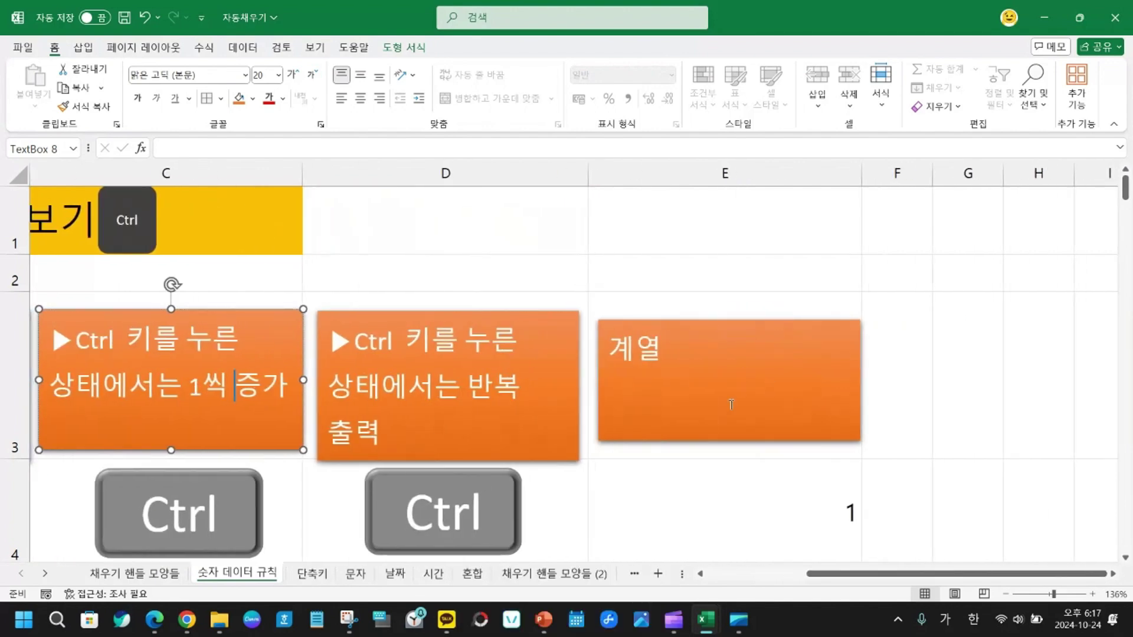
{"action": "left_click", "coordinate": [730, 404]}
{"action": "left_click_drag", "start_coordinate": [751, 437], "coordinate": [1098, 449]}
- Enter 3 in E5 below the 1 and AutoFill the E4:E5 pattern down to E14
{"action": "scroll", "coordinate": [791, 531], "scroll_direction": "down", "scroll_amount": 1}
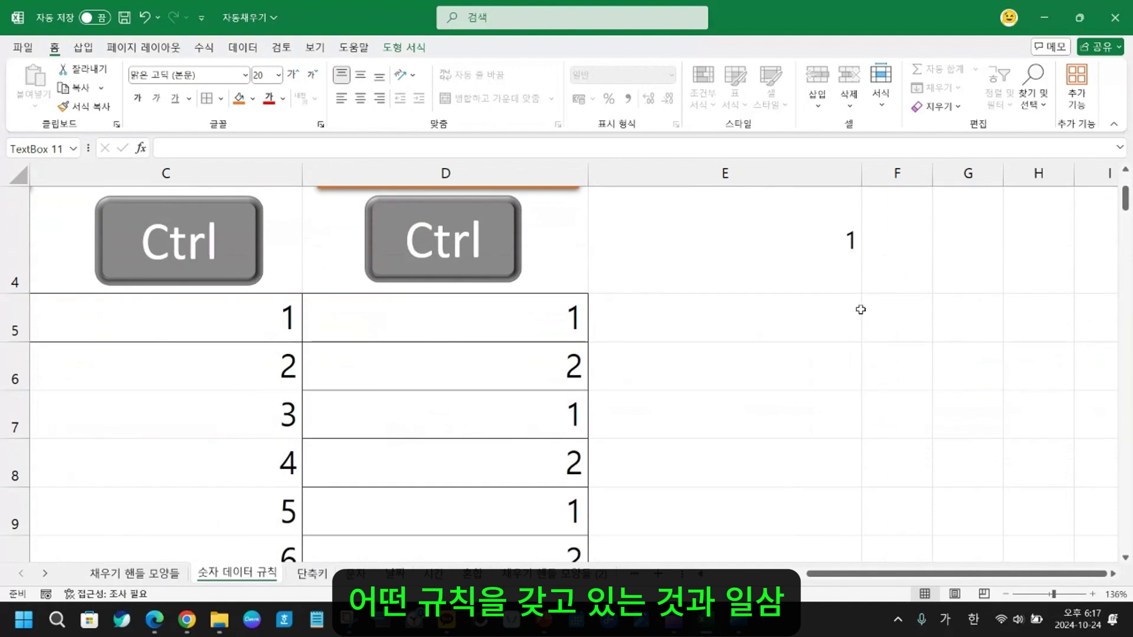
{"action": "left_click", "coordinate": [819, 335]}
{"action": "type", "text": "3"}
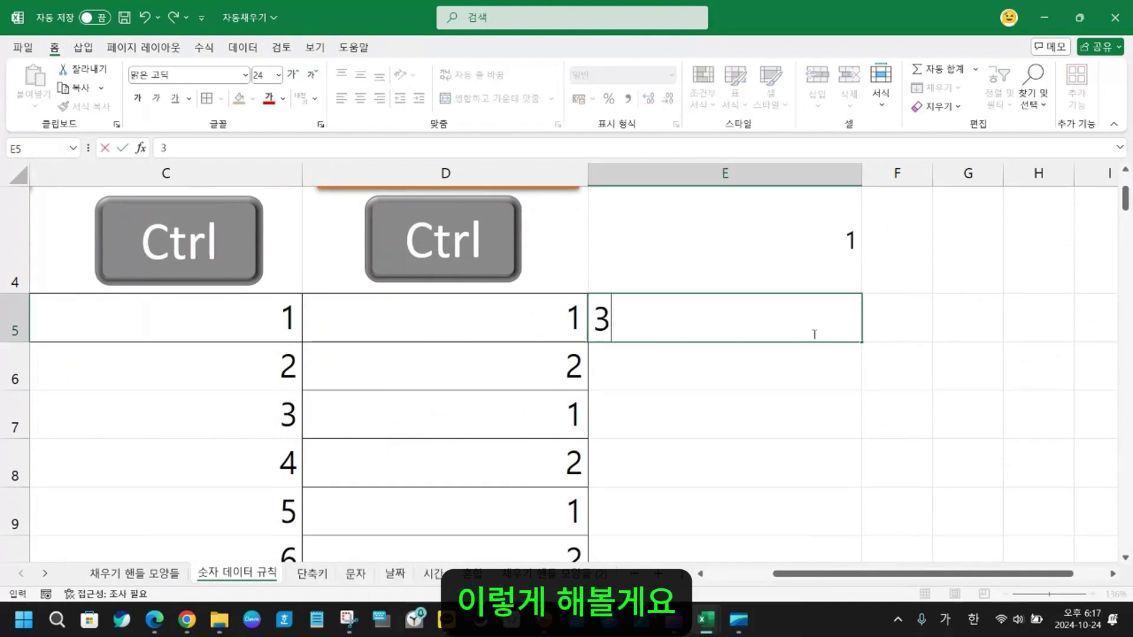
{"action": "key", "text": "Return"}
{"action": "left_click_drag", "start_coordinate": [824, 261], "coordinate": [815, 304]}
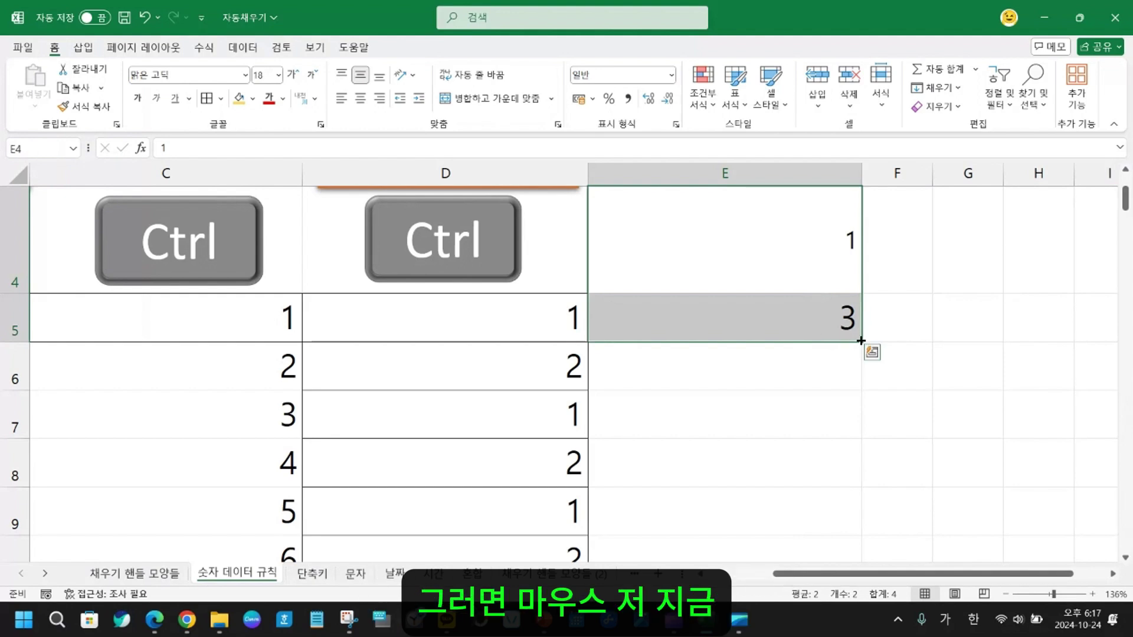
{"action": "left_click_drag", "start_coordinate": [860, 341], "coordinate": [843, 558]}
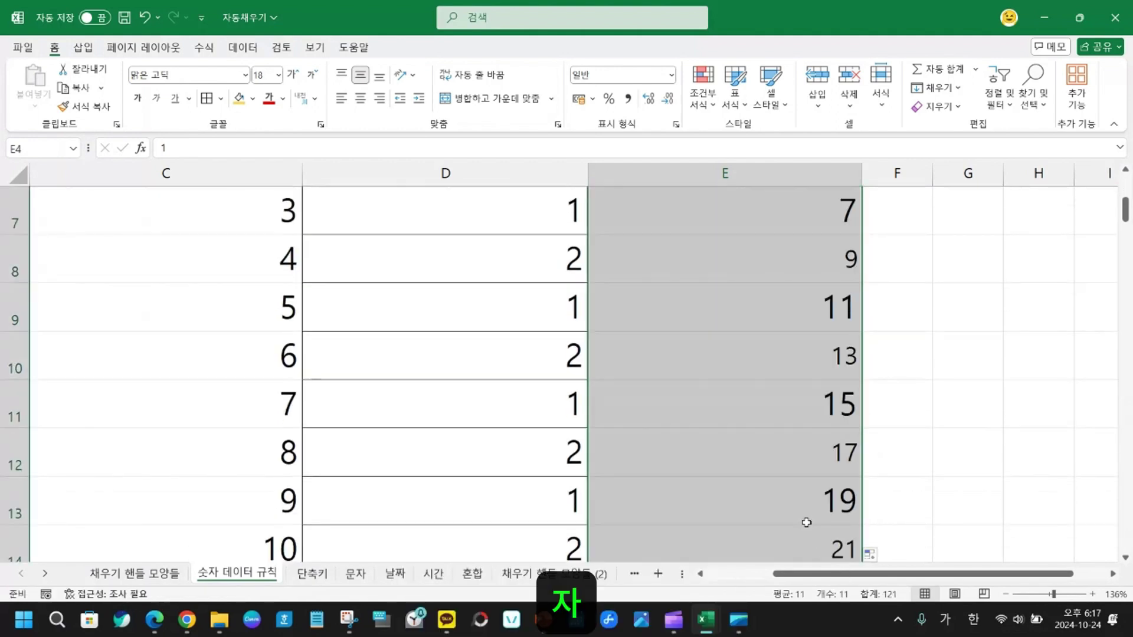
- Examine the filled series in column E, checking cells E4 through E7 one by one
{"action": "scroll", "coordinate": [806, 522], "scroll_direction": "up", "scroll_amount": 2}
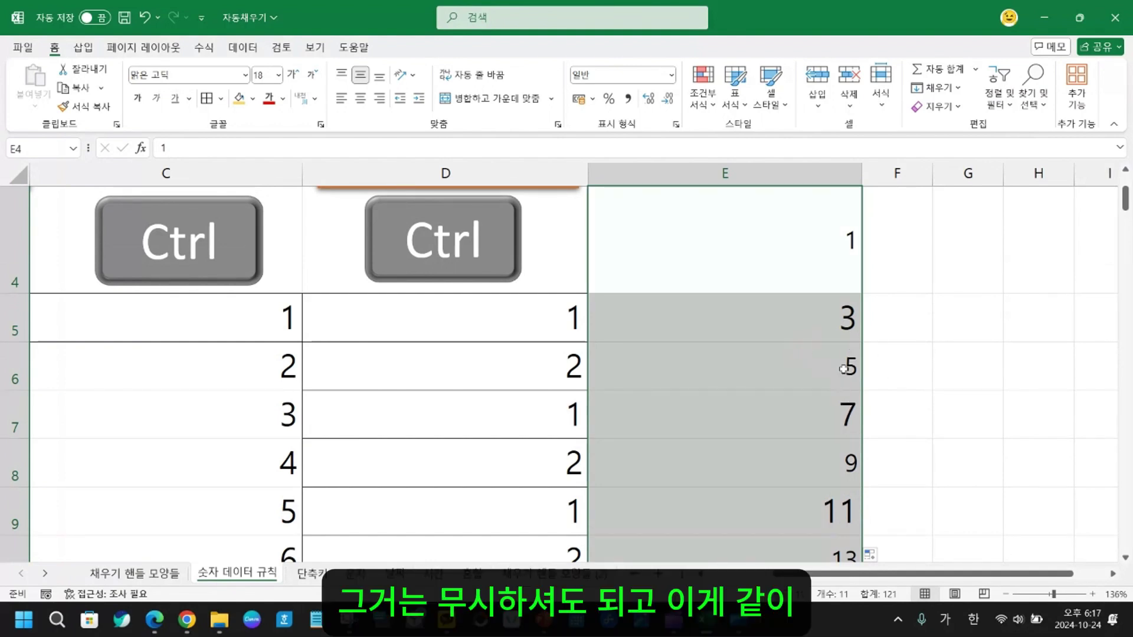
{"action": "left_click", "coordinate": [821, 370]}
{"action": "left_click", "coordinate": [834, 282]}
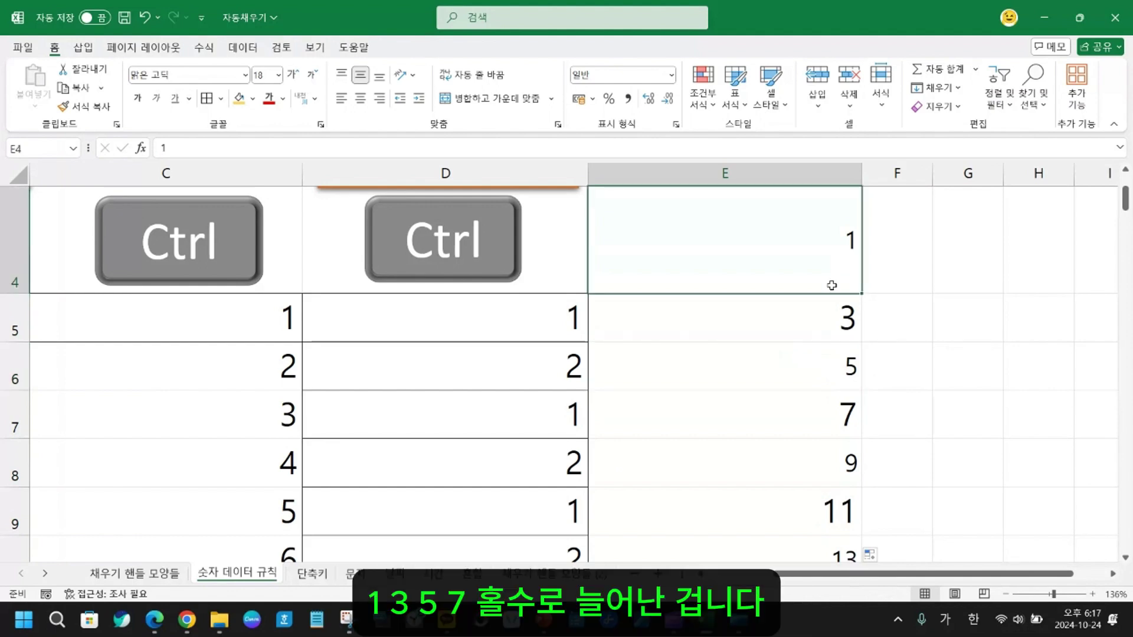
{"action": "left_click", "coordinate": [833, 328]}
{"action": "left_click", "coordinate": [832, 377]}
{"action": "left_click", "coordinate": [828, 419]}
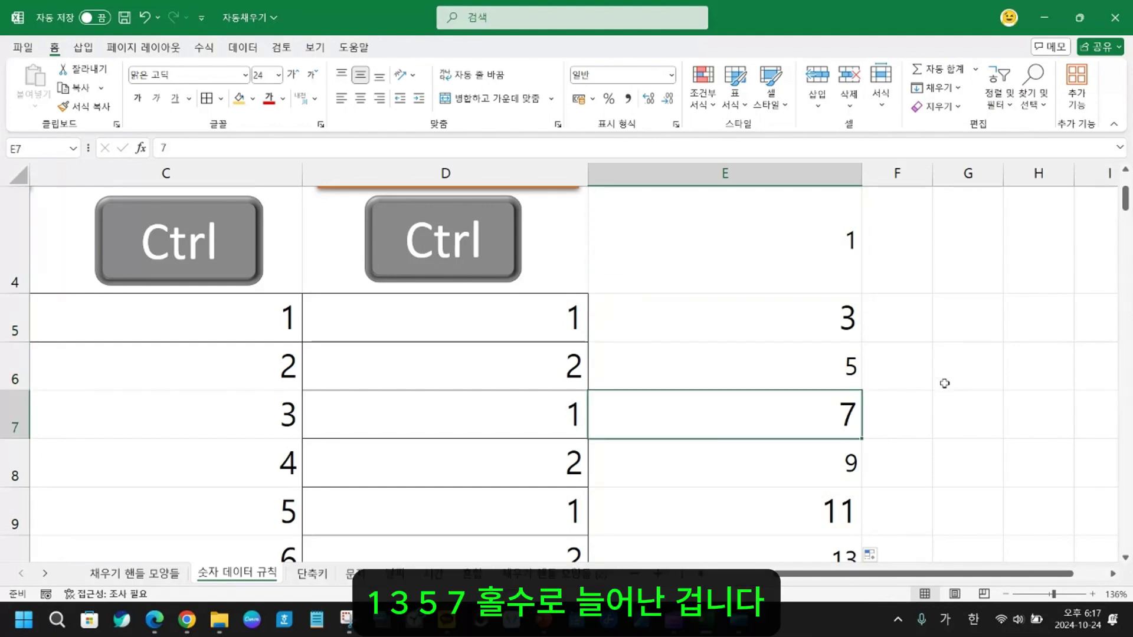
- Enter the irregular numbers 1, 2, 10 and 15 in cells F5 to F8
{"action": "left_click", "coordinate": [903, 272]}
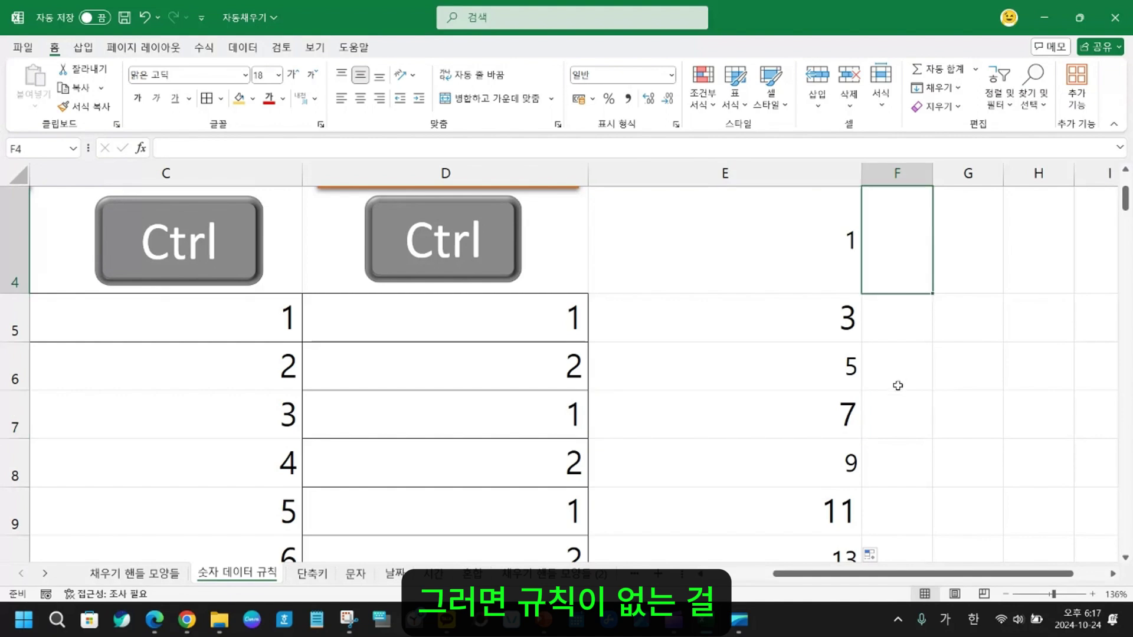
{"action": "left_click", "coordinate": [901, 330]}
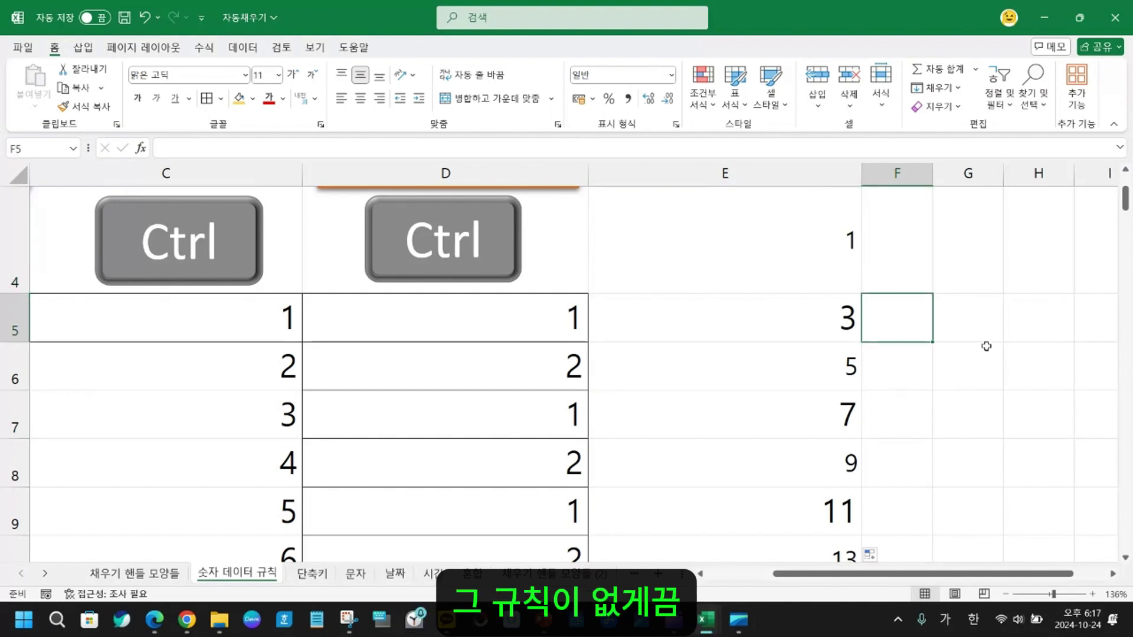
{"action": "type", "text": "1"}
{"action": "left_click", "coordinate": [888, 372]}
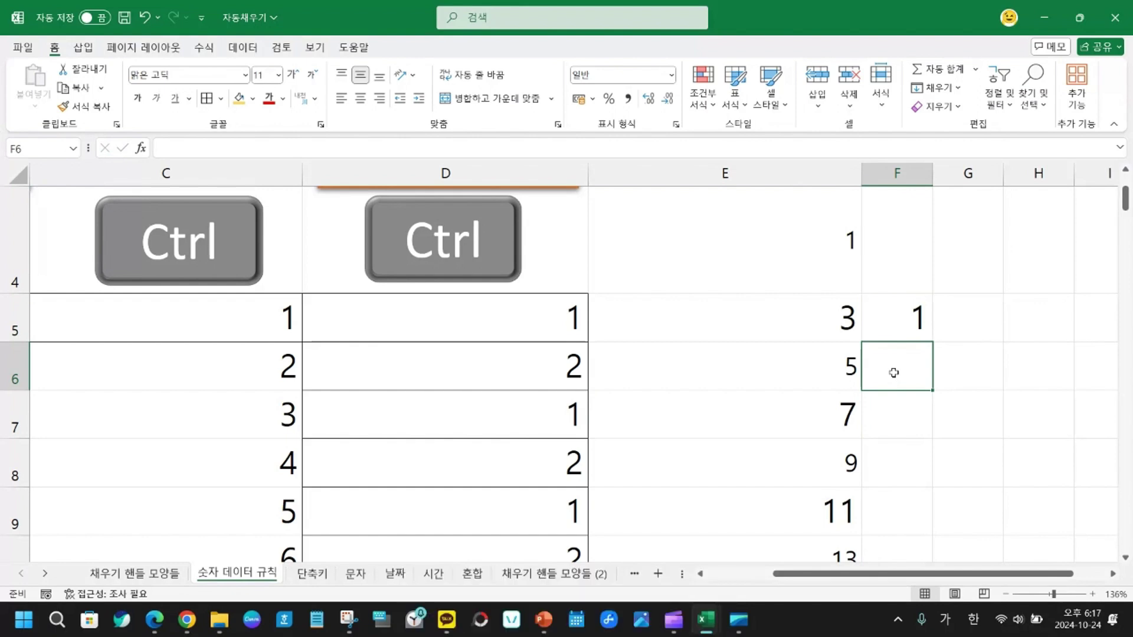
{"action": "type", "text": "2"}
{"action": "left_click", "coordinate": [906, 430]}
{"action": "type", "text": "1"}
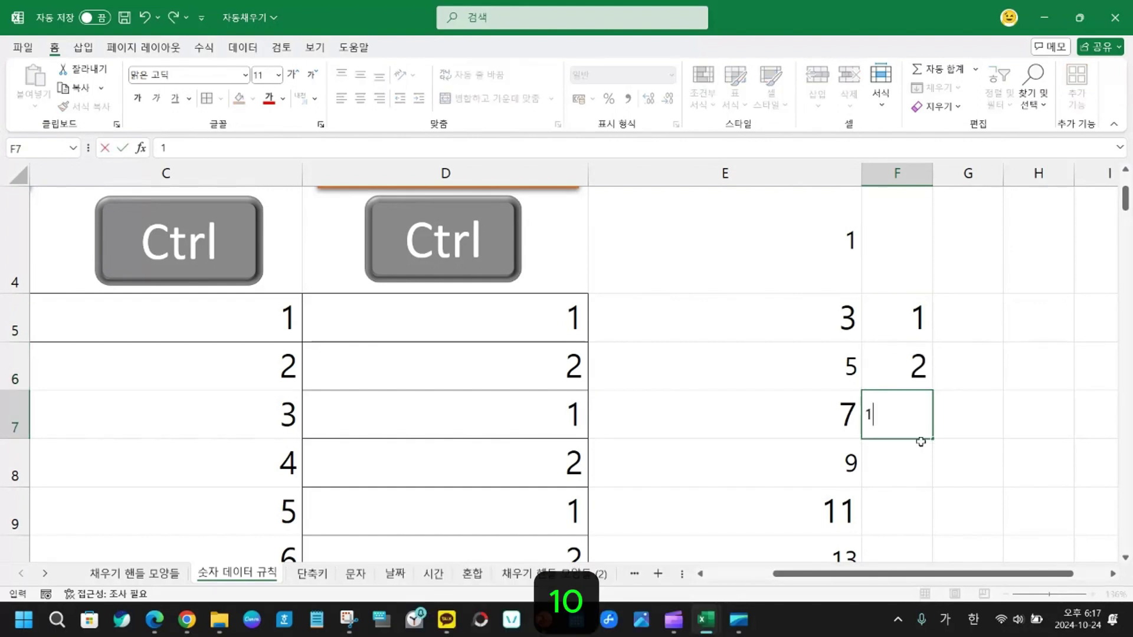
{"action": "type", "text": "0"}
{"action": "left_click", "coordinate": [909, 458]}
{"action": "type", "text": "1"}
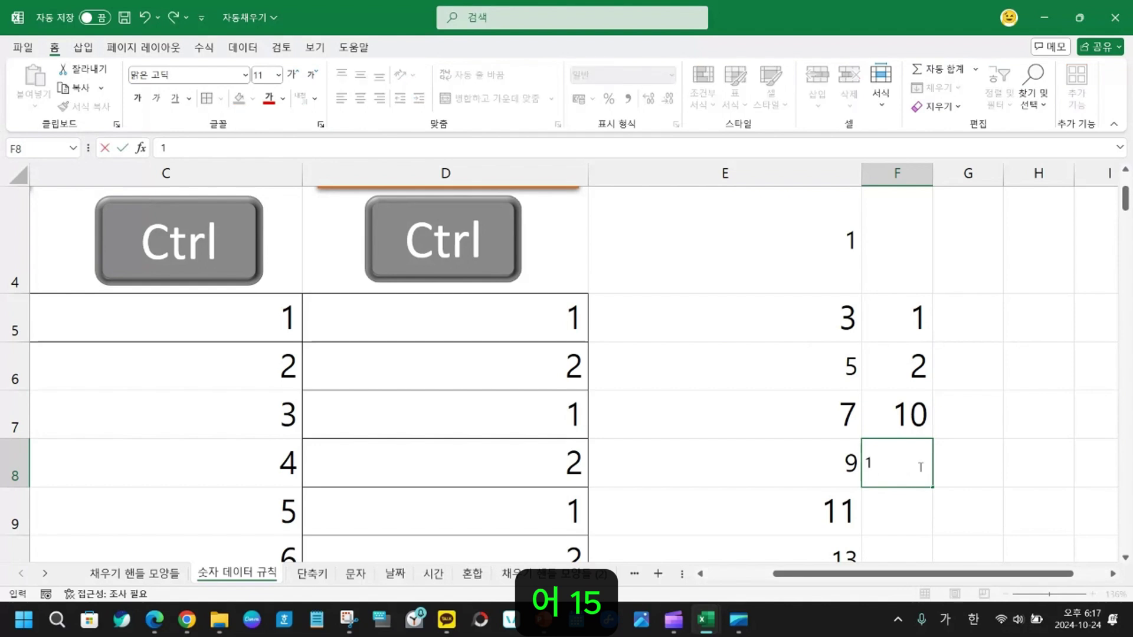
{"action": "type", "text": "5"}
{"action": "left_click", "coordinate": [1014, 391]}
- AutoFill the four starting numbers in F5:F8 down to F14
{"action": "left_click_drag", "start_coordinate": [905, 321], "coordinate": [931, 483]}
{"action": "scroll", "coordinate": [961, 476], "scroll_direction": "up", "scroll_amount": 2}
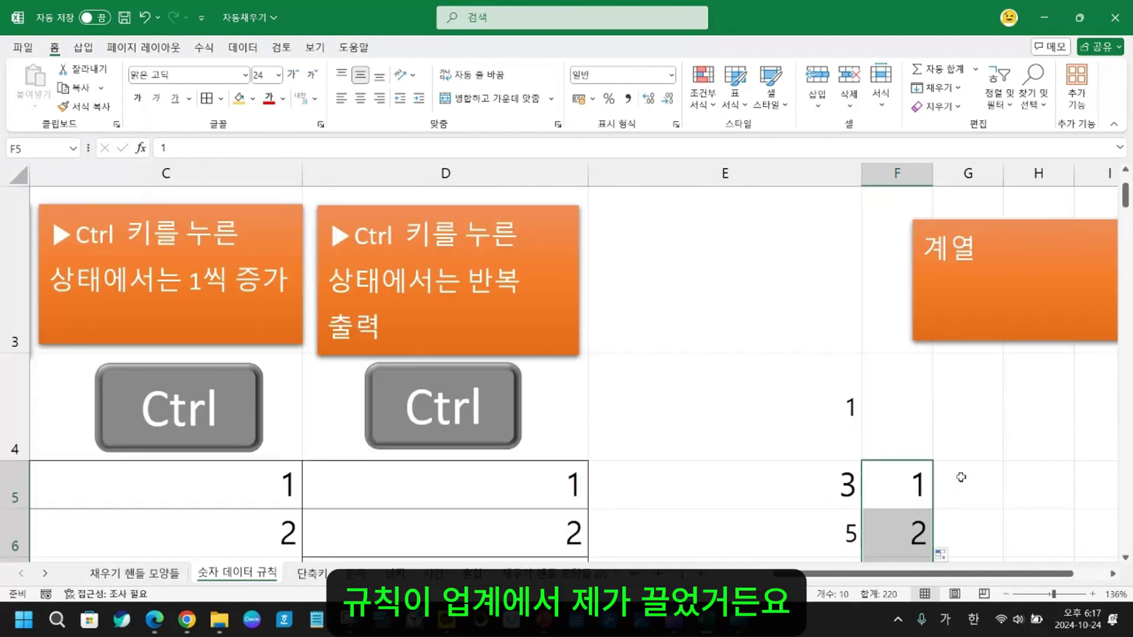
{"action": "scroll", "coordinate": [961, 477], "scroll_direction": "down", "scroll_amount": 2}
{"action": "scroll", "coordinate": [960, 477], "scroll_direction": "up", "scroll_amount": 2}
{"action": "scroll", "coordinate": [961, 476], "scroll_direction": "down", "scroll_amount": 2}
- Check the starting and filled values in F6 to F10 for a pattern, comparing F7 and F8 with the cells below
{"action": "left_click", "coordinate": [968, 372]}
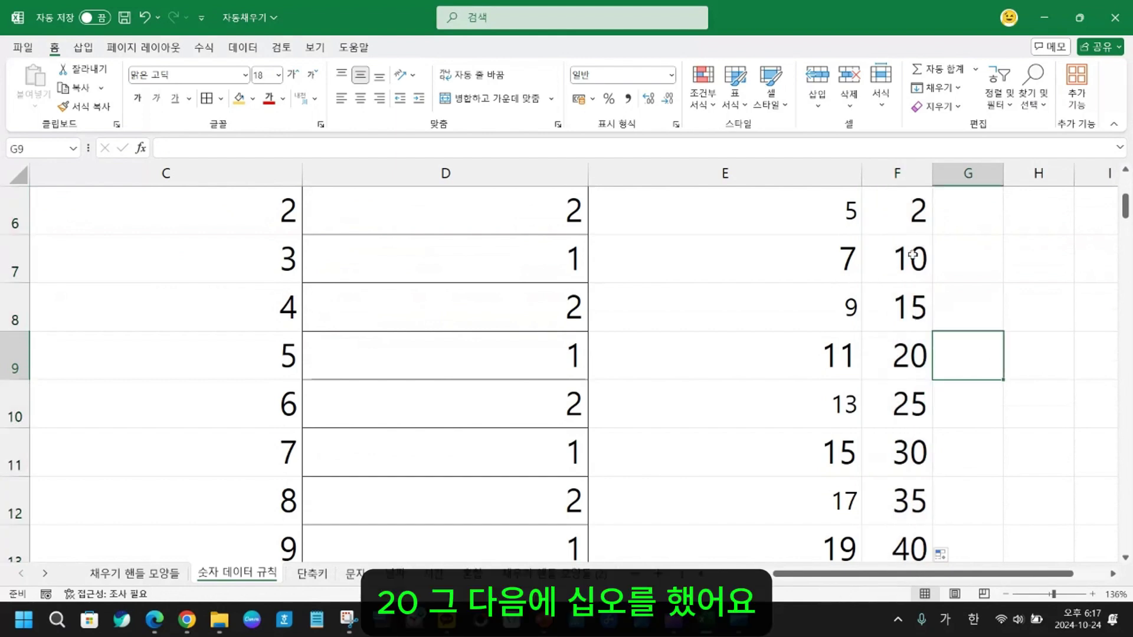
{"action": "left_click", "coordinate": [917, 262]}
{"action": "left_click", "coordinate": [901, 306]}
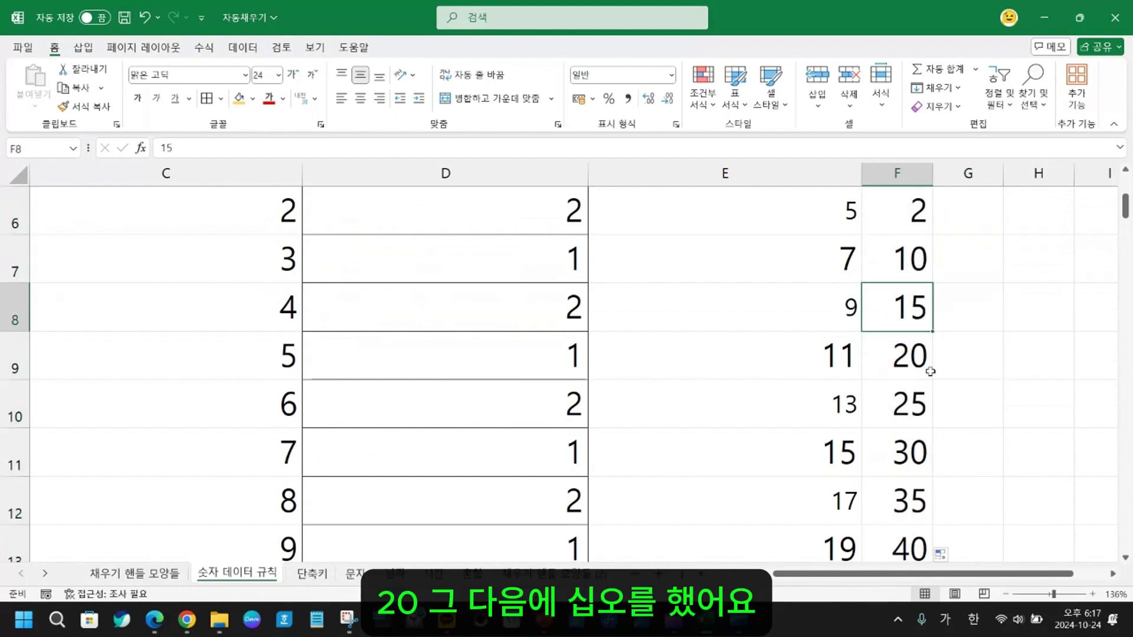
{"action": "left_click", "coordinate": [906, 357]}
{"action": "left_click", "coordinate": [915, 402]}
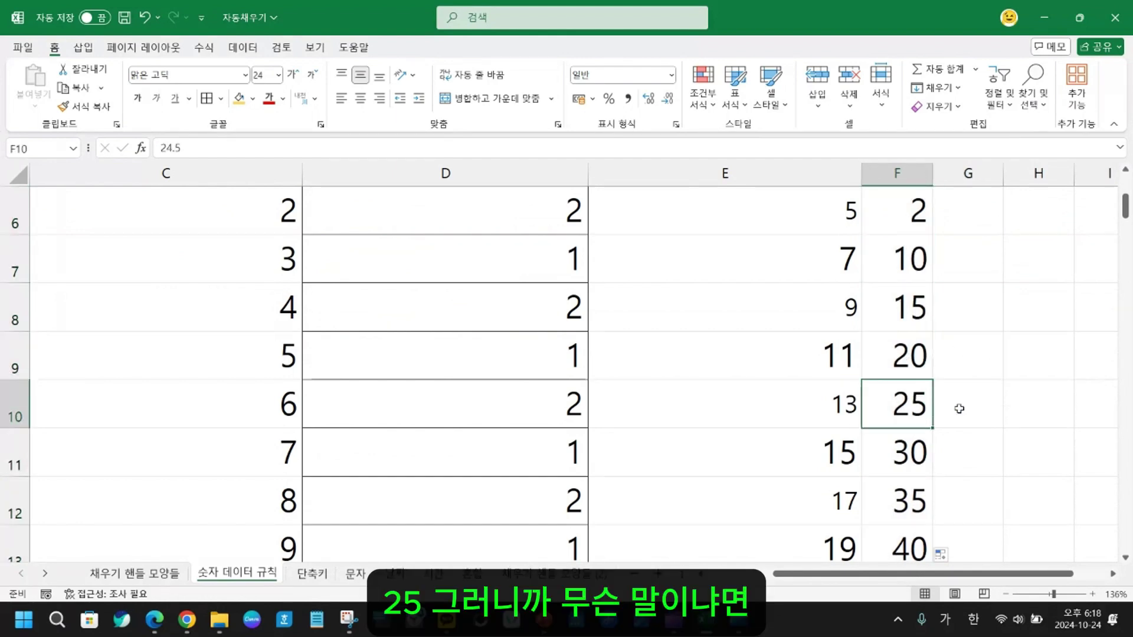
{"action": "left_click", "coordinate": [903, 227]}
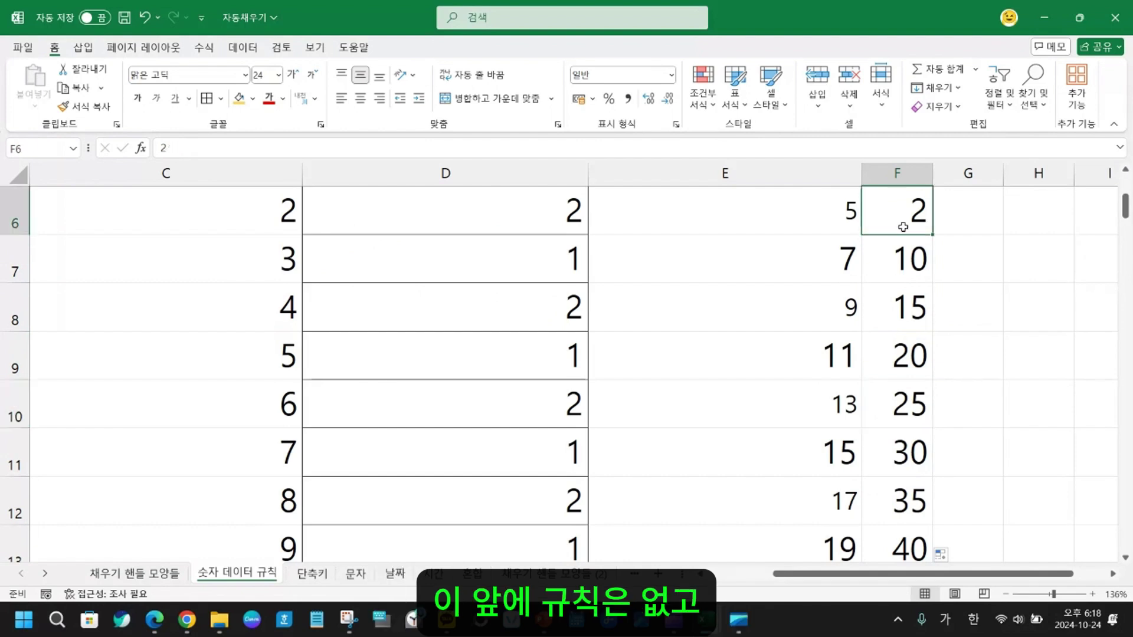
{"action": "left_click_drag", "start_coordinate": [903, 259], "coordinate": [903, 306]}
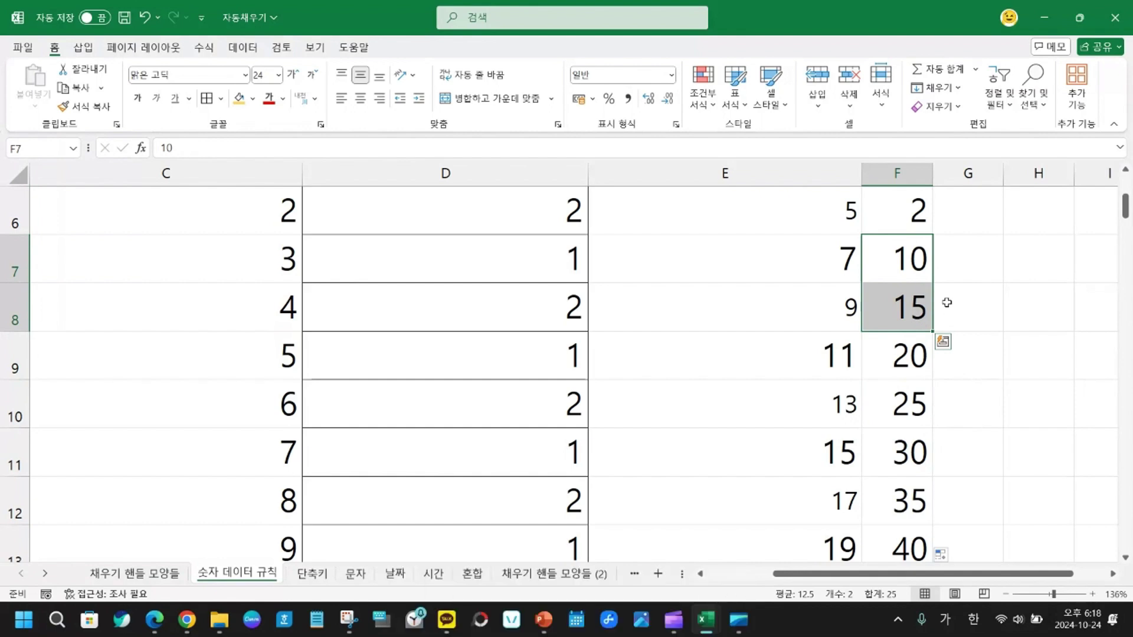
- Clear the contents of F7:F14, keeping the first two numbers in column F
{"action": "scroll", "coordinate": [929, 409], "scroll_direction": "down", "scroll_amount": 1}
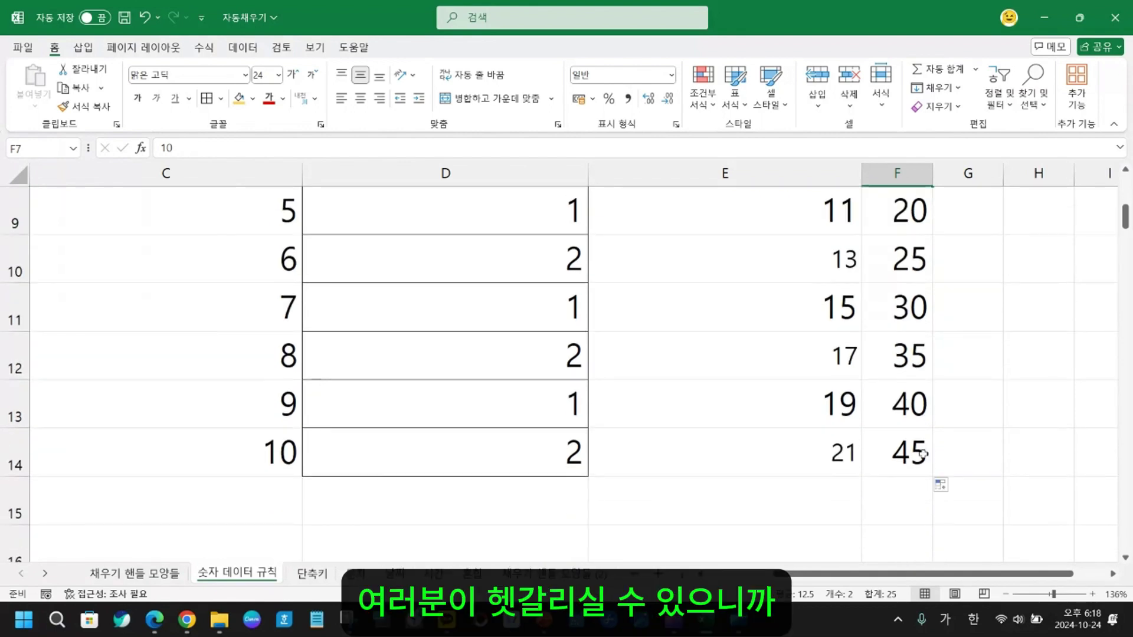
{"action": "left_click_drag", "start_coordinate": [920, 460], "coordinate": [909, 227]}
{"action": "key", "text": "Delete"}
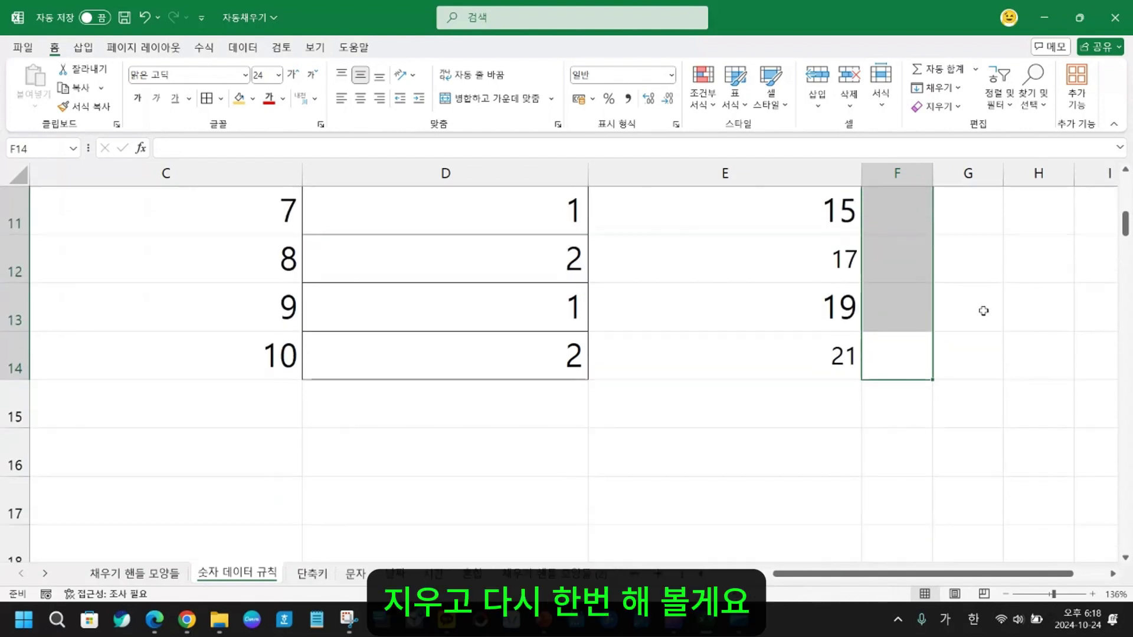
- Enter 3 in F6 and 9 in F7, and AutoFill F5:F7 down to F12
{"action": "scroll", "coordinate": [979, 354], "scroll_direction": "up", "scroll_amount": 2}
{"action": "left_click", "coordinate": [913, 257]}
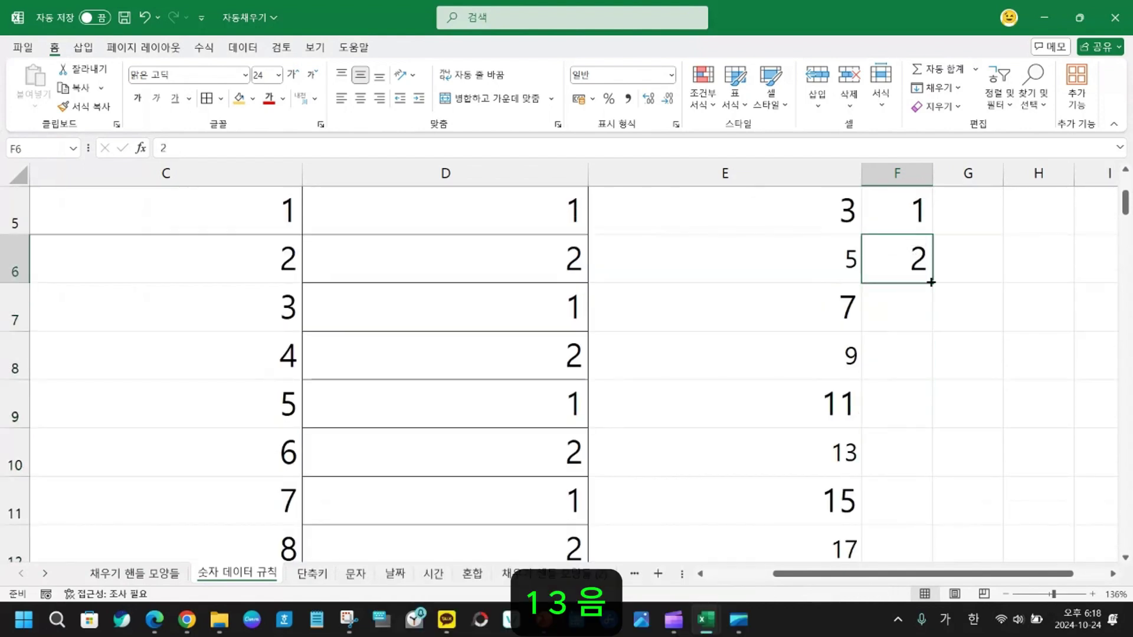
{"action": "type", "text": "3"}
{"action": "key", "text": "Return"}
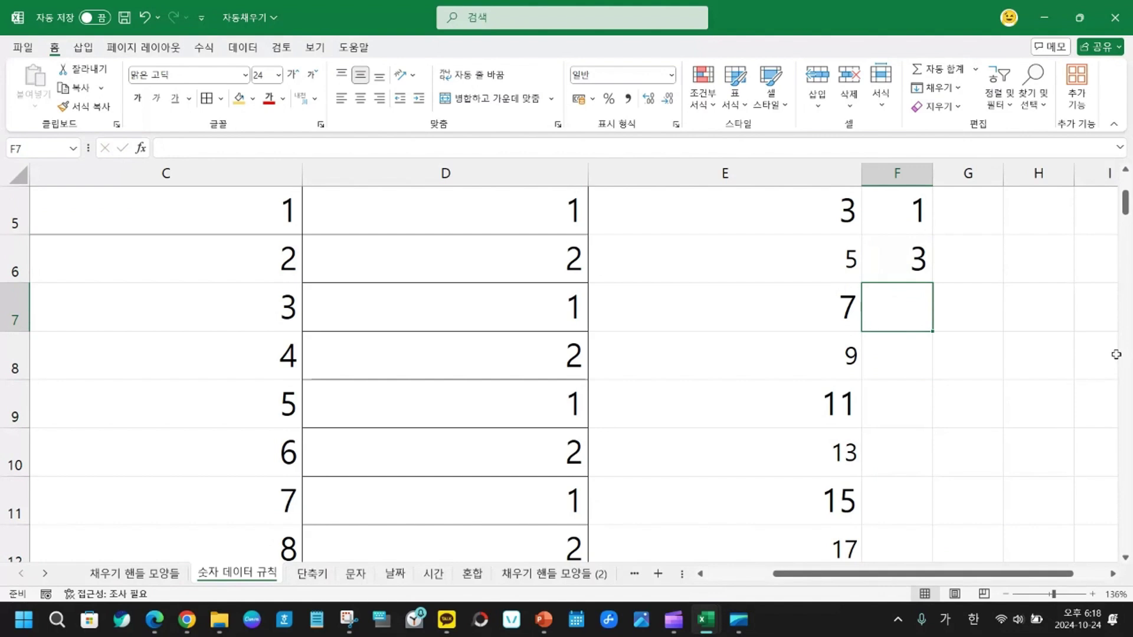
{"action": "type", "text": "9"}
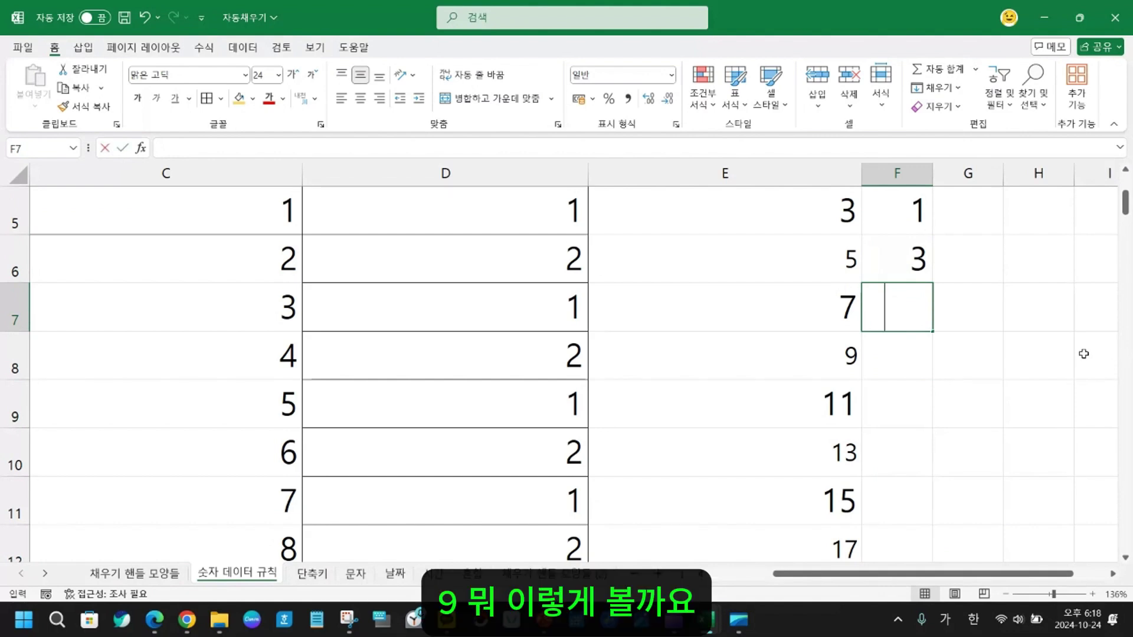
{"action": "left_click", "coordinate": [950, 339]}
{"action": "left_click_drag", "start_coordinate": [912, 210], "coordinate": [930, 555]}
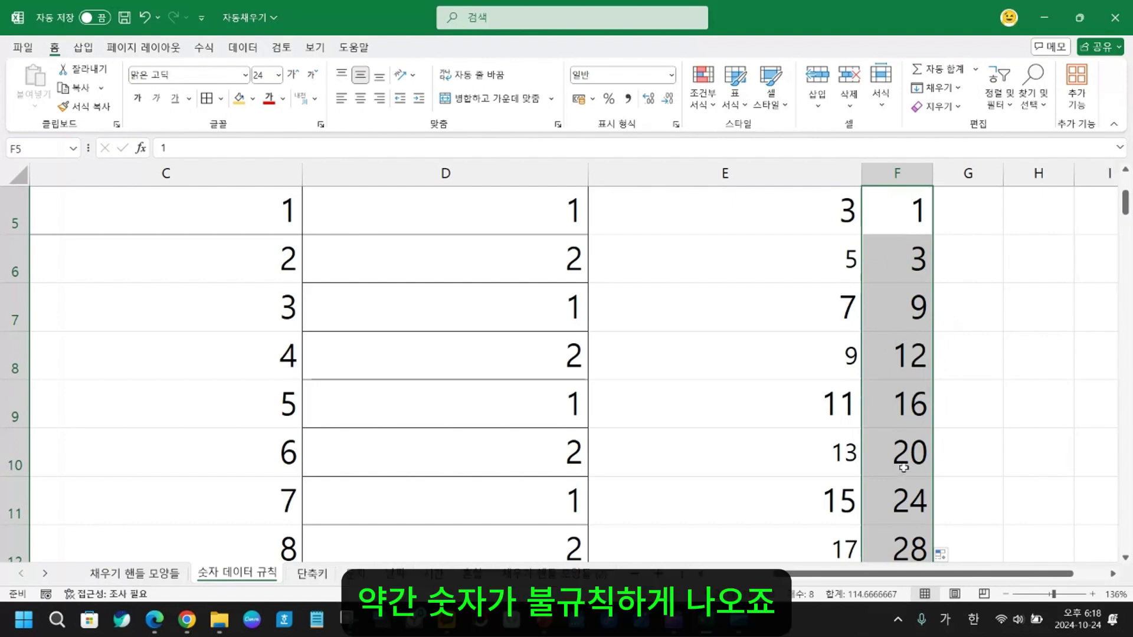
- Clear all sample numbers from columns E and F in rows 4 to 14
{"action": "left_click_drag", "start_coordinate": [919, 321], "coordinate": [905, 558]}
{"action": "key", "text": "Delete"}
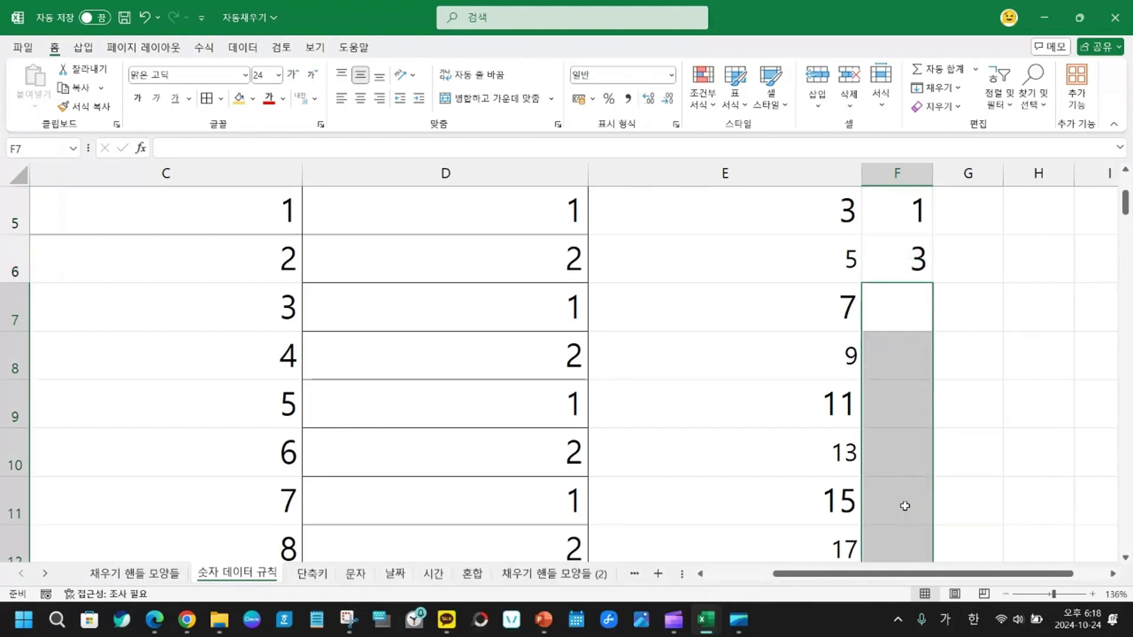
{"action": "scroll", "coordinate": [952, 429], "scroll_direction": "up", "scroll_amount": 2}
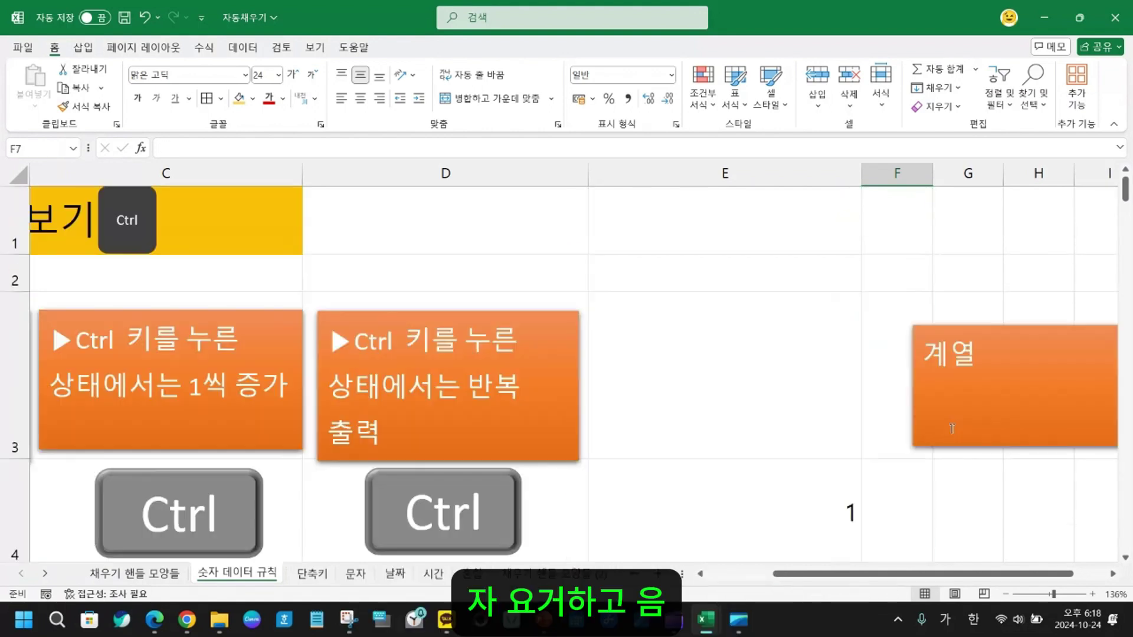
{"action": "left_click", "coordinate": [850, 502]}
{"action": "left_click_drag", "start_coordinate": [842, 552], "coordinate": [933, 479]}
{"action": "left_click_drag", "start_coordinate": [871, 617], "coordinate": [880, 607]}
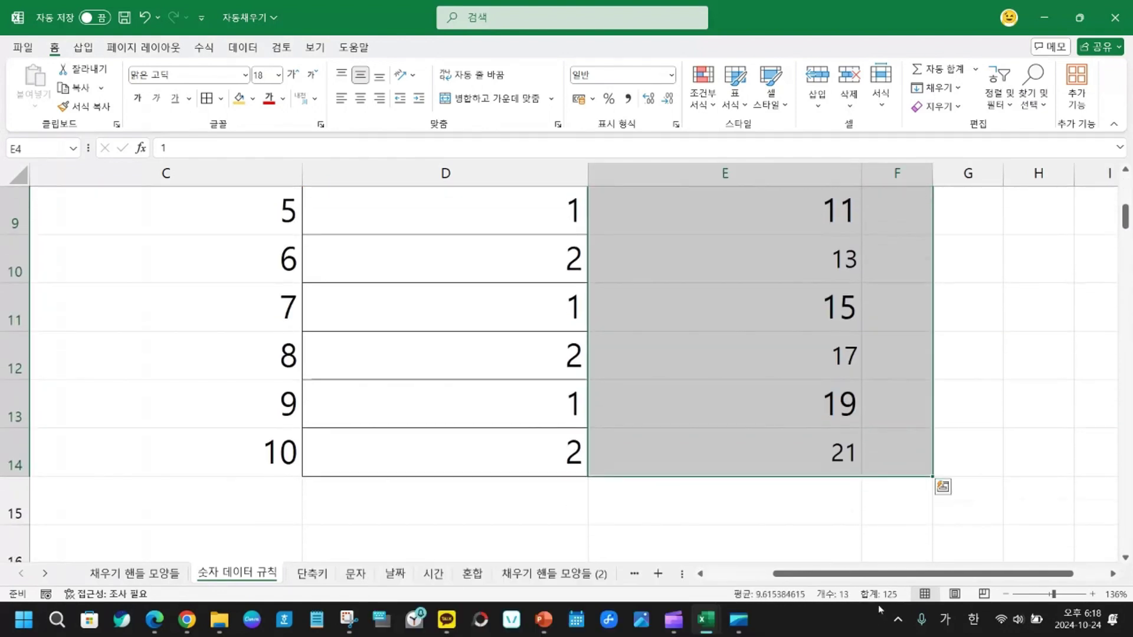
{"action": "key", "text": "Delete"}
- Delete the emptied column E from the sheet
{"action": "scroll", "coordinate": [837, 462], "scroll_direction": "up", "scroll_amount": 3}
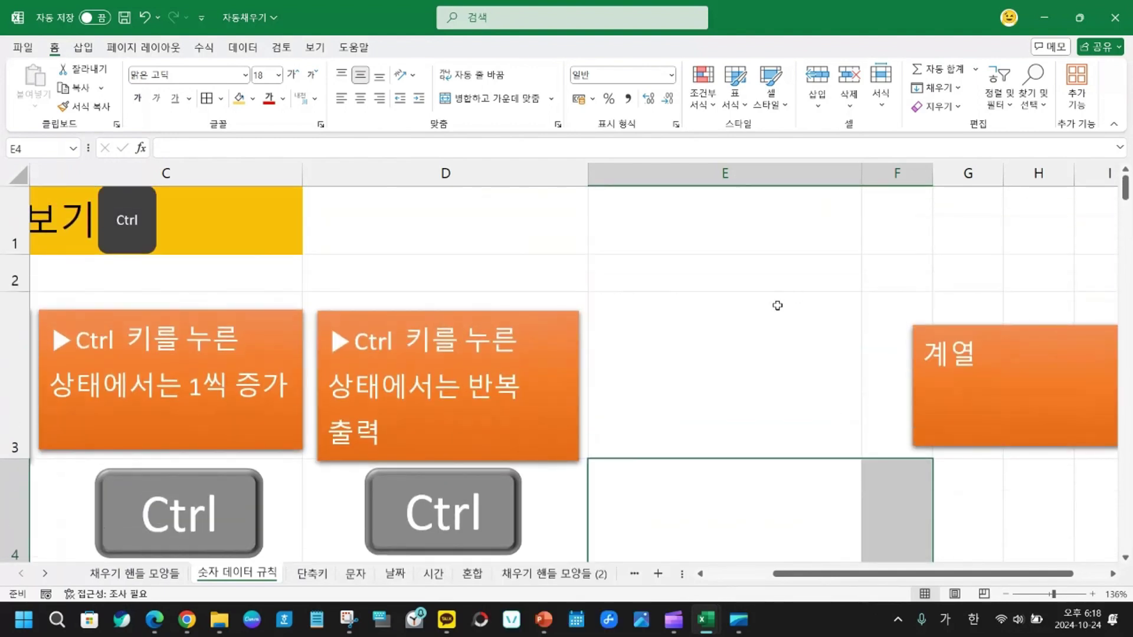
{"action": "left_click", "coordinate": [789, 175]}
{"action": "right_click", "coordinate": [791, 177]}
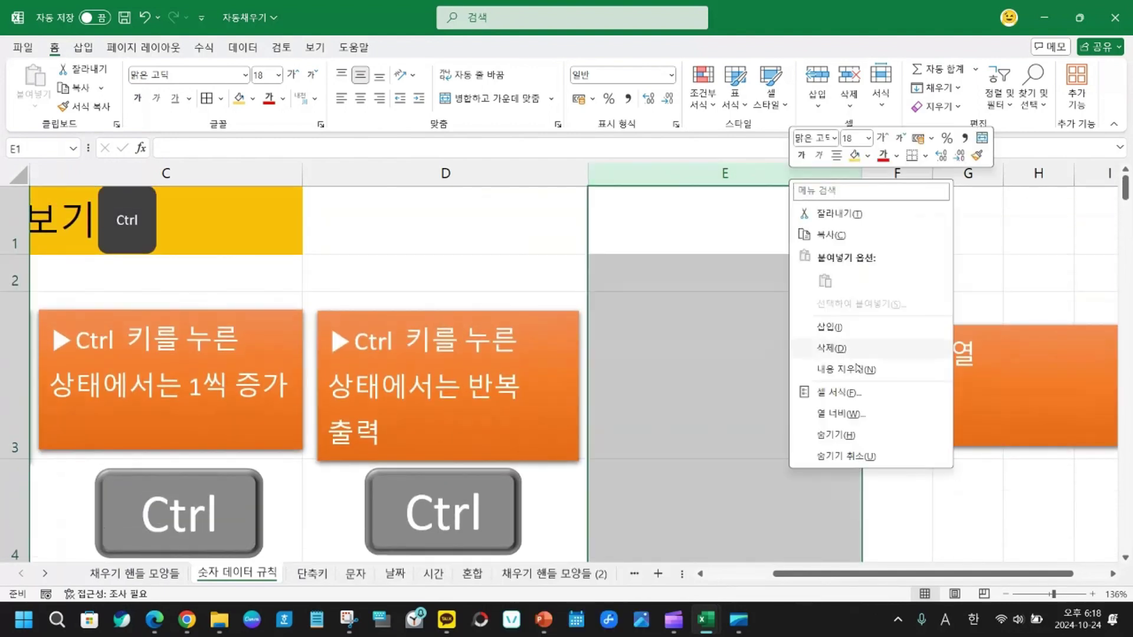
{"action": "left_click", "coordinate": [831, 347]}
- Move the "계열" text box left so it starts in column E beside the column D rule heading
{"action": "left_click", "coordinate": [841, 508]}
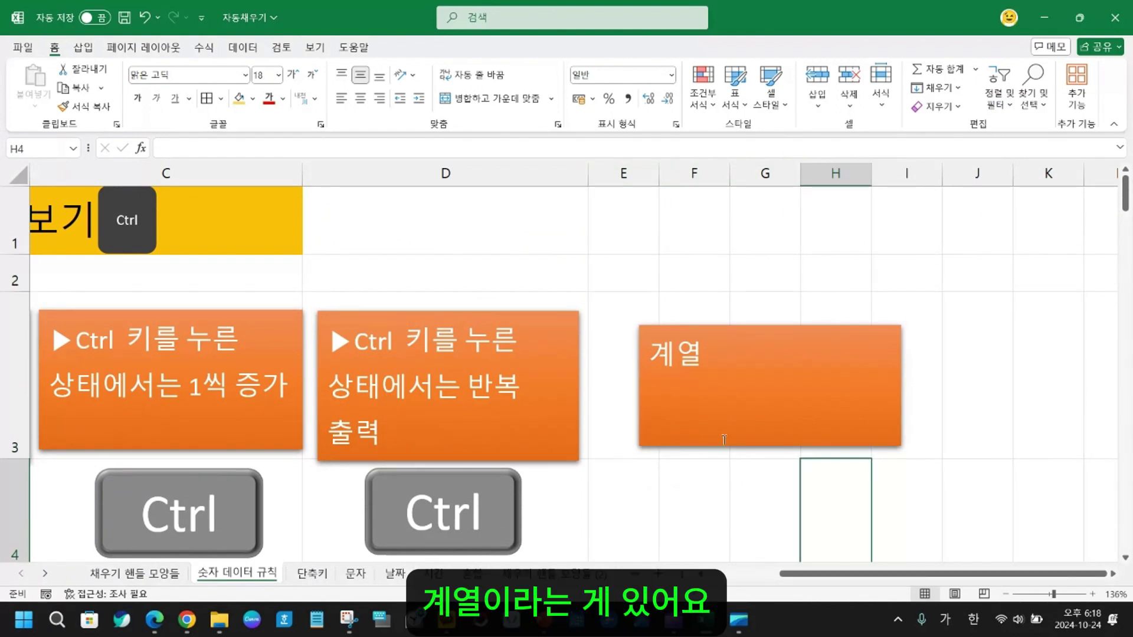
{"action": "left_click", "coordinate": [785, 321]}
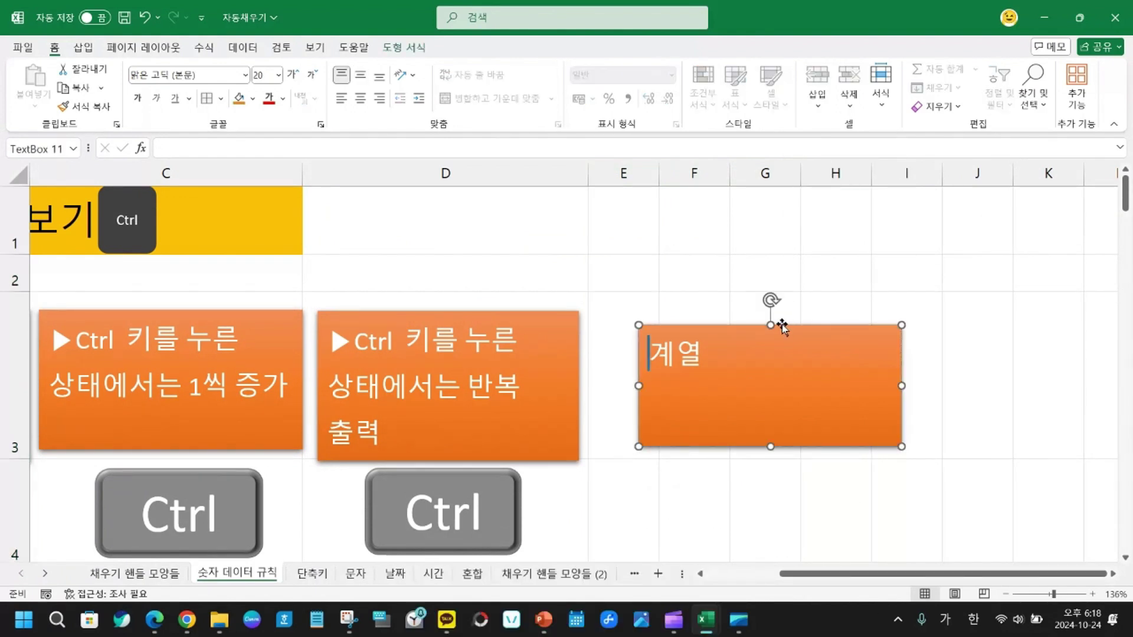
{"action": "left_click_drag", "start_coordinate": [787, 321], "coordinate": [758, 321]}
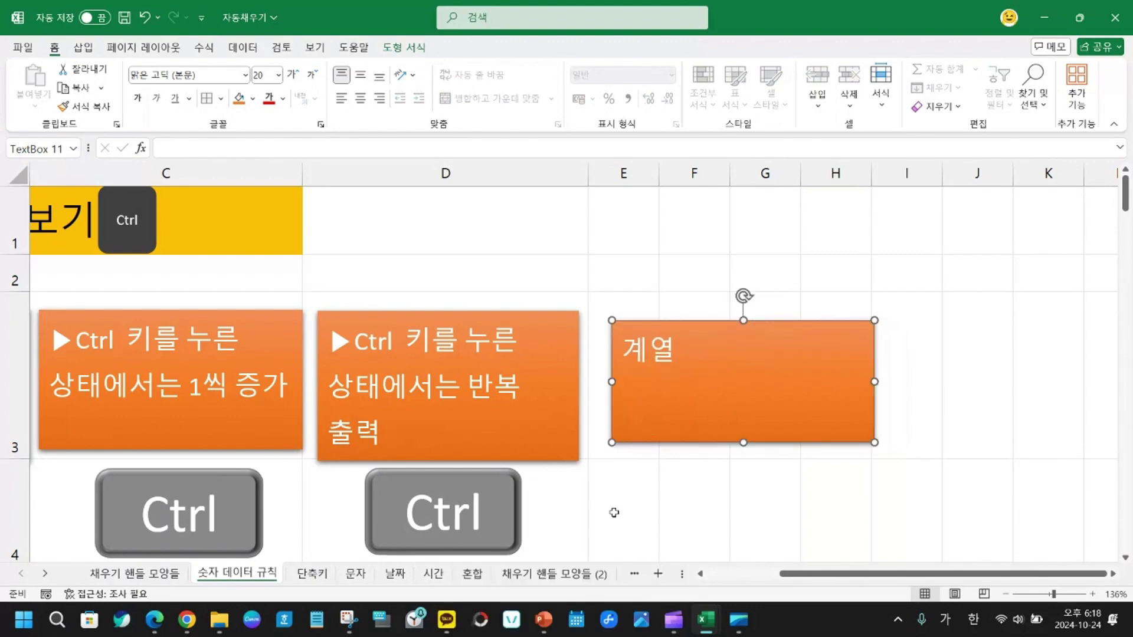
- Enter 1 in cell F5 below the "계열" text box as the starting value of a series
{"action": "key", "text": "Escape"}
{"action": "scroll", "coordinate": [744, 510], "scroll_direction": "down", "scroll_amount": 1}
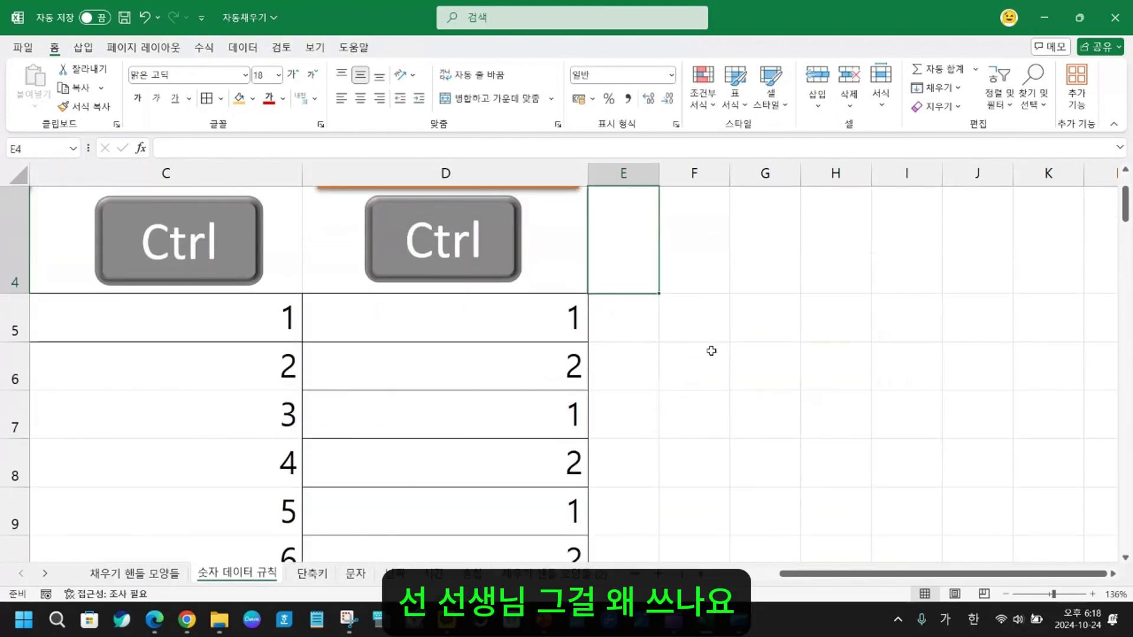
{"action": "scroll", "coordinate": [712, 350], "scroll_direction": "up", "scroll_amount": 1}
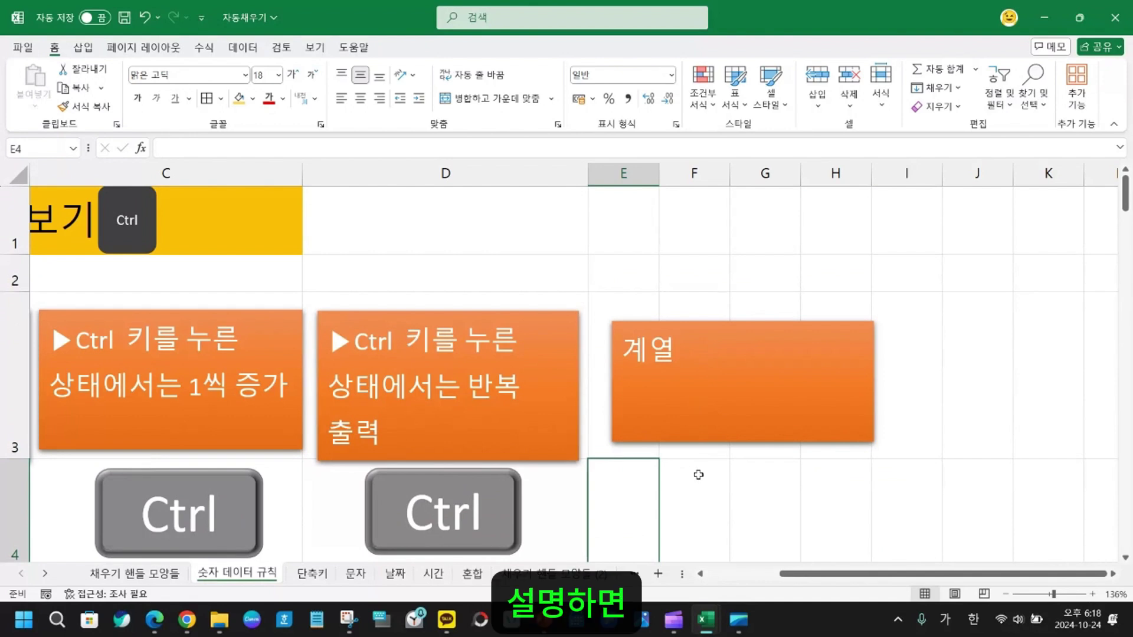
{"action": "left_click", "coordinate": [1046, 597]}
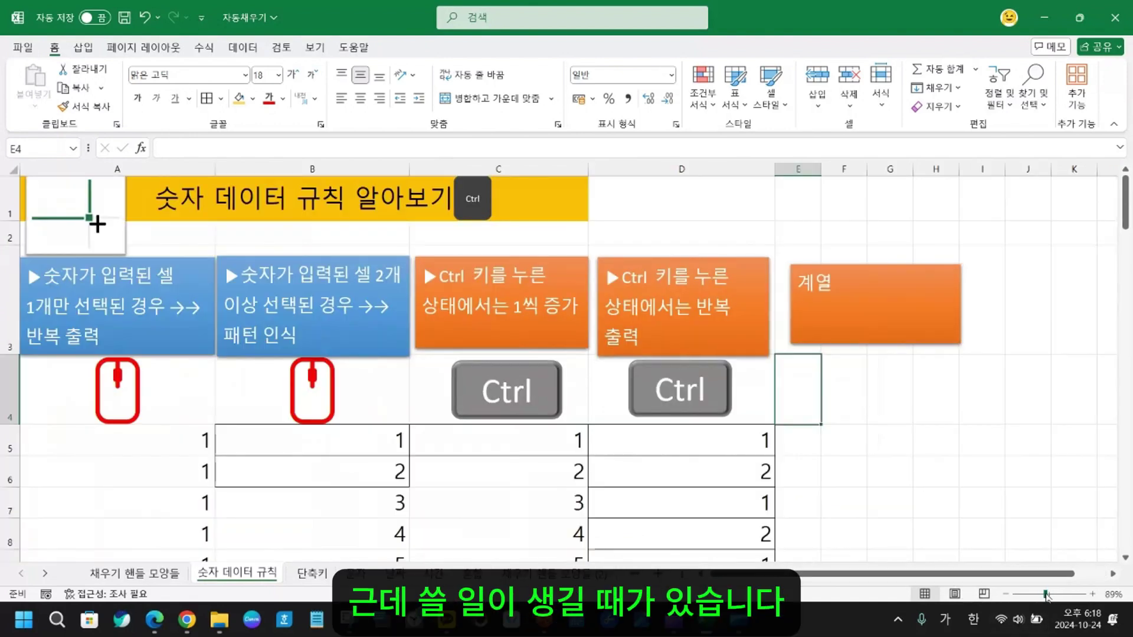
{"action": "left_click", "coordinate": [837, 446]}
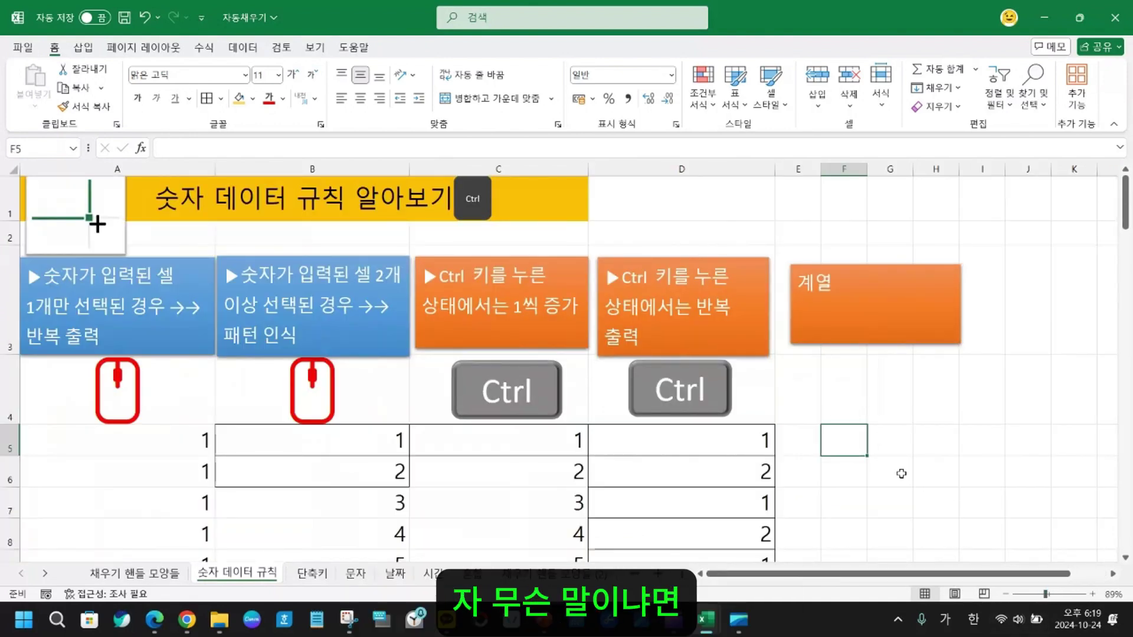
{"action": "type", "text": "1"}
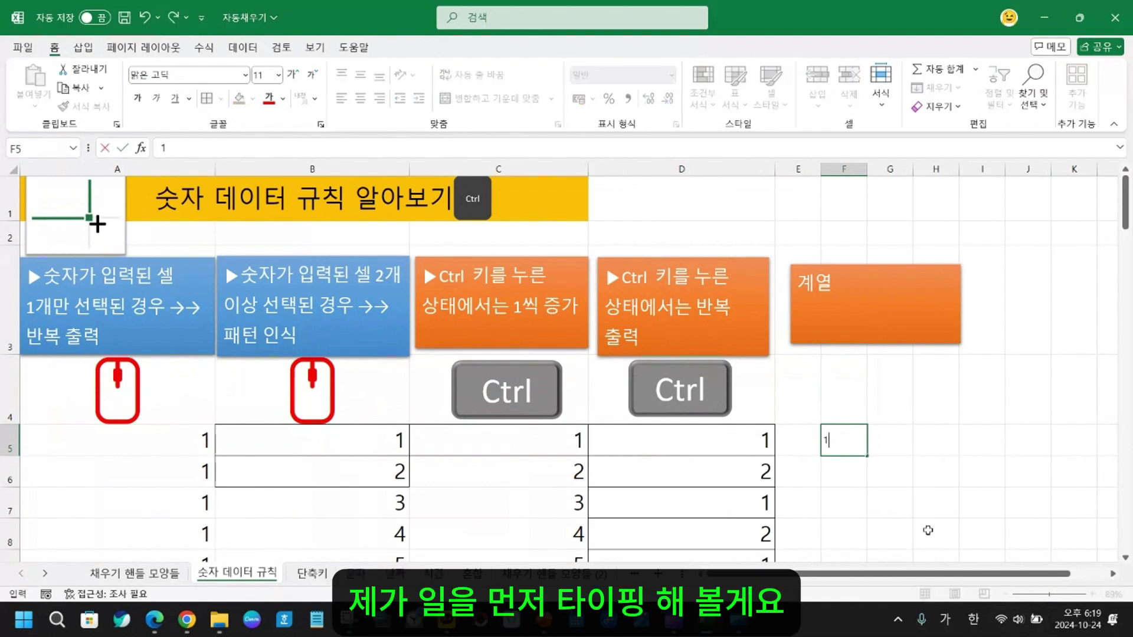
{"action": "key", "text": "Return"}
{"action": "left_click", "coordinate": [840, 439]}
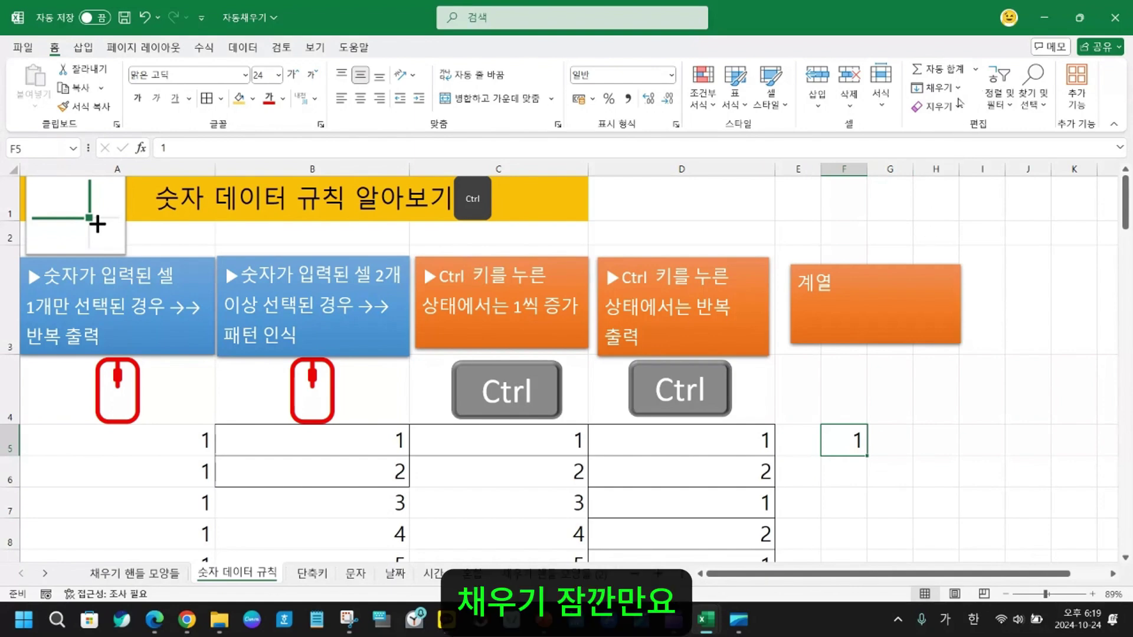
{"action": "key", "text": "ctrl+p"}
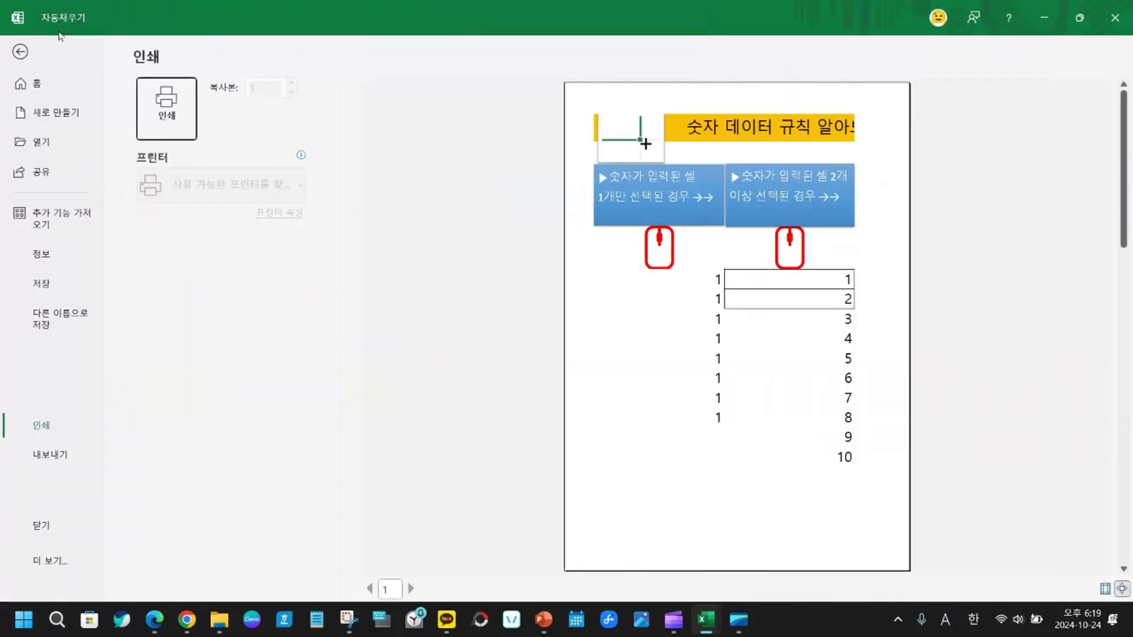
{"action": "key", "text": "Escape"}
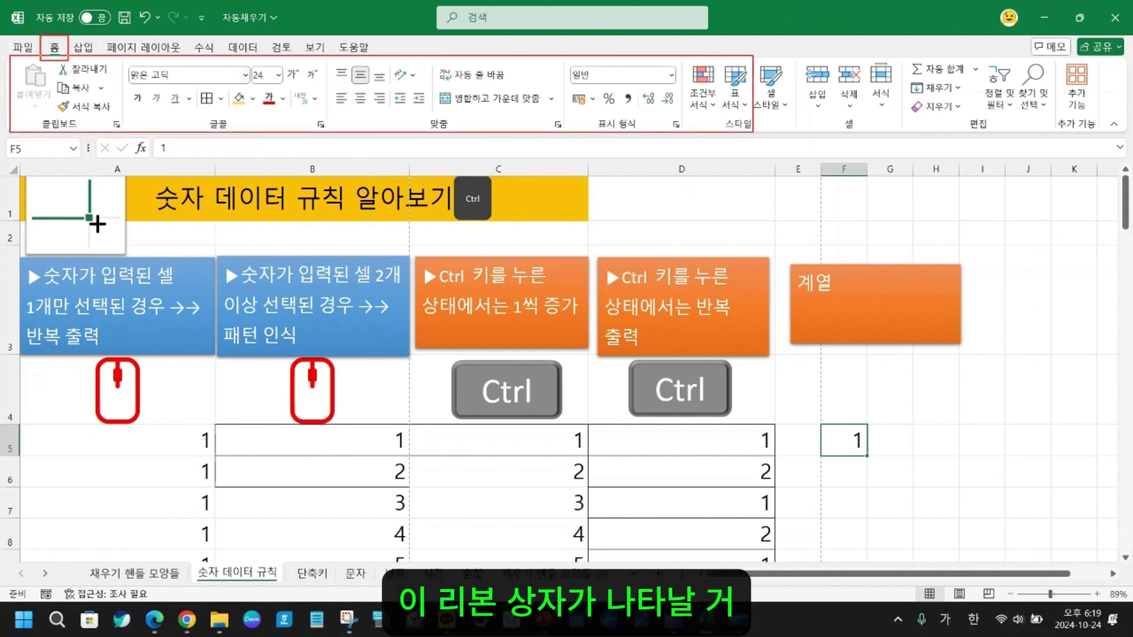
{"action": "left_click", "coordinate": [961, 89]}
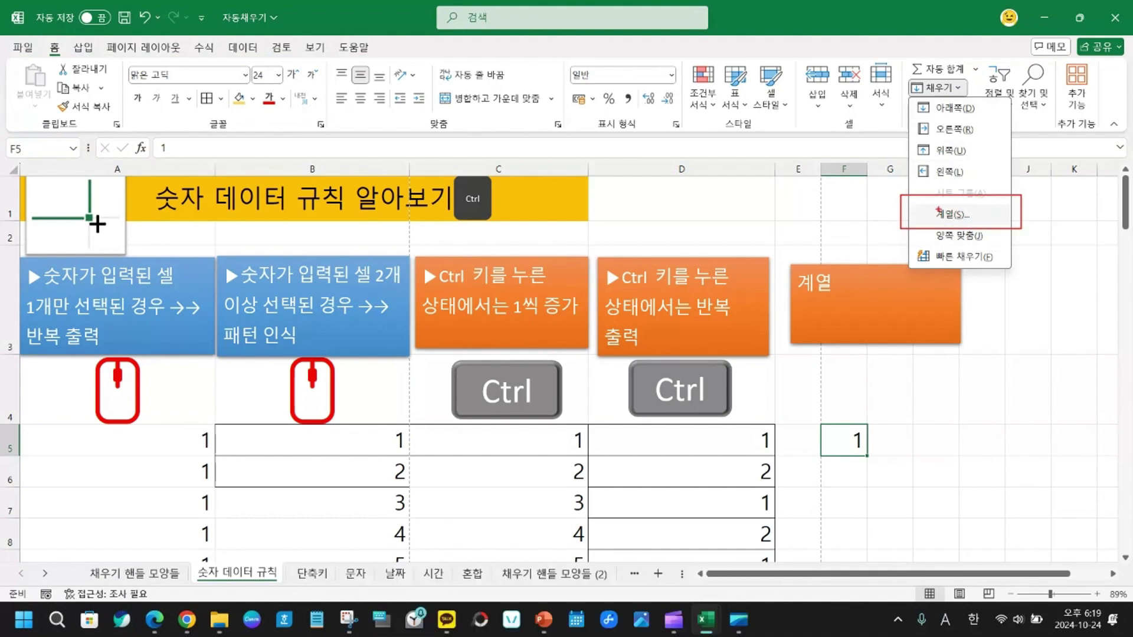
{"action": "key", "text": "Escape"}
- Open the Series (연속 데이터) settings for cell F5 and set the stop value to 1000
{"action": "left_click", "coordinate": [960, 93]}
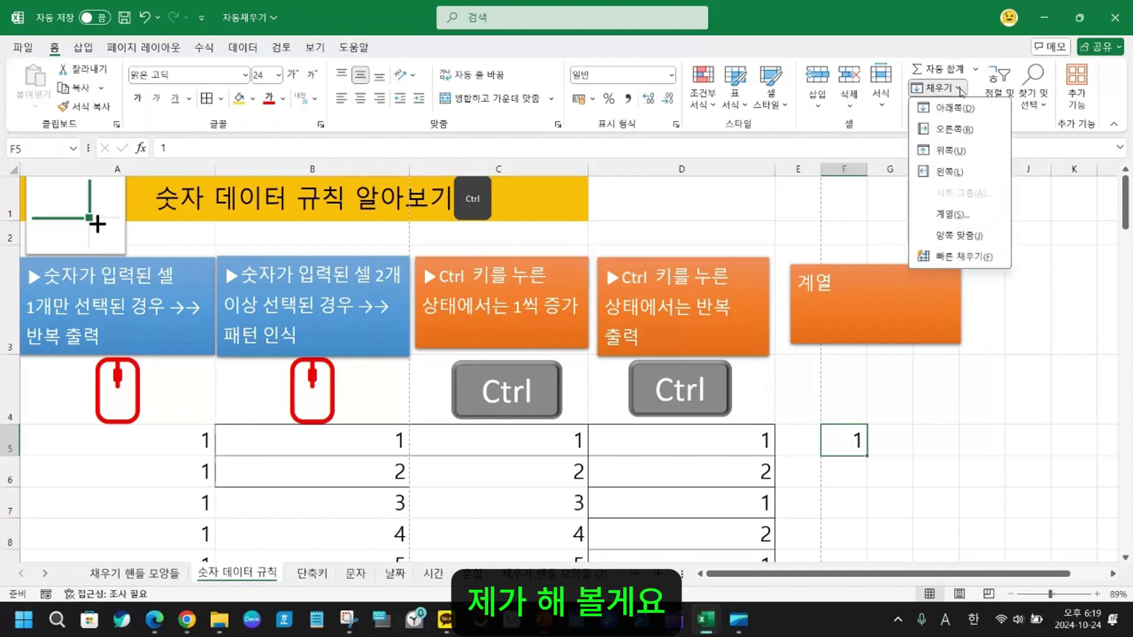
{"action": "left_click", "coordinate": [956, 215]}
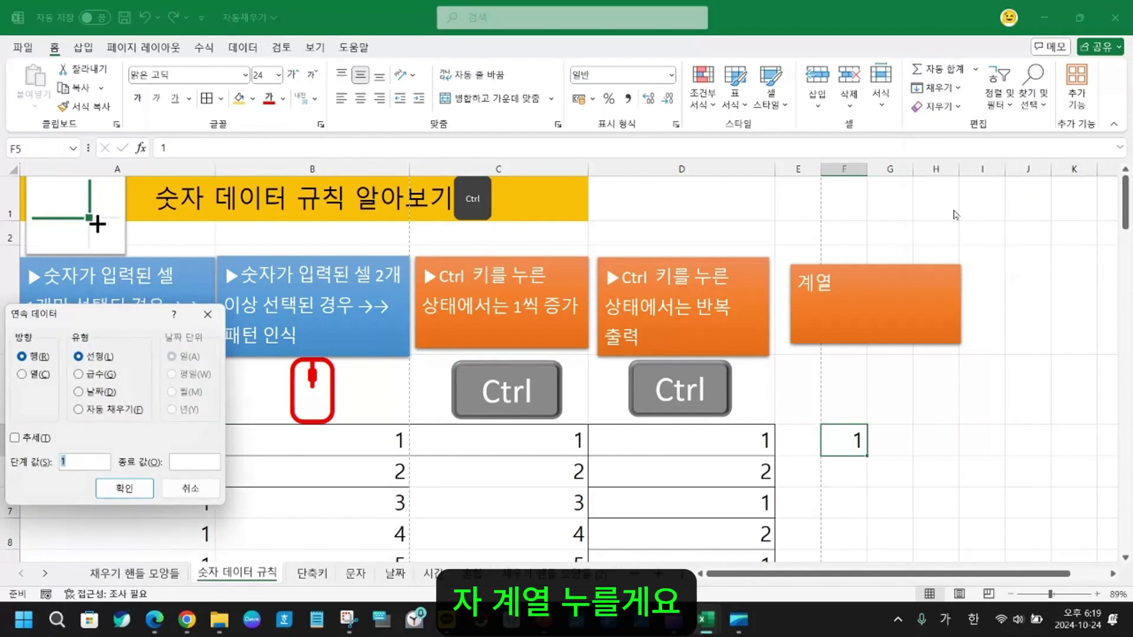
{"action": "left_click_drag", "start_coordinate": [101, 322], "coordinate": [856, 173]}
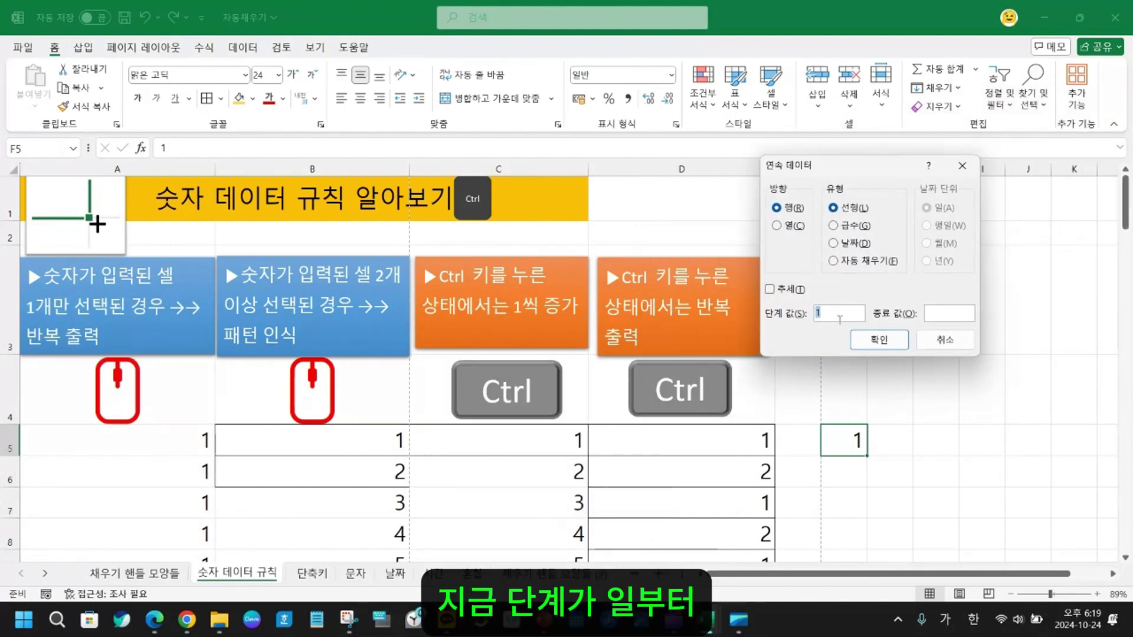
{"action": "left_click", "coordinate": [942, 314]}
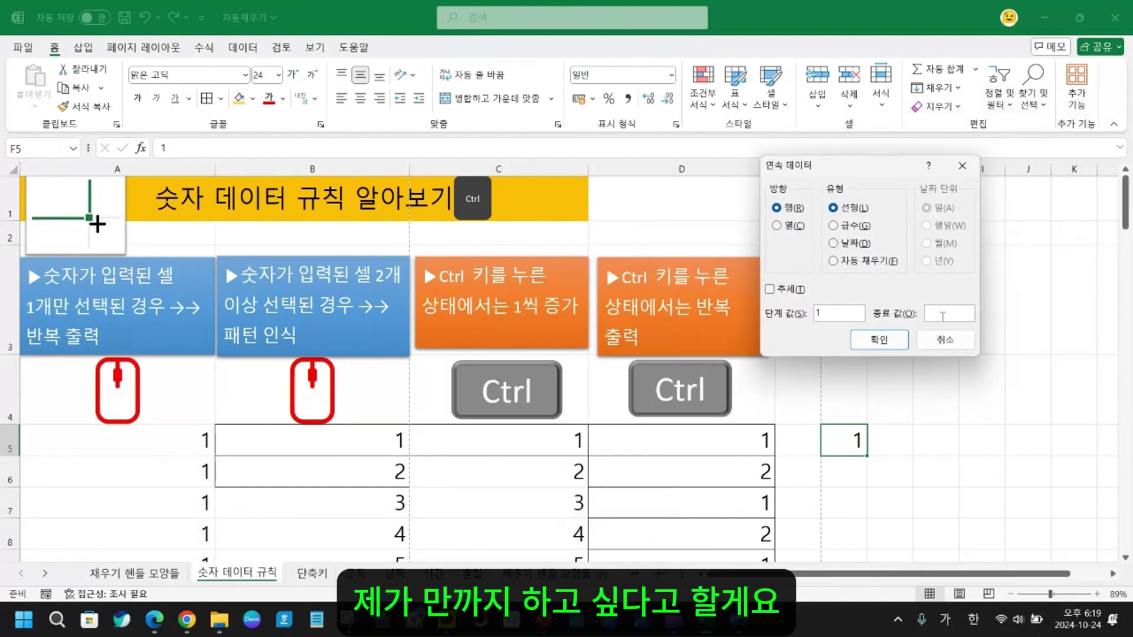
{"action": "type", "text": "10"}
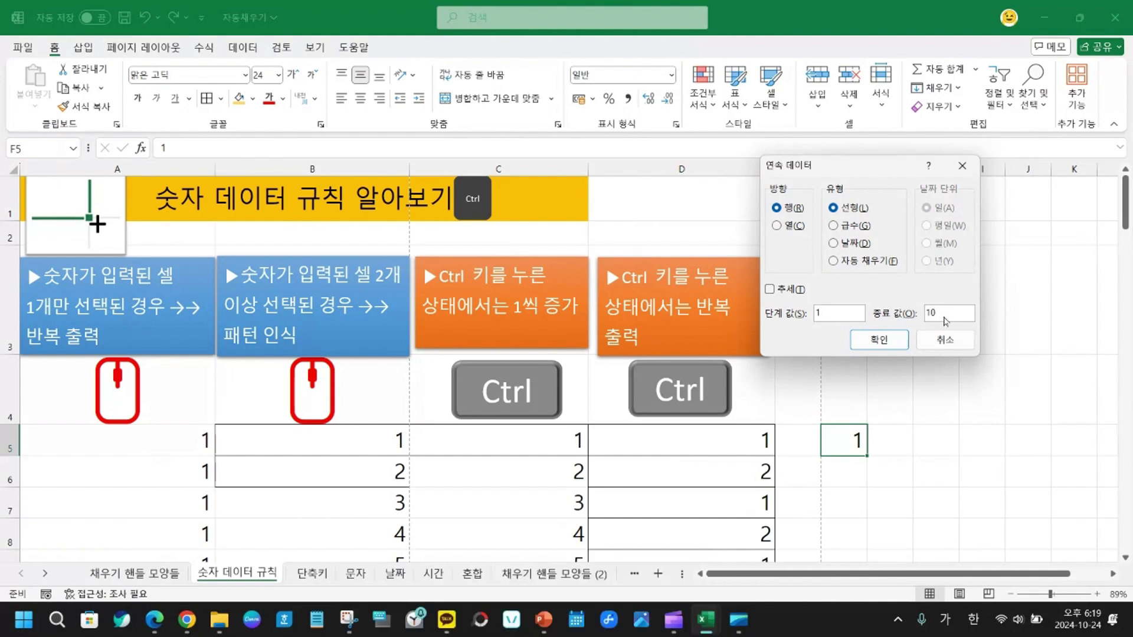
{"action": "type", "text": "000"}
{"action": "left_click_drag", "start_coordinate": [952, 316], "coordinate": [913, 313]}
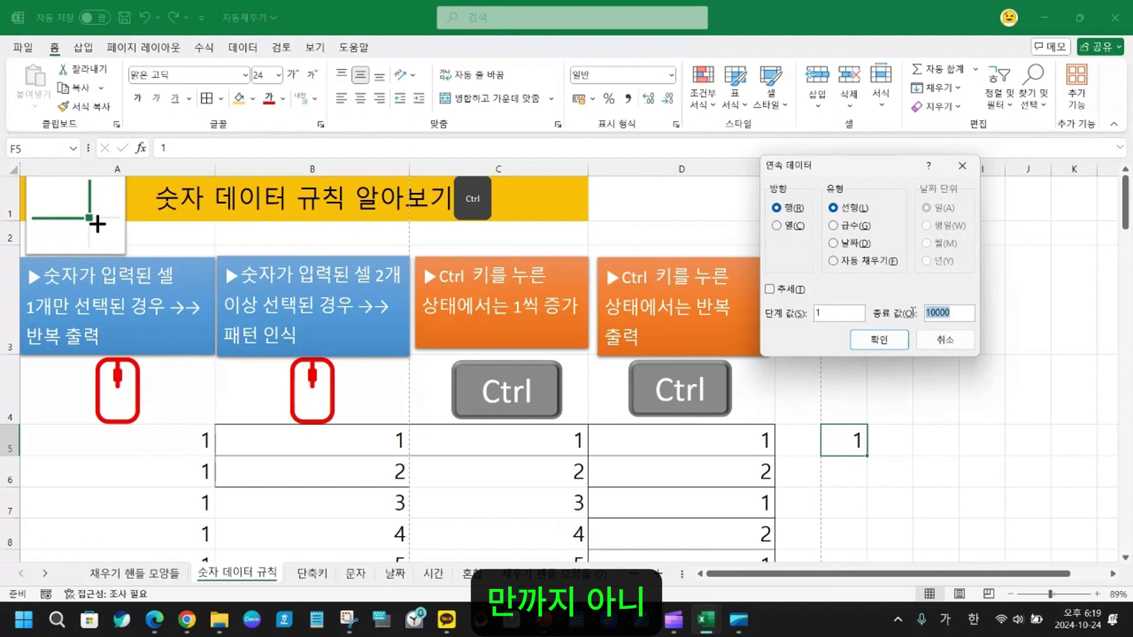
{"action": "type", "text": "10"}
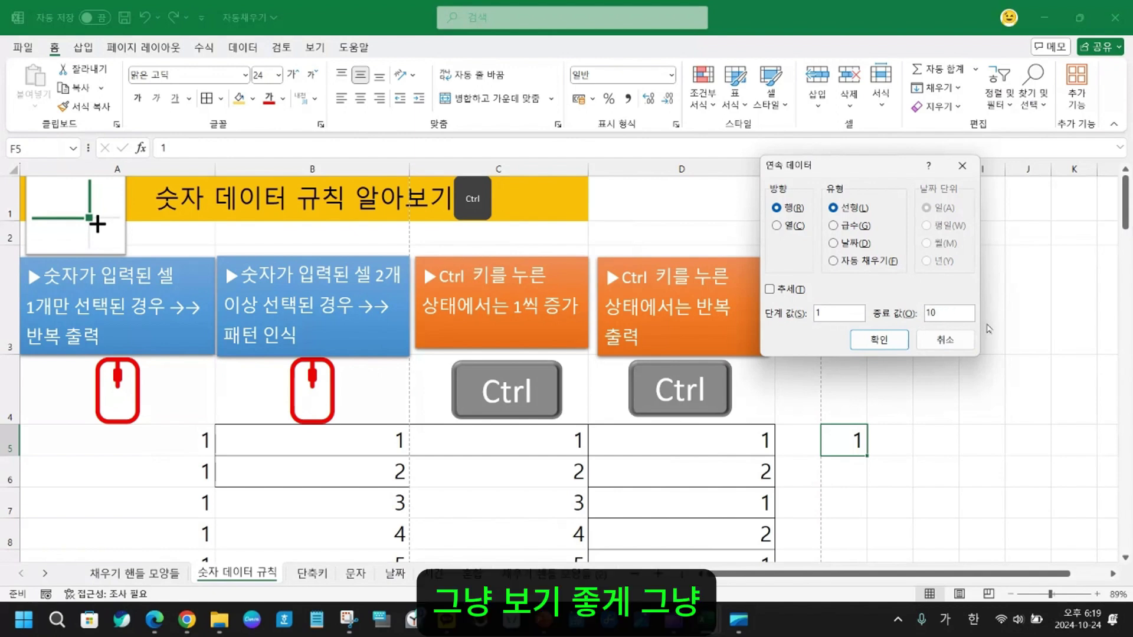
{"action": "type", "text": "00"}
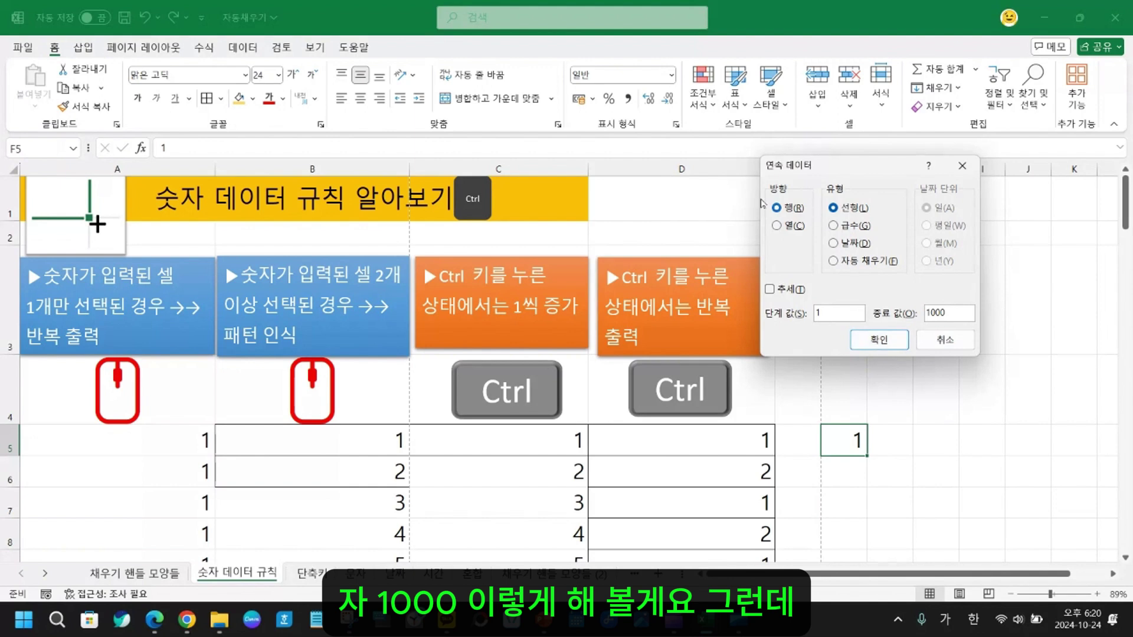
- Set the series direction to columns (열) and fill the linear series down from F5
{"action": "left_click_drag", "start_coordinate": [879, 175], "coordinate": [920, 253]}
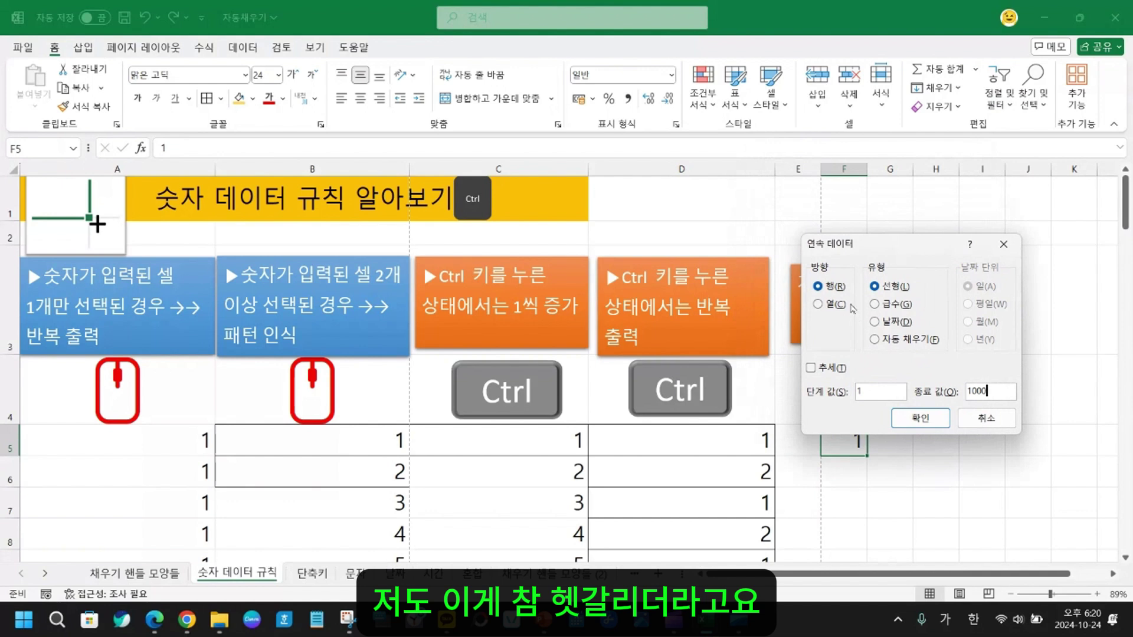
{"action": "mouse_move", "coordinate": [806, 272]}
{"action": "left_mouse_down"}
{"action": "mouse_move", "coordinate": [857, 294]}
{"action": "mouse_move", "coordinate": [805, 304]}
{"action": "mouse_move", "coordinate": [864, 323]}
{"action": "left_mouse_up"}
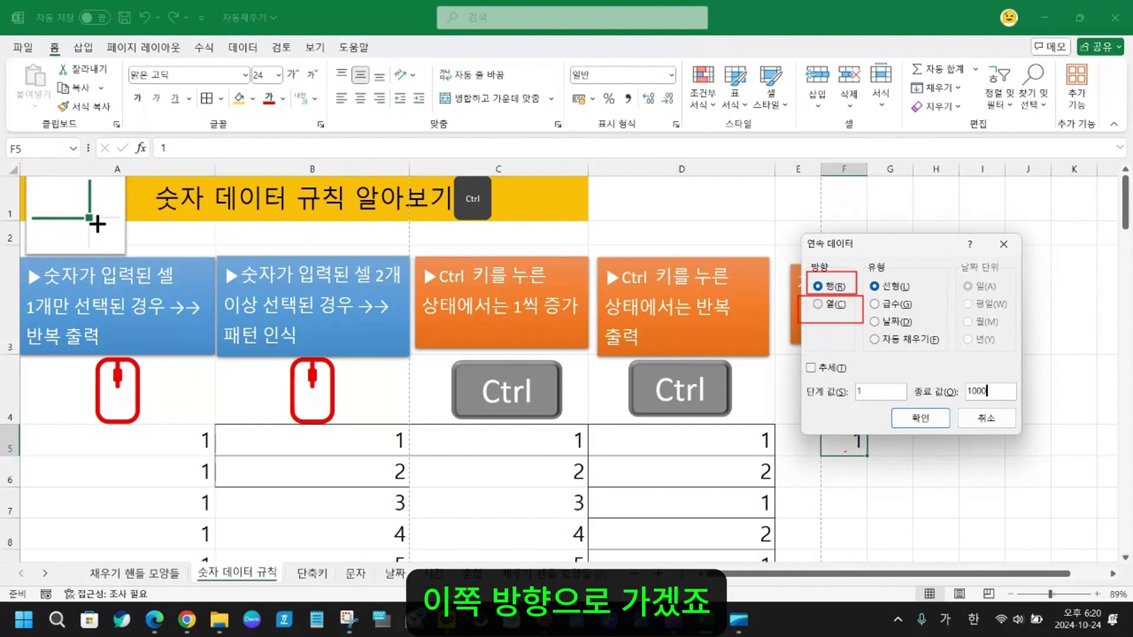
{"action": "mouse_move", "coordinate": [845, 452]}
{"action": "left_mouse_down"}
{"action": "mouse_move", "coordinate": [1112, 443]}
{"action": "mouse_move", "coordinate": [1094, 456]}
{"action": "left_mouse_up"}
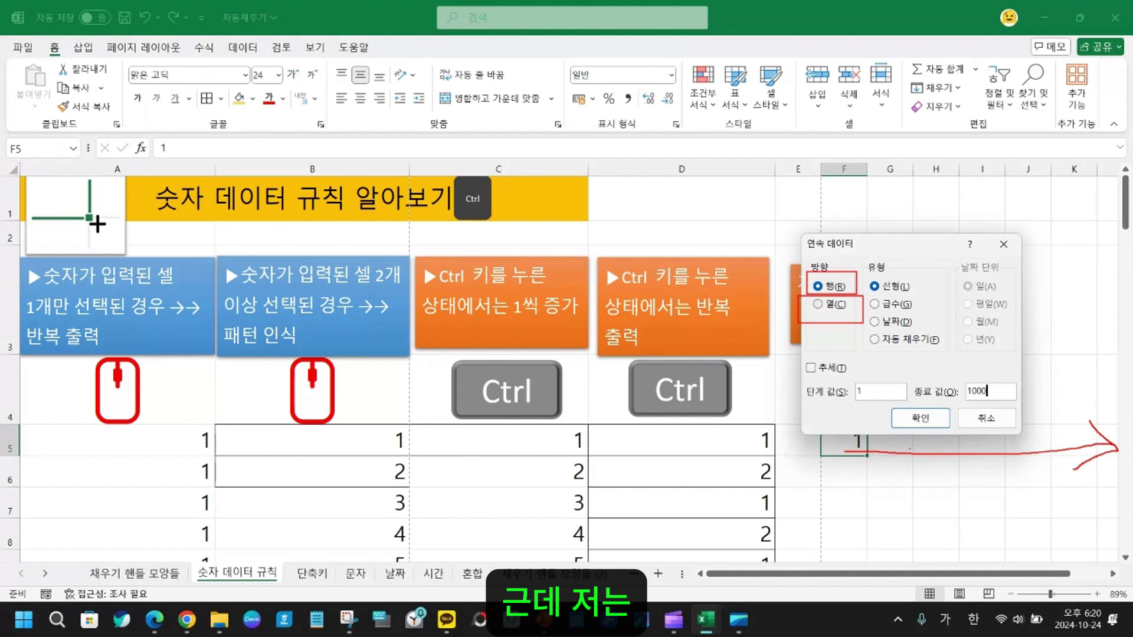
{"action": "mouse_move", "coordinate": [910, 447]}
{"action": "left_mouse_down"}
{"action": "mouse_move", "coordinate": [940, 542]}
{"action": "mouse_move", "coordinate": [992, 475]}
{"action": "left_mouse_up"}
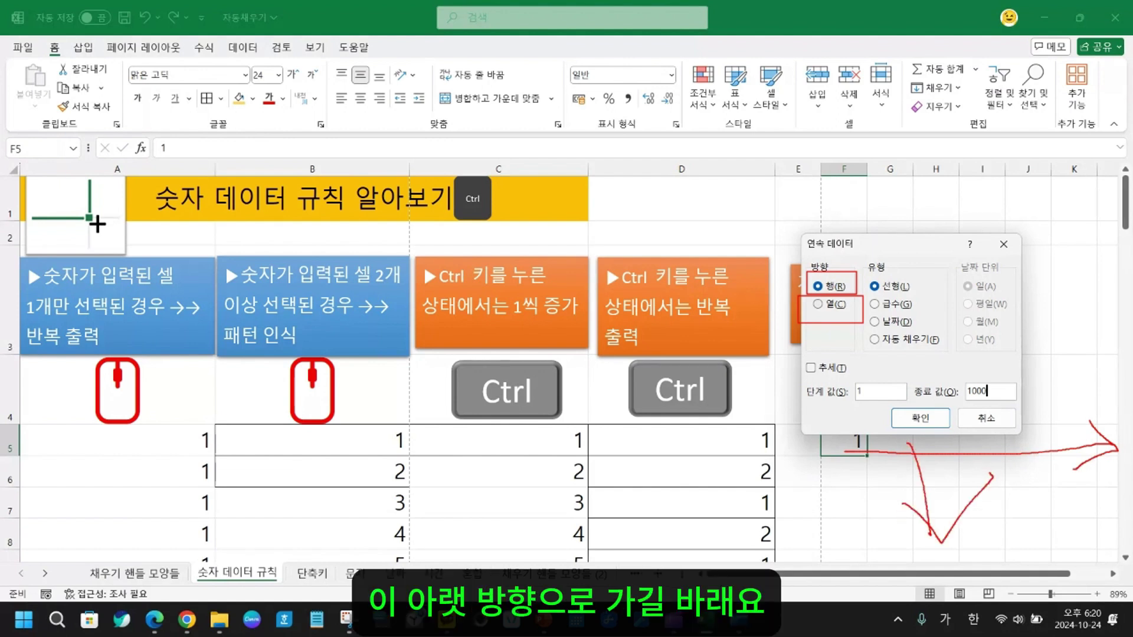
{"action": "key", "text": "Escape"}
{"action": "left_click", "coordinate": [818, 305]}
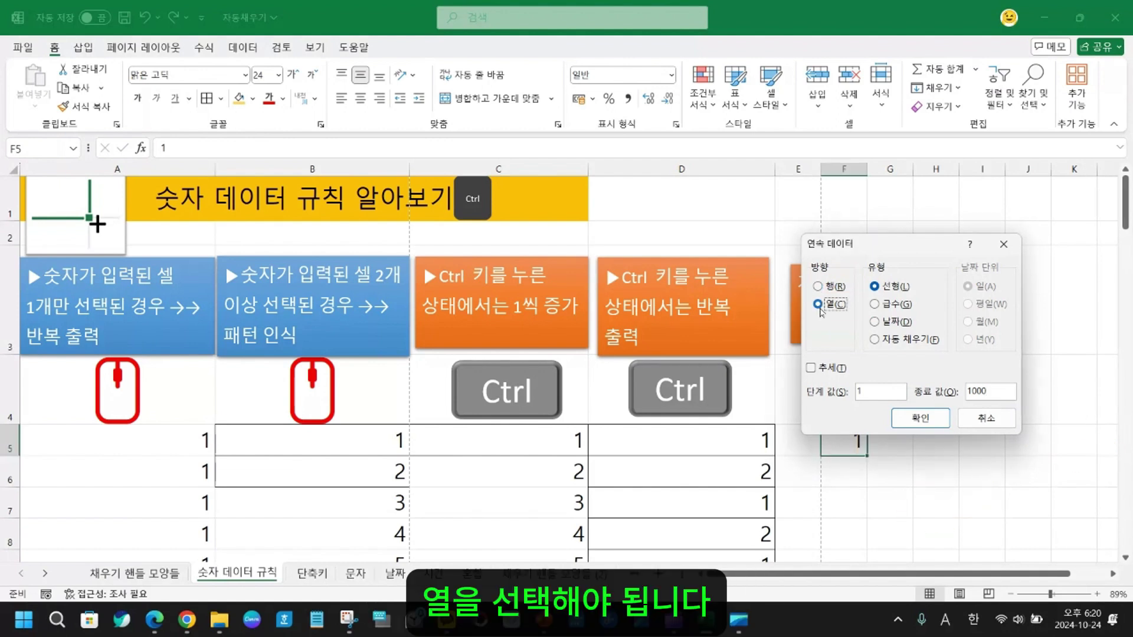
{"action": "left_click", "coordinate": [916, 421]}
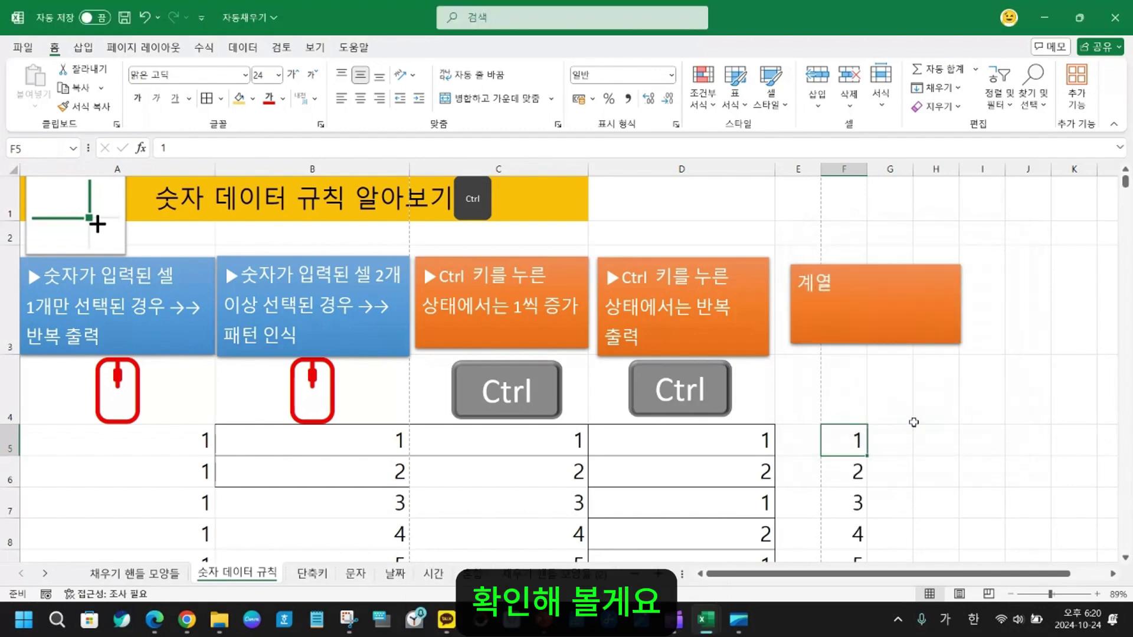
- Examine how the filled series continues down column F, and return to the start of the sheet
{"action": "scroll", "coordinate": [859, 484], "scroll_direction": "down", "scroll_amount": 11}
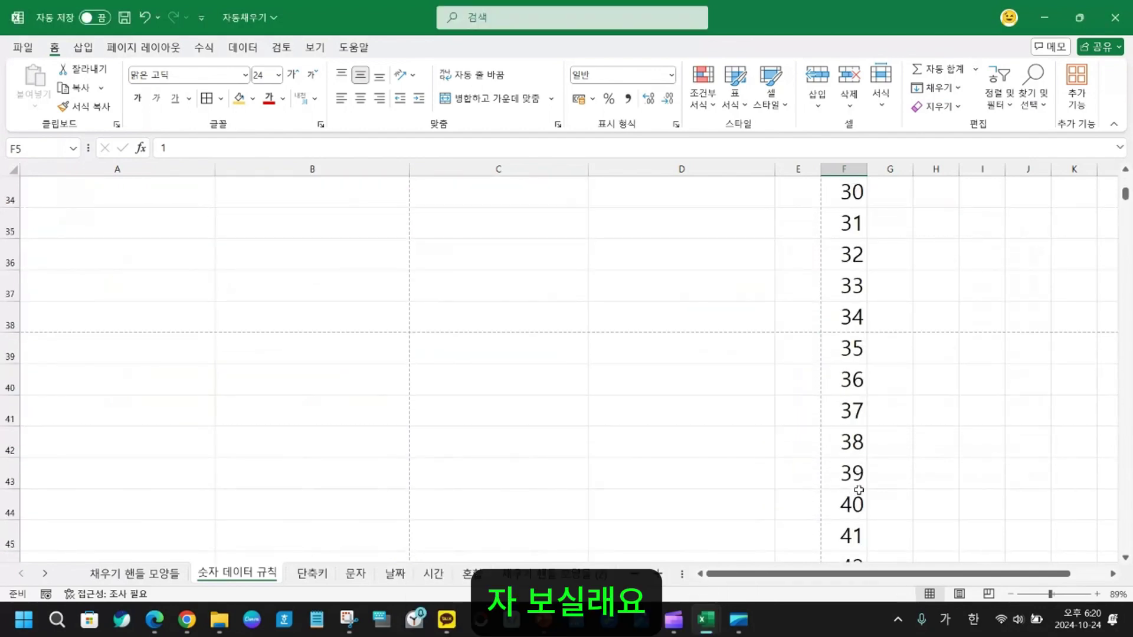
{"action": "scroll", "coordinate": [859, 490], "scroll_direction": "down", "scroll_amount": 20}
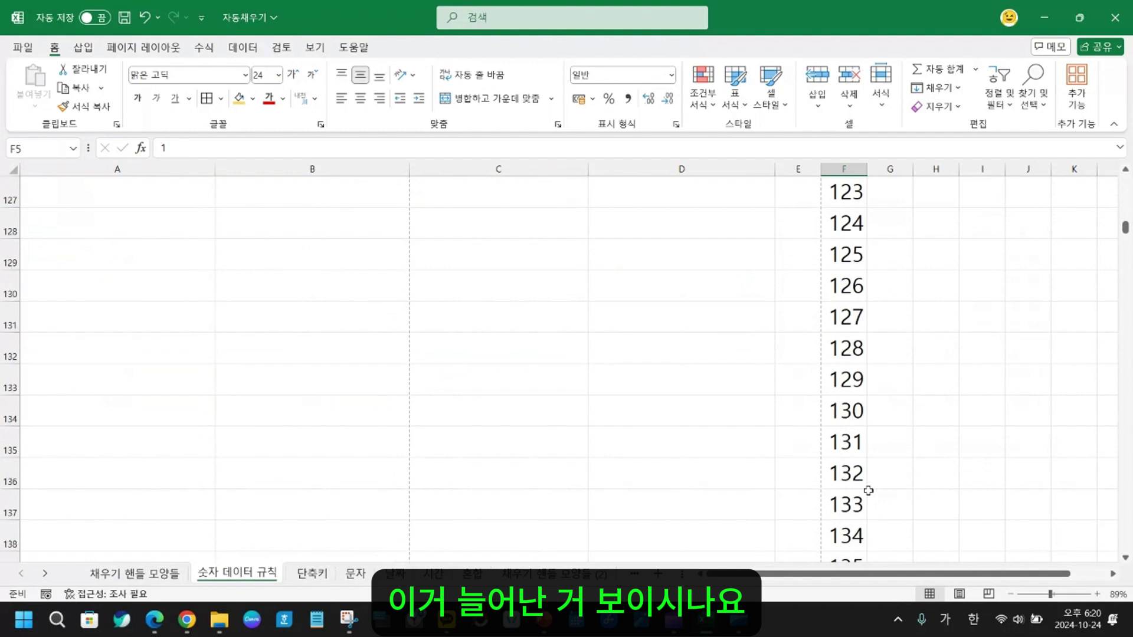
{"action": "scroll", "coordinate": [867, 490], "scroll_direction": "down", "scroll_amount": 20}
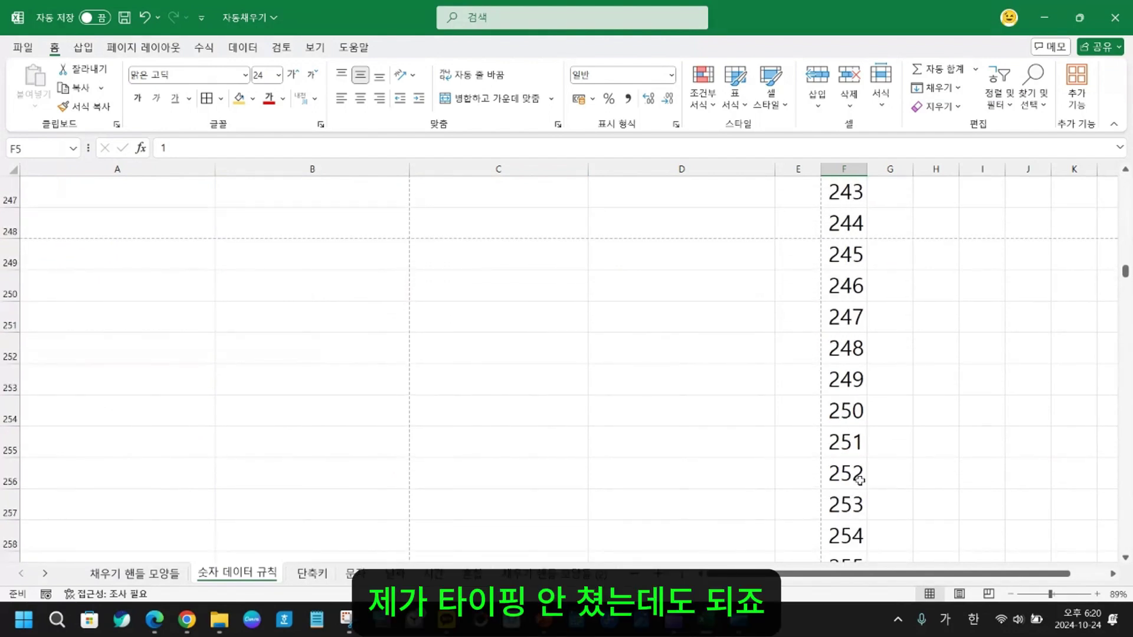
{"action": "scroll", "coordinate": [860, 480], "scroll_direction": "down", "scroll_amount": 20}
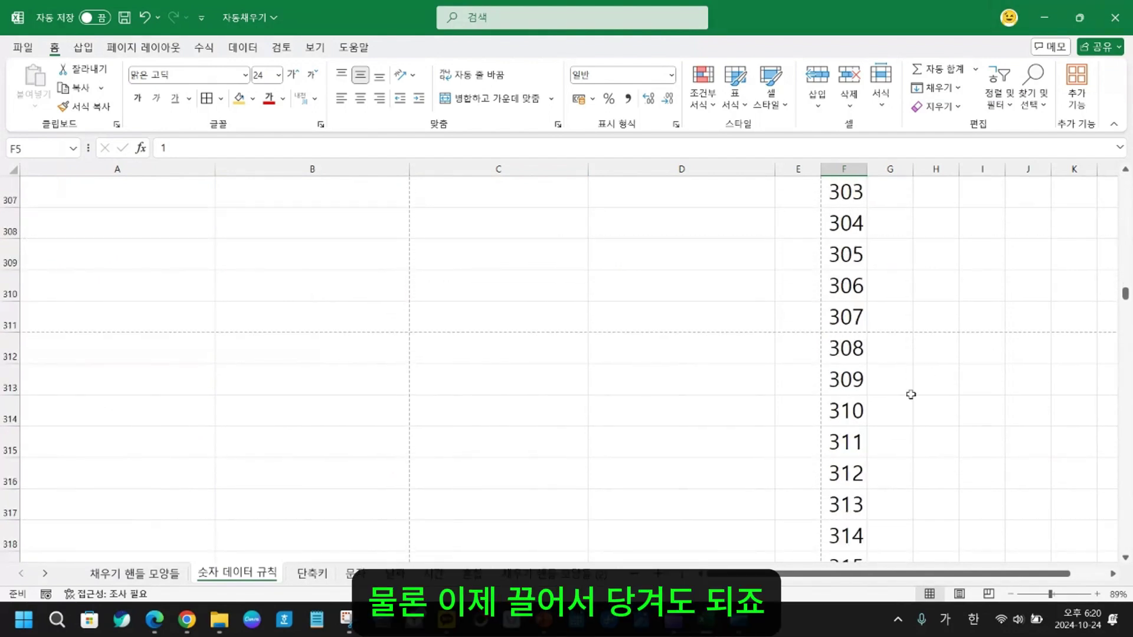
{"action": "left_click_drag", "start_coordinate": [1122, 295], "coordinate": [1122, 180]}
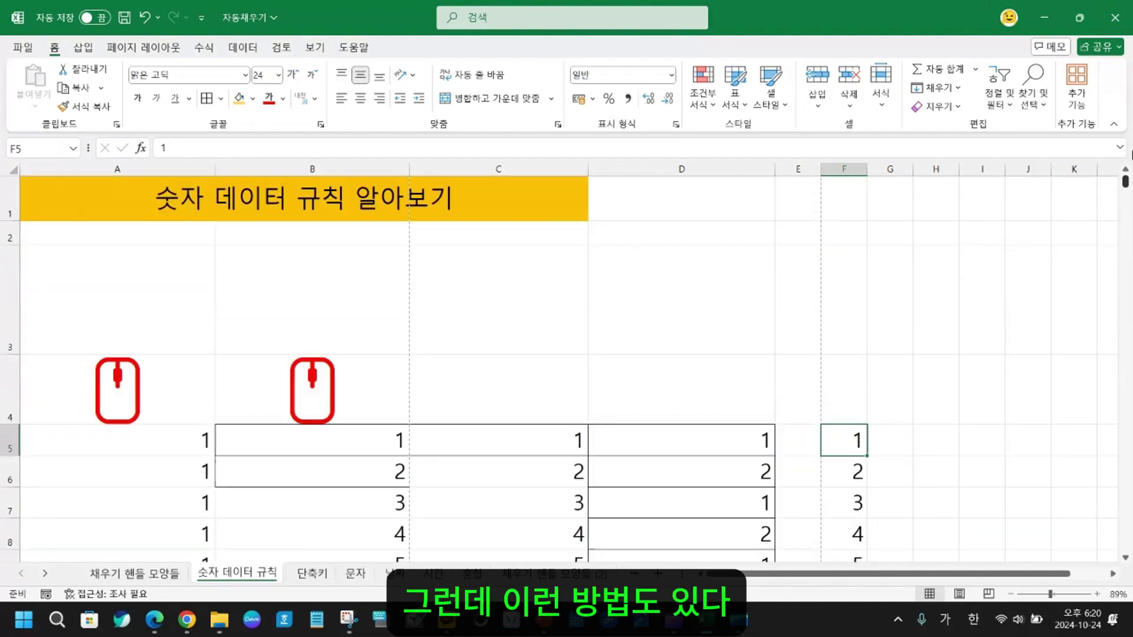
{"action": "left_click", "coordinate": [836, 338]}
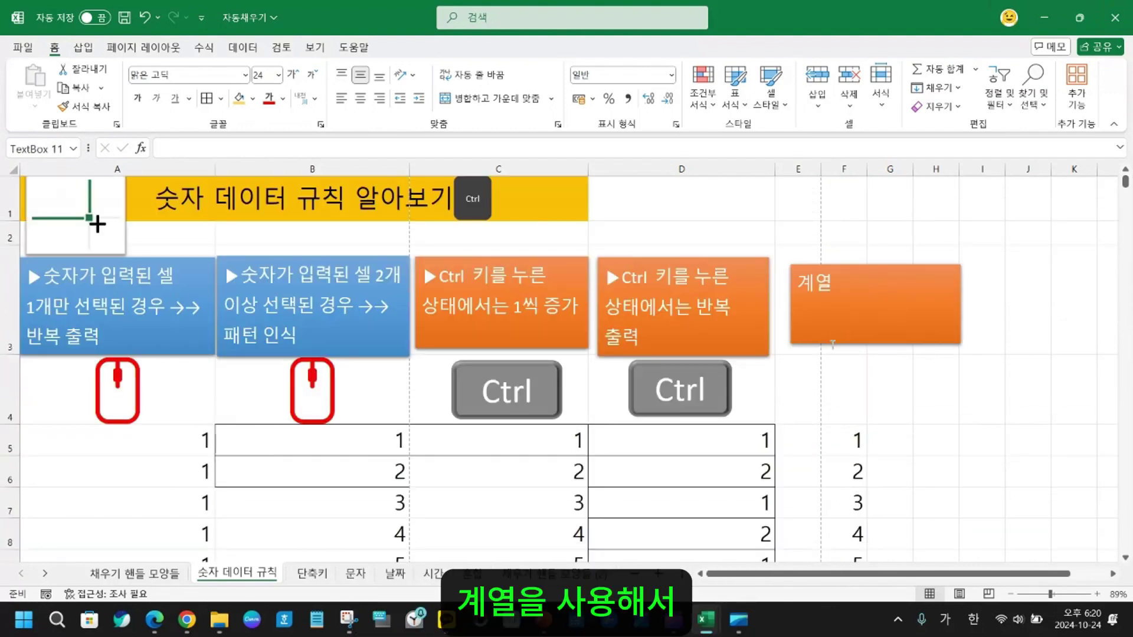
{"action": "left_click", "coordinate": [932, 429]}
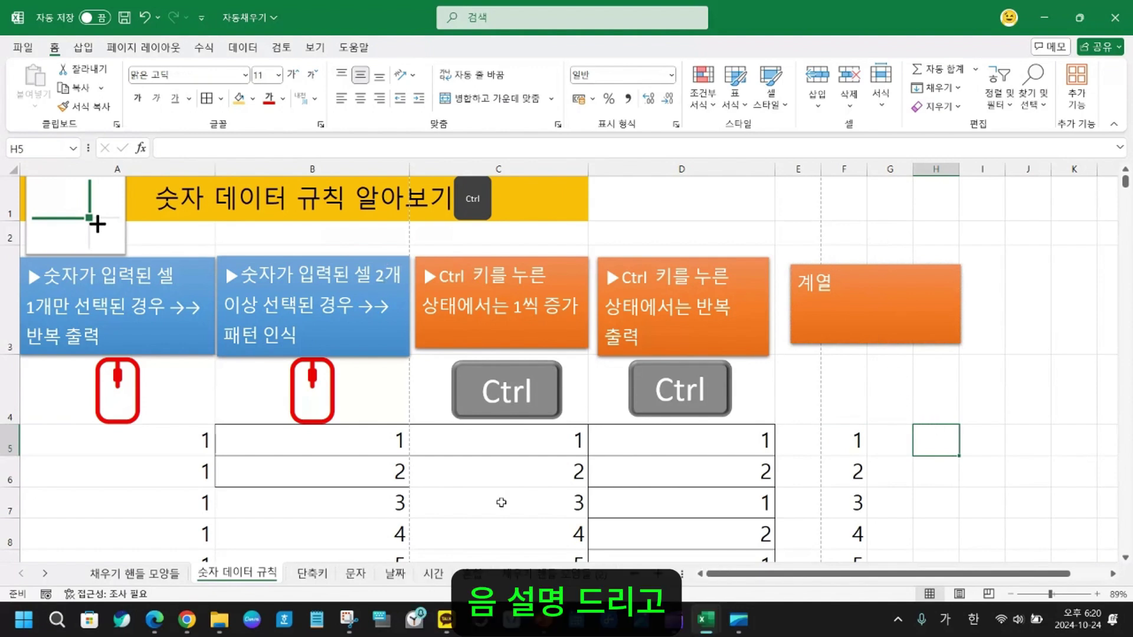
- Open the 문자 sheet and AutoFill the word "김치" from D4 down to D14
{"action": "left_click", "coordinate": [354, 575]}
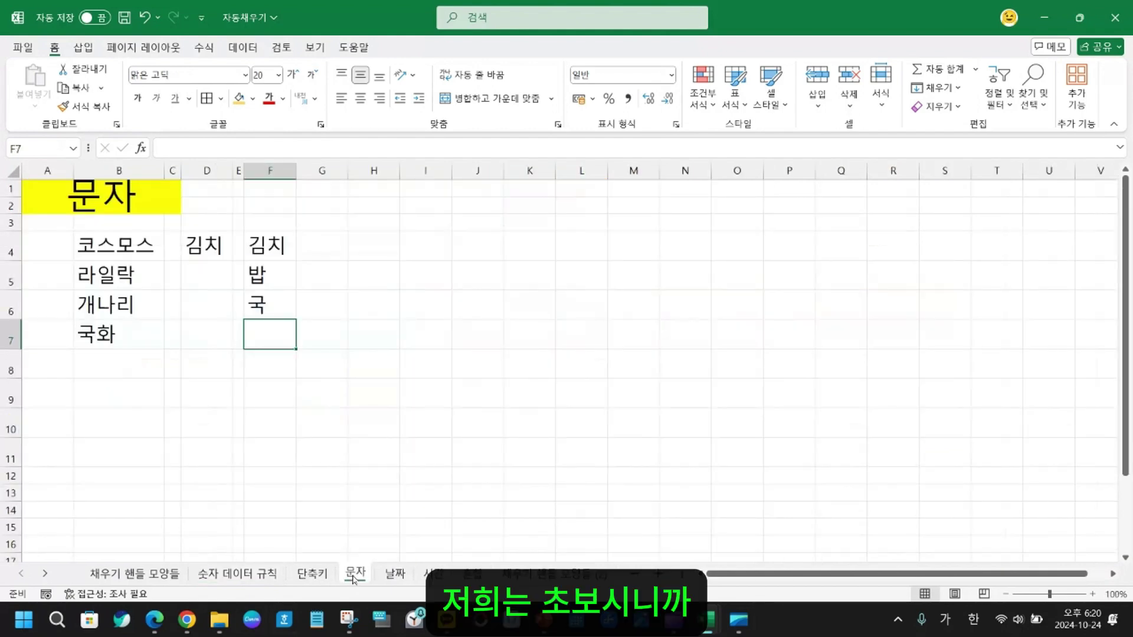
{"action": "left_click", "coordinate": [184, 411]}
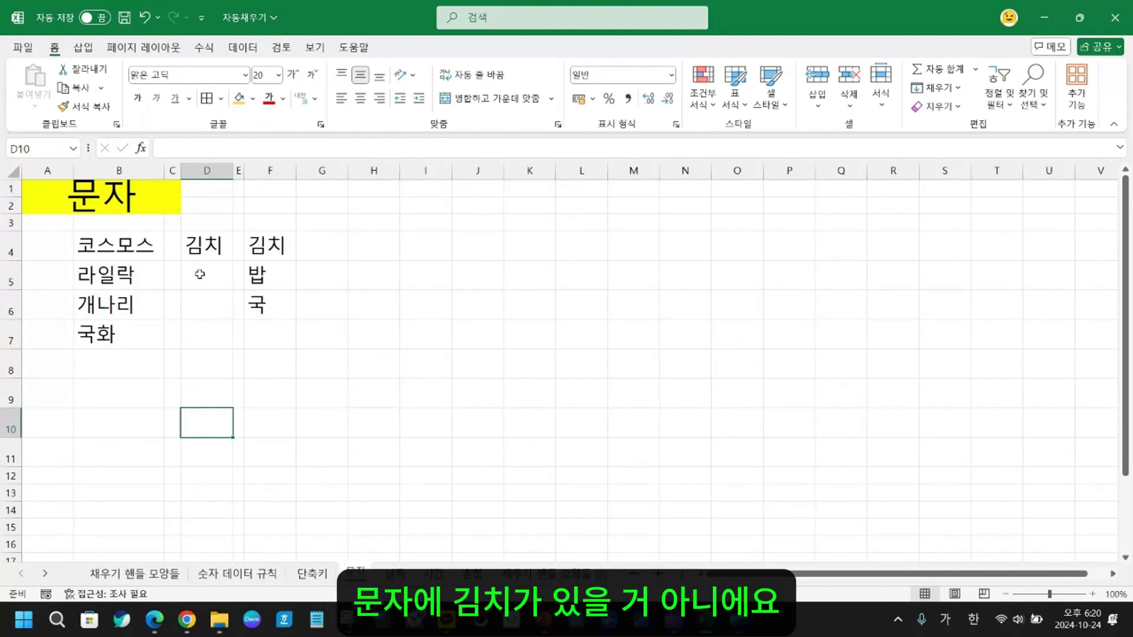
{"action": "left_click", "coordinate": [217, 246]}
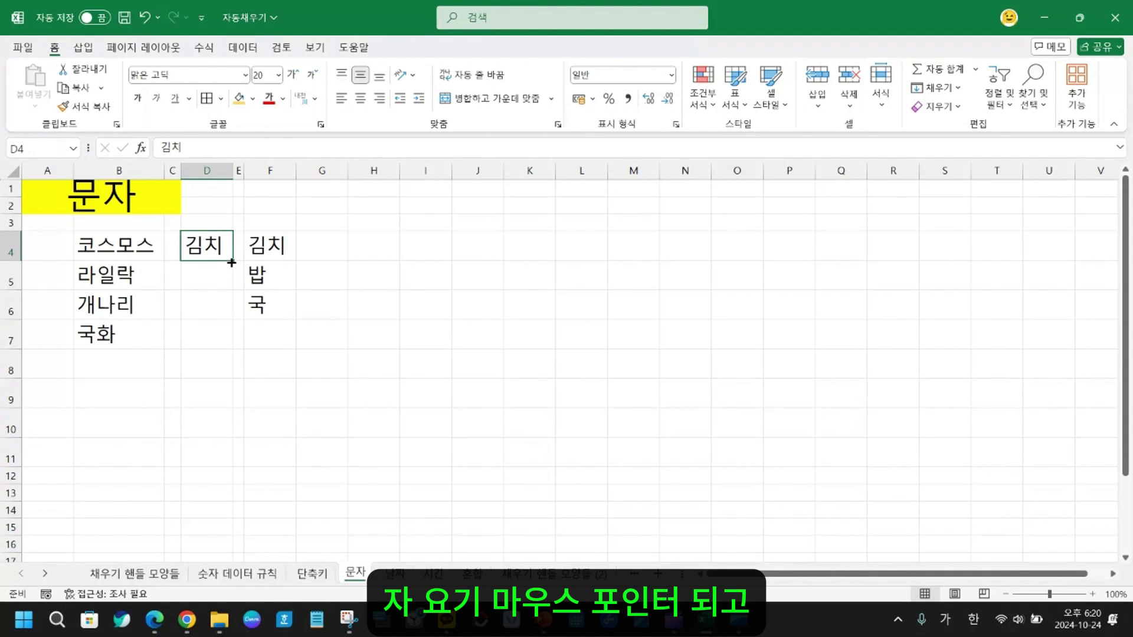
{"action": "left_click_drag", "start_coordinate": [230, 262], "coordinate": [231, 555]}
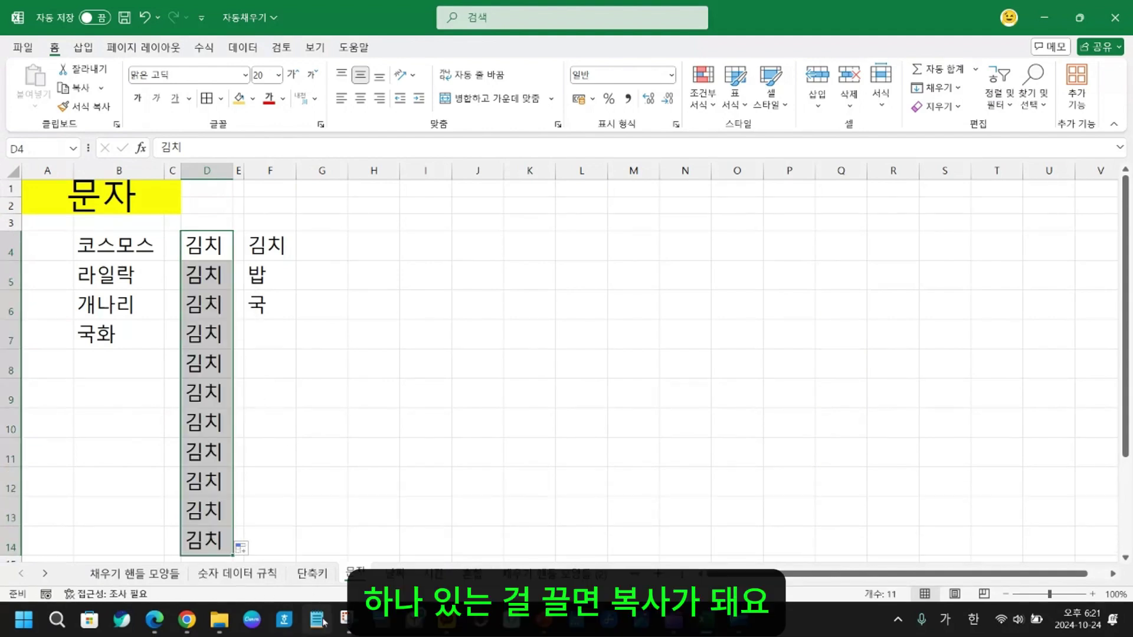
- AutoFill the flower names in B4:B7 down to B21 and the food words in F4:F6 down to F17
{"action": "left_click", "coordinate": [125, 244]}
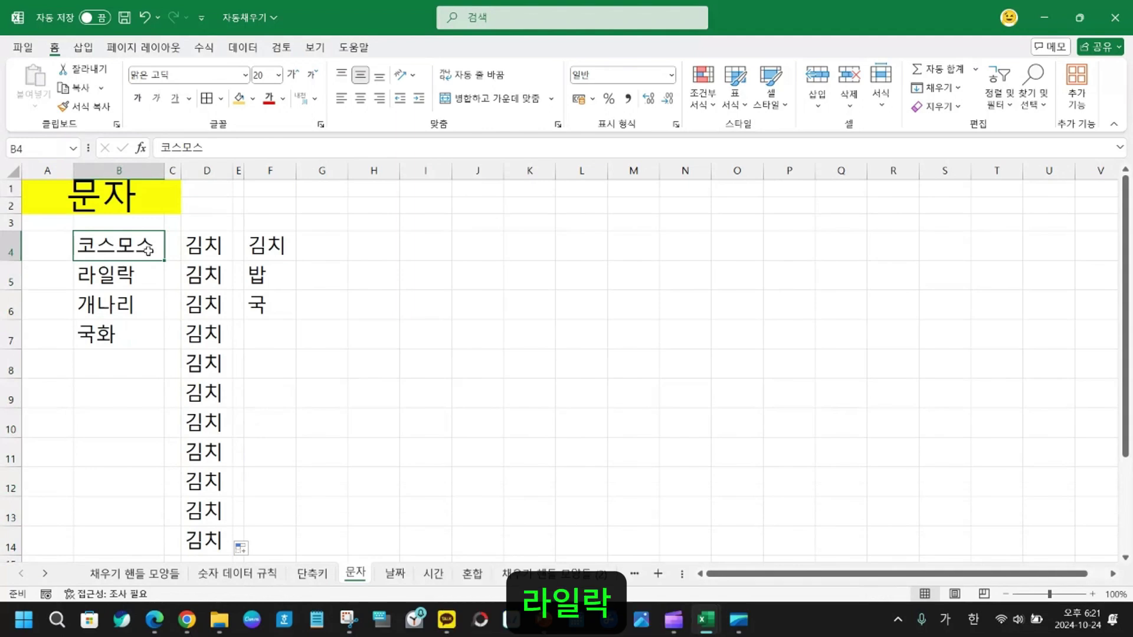
{"action": "left_click_drag", "start_coordinate": [137, 253], "coordinate": [136, 328]}
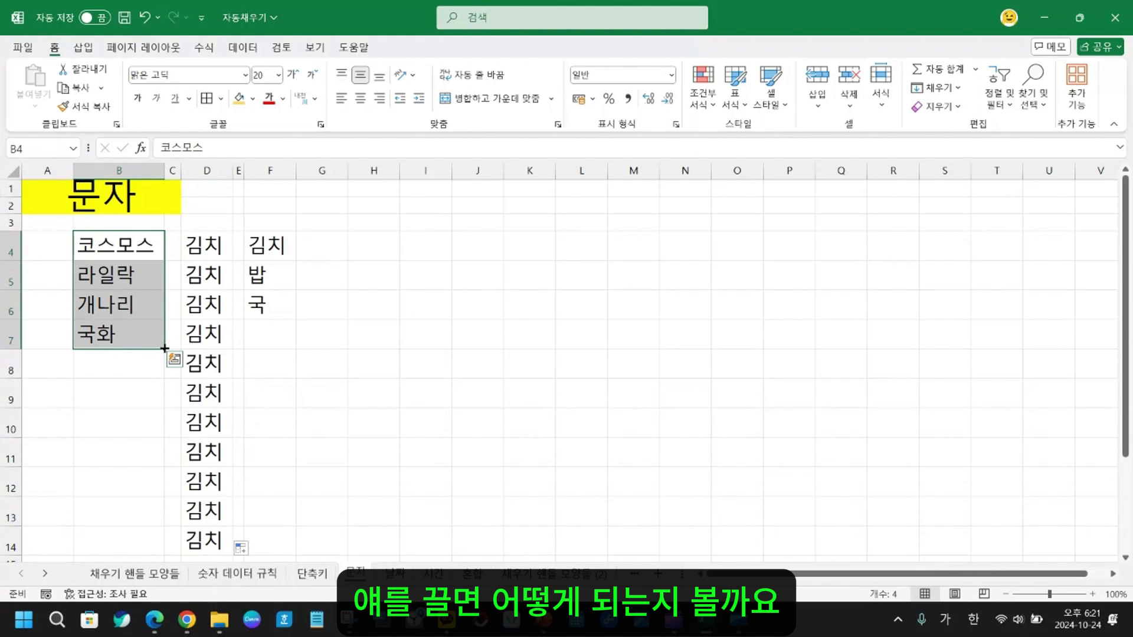
{"action": "left_click_drag", "start_coordinate": [165, 349], "coordinate": [151, 571]}
{"action": "scroll", "coordinate": [116, 287], "scroll_direction": "up", "scroll_amount": 2}
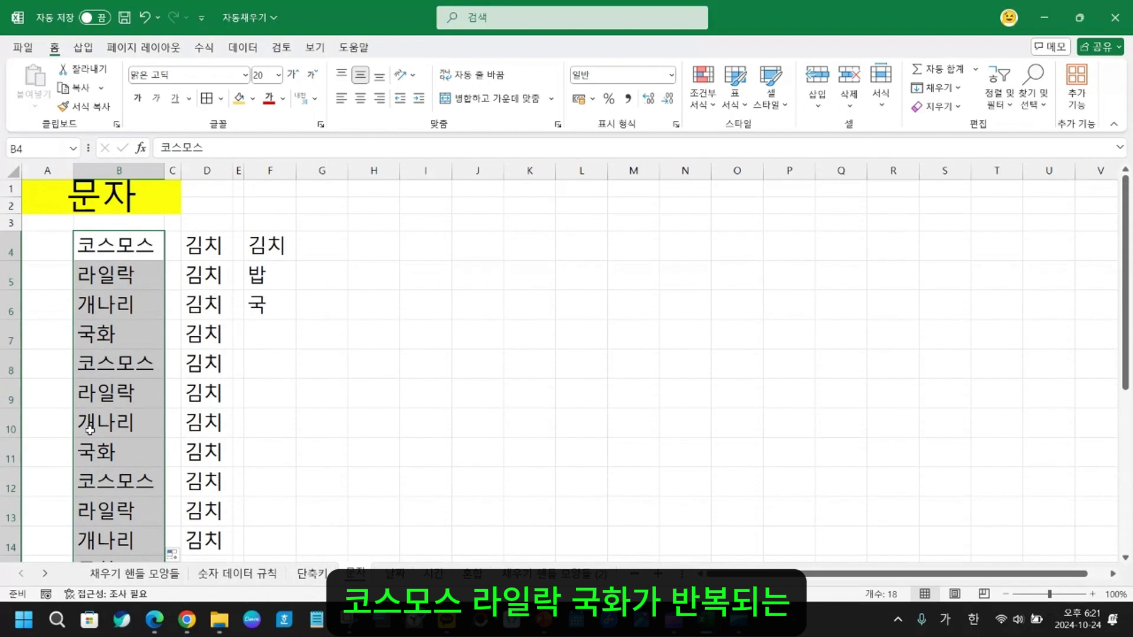
{"action": "left_click_drag", "start_coordinate": [276, 255], "coordinate": [277, 489]}
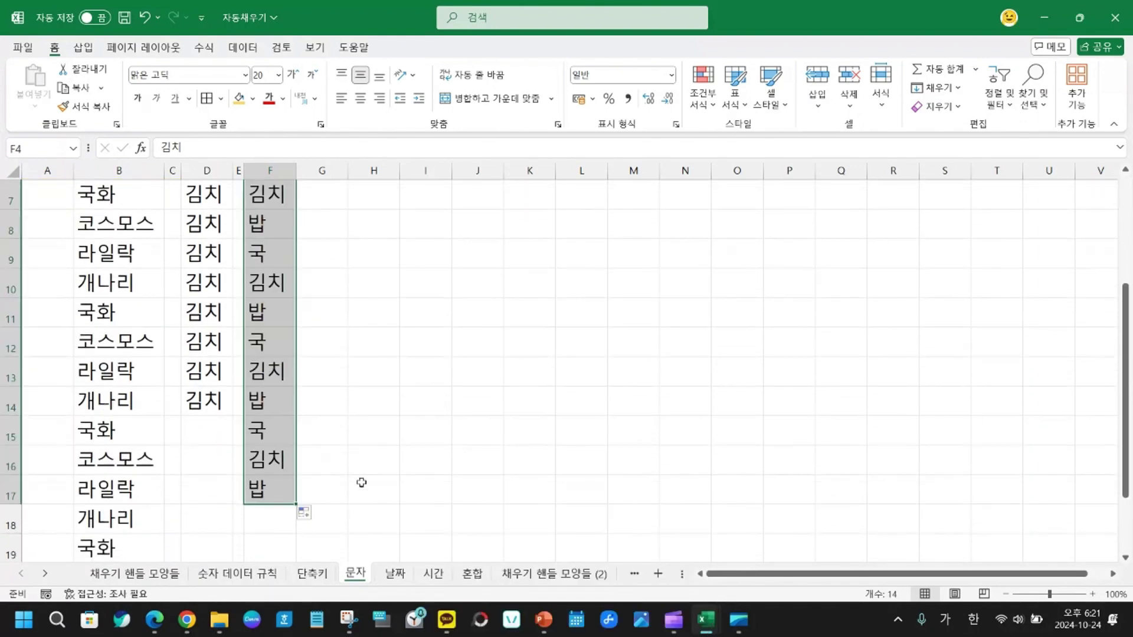
{"action": "scroll", "coordinate": [361, 482], "scroll_direction": "up", "scroll_amount": 2}
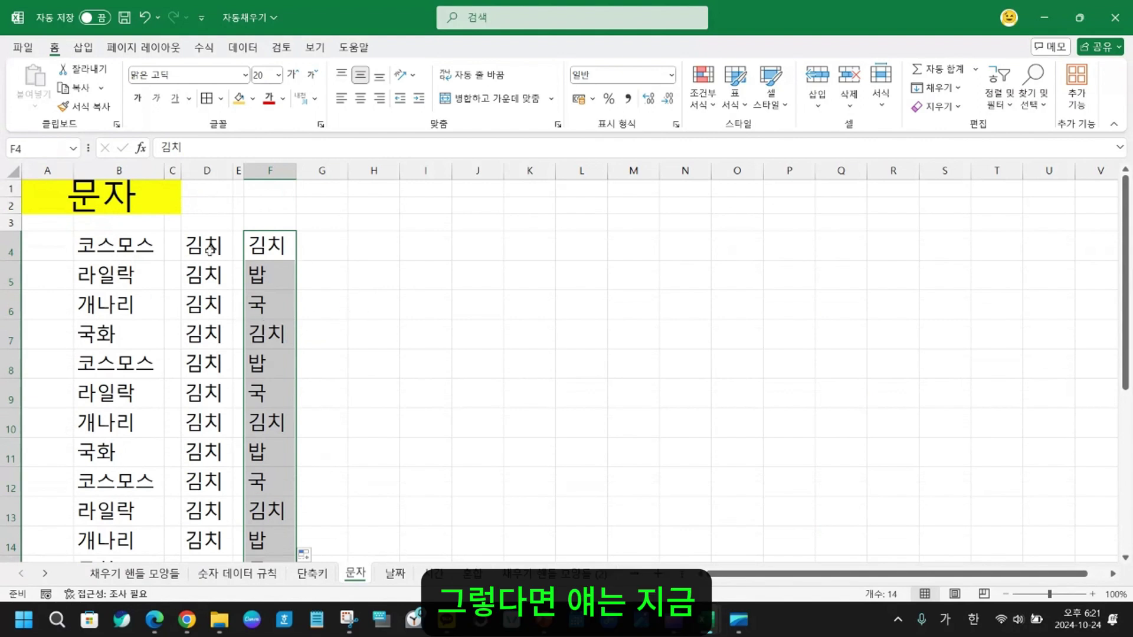
- Undo the AutoFills in columns F, B and D so only the original words remain
{"action": "left_click_drag", "start_coordinate": [104, 244], "coordinate": [116, 333]}
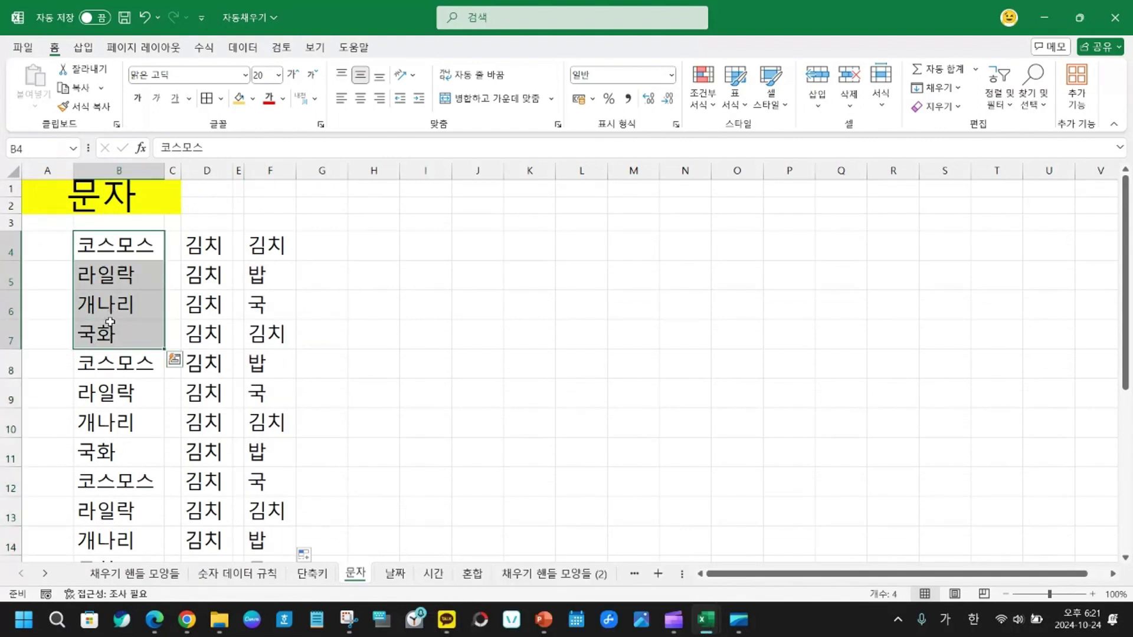
{"action": "left_click", "coordinate": [526, 388]}
{"action": "key", "text": "ctrl+z"}
{"action": "key", "text": "ctrl+z"}
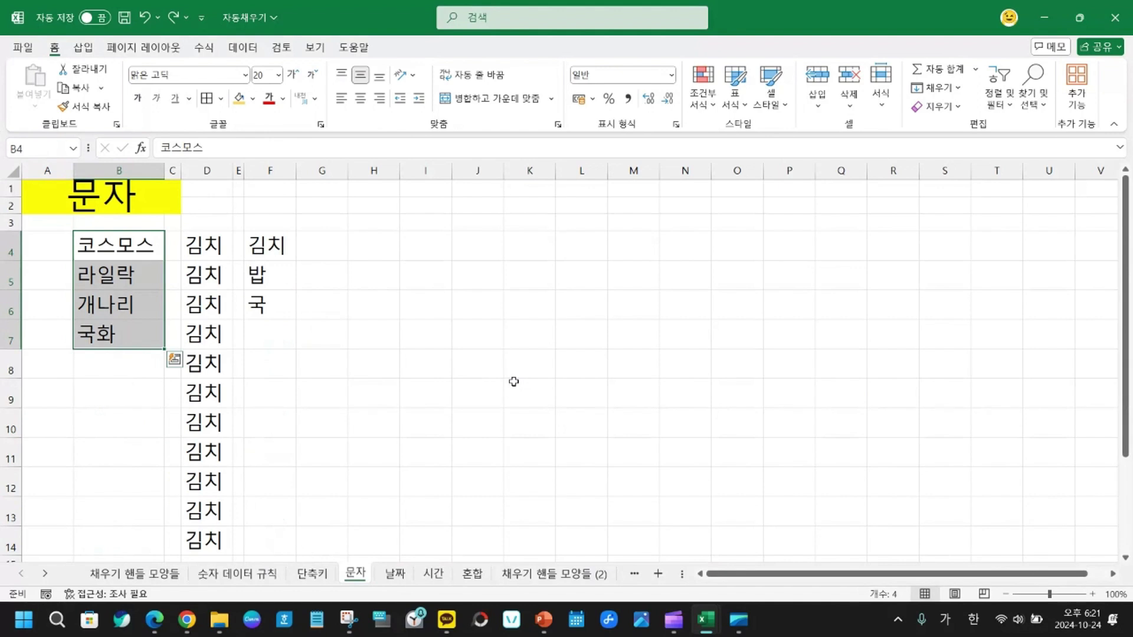
{"action": "key", "text": "ctrl+z"}
- Copy the original word lists in B4:F7 and paste them starting at H4
{"action": "left_click_drag", "start_coordinate": [100, 239], "coordinate": [256, 340]}
{"action": "key", "text": "ctrl+c"}
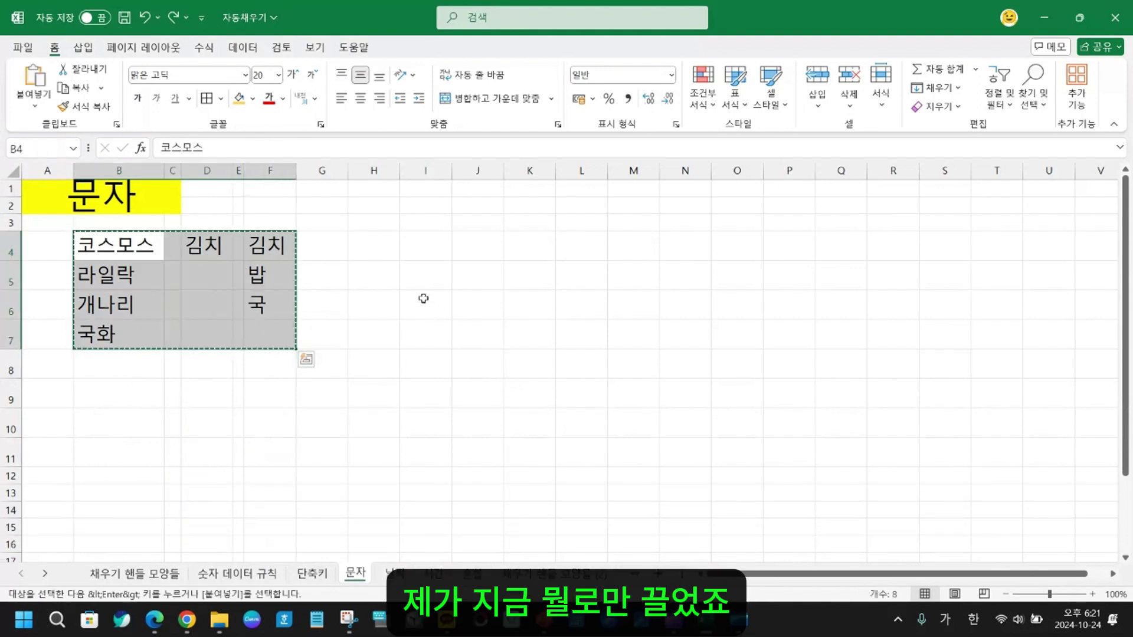
{"action": "left_click", "coordinate": [370, 242]}
{"action": "key", "text": "ctrl+v"}
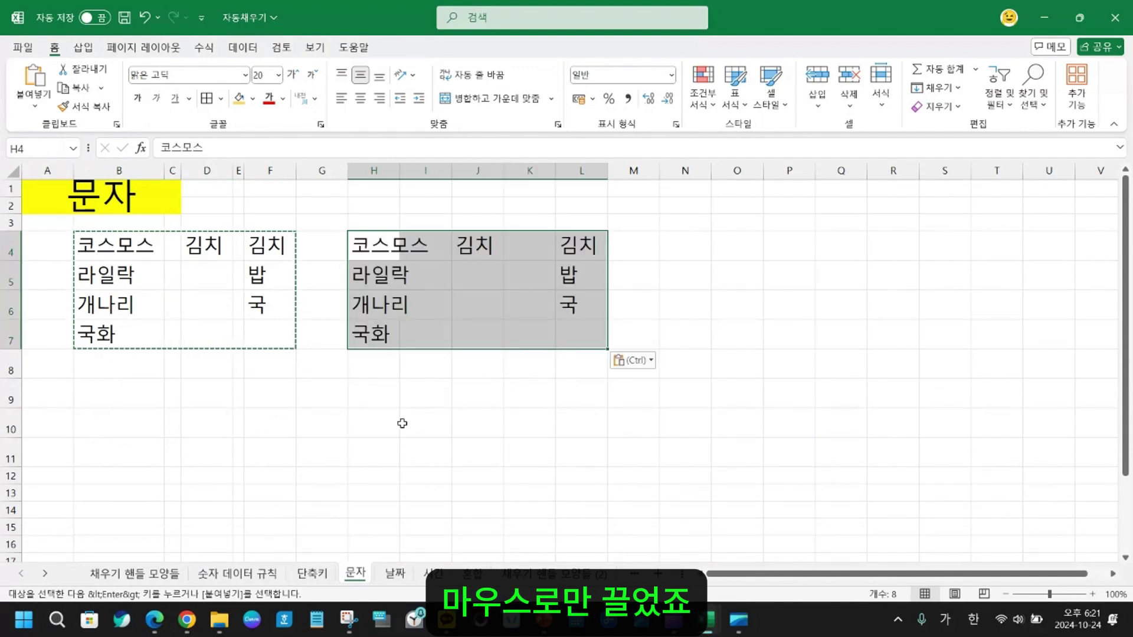
{"action": "left_click", "coordinate": [407, 422]}
- With the fill mode toggled, AutoFill the flower names in H4:H7 down to H23 and "김치" from J4 to J12
{"action": "left_click_drag", "start_coordinate": [372, 246], "coordinate": [392, 547]}
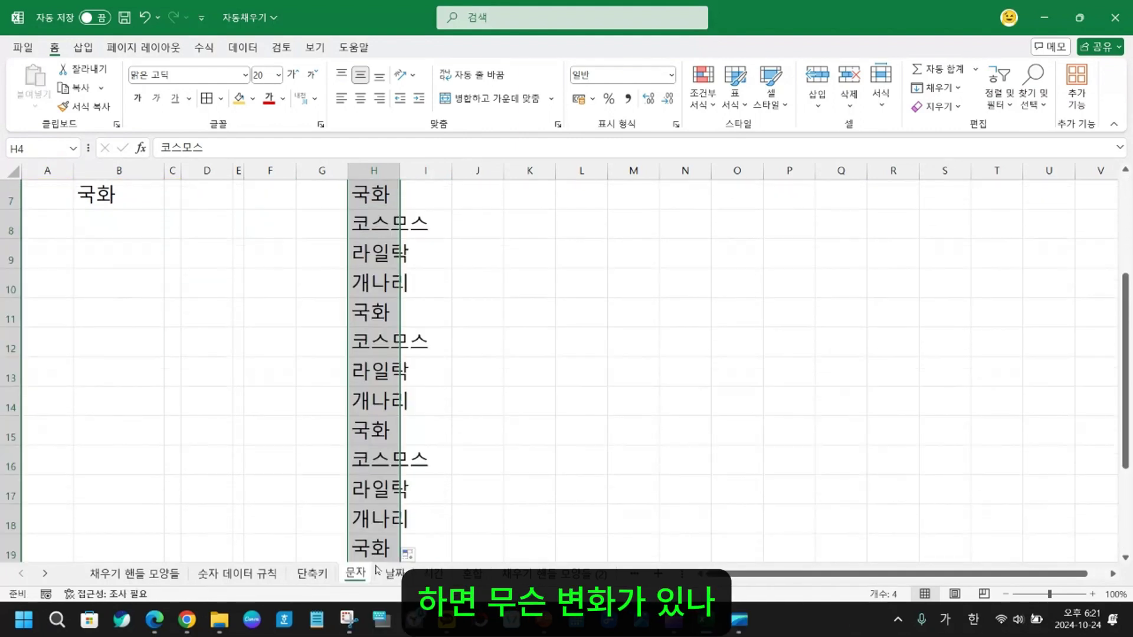
{"action": "scroll", "coordinate": [437, 457], "scroll_direction": "up", "scroll_amount": 2}
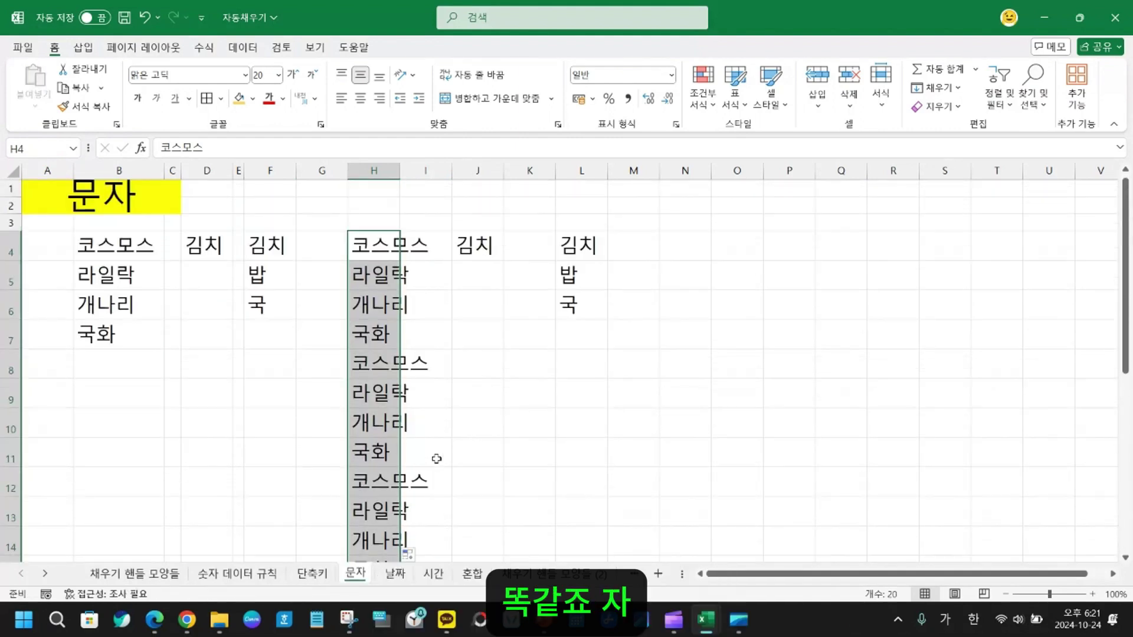
{"action": "left_click", "coordinate": [482, 249]}
{"action": "left_click_drag", "start_coordinate": [503, 259], "coordinate": [506, 498]}
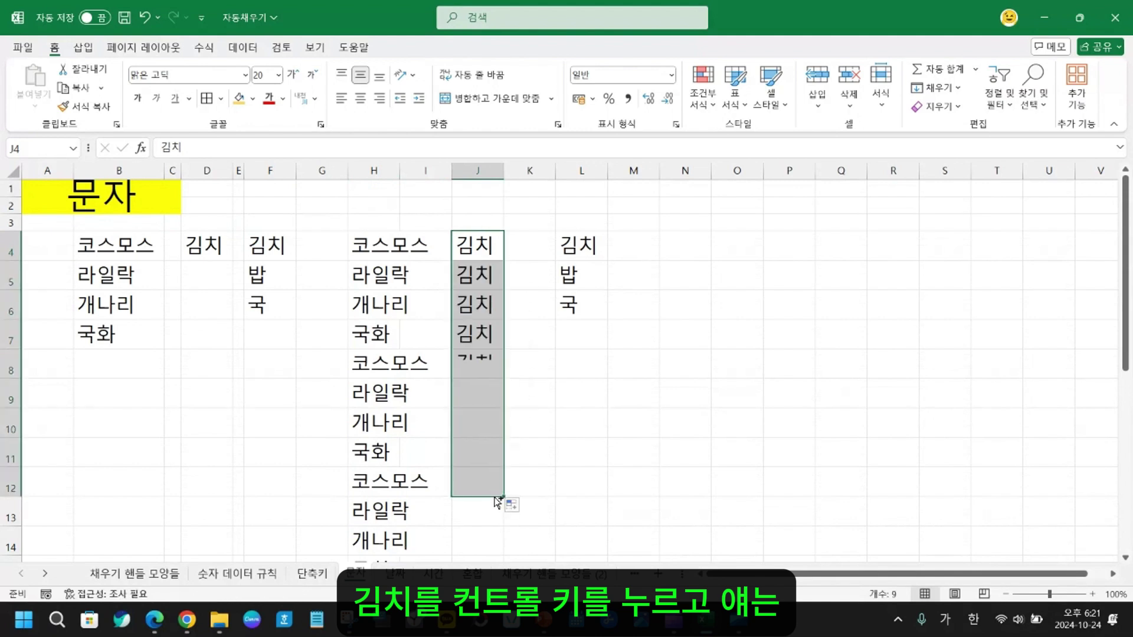
- With the fill mode toggled, AutoFill the words 김치, 밥, 국 in L4:L6 down to L19
{"action": "left_click", "coordinate": [582, 248]}
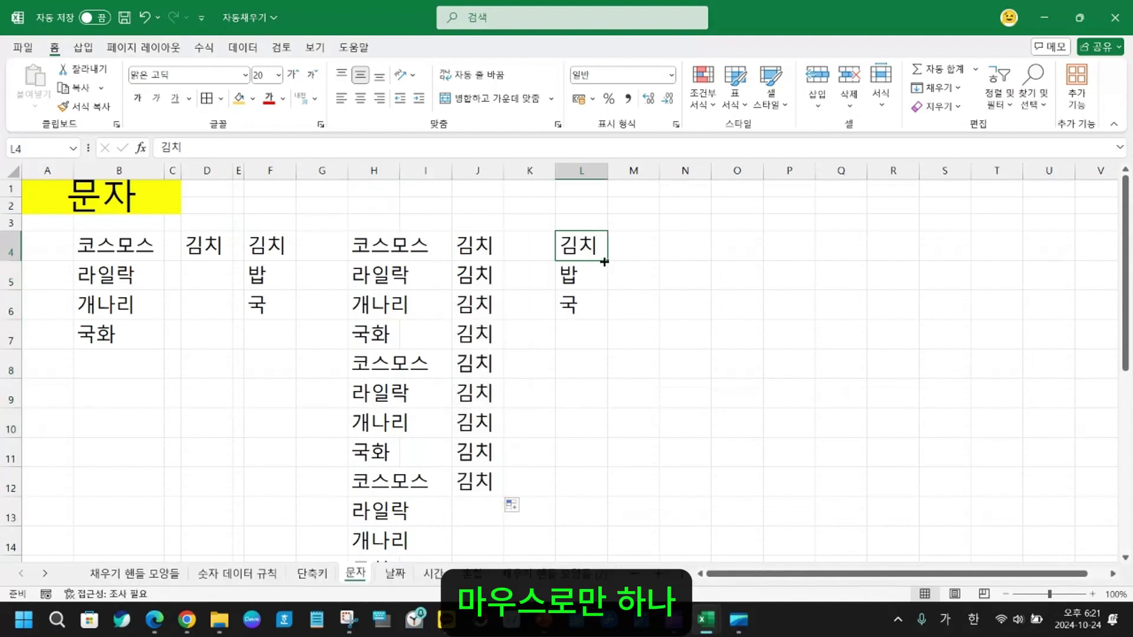
{"action": "left_click_drag", "start_coordinate": [590, 248], "coordinate": [606, 503]}
{"action": "scroll", "coordinate": [599, 459], "scroll_direction": "up", "scroll_amount": 3}
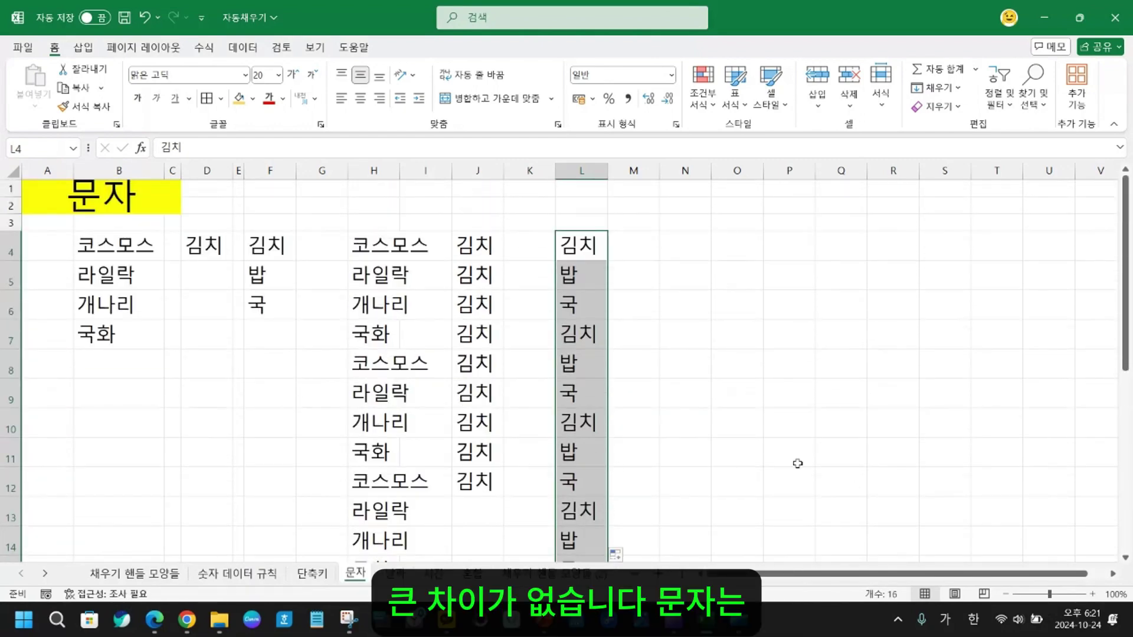
{"action": "left_click", "coordinate": [730, 429]}
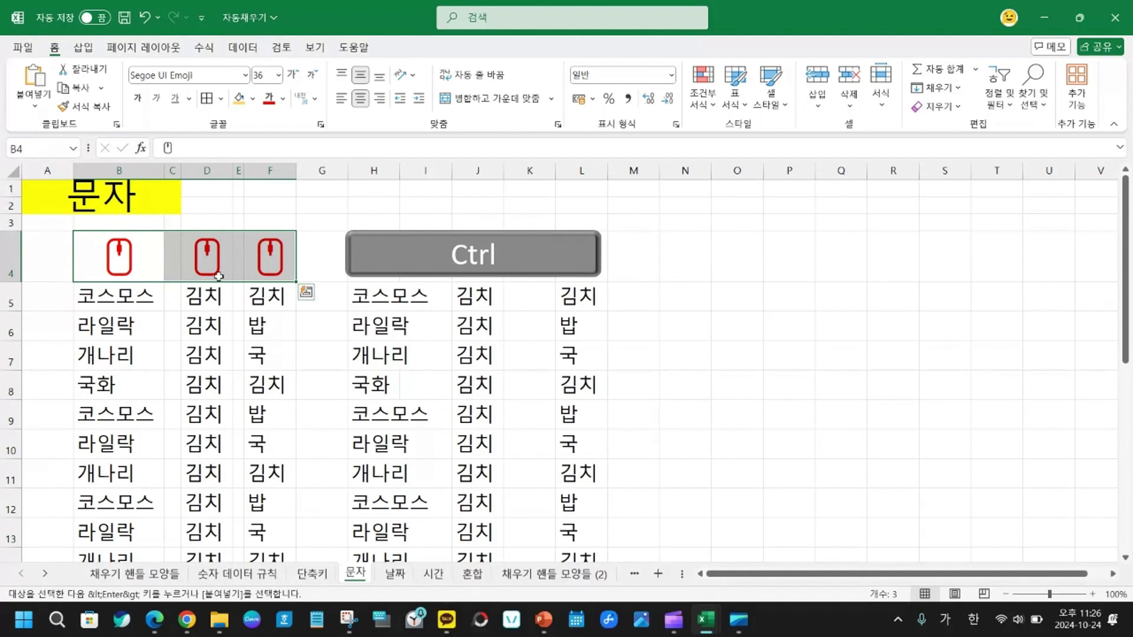
- Open the 날짜 sheet and AutoFill "1월" from A9 down to A34 in one-month increments
{"action": "left_click", "coordinate": [458, 263]}
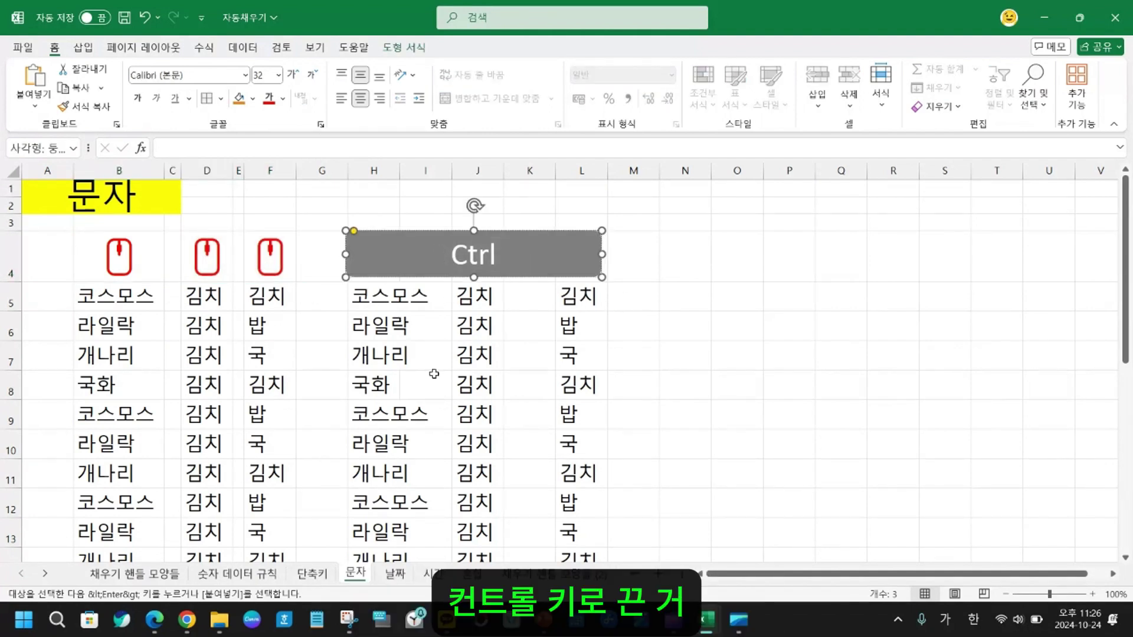
{"action": "left_click", "coordinate": [394, 574]}
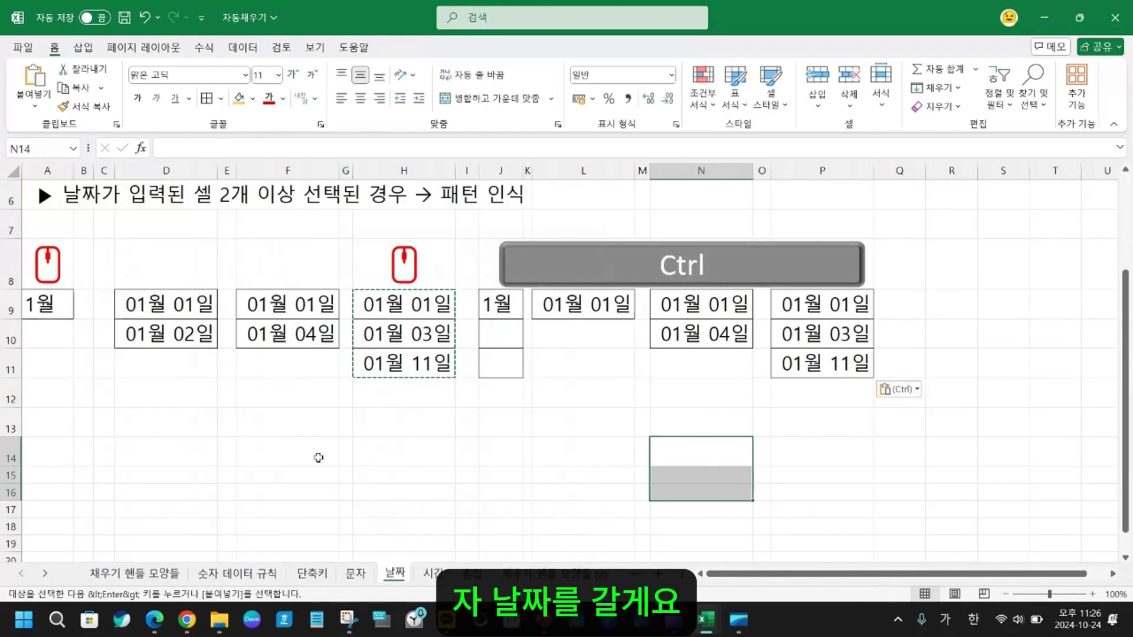
{"action": "scroll", "coordinate": [212, 437], "scroll_direction": "up", "scroll_amount": 2}
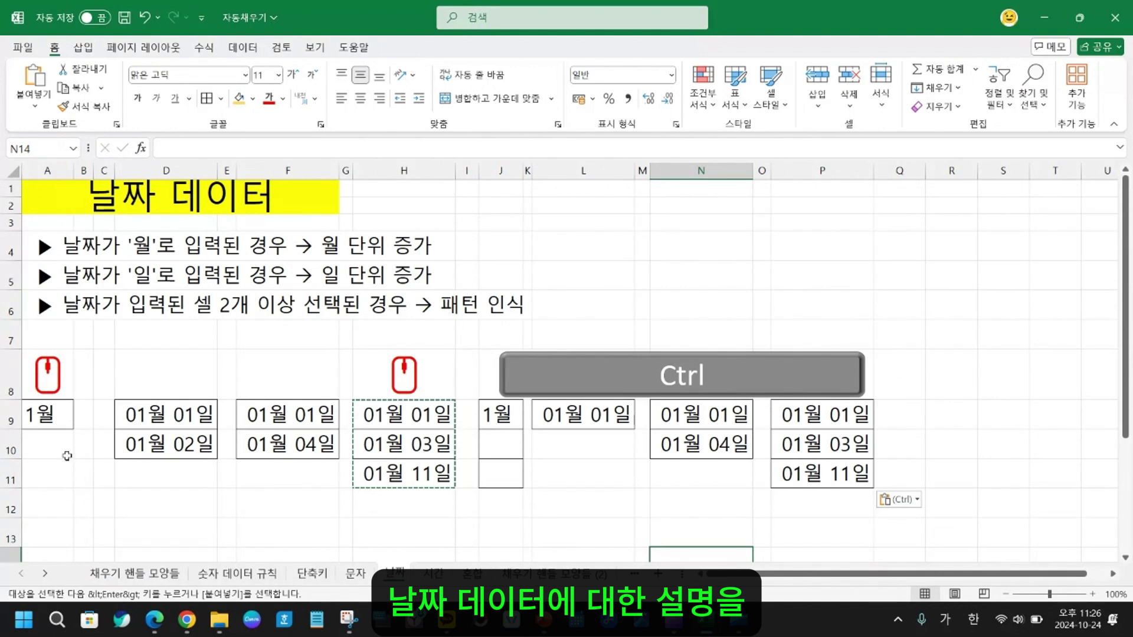
{"action": "left_click", "coordinate": [50, 413]}
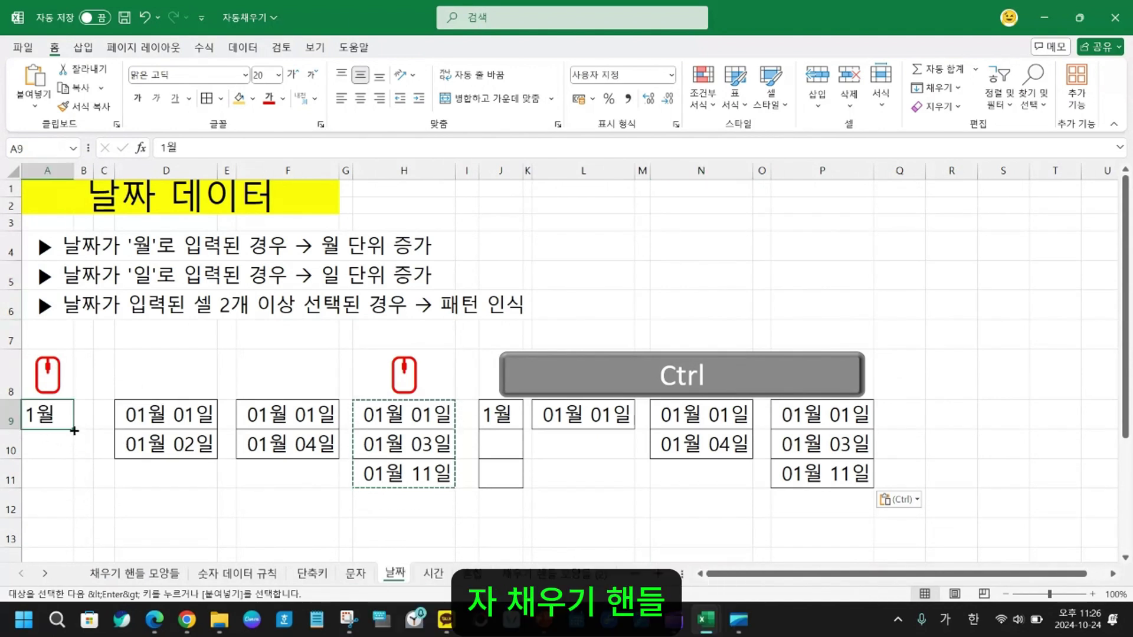
{"action": "left_click_drag", "start_coordinate": [74, 431], "coordinate": [59, 514]}
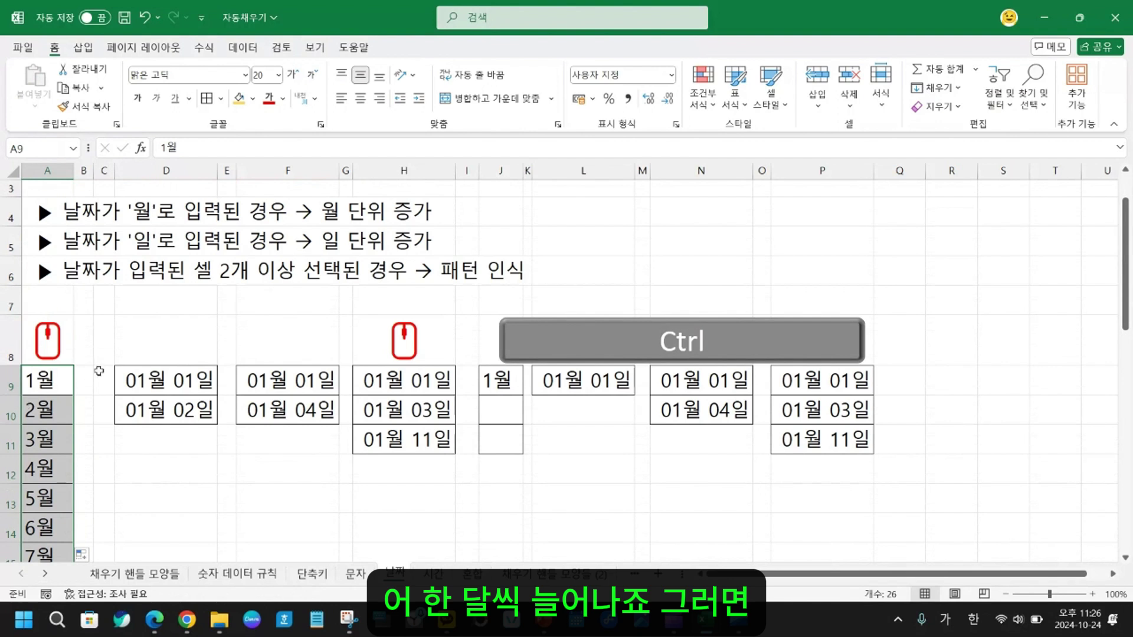
- AutoFill the consecutive dates 01월 01일 and 01월 02일 in D9:D10 down to D24
{"action": "left_click", "coordinate": [145, 382]}
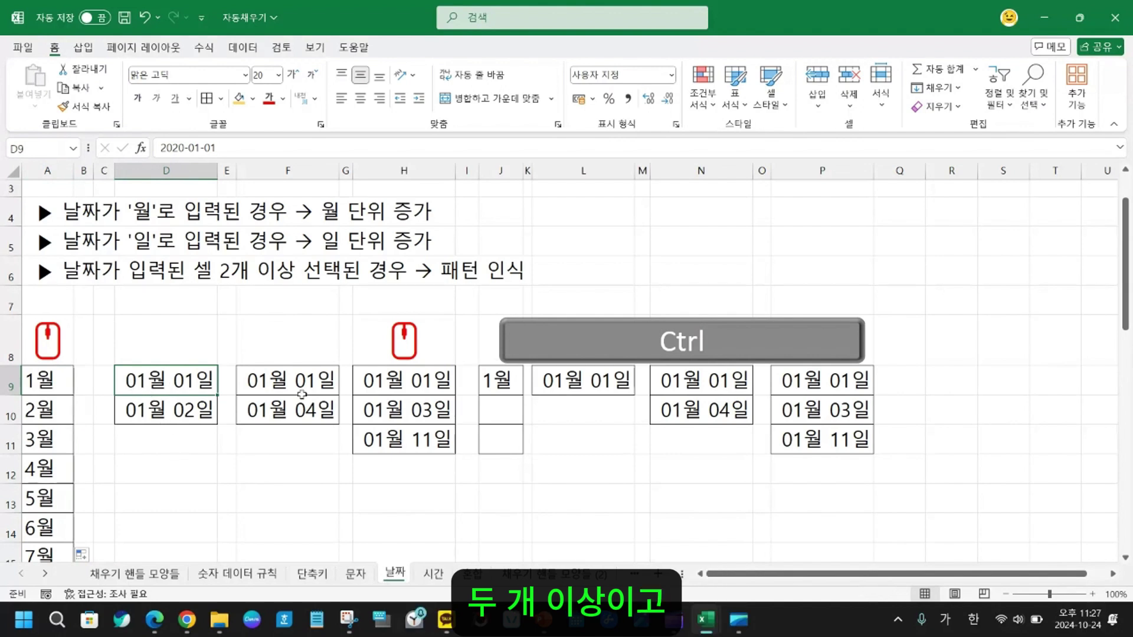
{"action": "left_click_drag", "start_coordinate": [197, 380], "coordinate": [194, 410]}
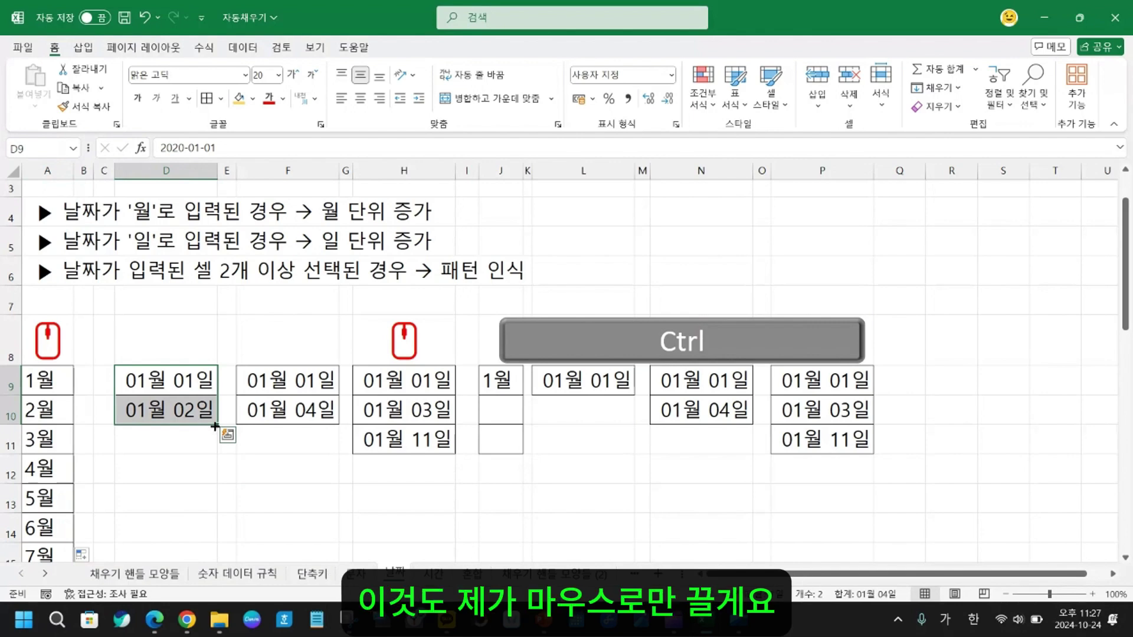
{"action": "mouse_move", "coordinate": [215, 426]}
{"action": "left_mouse_down"}
{"action": "mouse_move", "coordinate": [218, 567]}
{"action": "mouse_move", "coordinate": [181, 577]}
{"action": "mouse_move", "coordinate": [177, 567]}
{"action": "left_mouse_up"}
{"action": "scroll", "coordinate": [143, 395], "scroll_direction": "up", "scroll_amount": 3}
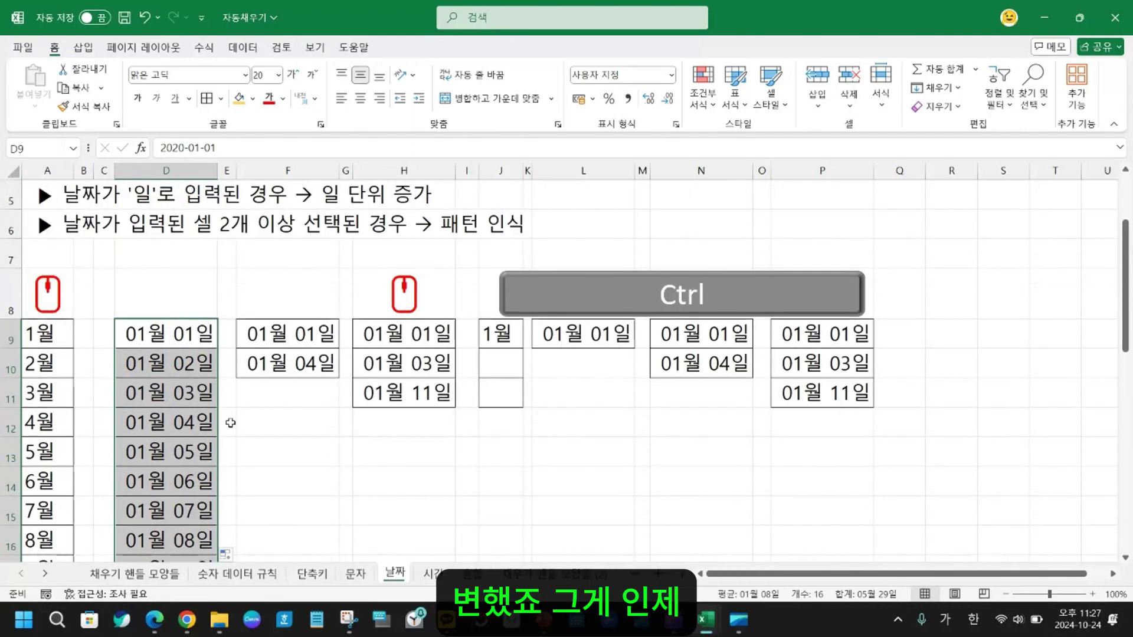
- AutoFill the three-day date pattern 01월 01일 and 01월 04일 in F9:F10 down to F19
{"action": "left_click", "coordinate": [286, 442]}
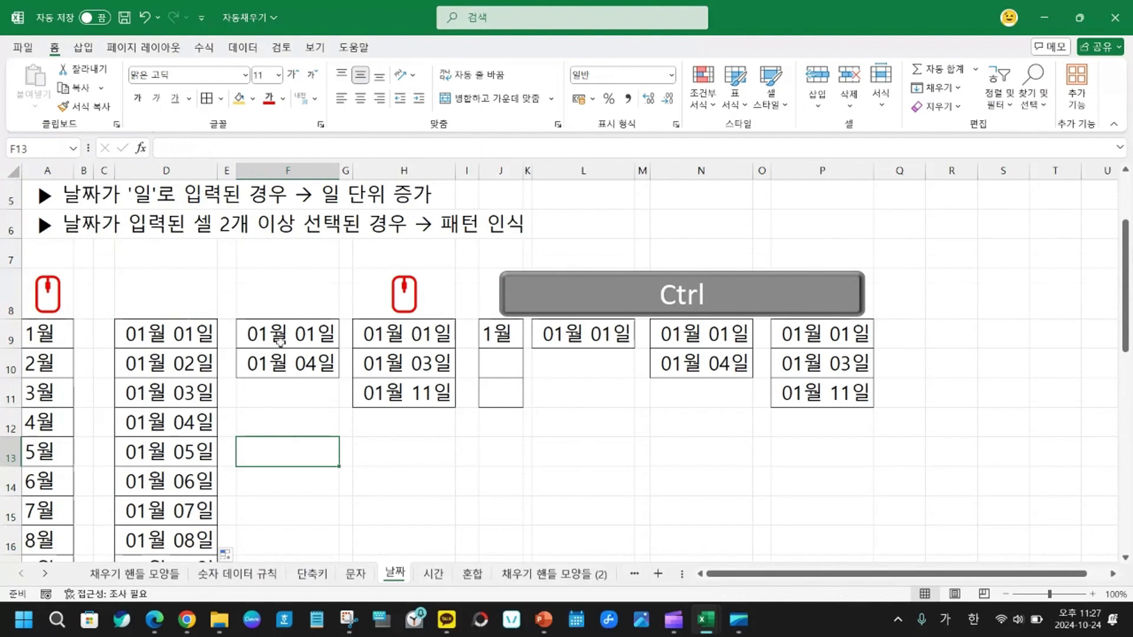
{"action": "left_click", "coordinate": [308, 335]}
{"action": "left_click_drag", "start_coordinate": [328, 338], "coordinate": [327, 369]}
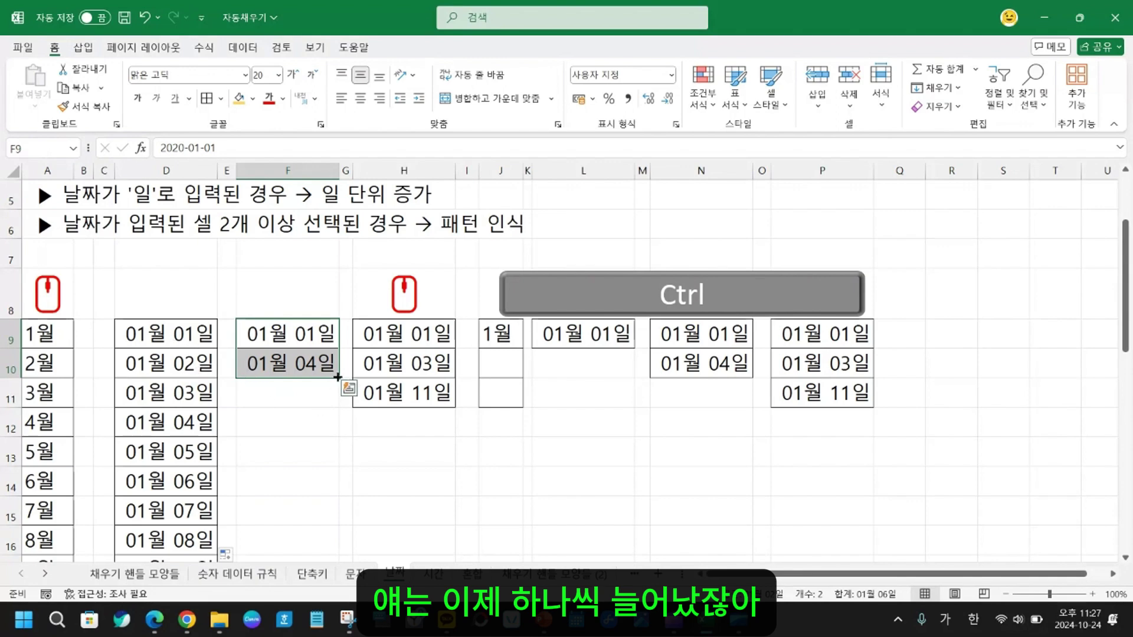
{"action": "left_click_drag", "start_coordinate": [338, 376], "coordinate": [304, 551]}
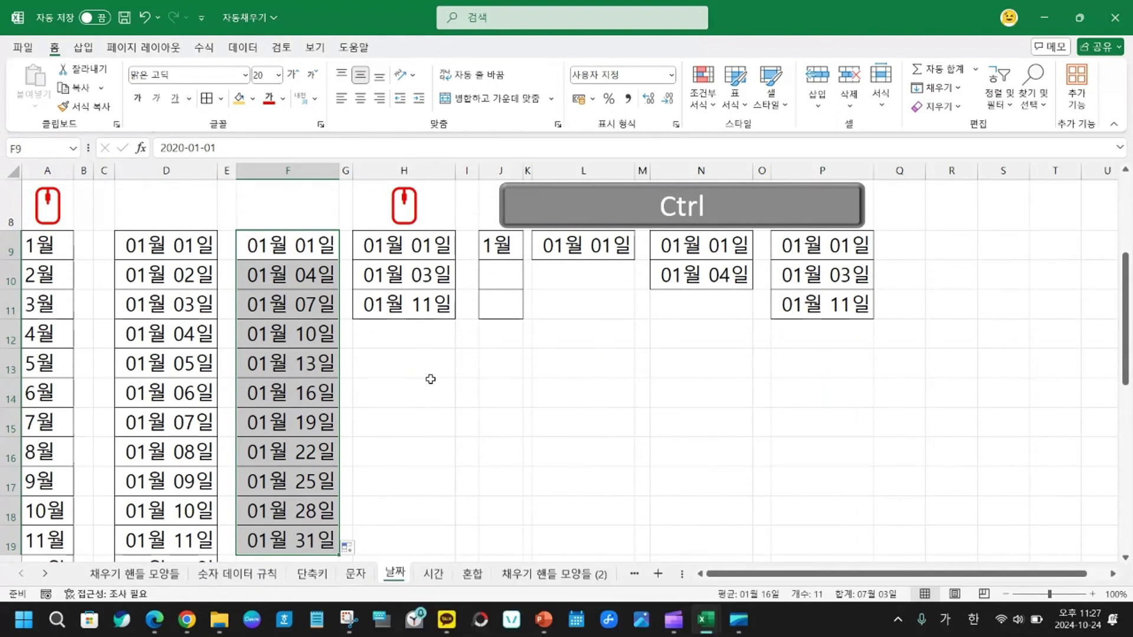
- AutoFill the irregular dates in H9:H11 down to H26, and select the second group of three dates in H12:H14
{"action": "left_click", "coordinate": [432, 245]}
{"action": "left_click_drag", "start_coordinate": [432, 245], "coordinate": [417, 557]}
{"action": "scroll", "coordinate": [449, 472], "scroll_direction": "up", "scroll_amount": 3}
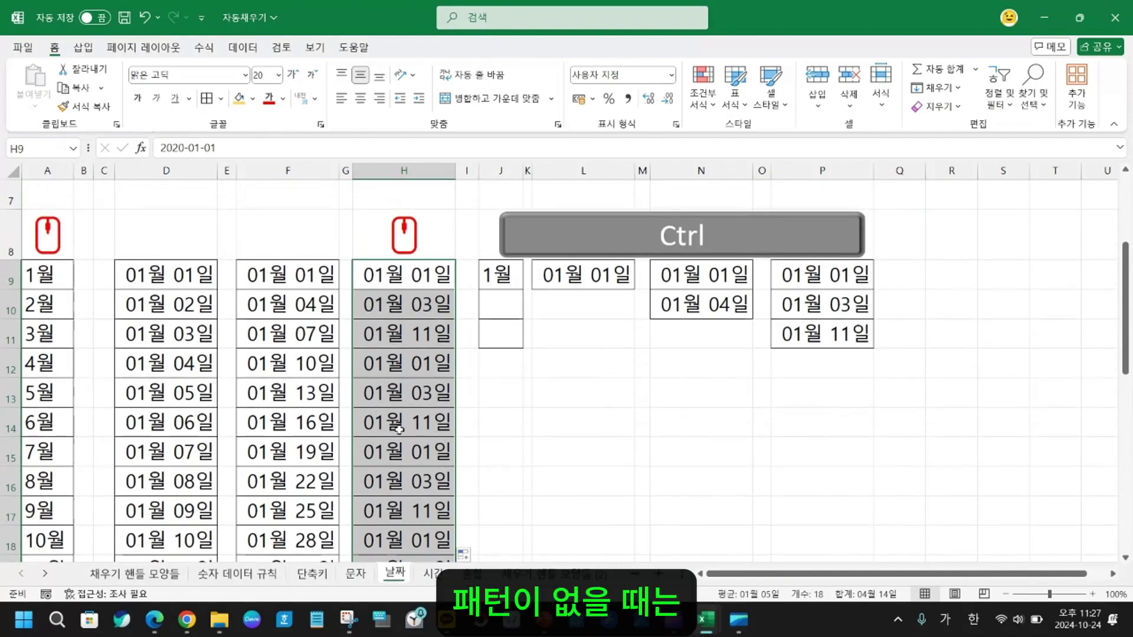
{"action": "left_click", "coordinate": [434, 271]}
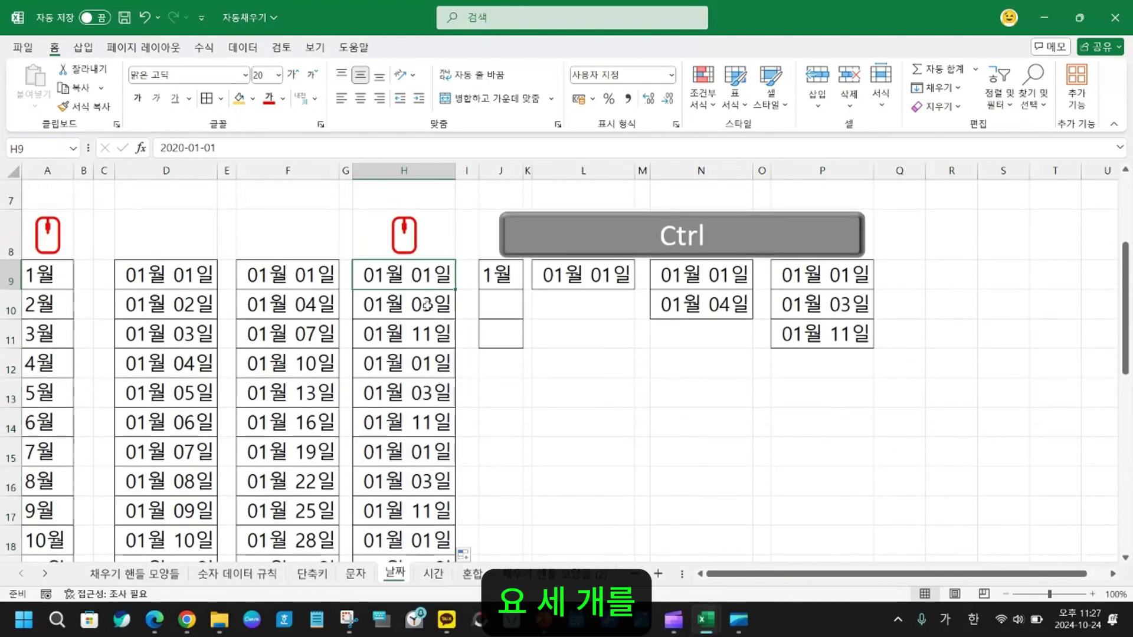
{"action": "left_click_drag", "start_coordinate": [427, 305], "coordinate": [429, 434]}
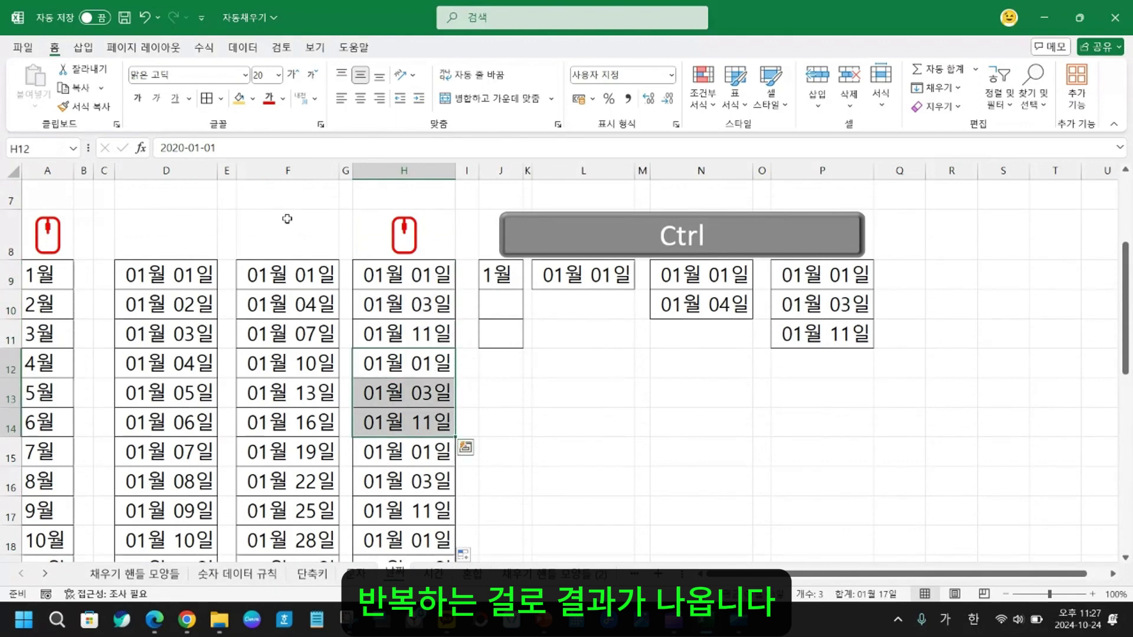
- Fill identical copies of "1월" from J9 down to J16 and of 01월 01일 from L9 down to L16
{"action": "left_click", "coordinate": [574, 414]}
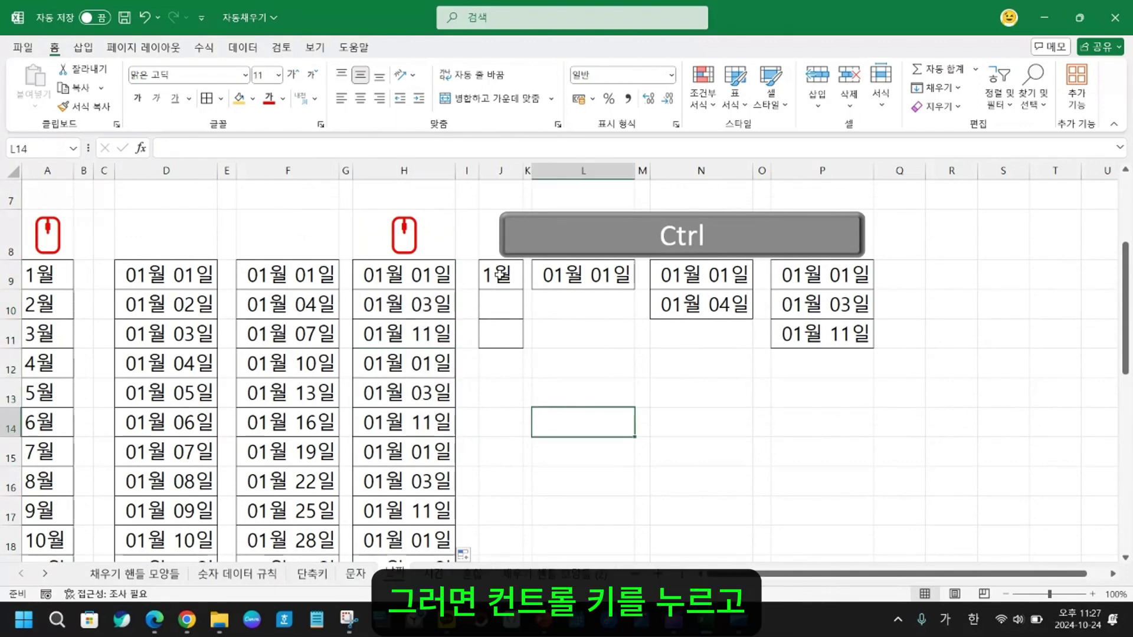
{"action": "left_click", "coordinate": [521, 285]}
{"action": "scroll", "coordinate": [519, 387], "scroll_direction": "up", "scroll_amount": 1}
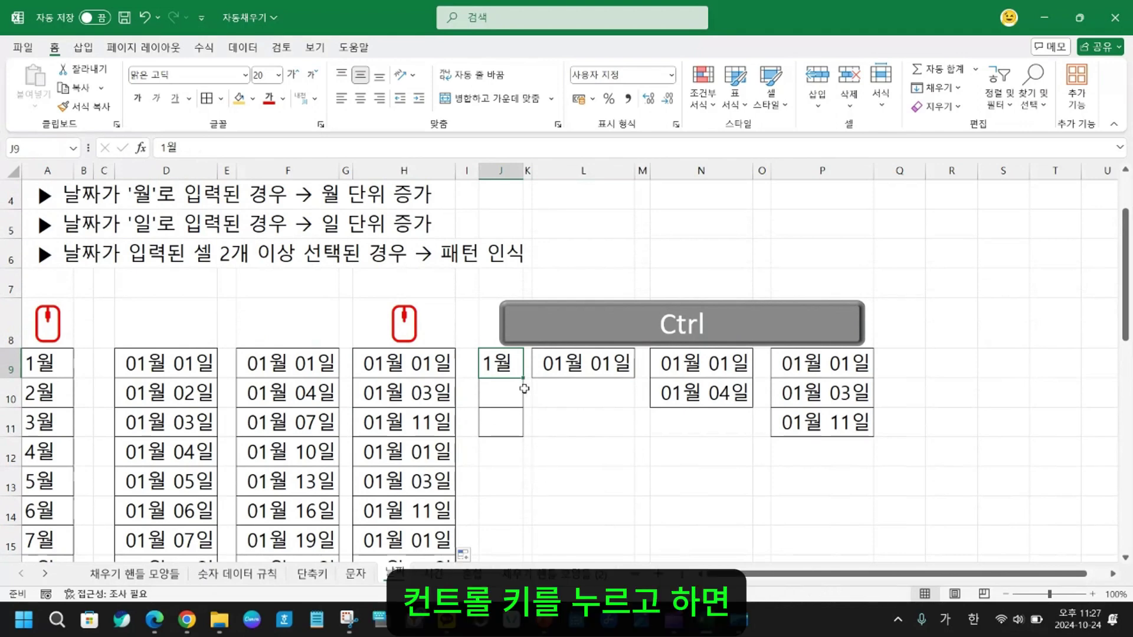
{"action": "left_click_drag", "start_coordinate": [521, 377], "coordinate": [529, 521]}
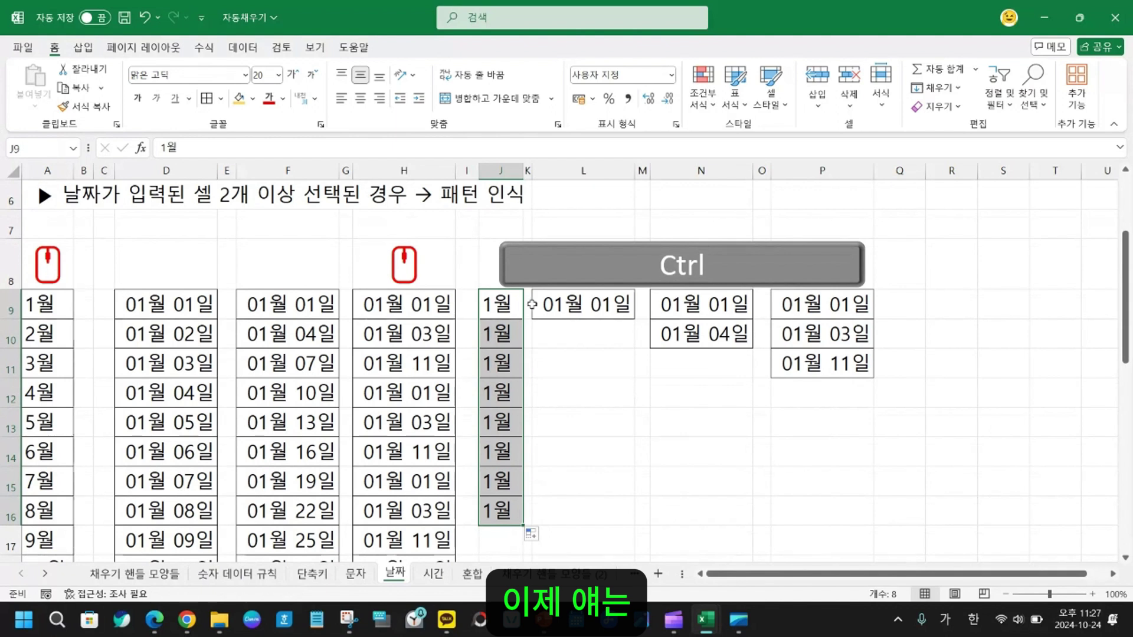
{"action": "left_click", "coordinate": [570, 307]}
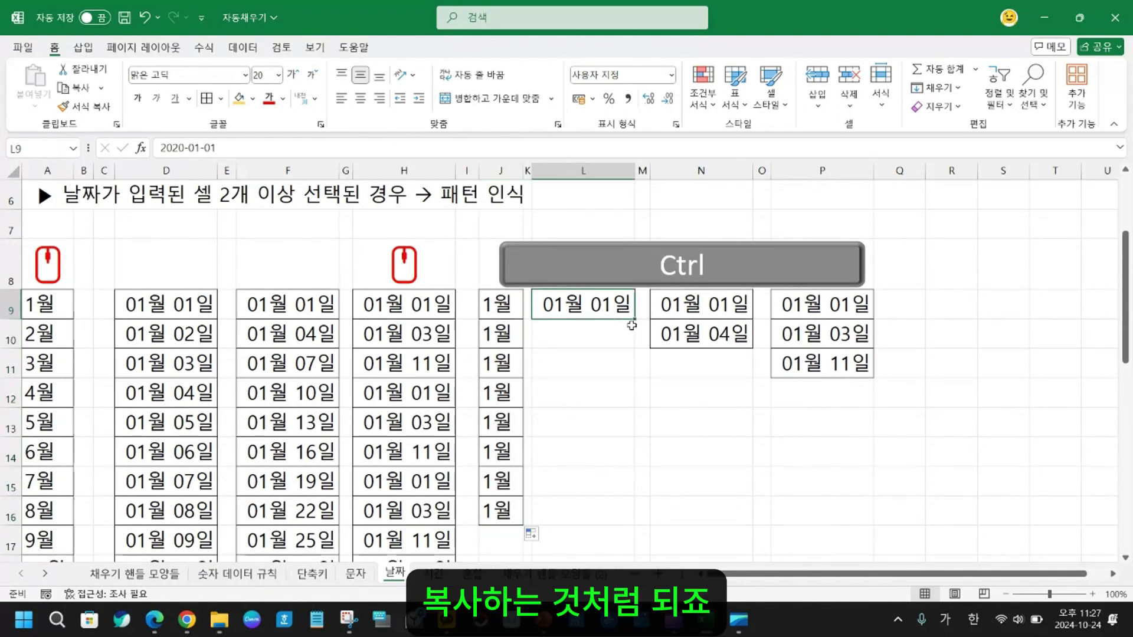
{"action": "left_click_drag", "start_coordinate": [635, 319], "coordinate": [596, 522]}
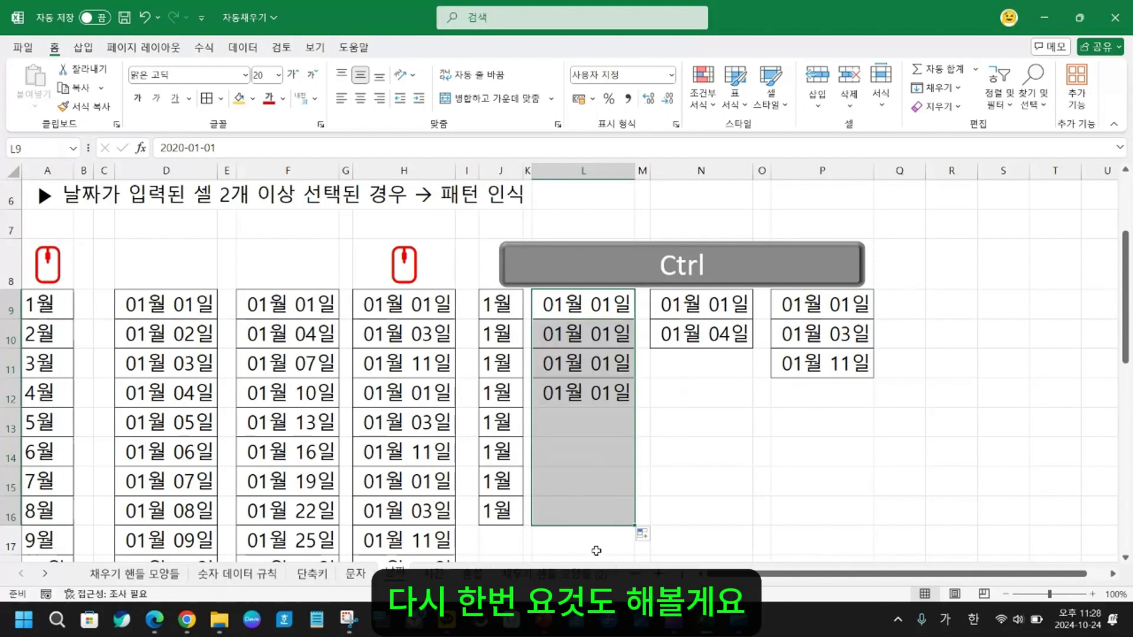
- Fill alternating copies of the dates 01월 01일 and 01월 04일 from N9:N10 down to N26, without extending the series
{"action": "left_click_drag", "start_coordinate": [726, 305], "coordinate": [727, 336]}
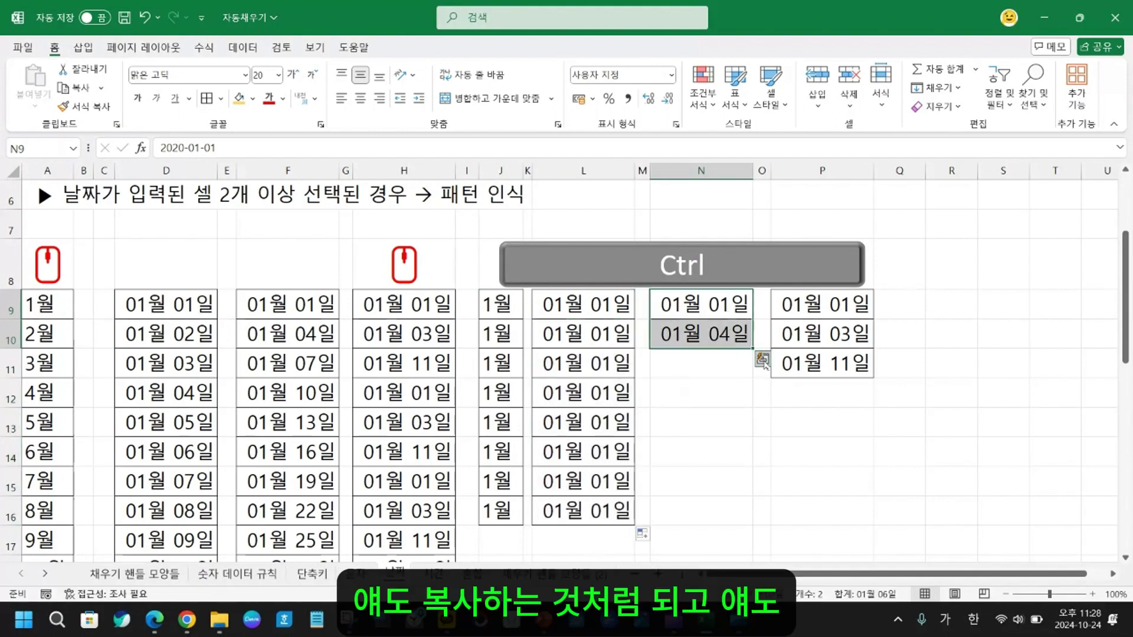
{"action": "left_click", "coordinate": [762, 358]}
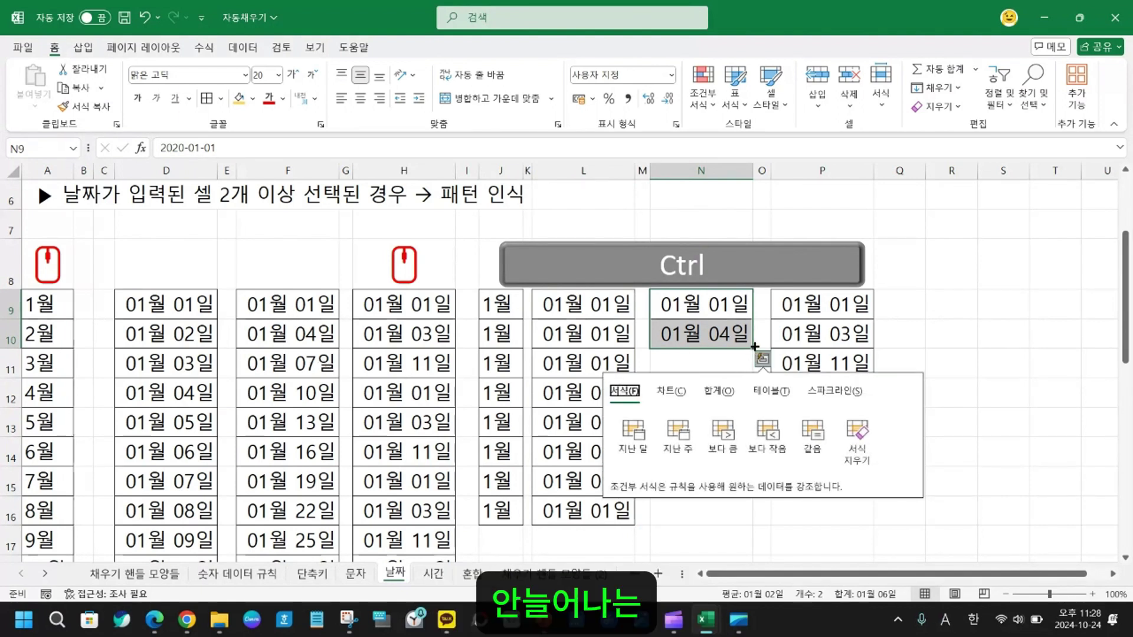
{"action": "left_click_drag", "start_coordinate": [754, 347], "coordinate": [679, 495]}
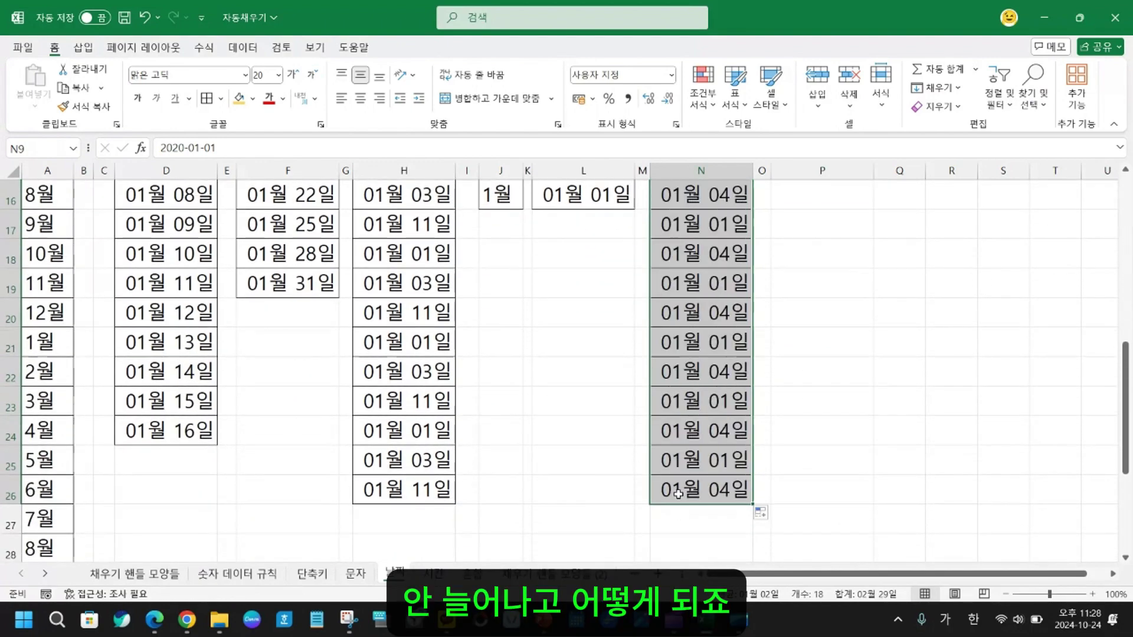
- Fill repeated copies of the three dates 01월 01일, 01월 03일 and 01월 11일 from P9:P11 down to P23
{"action": "scroll", "coordinate": [708, 413], "scroll_direction": "up", "scroll_amount": 3}
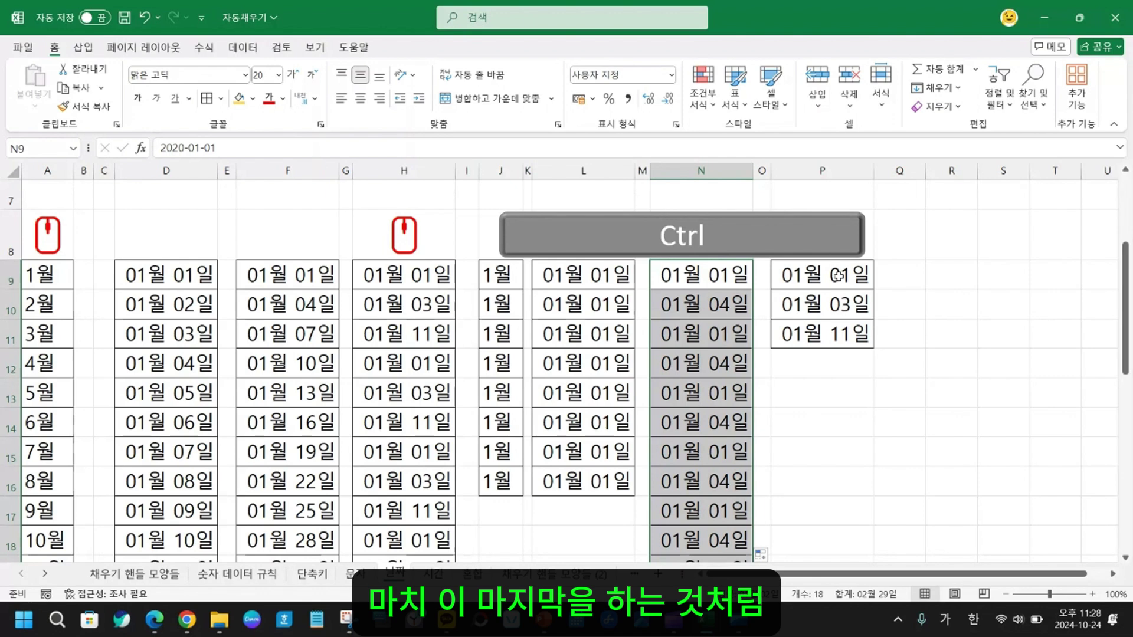
{"action": "left_click_drag", "start_coordinate": [837, 275], "coordinate": [827, 327]}
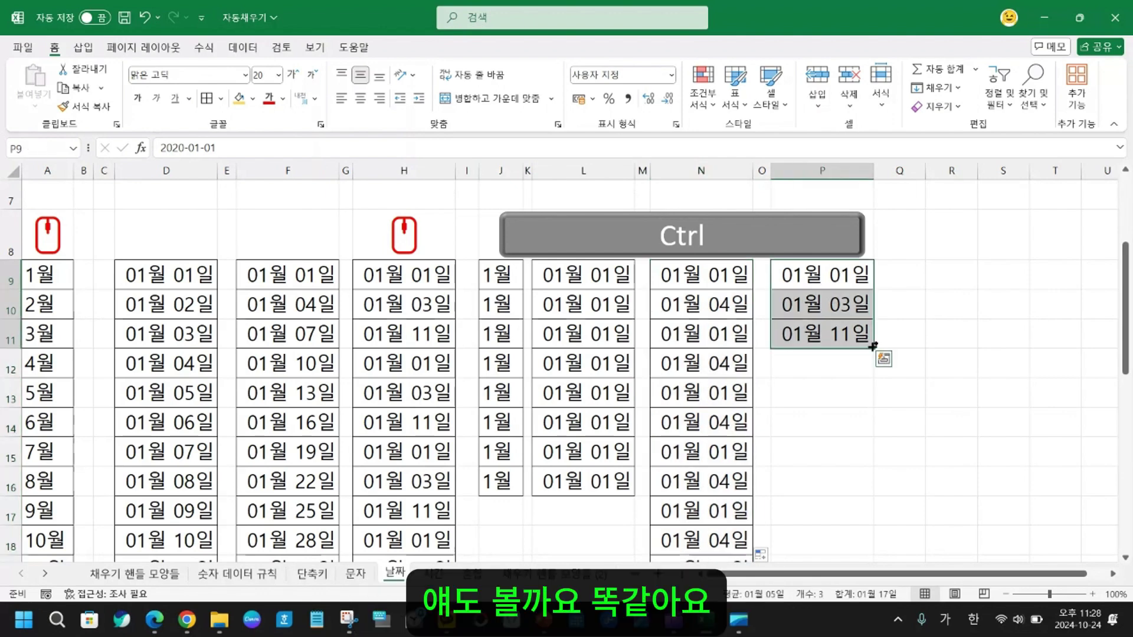
{"action": "left_click_drag", "start_coordinate": [873, 355], "coordinate": [865, 501]}
- Open the 시간 sheet and AutoFill the time 11:00 in B8 by hourly increments down to B18
{"action": "scroll", "coordinate": [775, 465], "scroll_direction": "up", "scroll_amount": 3}
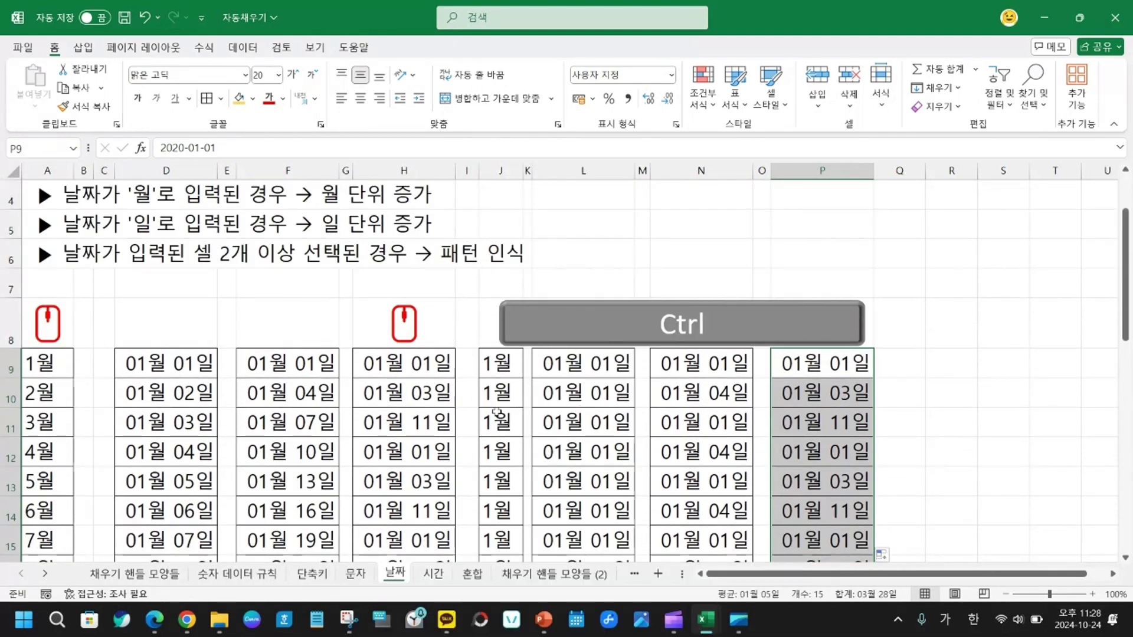
{"action": "scroll", "coordinate": [454, 382], "scroll_direction": "up", "scroll_amount": 1}
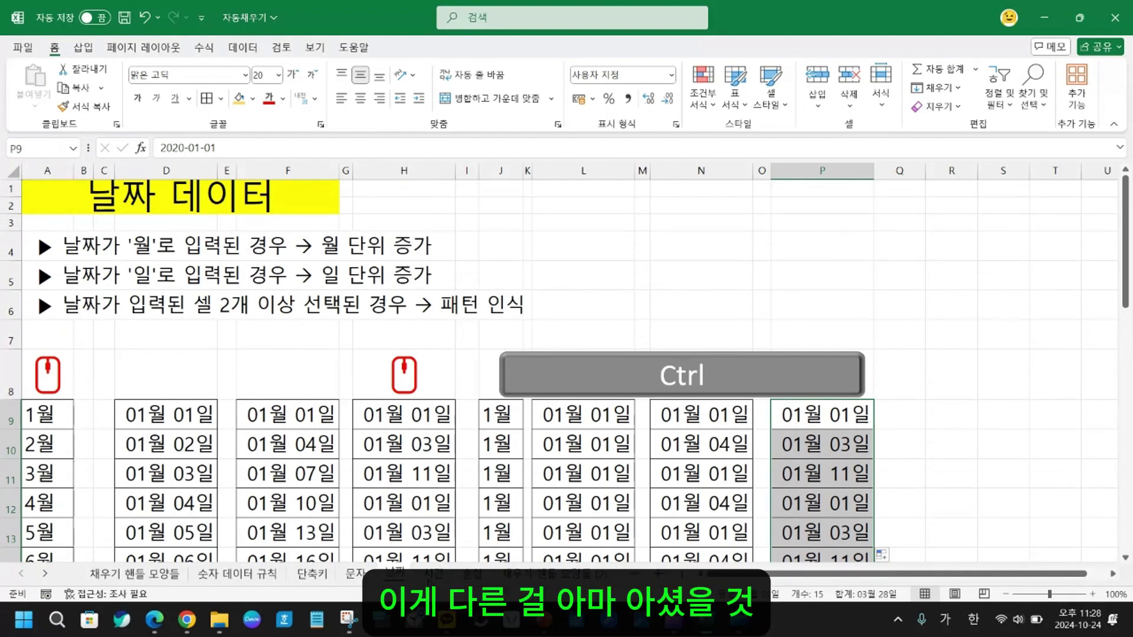
{"action": "left_click", "coordinate": [425, 571]}
{"action": "scroll", "coordinate": [354, 513], "scroll_direction": "up", "scroll_amount": 1}
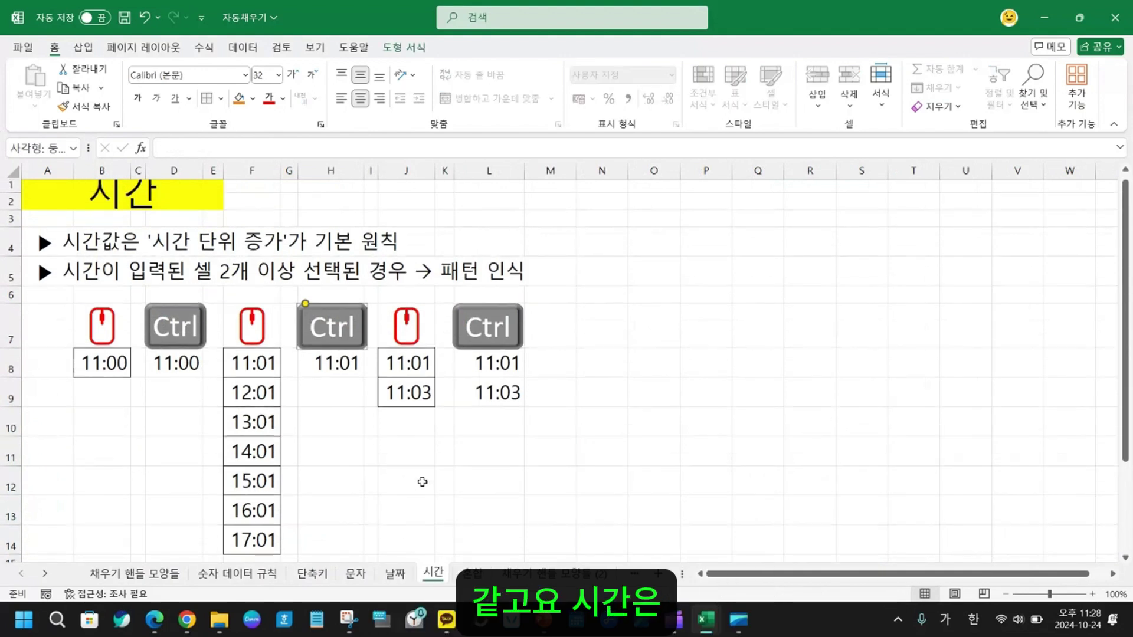
{"action": "left_click", "coordinate": [107, 370]}
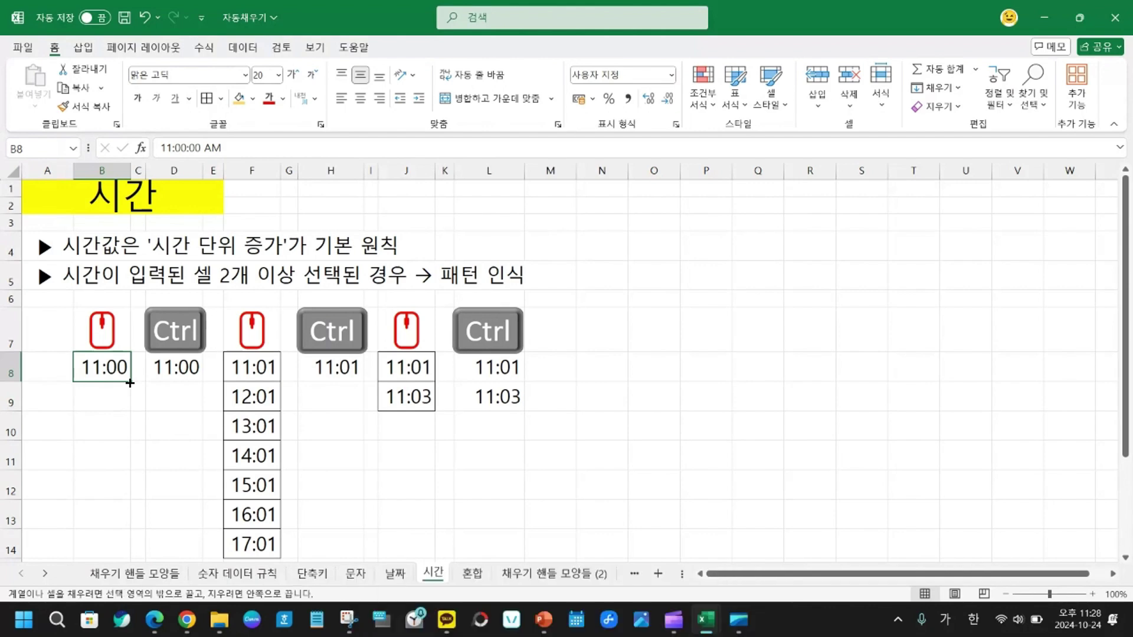
{"action": "left_click_drag", "start_coordinate": [129, 383], "coordinate": [100, 566]}
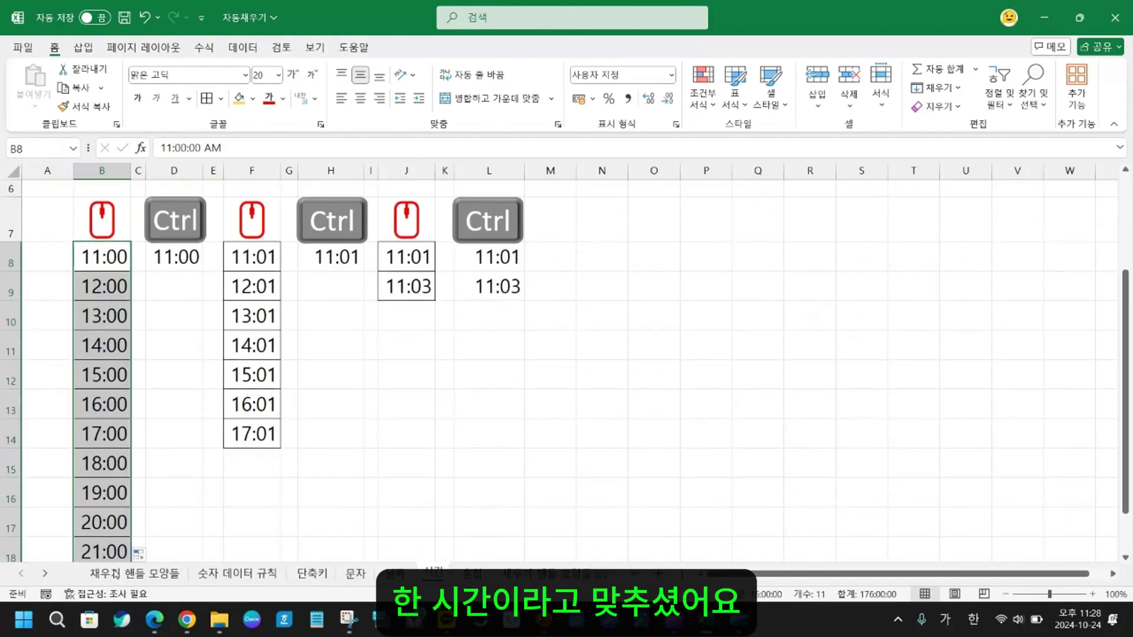
{"action": "scroll", "coordinate": [126, 473], "scroll_direction": "up", "scroll_amount": 2}
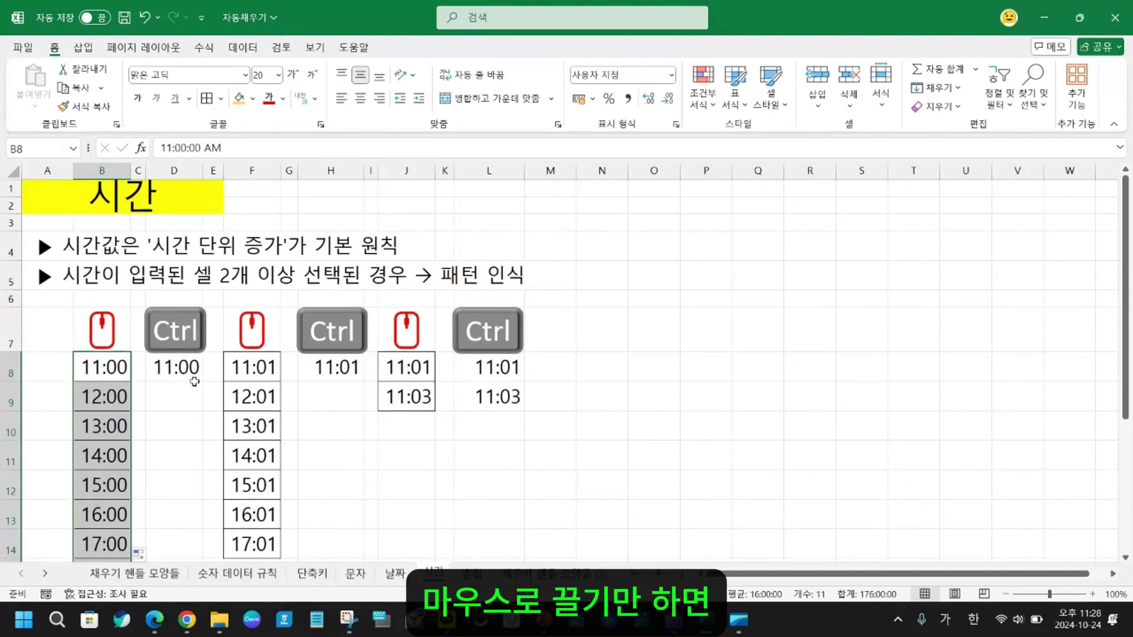
- Try to fill identical copies of 11:00 from D8 down to D17, and undo the fill
{"action": "left_click", "coordinate": [180, 362]}
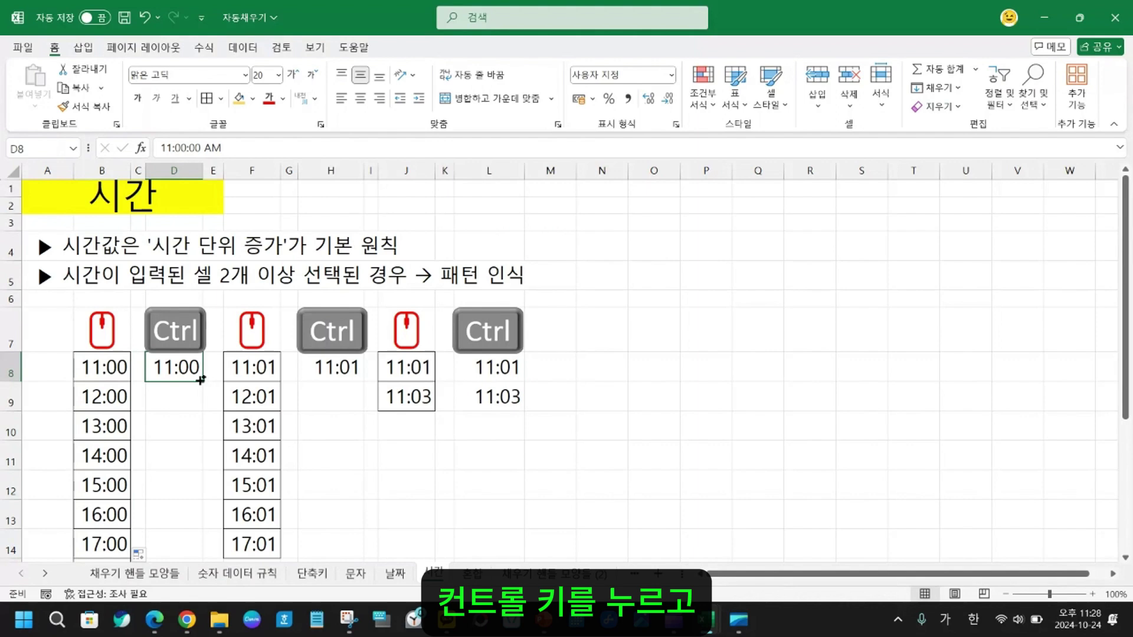
{"action": "left_click_drag", "start_coordinate": [201, 380], "coordinate": [188, 570]}
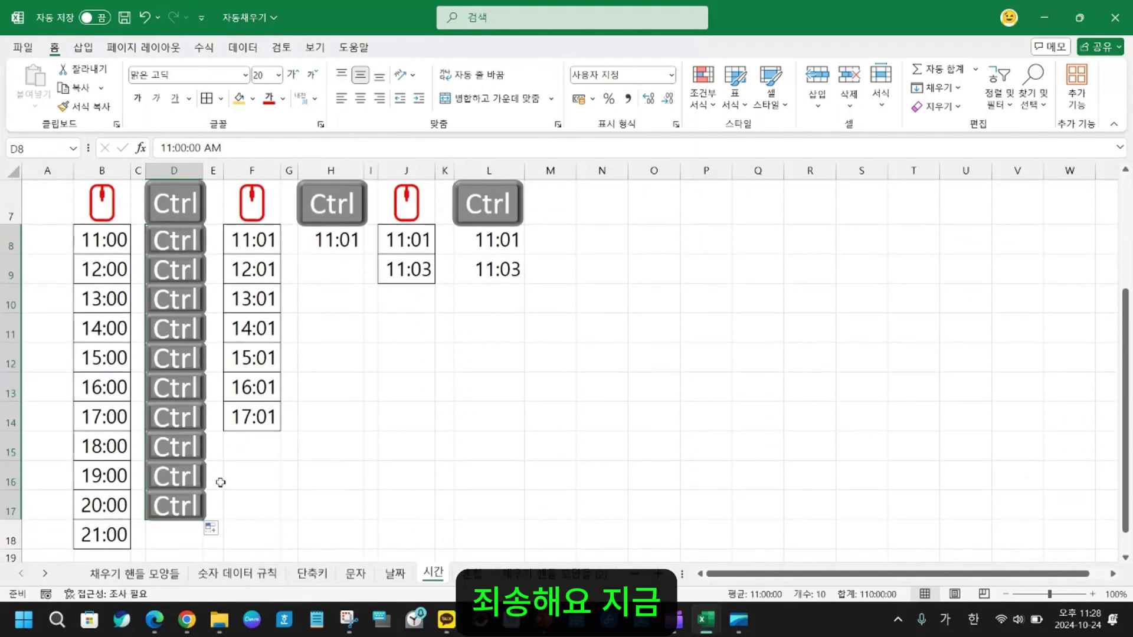
{"action": "key", "text": "ctrl+z"}
{"action": "scroll", "coordinate": [202, 309], "scroll_direction": "up", "scroll_amount": 1}
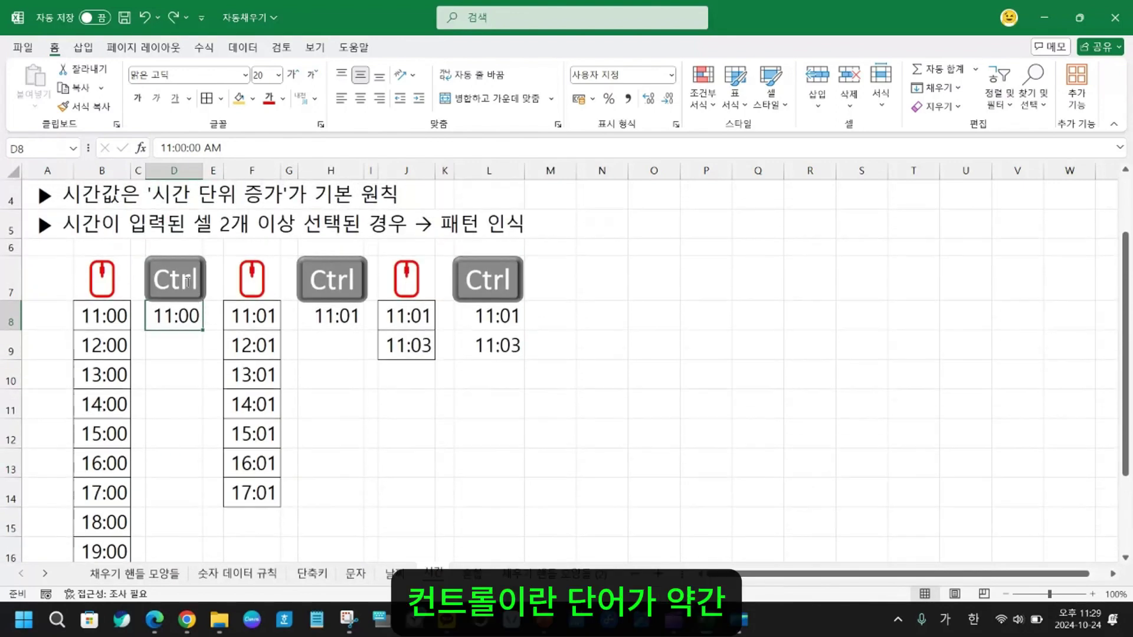
- Move the Ctrl shape above D8 slightly upward, clear of the cell, and fill identical copies of 11:00 from D8 down to D16
{"action": "left_click", "coordinate": [173, 280]}
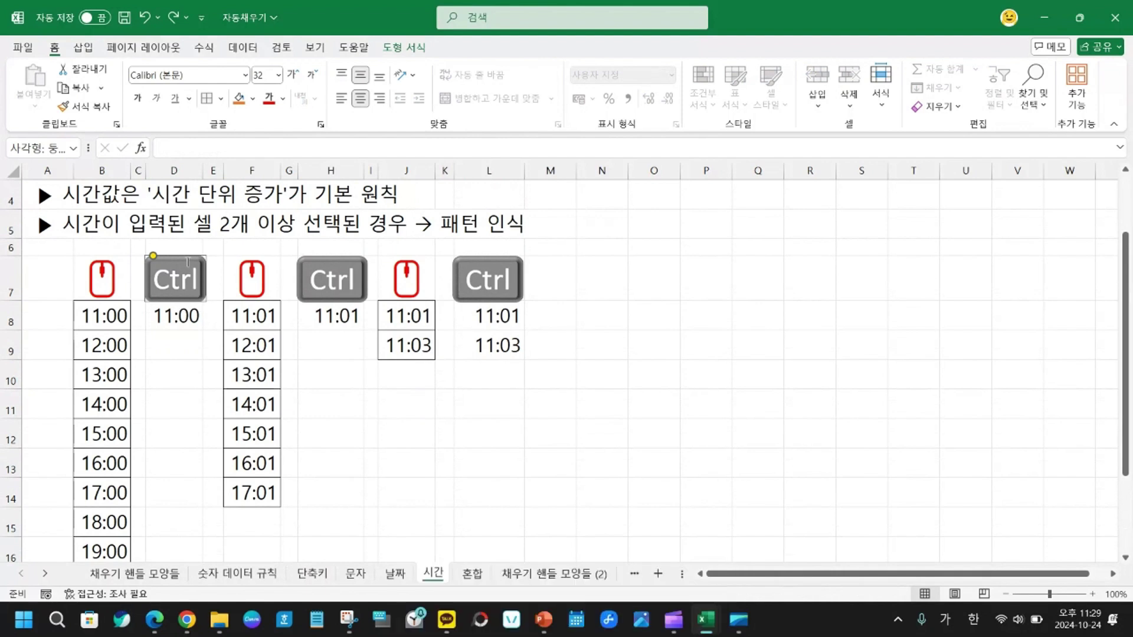
{"action": "left_click_drag", "start_coordinate": [184, 260], "coordinate": [186, 255]}
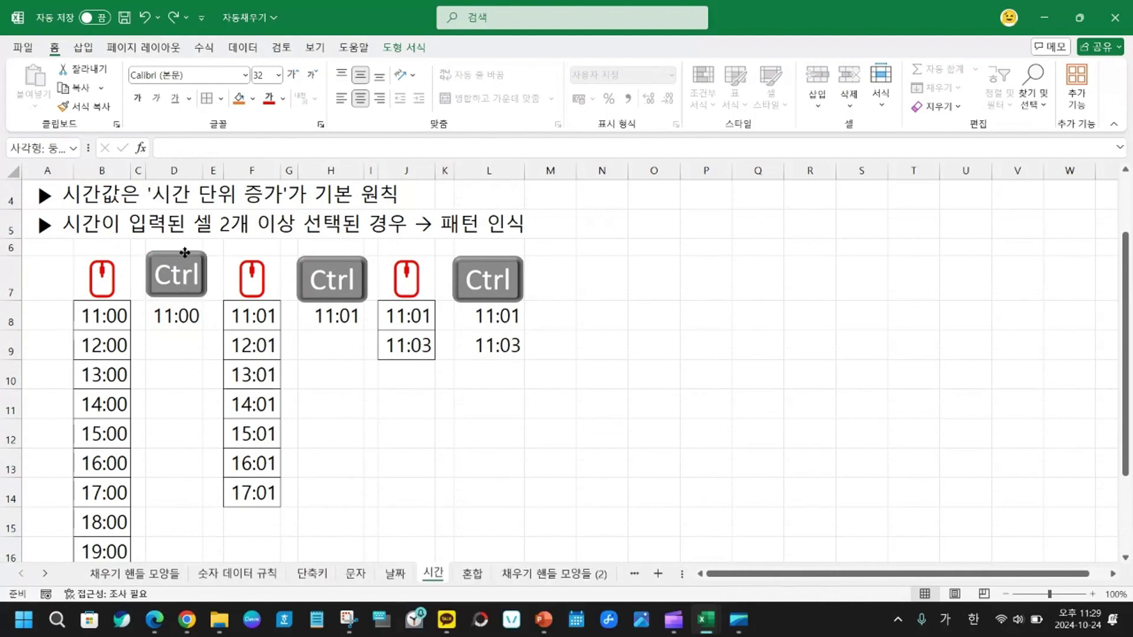
{"action": "left_click", "coordinate": [172, 319]}
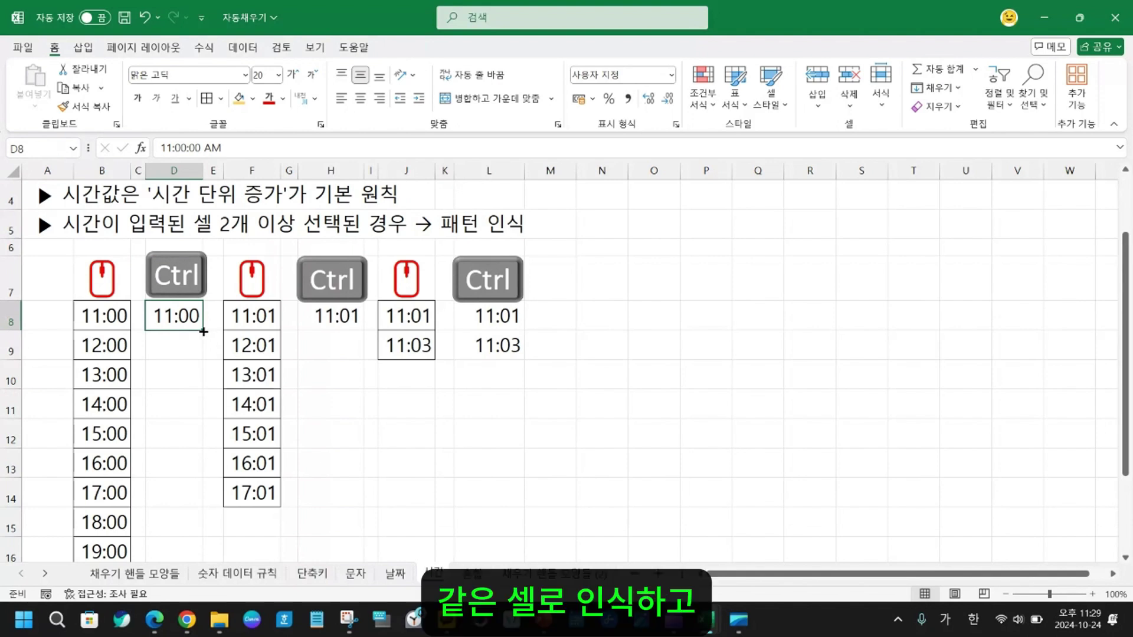
{"action": "left_click_drag", "start_coordinate": [203, 331], "coordinate": [193, 552]}
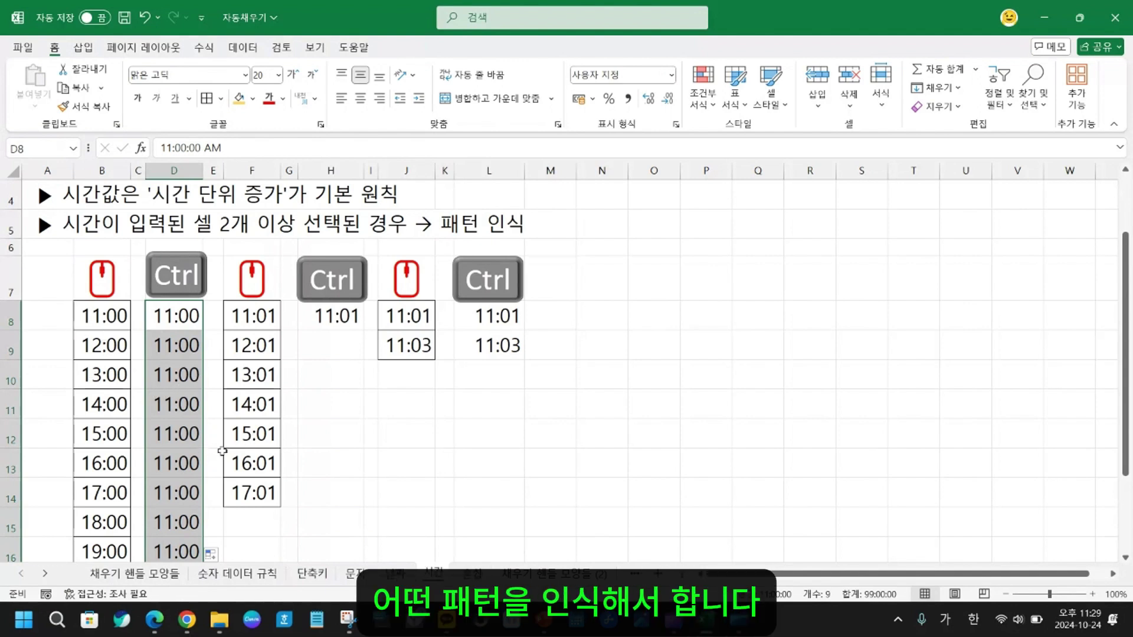
- Clear everything in F10:F15 and AutoFill the hourly times starting at 11:01 in F8 down to F15
{"action": "left_click", "coordinate": [251, 369]}
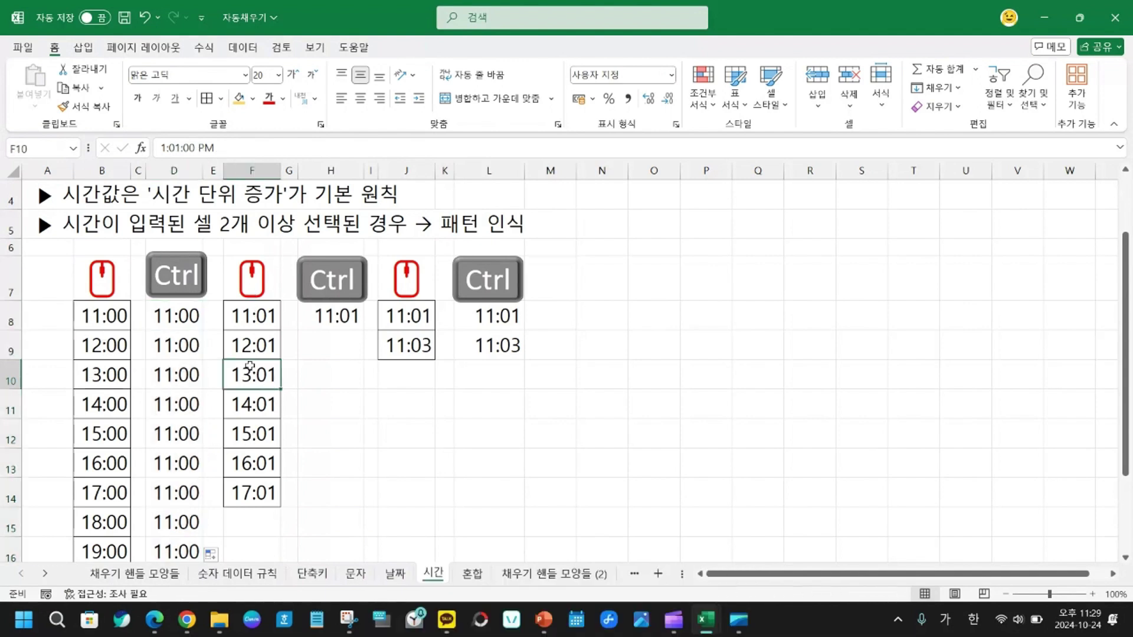
{"action": "left_click_drag", "start_coordinate": [257, 361], "coordinate": [269, 527]}
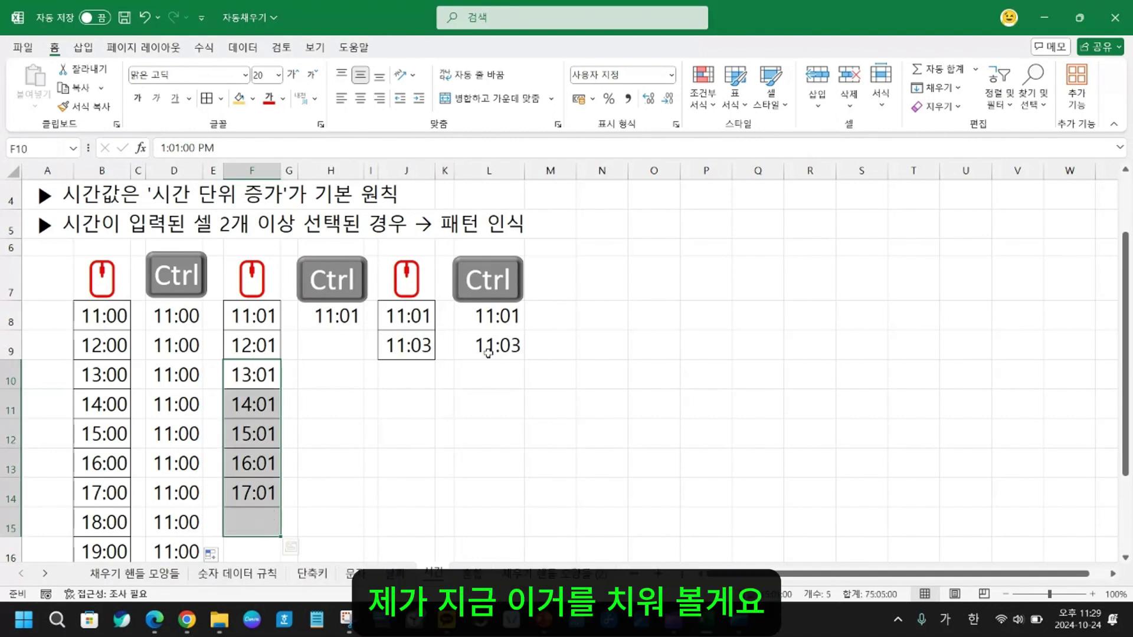
{"action": "left_click", "coordinate": [937, 106]}
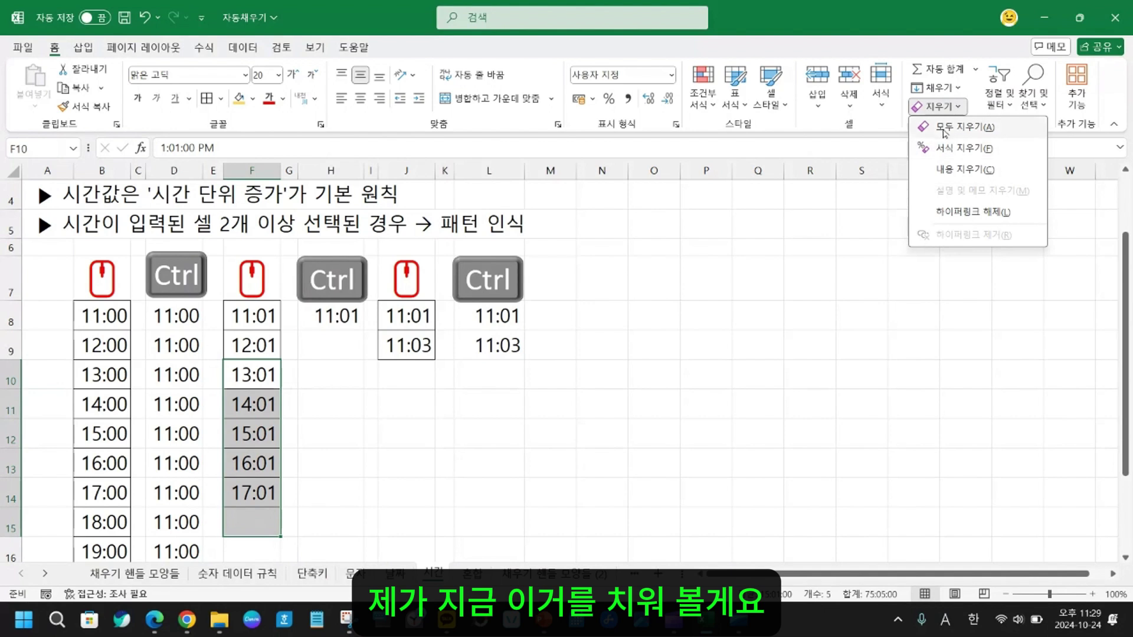
{"action": "left_click", "coordinate": [947, 127]}
{"action": "left_click", "coordinate": [259, 318]}
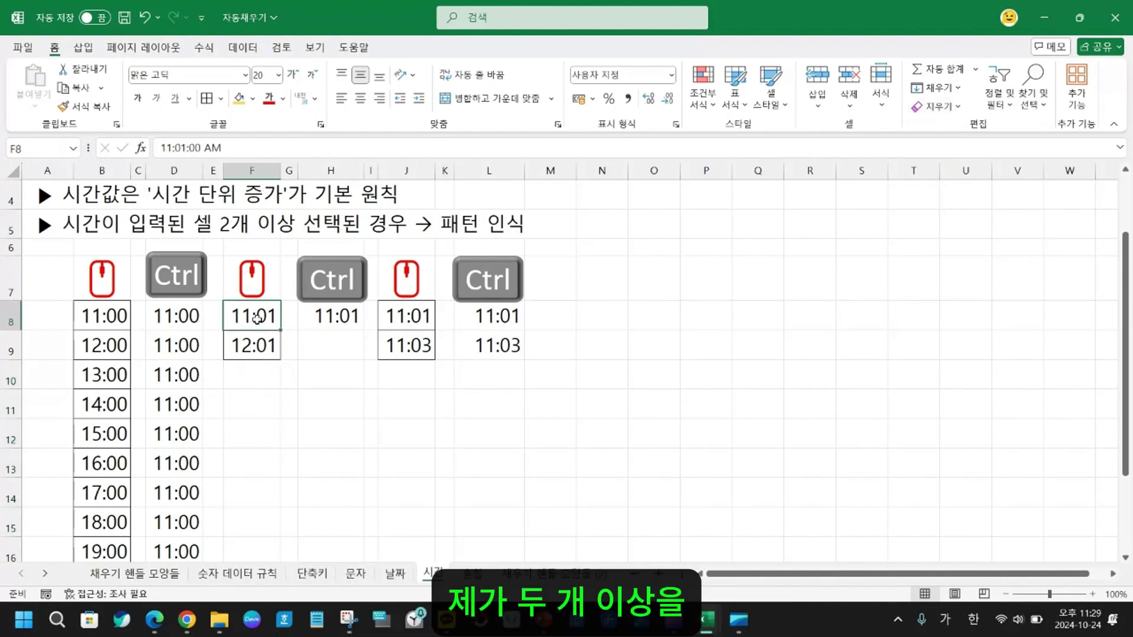
{"action": "mouse_move", "coordinate": [257, 318]}
{"action": "left_mouse_down"}
{"action": "mouse_move", "coordinate": [283, 439]}
{"action": "mouse_move", "coordinate": [263, 549]}
{"action": "mouse_move", "coordinate": [268, 528]}
{"action": "left_mouse_up"}
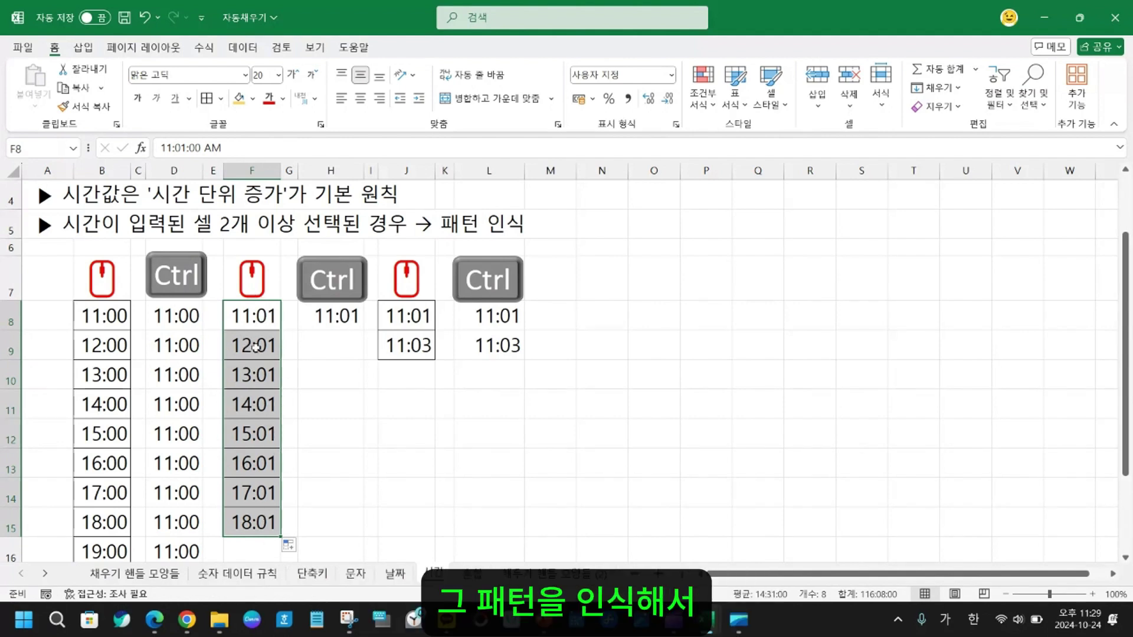
- Try to fill identical copies of 11:01 from H8 down to H15, and undo the fill
{"action": "left_click", "coordinate": [342, 317]}
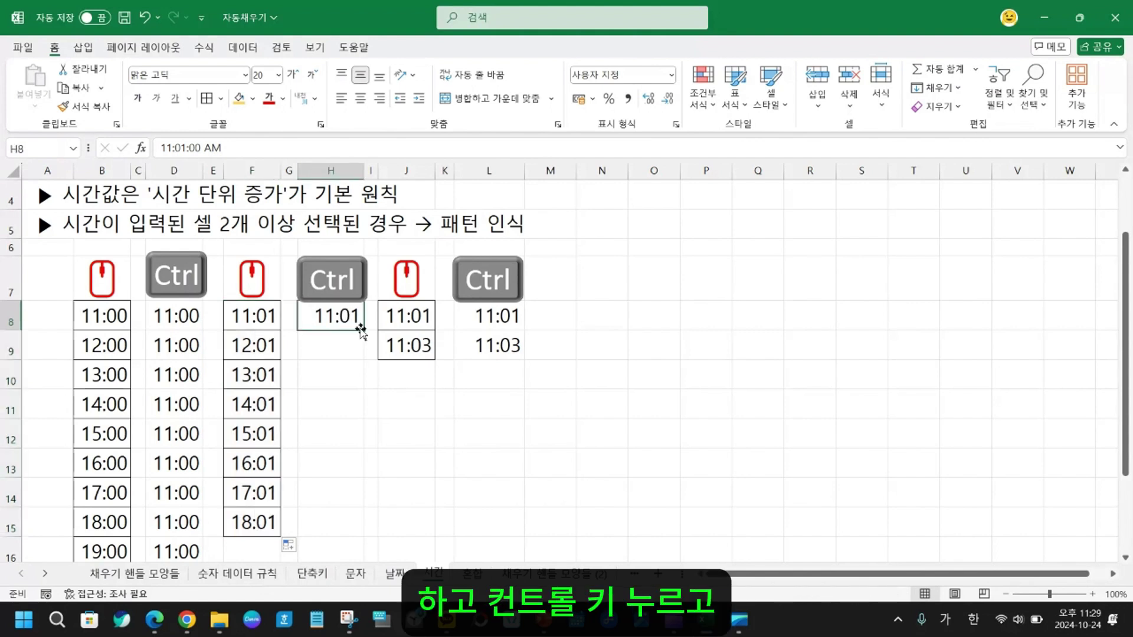
{"action": "left_click_drag", "start_coordinate": [360, 336], "coordinate": [379, 520]}
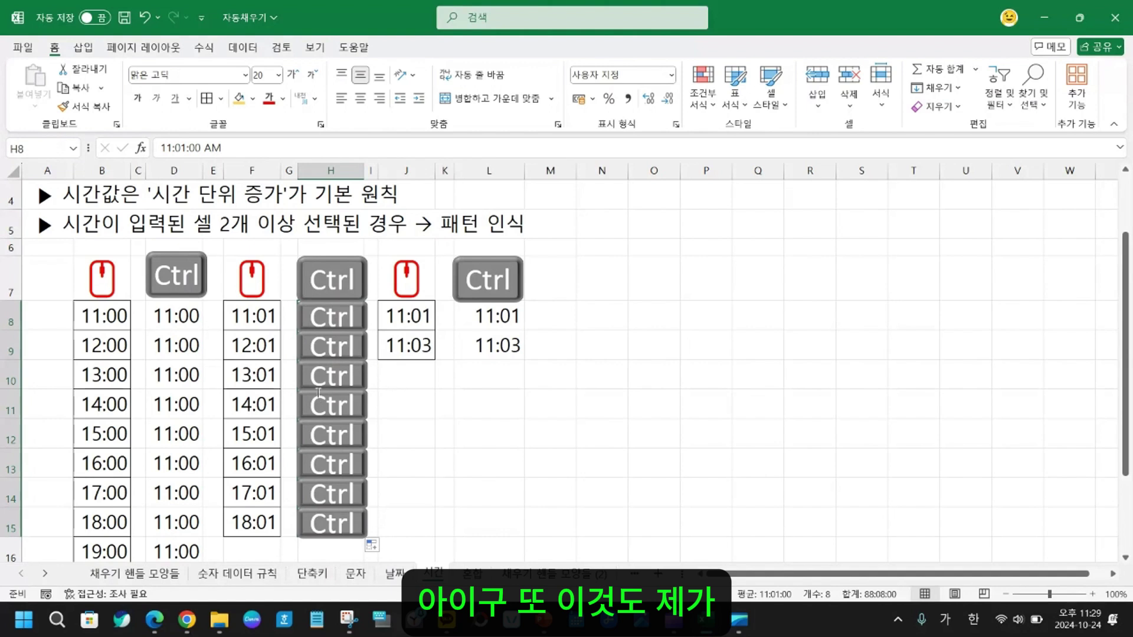
{"action": "key", "text": "ctrl+z"}
- Move the Ctrl shape above H8 slightly upward, clear of the cell, and fill identical copies of 11:01 from H8 down to H14
{"action": "left_click", "coordinate": [342, 282]}
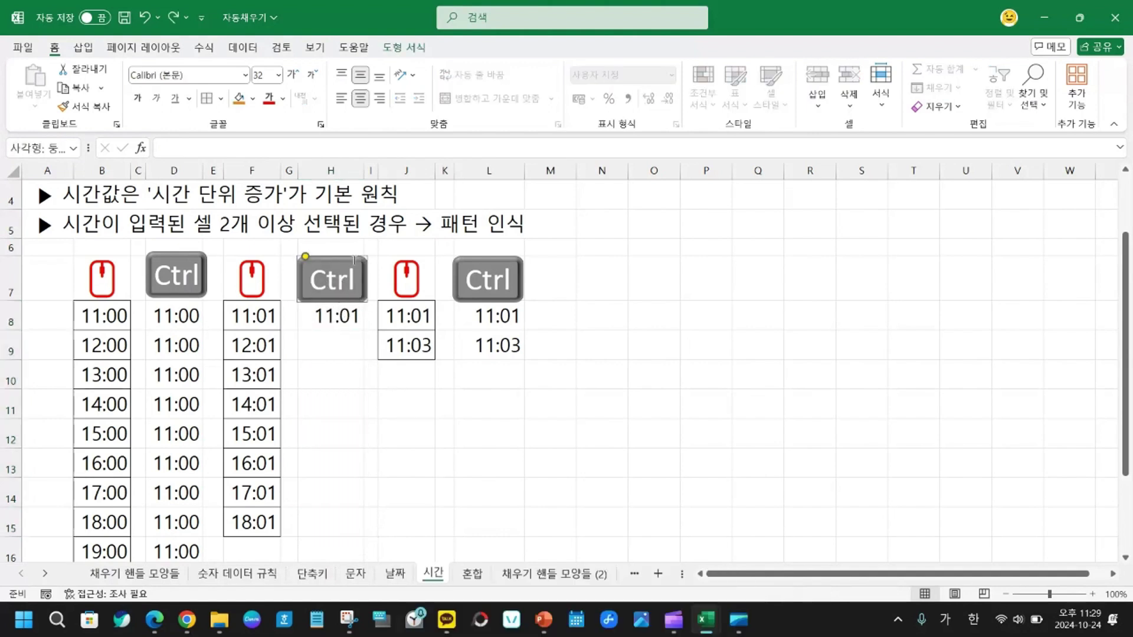
{"action": "left_click_drag", "start_coordinate": [356, 261], "coordinate": [357, 256]}
{"action": "left_click", "coordinate": [354, 321]}
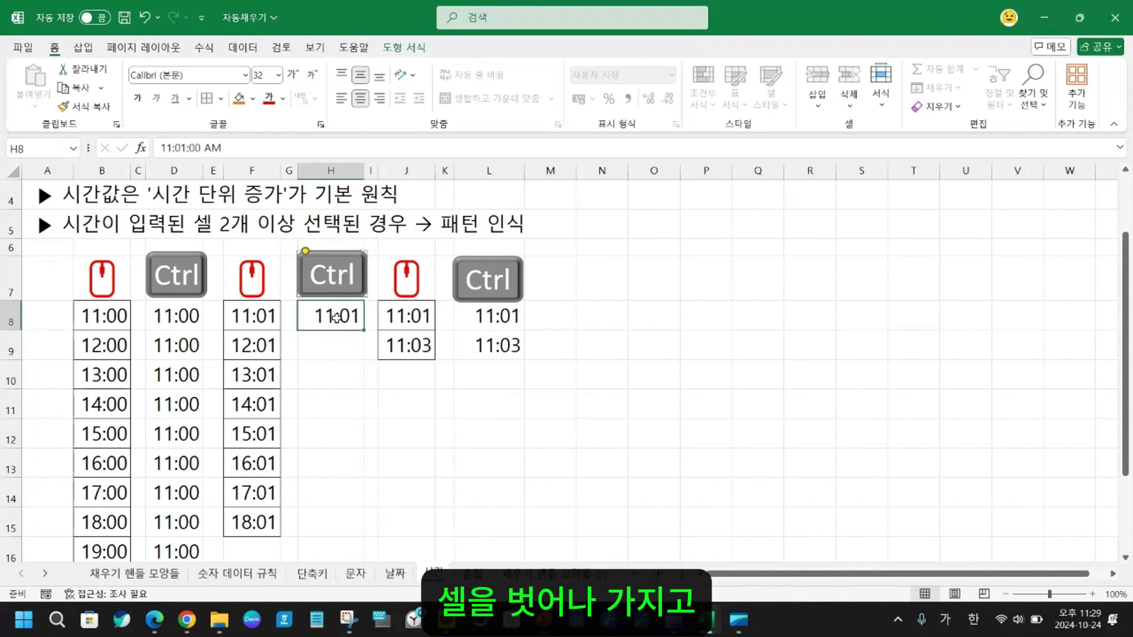
{"action": "left_click_drag", "start_coordinate": [361, 329], "coordinate": [363, 506]}
- Fill alternating 11:01 and 11:03 from J8:J9 down to J16, try the same from L8:L9 down to L16, and undo column L's fill
{"action": "left_click_drag", "start_coordinate": [423, 373], "coordinate": [434, 553]}
{"action": "left_click_drag", "start_coordinate": [514, 318], "coordinate": [510, 345]}
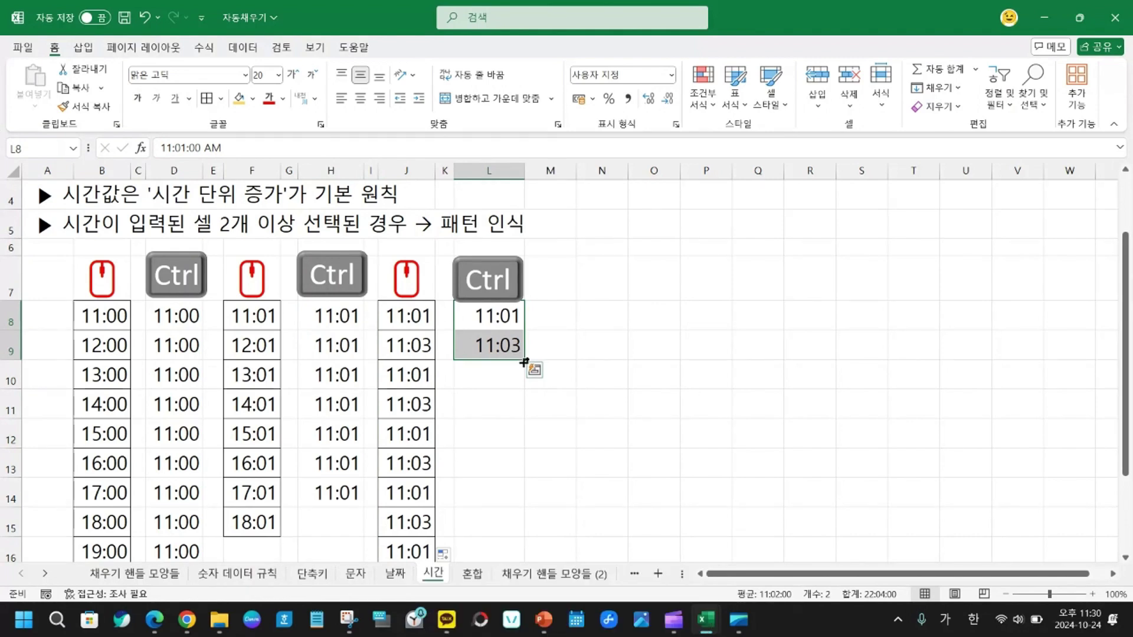
{"action": "left_click_drag", "start_coordinate": [521, 363], "coordinate": [525, 512]}
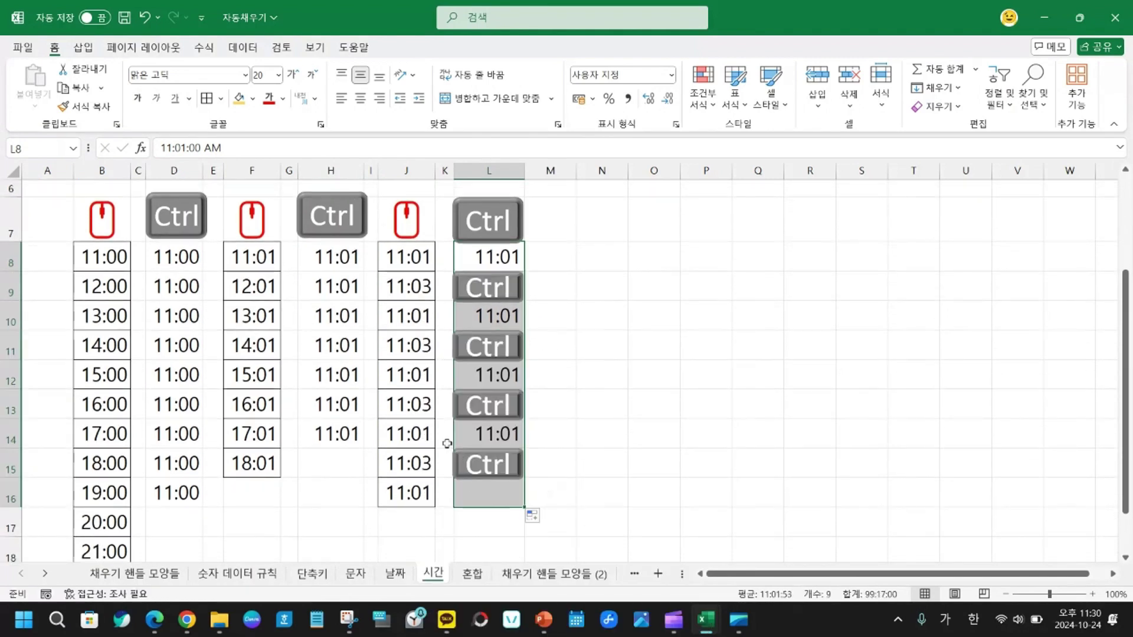
{"action": "left_click", "coordinate": [593, 274]}
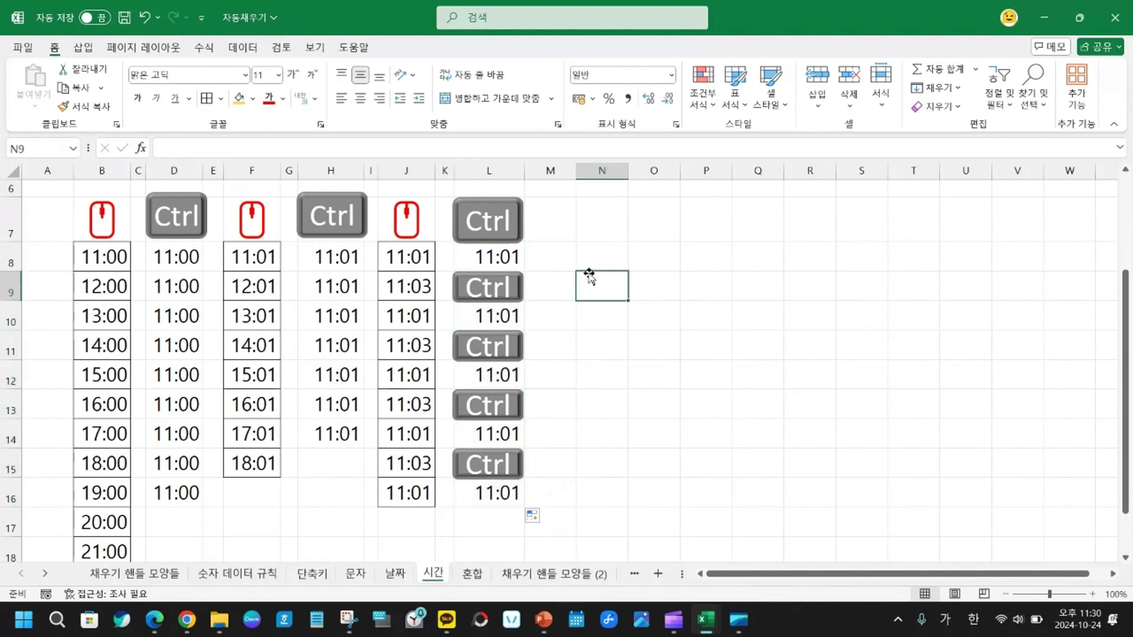
{"action": "key", "text": "ctrl+z"}
- Move the Ctrl shape above L8 slightly upward and fill alternating copies of 11:01 and 11:03 from L8:L9 down to L16
{"action": "left_click", "coordinate": [488, 230]}
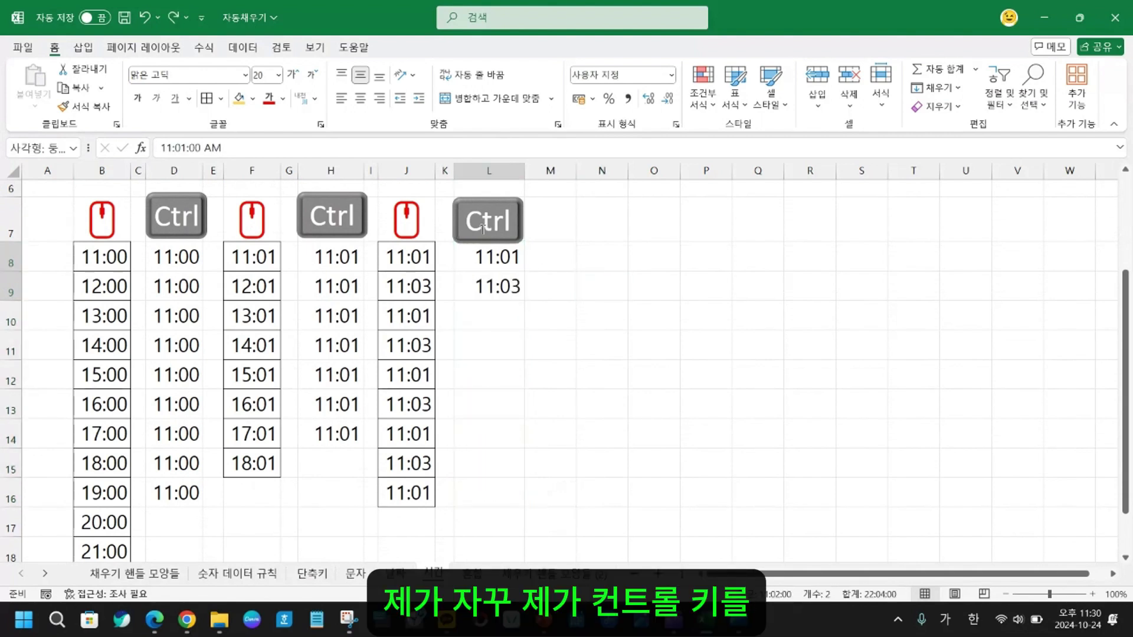
{"action": "key", "text": "Up"}
{"action": "key", "text": "Up"}
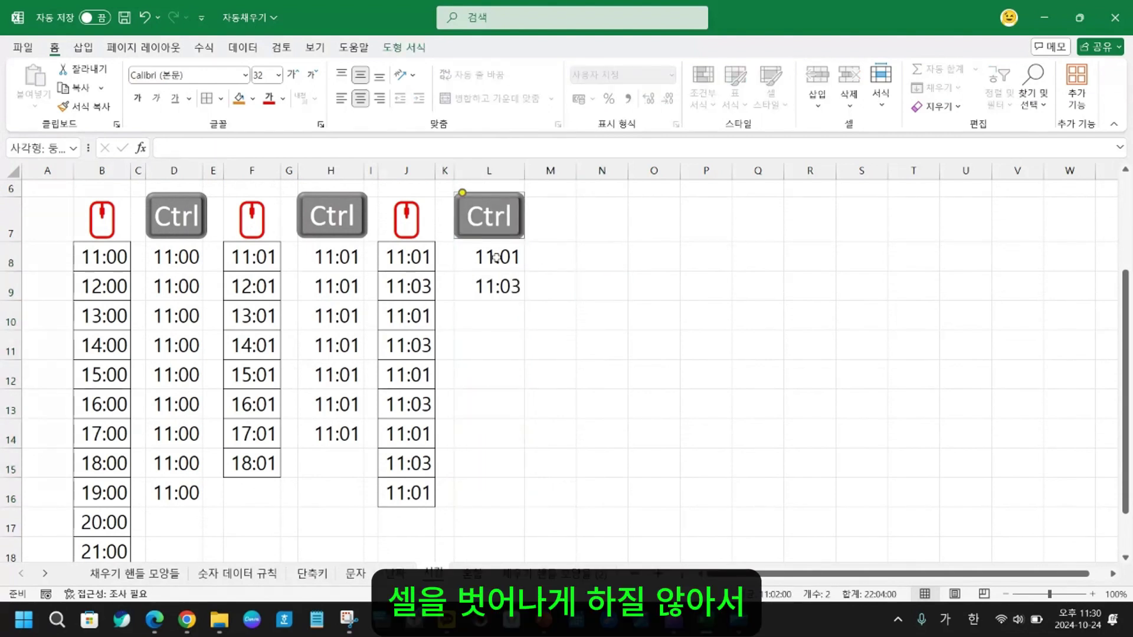
{"action": "left_click_drag", "start_coordinate": [495, 258], "coordinate": [473, 506]}
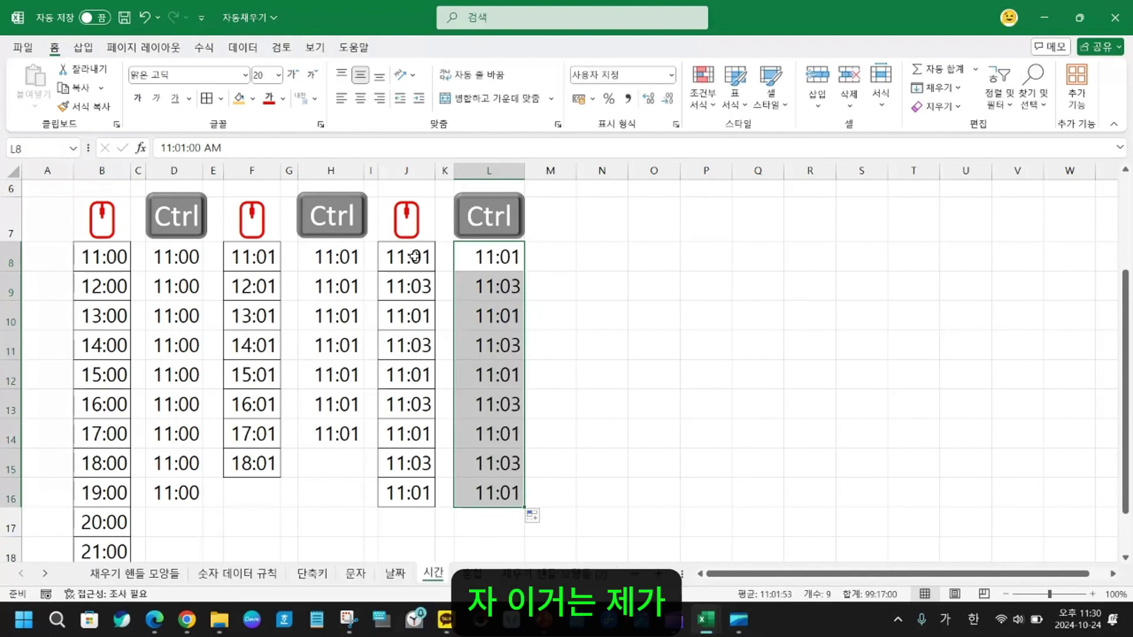
- Delete the filled times from J10 downward, keeping only 11:01 and 11:03 in J8:J9
{"action": "left_click_drag", "start_coordinate": [415, 256], "coordinate": [423, 502]}
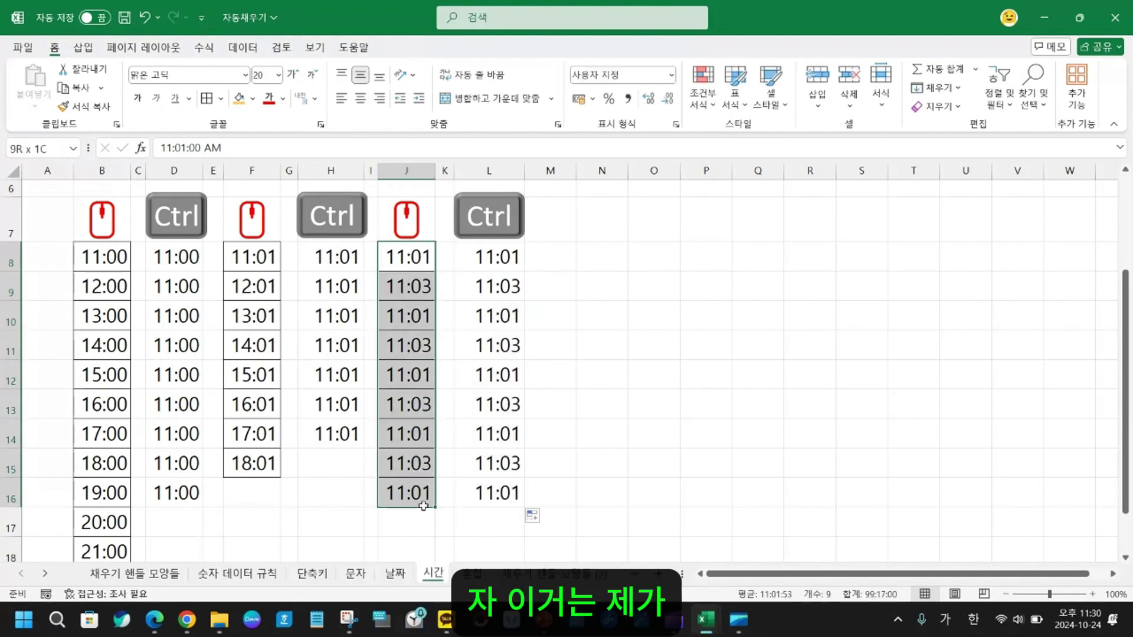
{"action": "left_click", "coordinate": [407, 314]}
{"action": "left_click_drag", "start_coordinate": [412, 317], "coordinate": [445, 549]}
{"action": "key", "text": "Delete"}
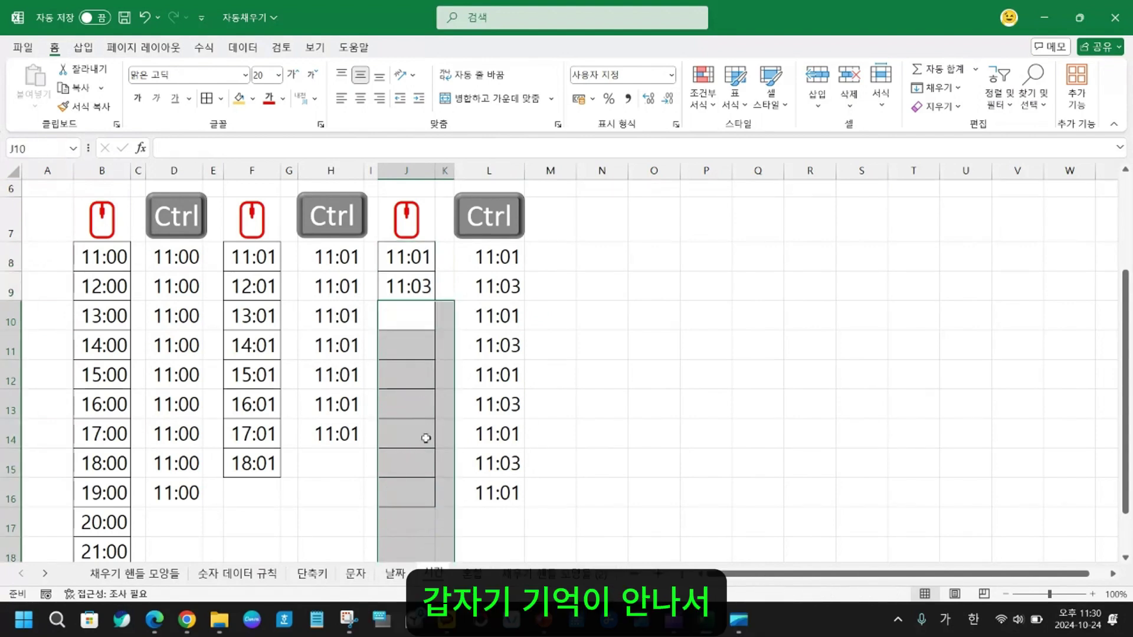
- Inspect the full time value stored in J8 in edit mode and in its selected state
{"action": "left_click", "coordinate": [416, 257]}
{"action": "double_click", "coordinate": [416, 256]}
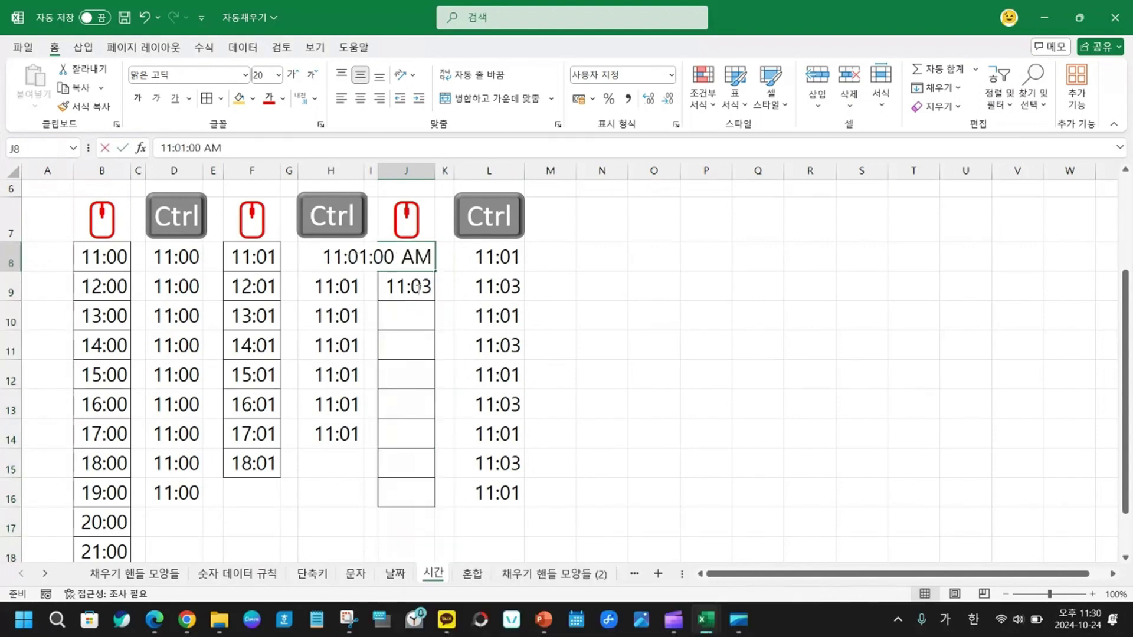
{"action": "left_click", "coordinate": [442, 305]}
{"action": "left_click", "coordinate": [637, 324]}
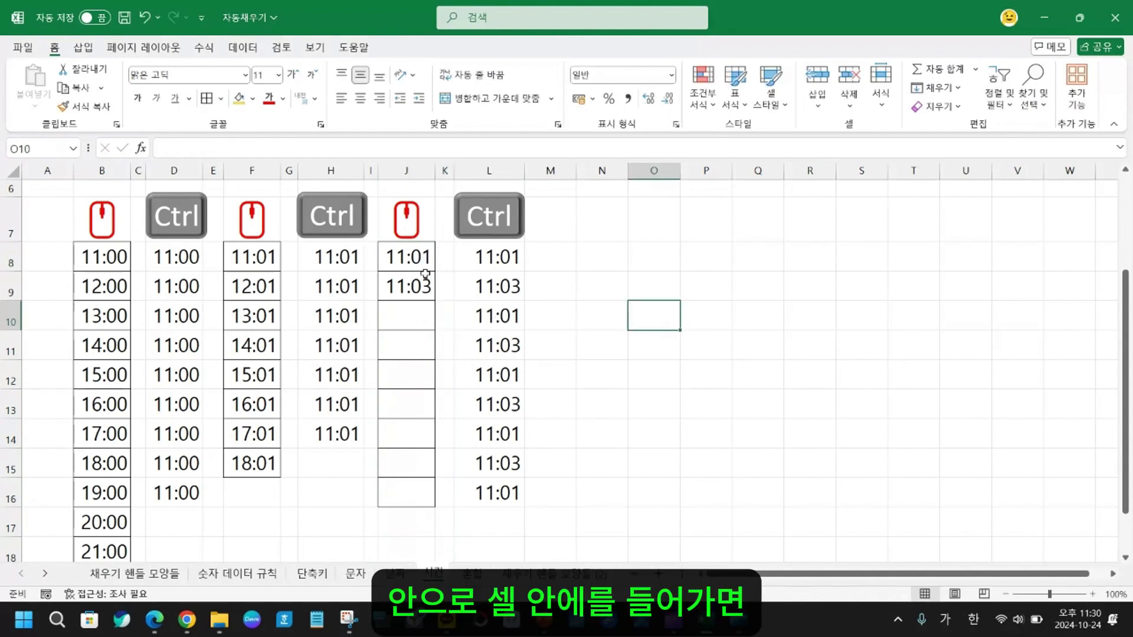
{"action": "left_click", "coordinate": [410, 262]}
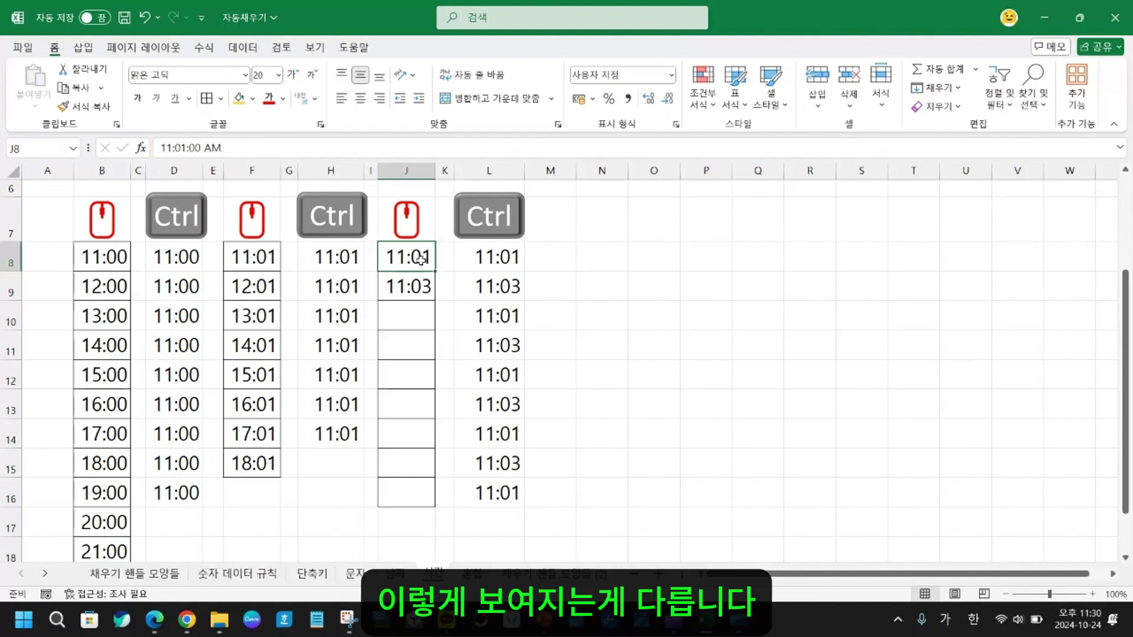
- Fill the two-minute time series from J8:J9 down to J17 and reselect the 11:01 and 11:03 source cells
{"action": "left_click_drag", "start_coordinate": [416, 256], "coordinate": [440, 522]}
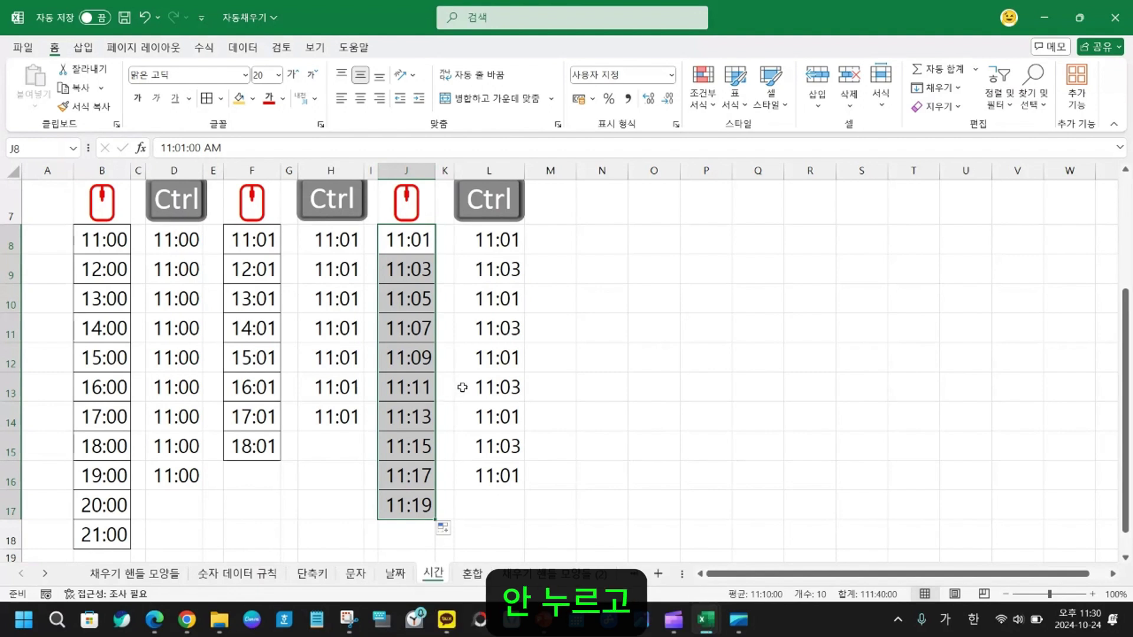
{"action": "left_click", "coordinate": [412, 248]}
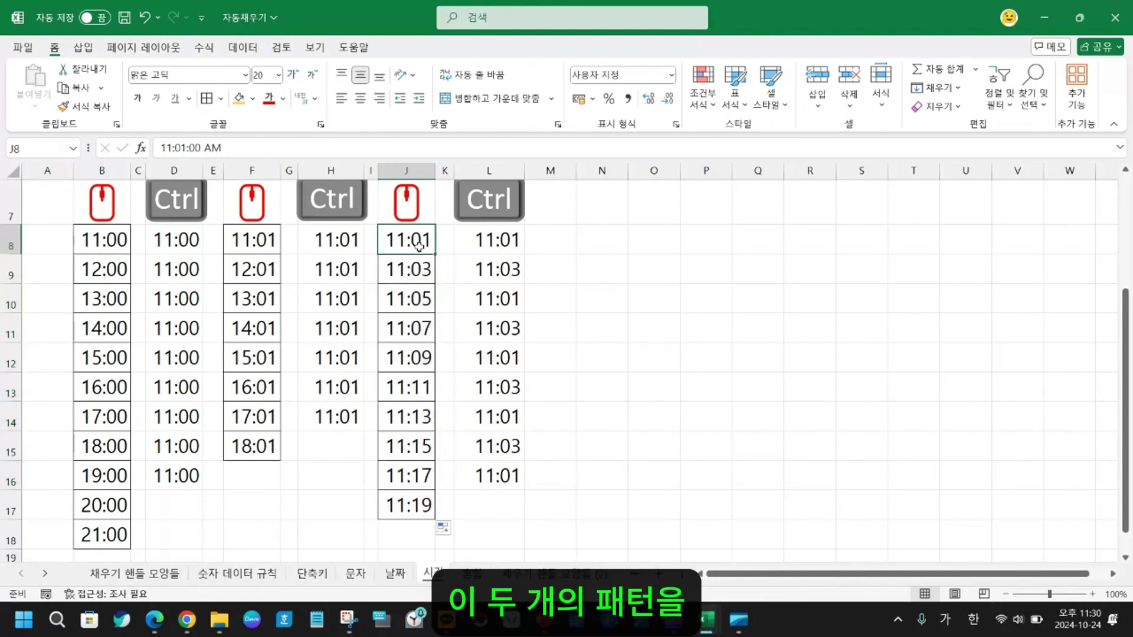
{"action": "left_click_drag", "start_coordinate": [411, 247], "coordinate": [422, 267]}
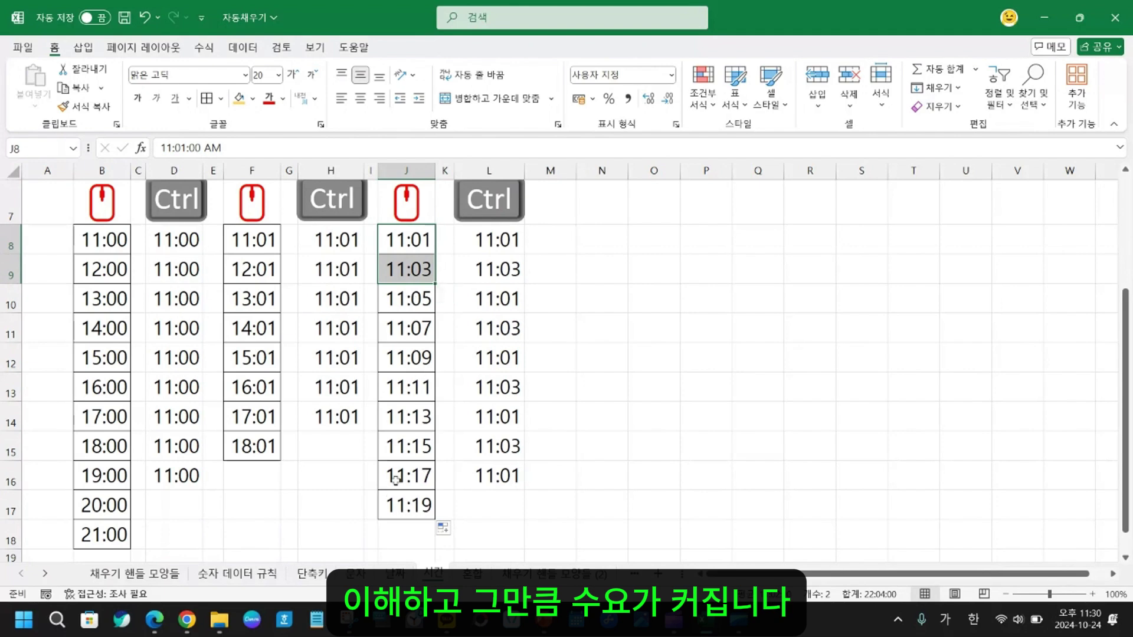
{"action": "scroll", "coordinate": [466, 394], "scroll_direction": "up", "scroll_amount": 2}
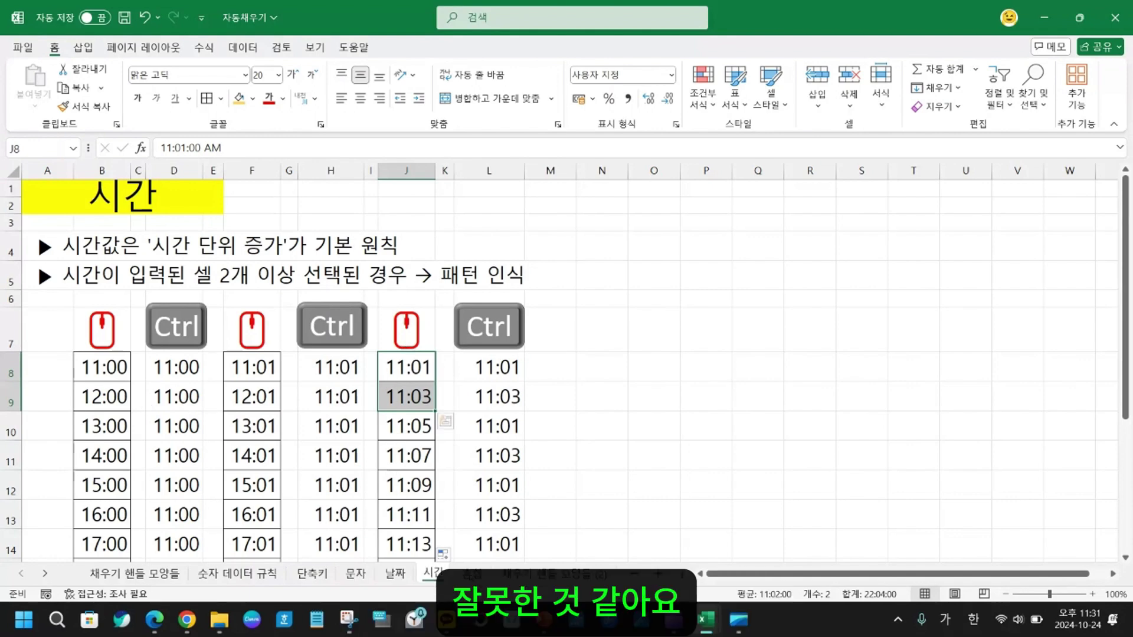
- Switch to the 혼합 sheet and reduce the height of row 2 below the title
{"action": "left_click", "coordinate": [472, 574]}
{"action": "scroll", "coordinate": [272, 517], "scroll_direction": "up", "scroll_amount": 2}
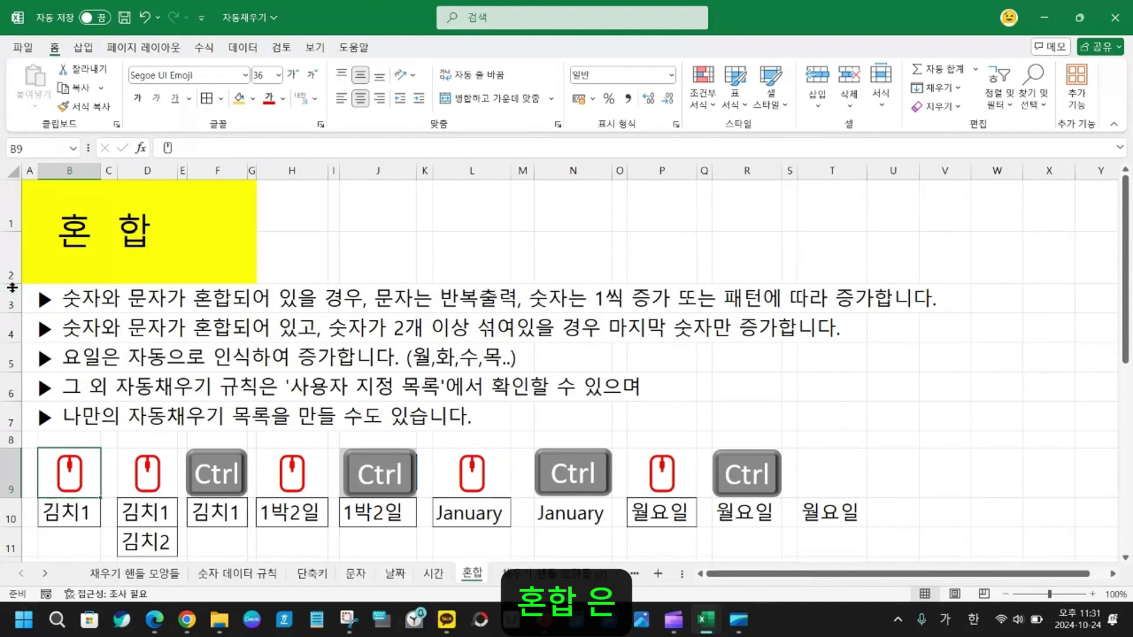
{"action": "left_click_drag", "start_coordinate": [12, 287], "coordinate": [12, 245]}
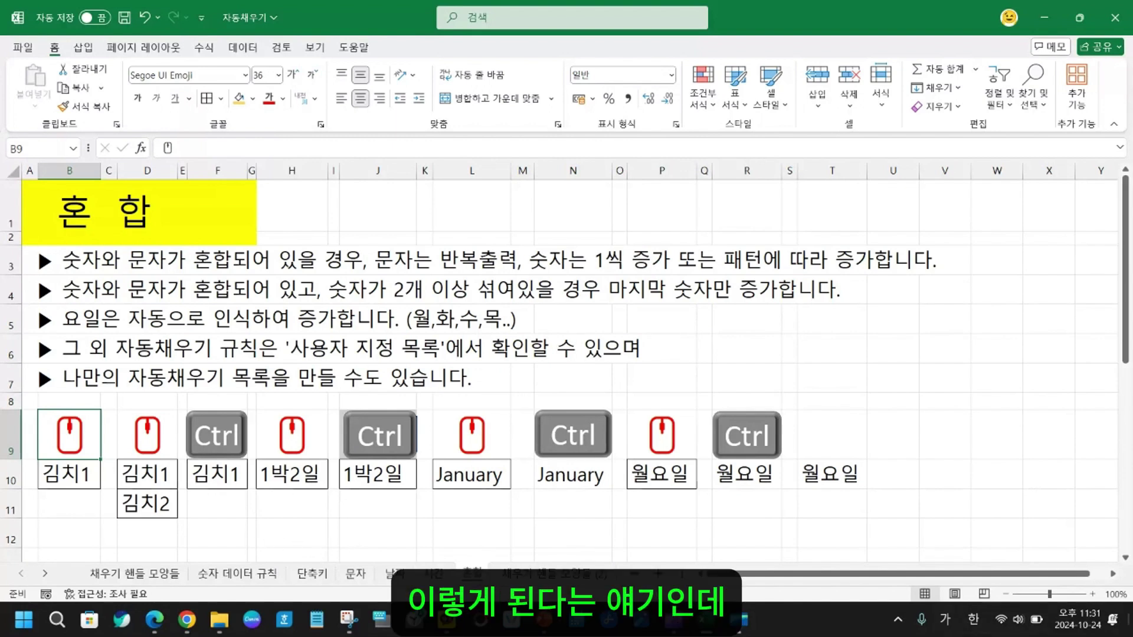
- Fill the incrementing 김치 series from B10 down to B18 and from D10:D11 down to D19, and compare the starting cells
{"action": "left_click", "coordinate": [81, 476]}
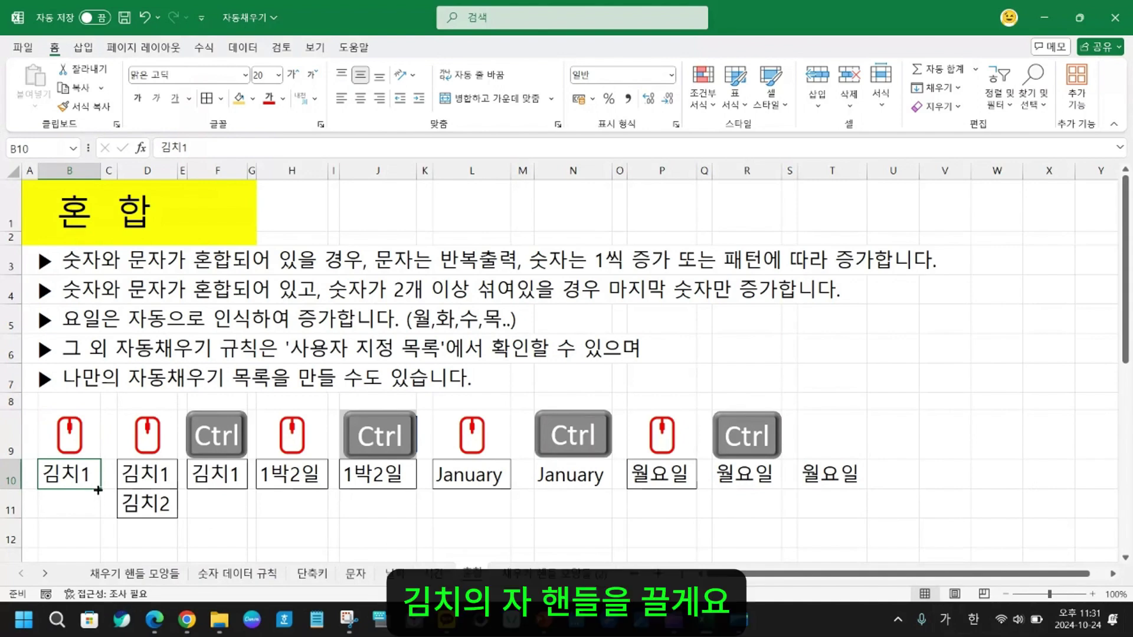
{"action": "mouse_move", "coordinate": [98, 489]}
{"action": "left_mouse_down"}
{"action": "mouse_move", "coordinate": [100, 558]}
{"action": "mouse_move", "coordinate": [111, 508]}
{"action": "left_mouse_up"}
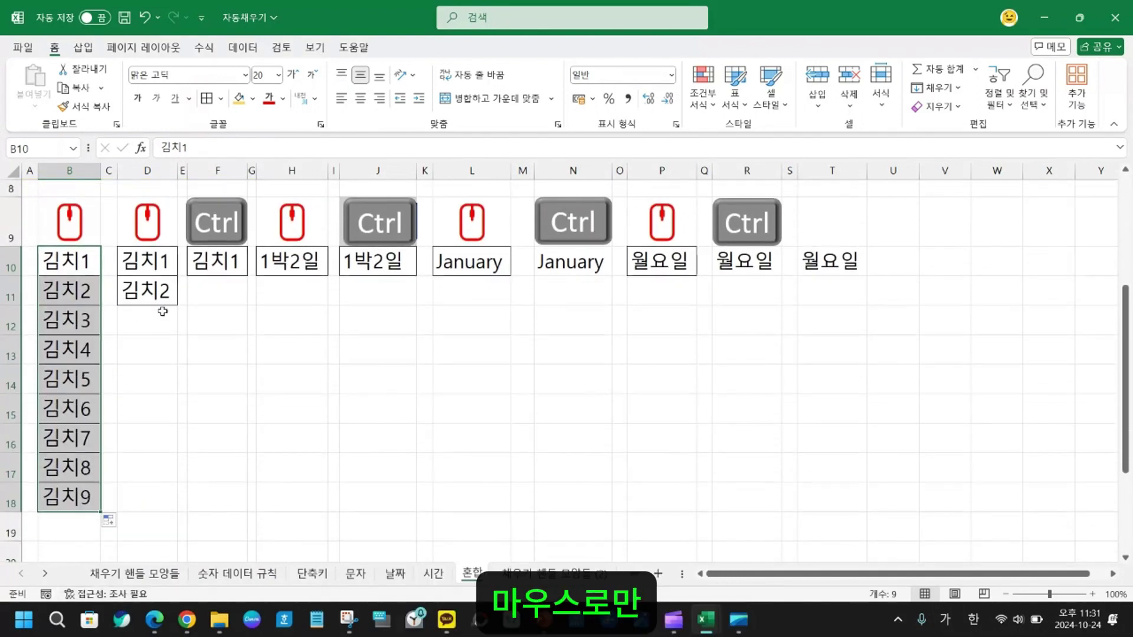
{"action": "left_click", "coordinate": [155, 271]}
{"action": "left_click_drag", "start_coordinate": [155, 276], "coordinate": [164, 298]}
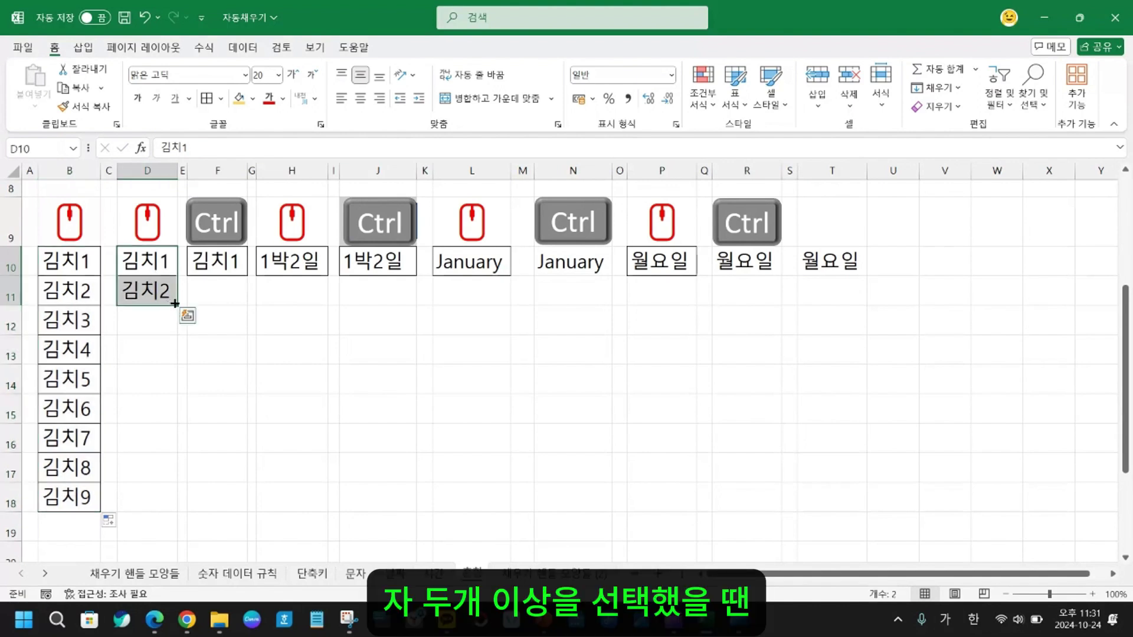
{"action": "left_click_drag", "start_coordinate": [175, 303], "coordinate": [169, 531]}
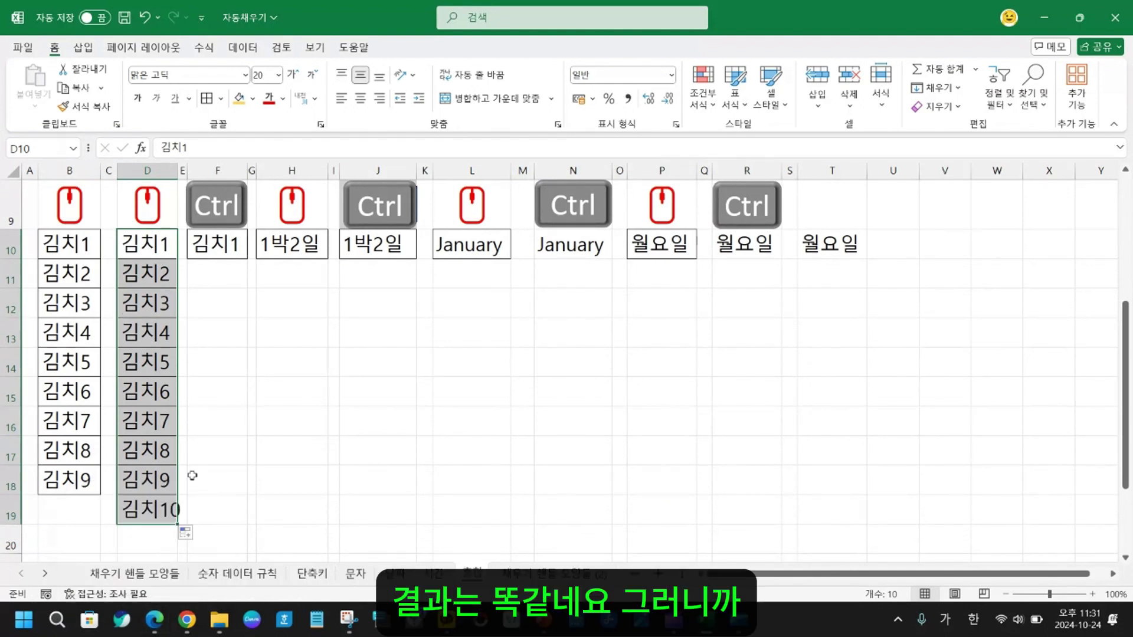
{"action": "left_click", "coordinate": [63, 254]}
{"action": "left_click", "coordinate": [124, 250]}
{"action": "left_click", "coordinate": [90, 248]}
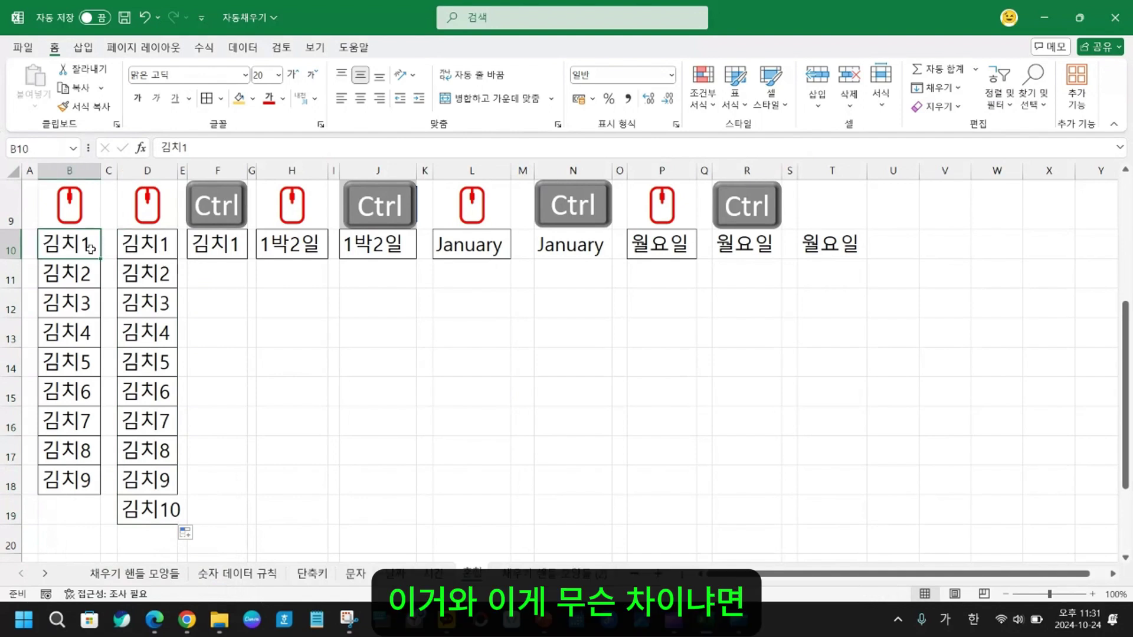
{"action": "left_click", "coordinate": [142, 245]}
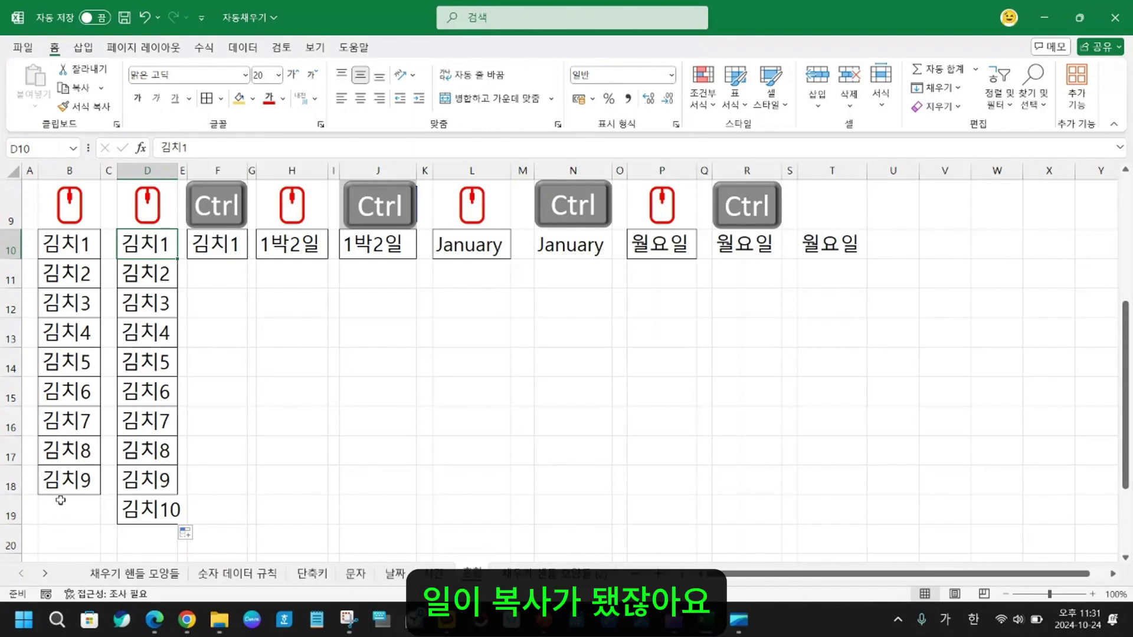
- Fill identical copies of 김치1 from F10 down to F16
{"action": "scroll", "coordinate": [60, 500], "scroll_direction": "up", "scroll_amount": 2}
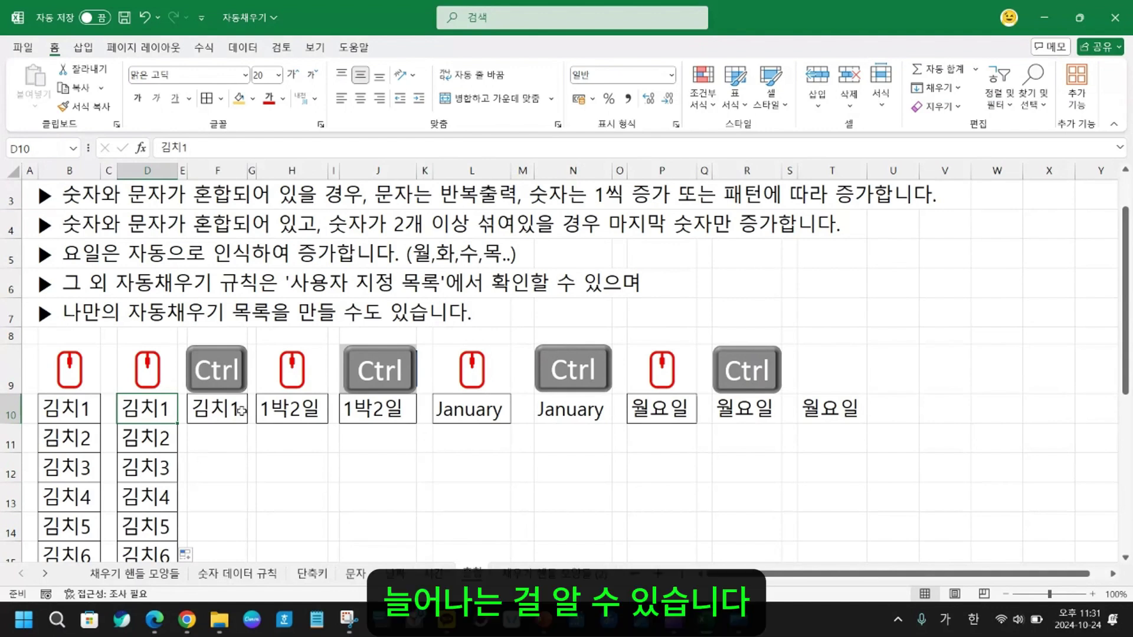
{"action": "left_click", "coordinate": [223, 414]}
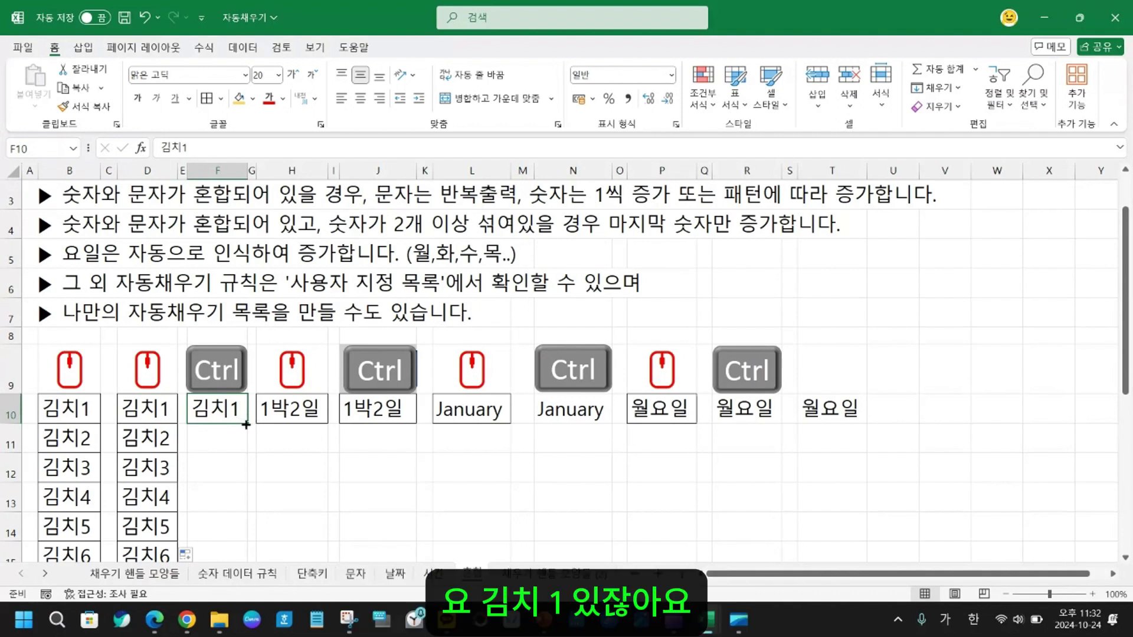
{"action": "left_click_drag", "start_coordinate": [246, 423], "coordinate": [204, 583]}
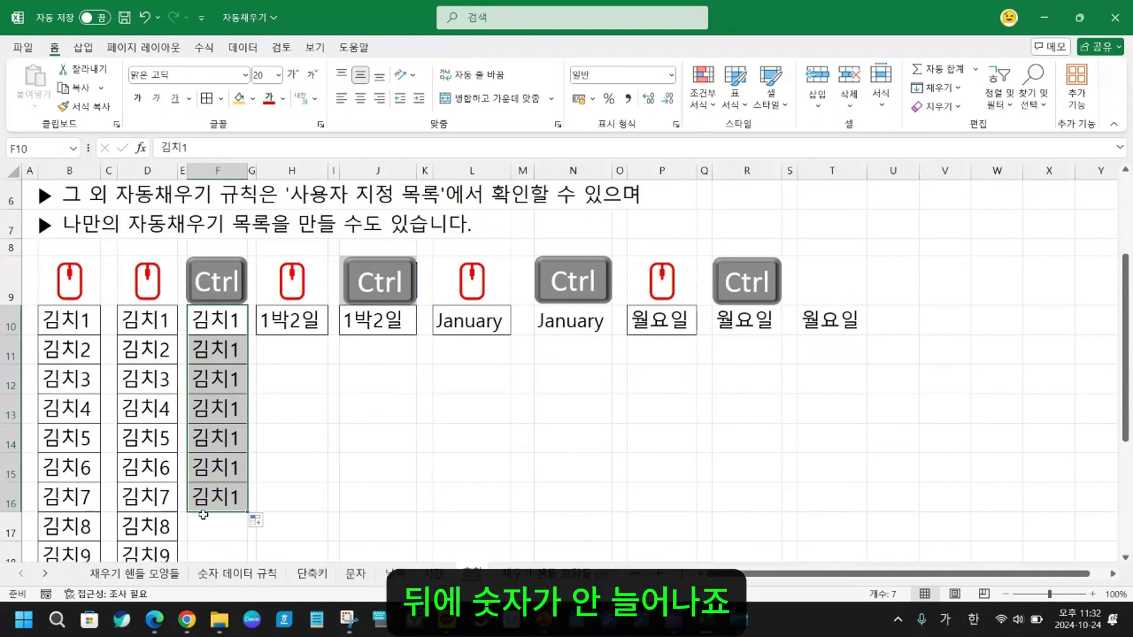
- Fill 1박2일 from H10 down to H17 as an incrementing series and from J10 down to J17 as identical copies
{"action": "left_click", "coordinate": [300, 336]}
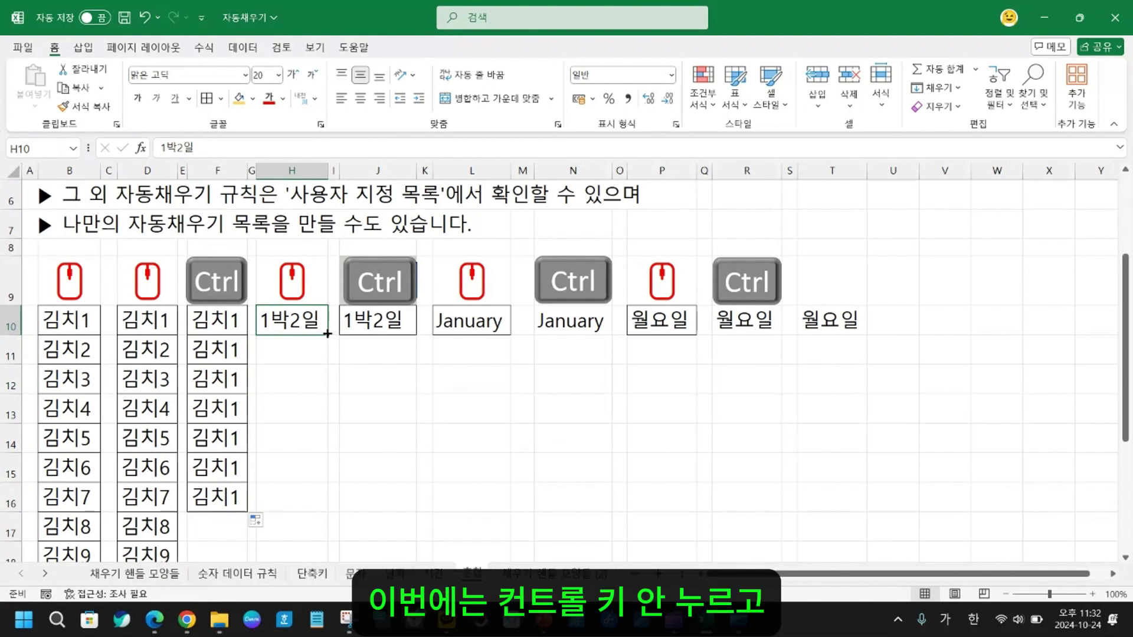
{"action": "left_click_drag", "start_coordinate": [328, 334], "coordinate": [312, 550]}
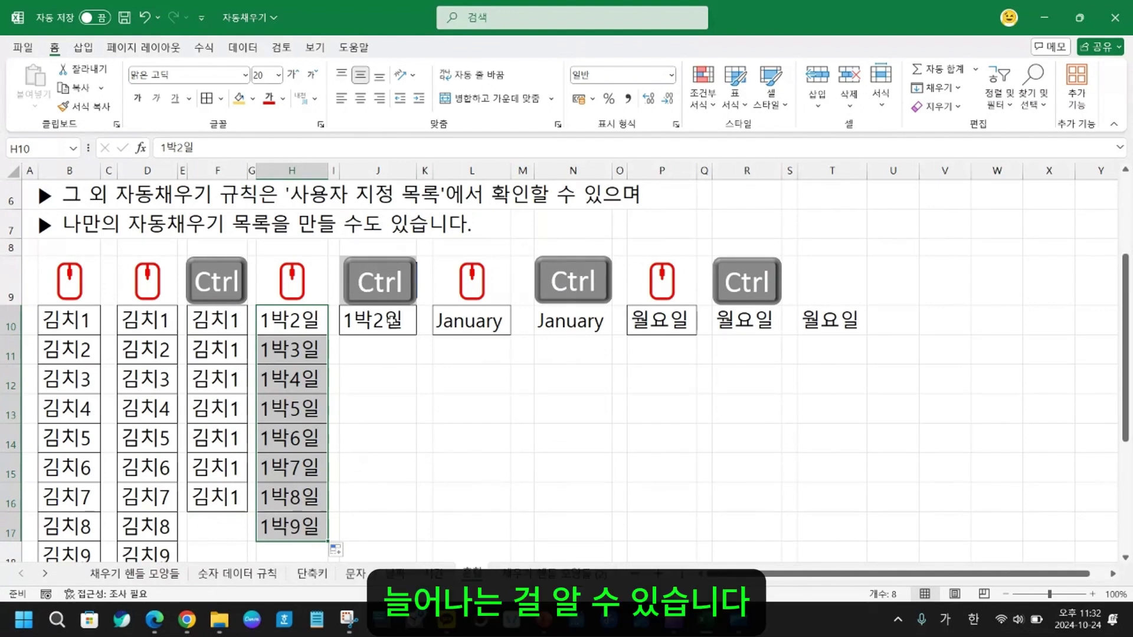
{"action": "left_click", "coordinate": [390, 320]}
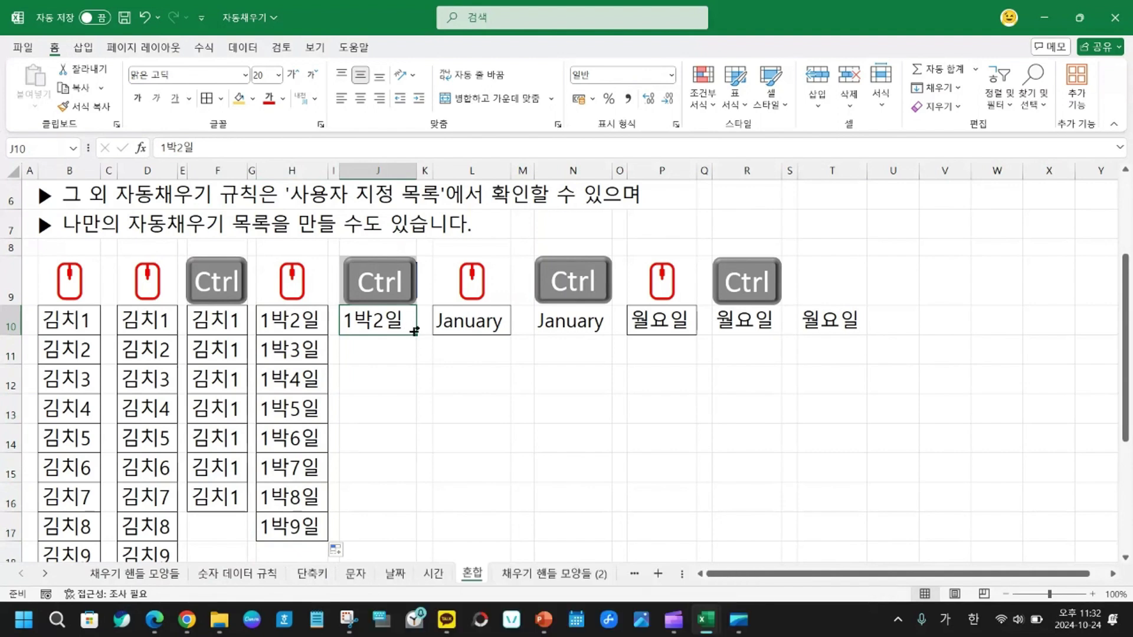
{"action": "left_click_drag", "start_coordinate": [414, 331], "coordinate": [401, 560]}
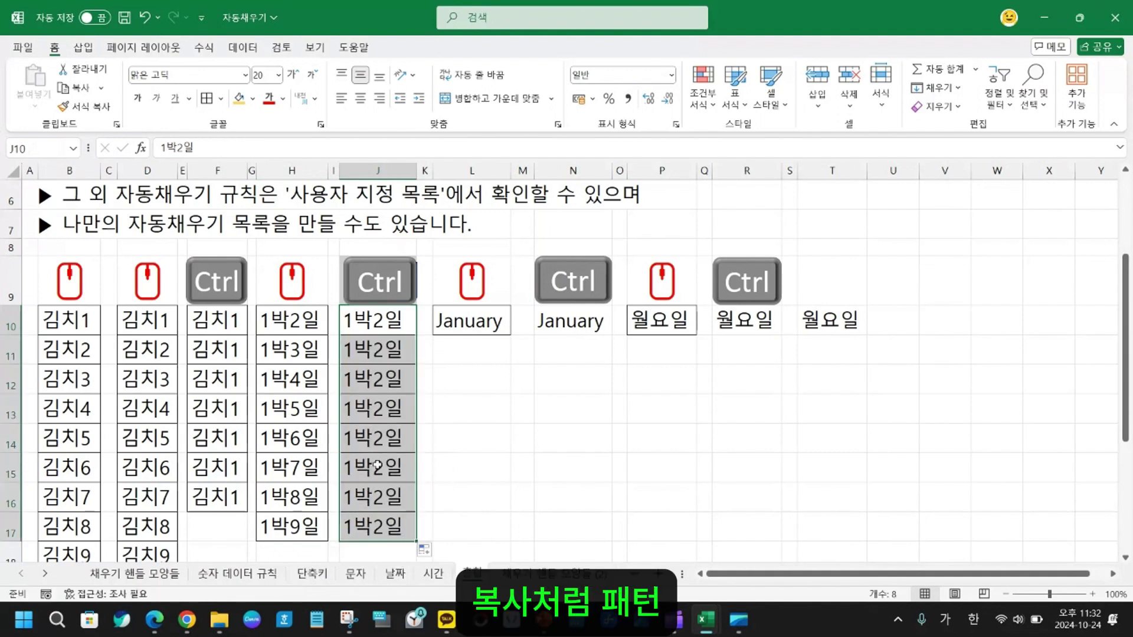
- Fill the month names from January in L10 down to November, and extend the series to December in L21
{"action": "left_click", "coordinate": [472, 326]}
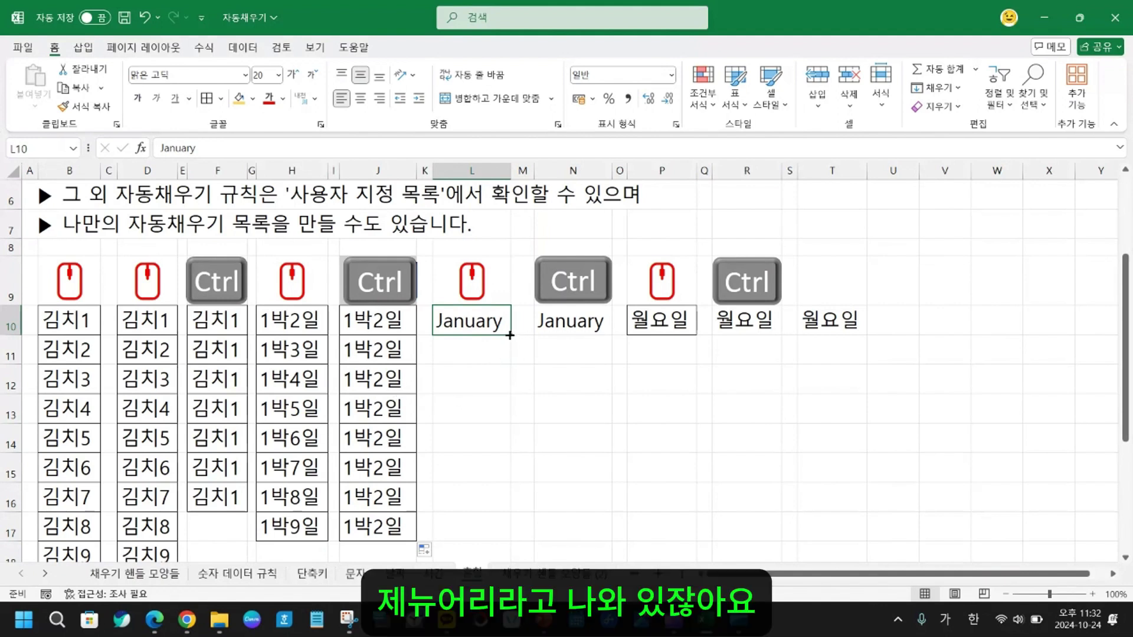
{"action": "left_click_drag", "start_coordinate": [509, 335], "coordinate": [509, 504]}
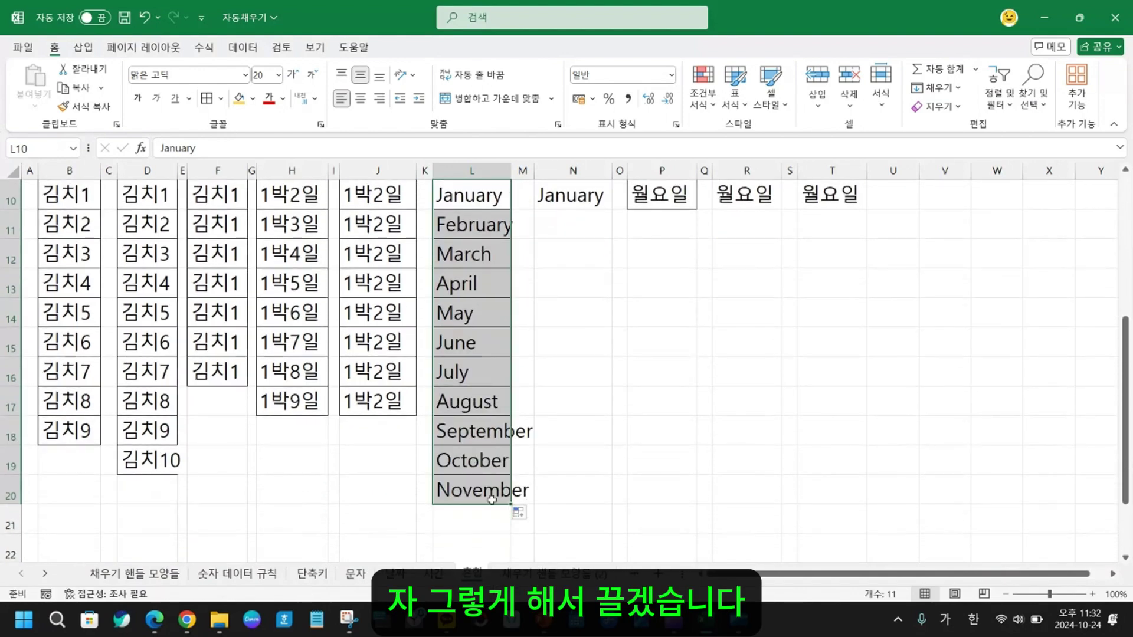
{"action": "scroll", "coordinate": [471, 328], "scroll_direction": "up", "scroll_amount": 1}
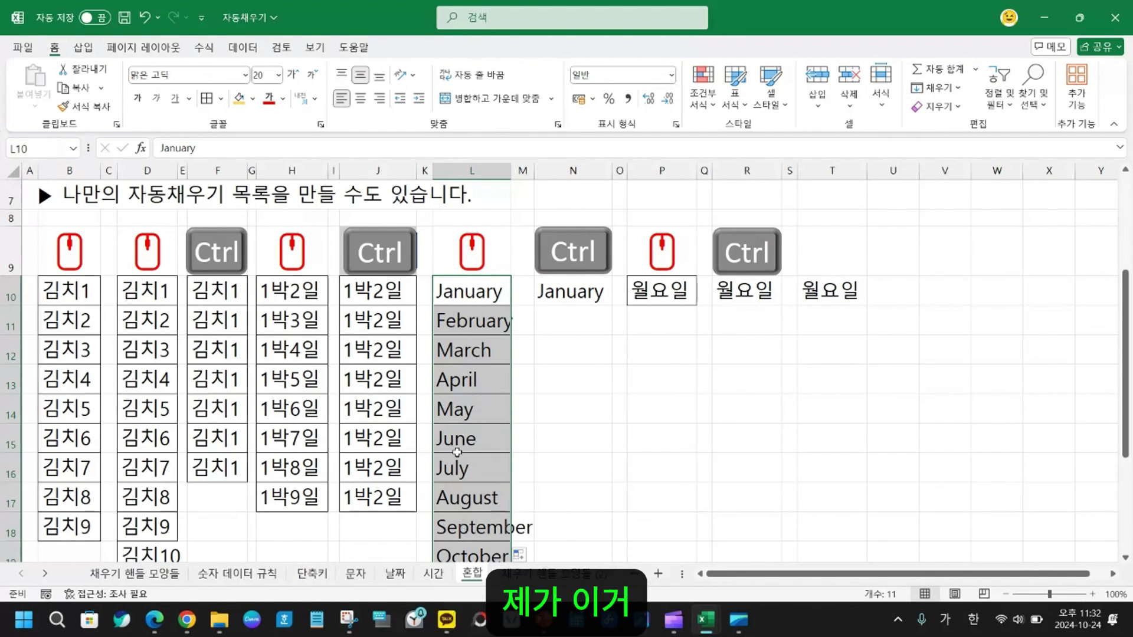
{"action": "scroll", "coordinate": [457, 452], "scroll_direction": "down", "scroll_amount": 1}
{"action": "scroll", "coordinate": [457, 453], "scroll_direction": "up", "scroll_amount": 1}
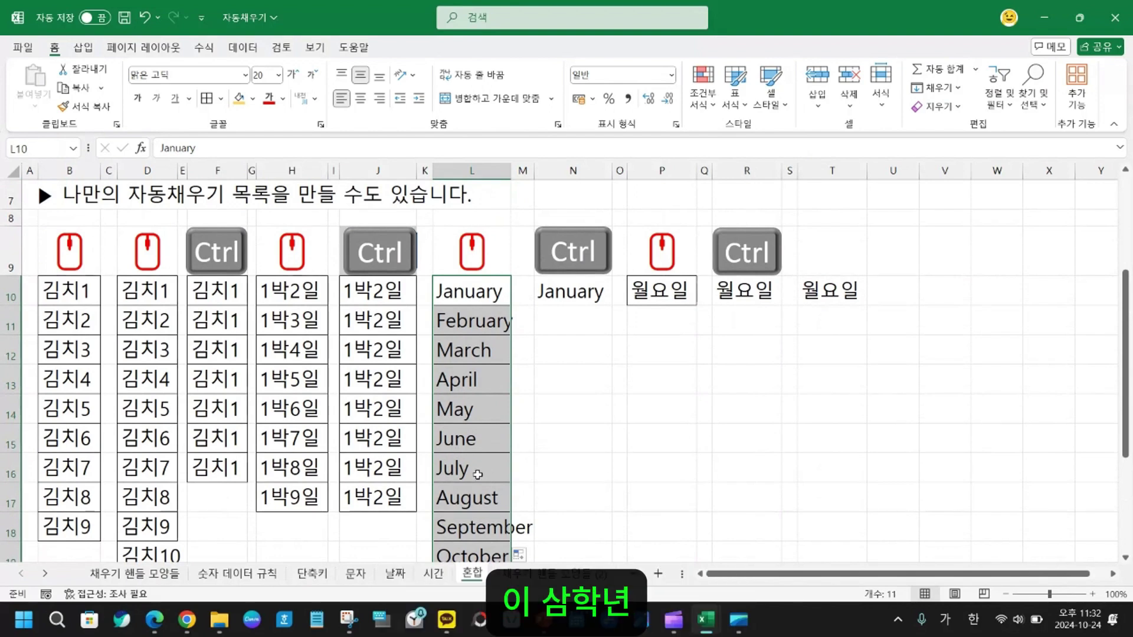
{"action": "scroll", "coordinate": [473, 484], "scroll_direction": "down", "scroll_amount": 1}
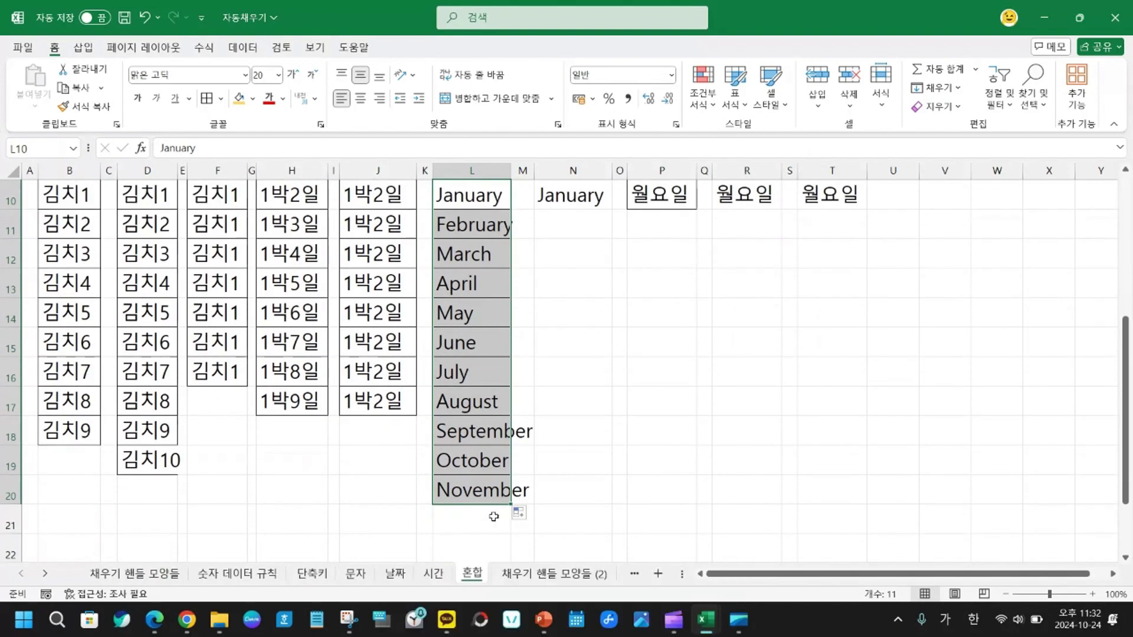
{"action": "left_click_drag", "start_coordinate": [510, 505], "coordinate": [509, 525]}
{"action": "scroll", "coordinate": [479, 422], "scroll_direction": "up", "scroll_amount": 2}
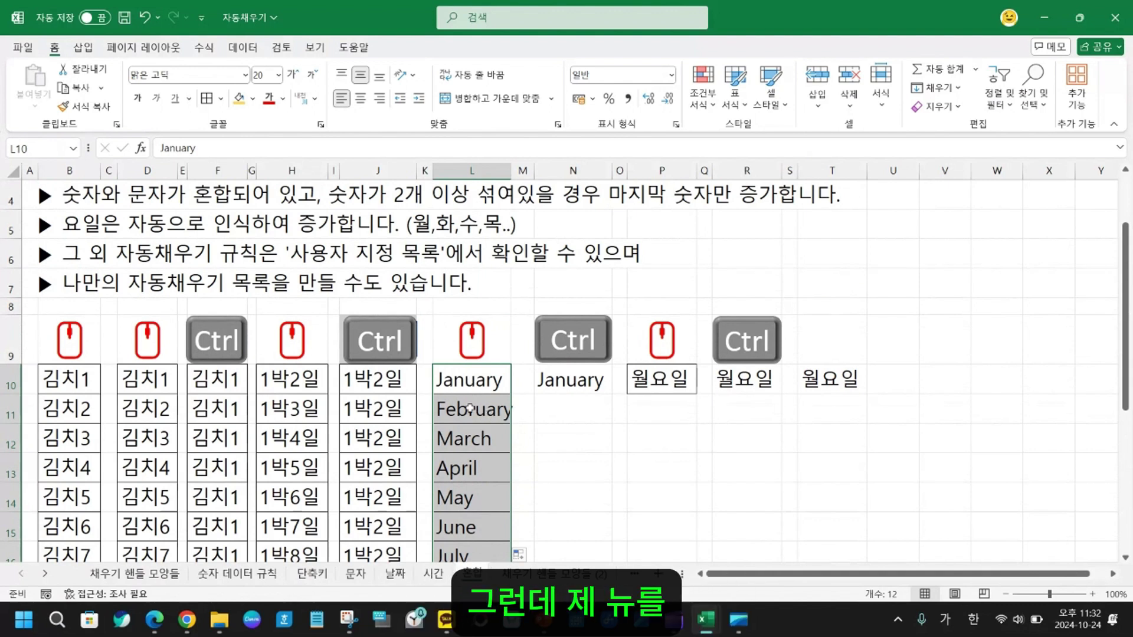
{"action": "scroll", "coordinate": [479, 446], "scroll_direction": "down", "scroll_amount": 1}
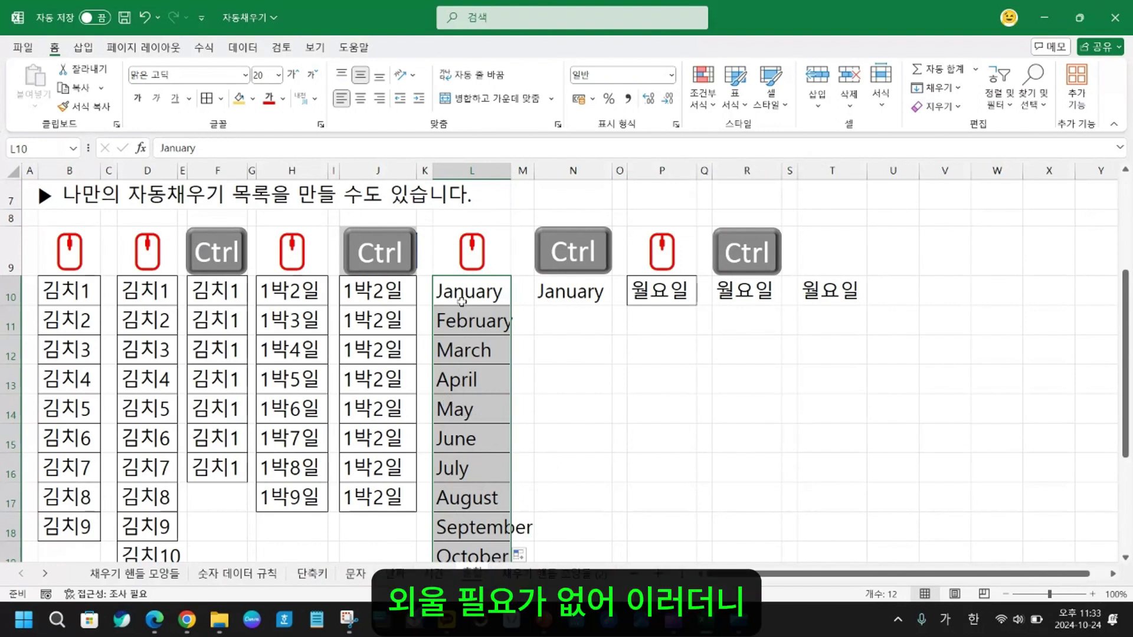
- Refill the months from January in L10 down to L21 and widen column L to fit the longest month names
{"action": "left_click", "coordinate": [499, 293]}
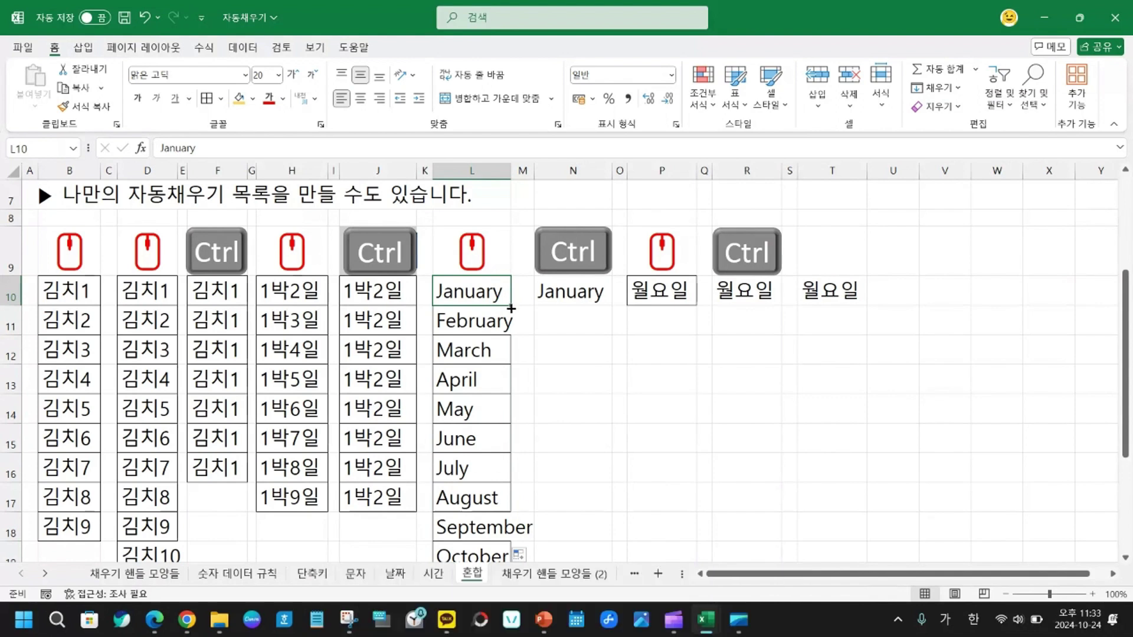
{"action": "left_click_drag", "start_coordinate": [511, 307], "coordinate": [512, 448]}
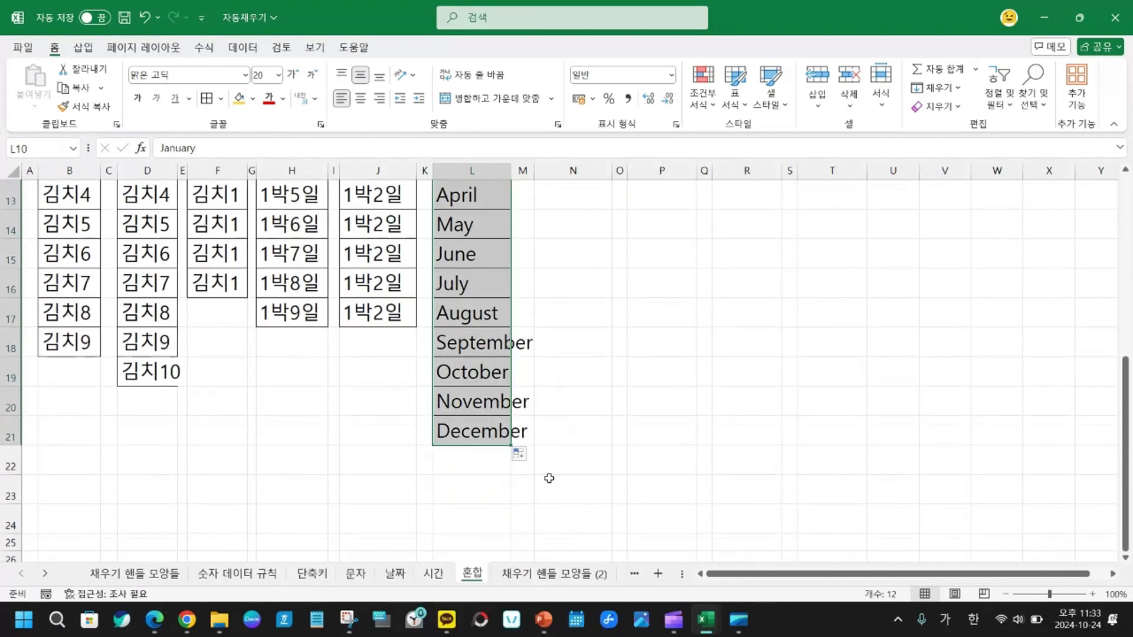
{"action": "scroll", "coordinate": [536, 475], "scroll_direction": "up", "scroll_amount": 2}
{"action": "left_click_drag", "start_coordinate": [508, 176], "coordinate": [544, 177]}
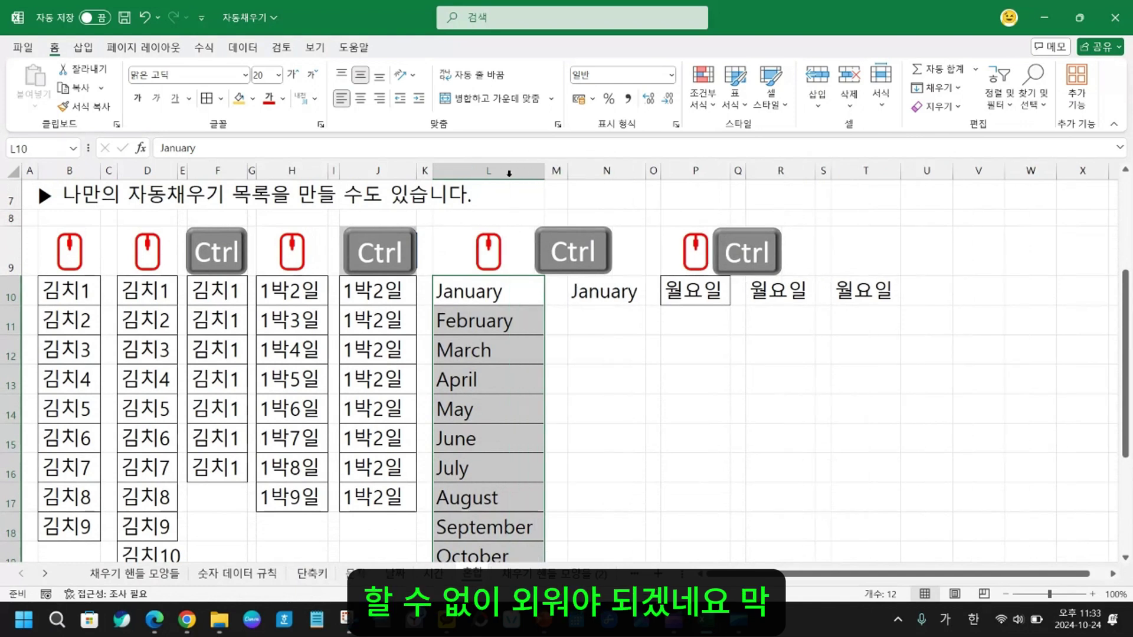
{"action": "left_click", "coordinate": [606, 341]}
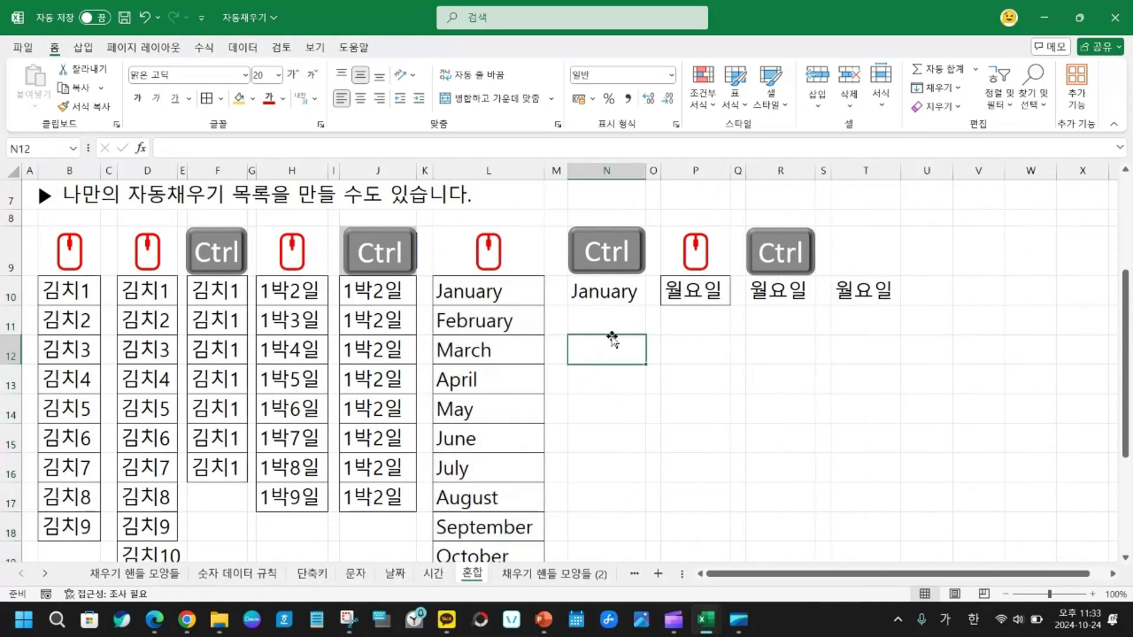
- Fill identical copies of January from N10 down to N18 and select the copies in N11:N18
{"action": "left_click", "coordinate": [613, 295]}
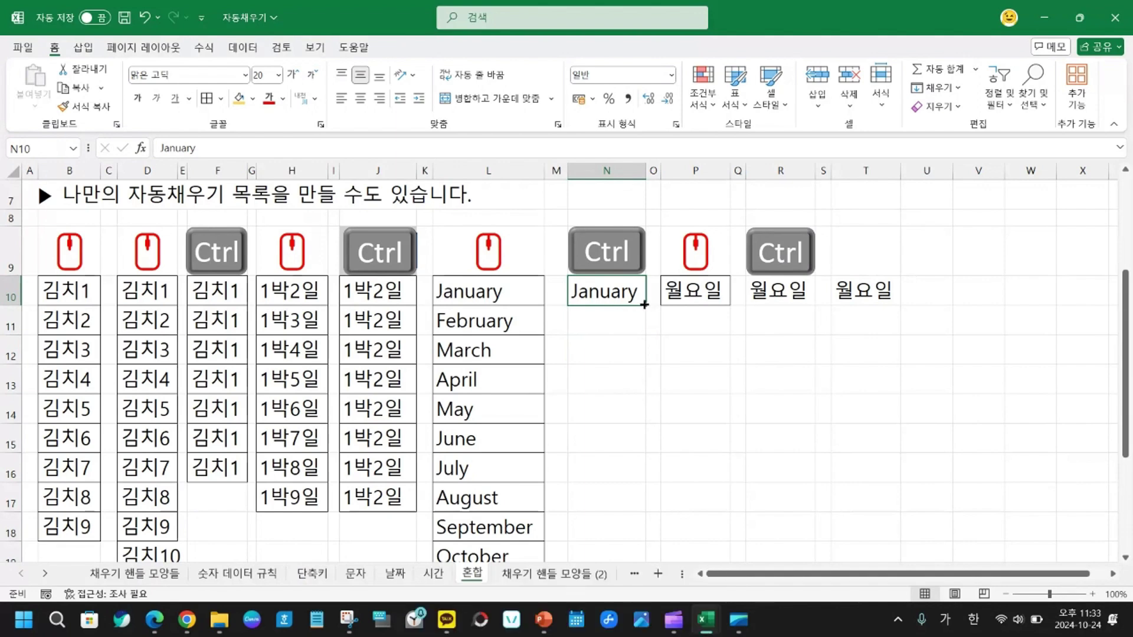
{"action": "left_click_drag", "start_coordinate": [644, 303], "coordinate": [610, 520]}
{"action": "left_click_drag", "start_coordinate": [611, 298], "coordinate": [600, 506]}
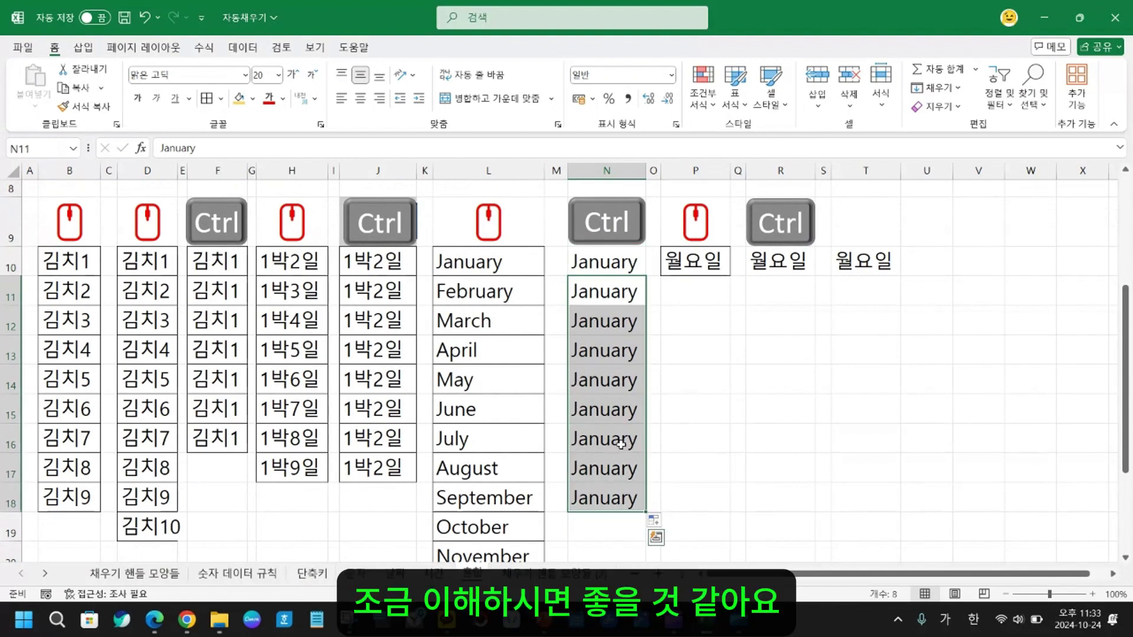
- Fill the weekdays from 월요일 in P10 down to P20 as a series and identical copies of 월요일 from R10 down to R19
{"action": "left_click", "coordinate": [694, 378]}
{"action": "left_click", "coordinate": [702, 259]}
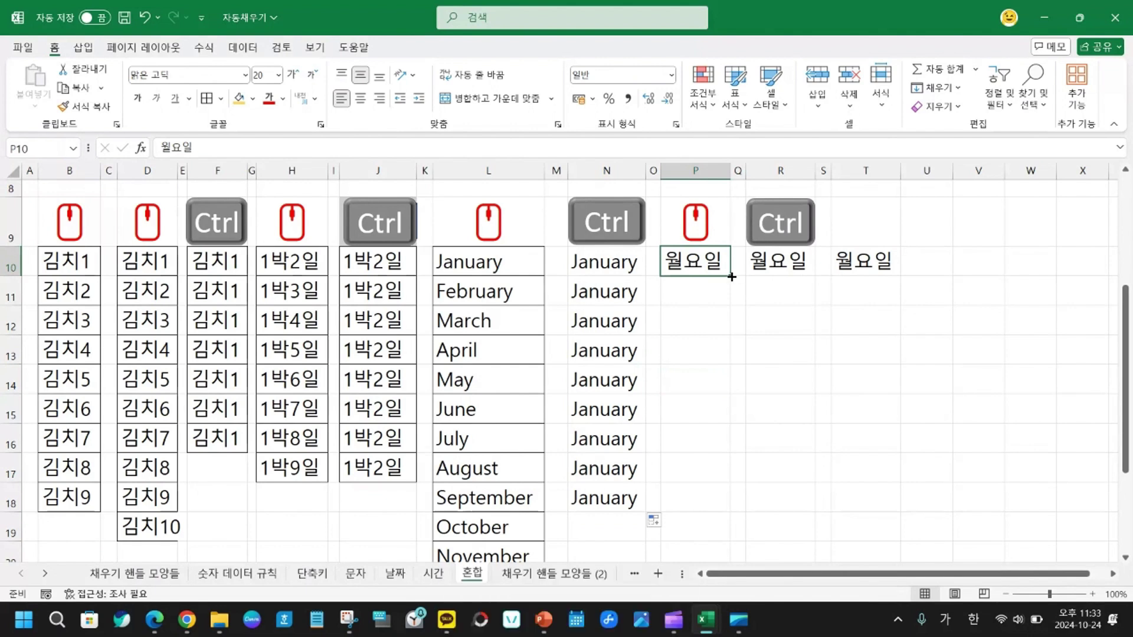
{"action": "left_click_drag", "start_coordinate": [731, 277], "coordinate": [732, 554]}
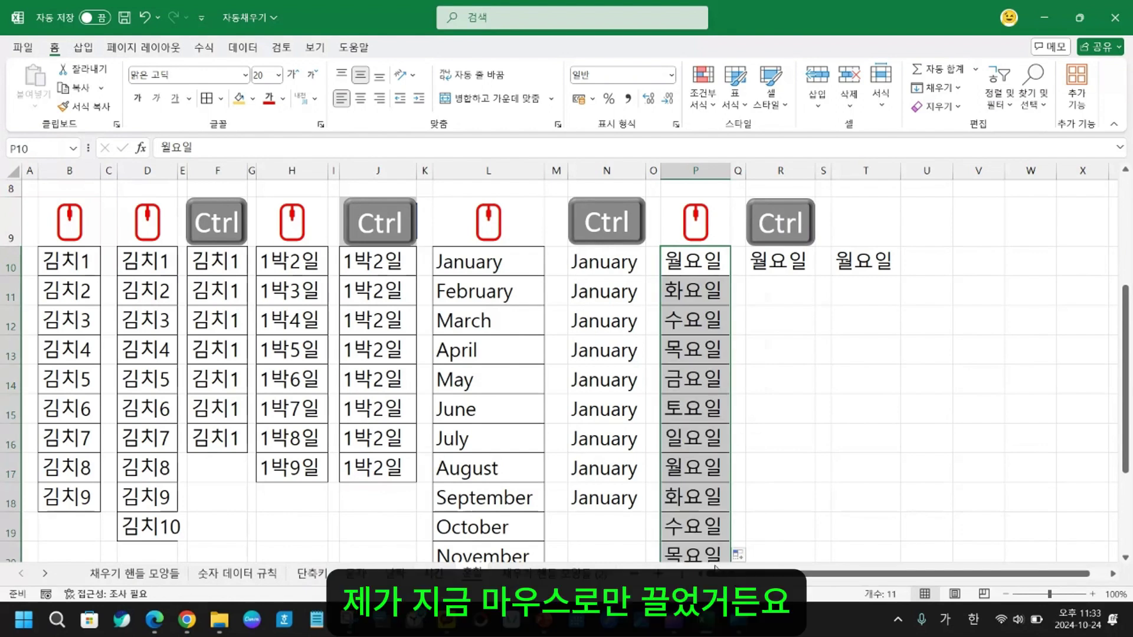
{"action": "left_click", "coordinate": [788, 265]}
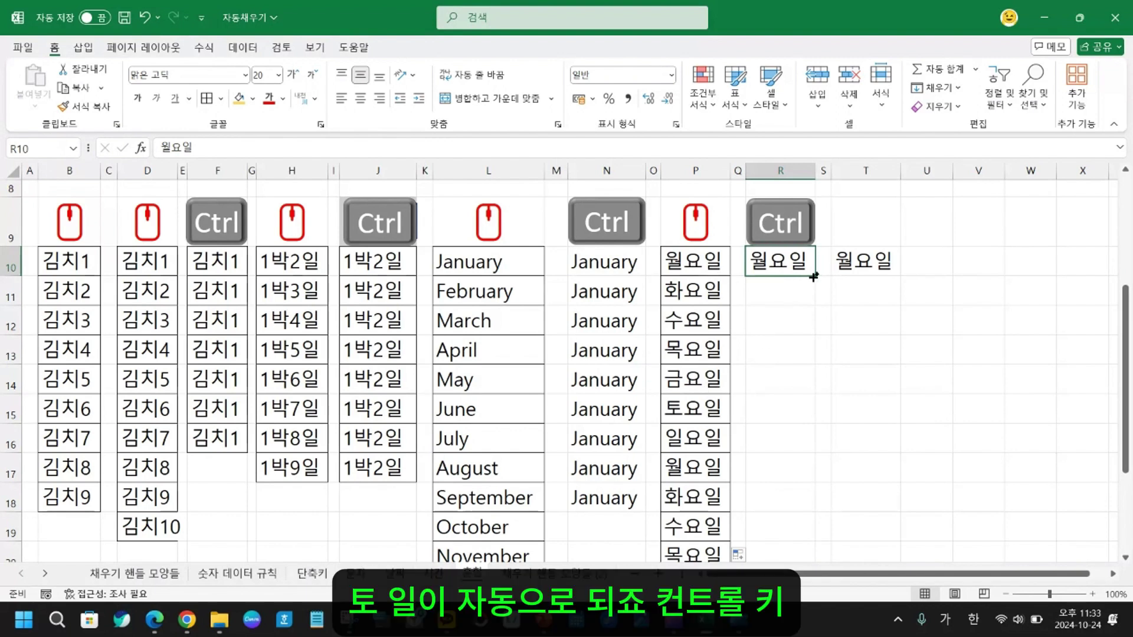
{"action": "left_click_drag", "start_coordinate": [814, 277], "coordinate": [802, 528]}
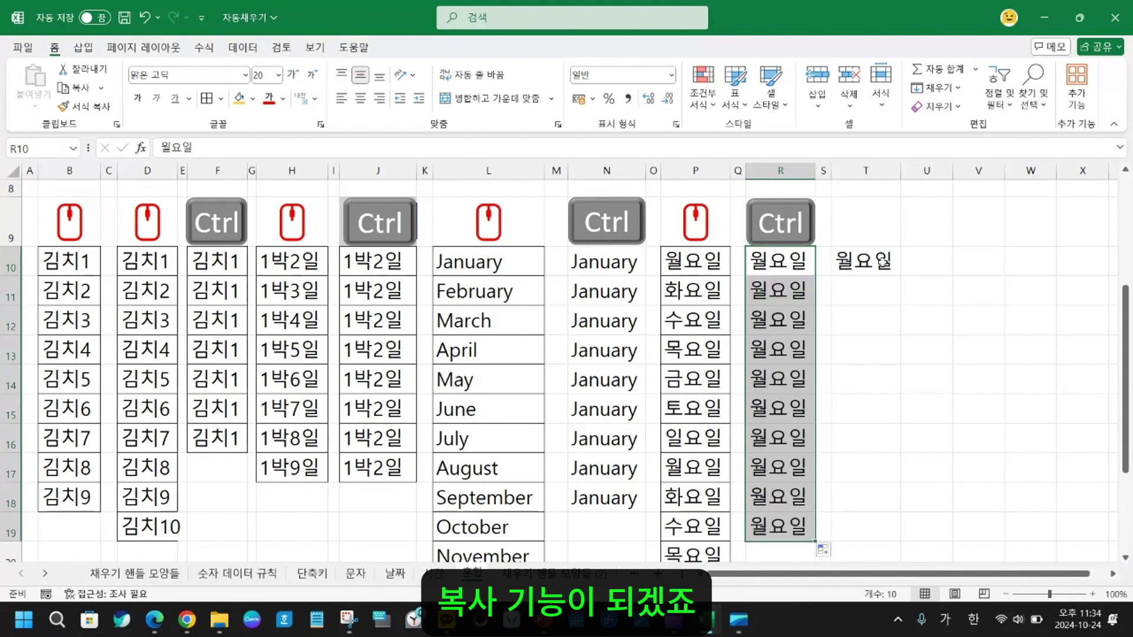
- Replace the weekday in T10 with the English name Monday
{"action": "left_click", "coordinate": [881, 261]}
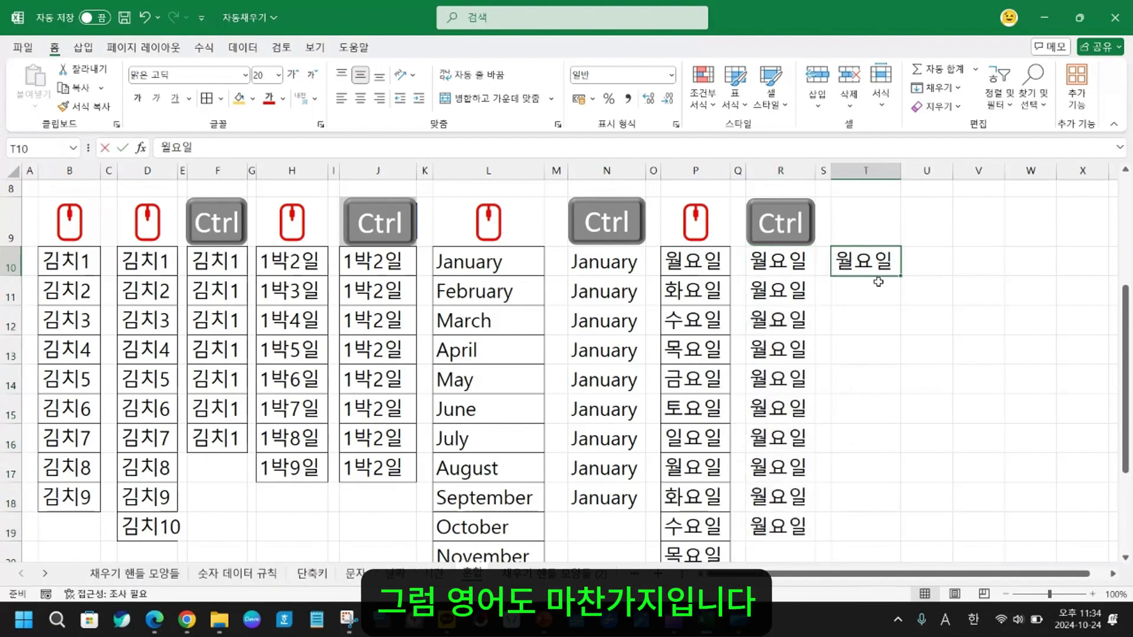
{"action": "type", "text": "Mon"}
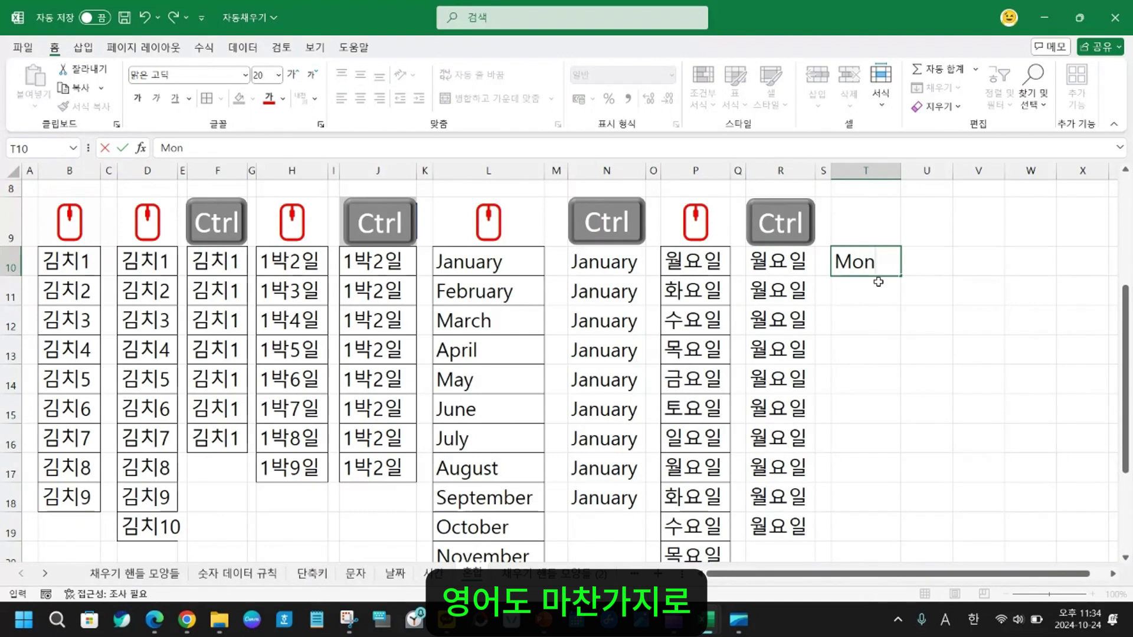
{"action": "type", "text": "day"}
{"action": "key", "text": "Return"}
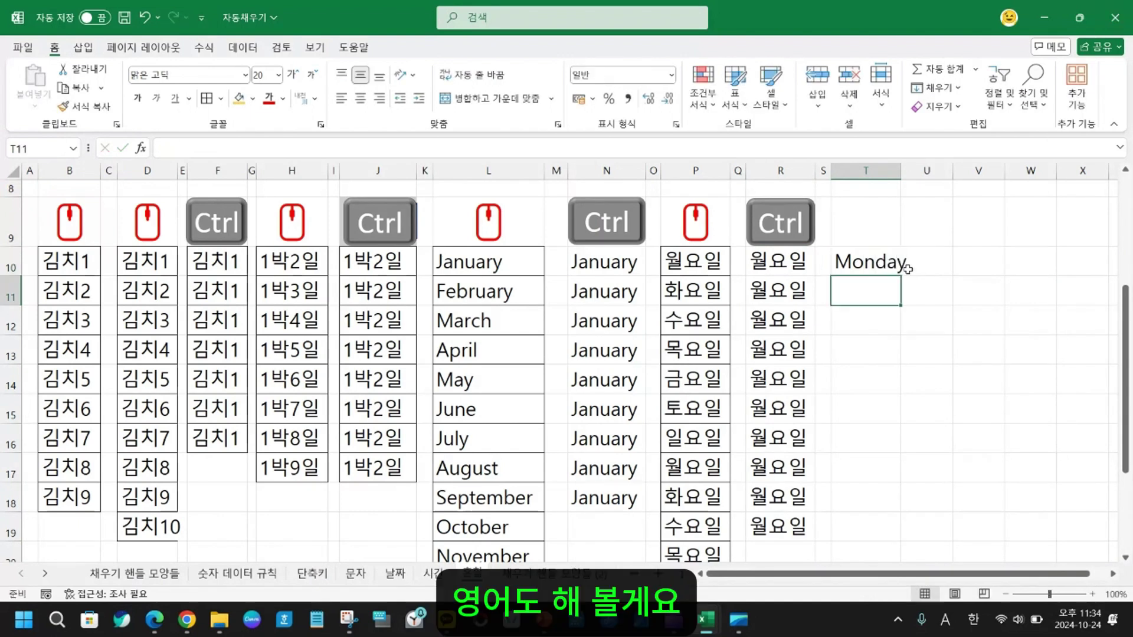
- Fill the English weekday series from Monday in T10 down to T19 and autofit the width of column T
{"action": "left_click", "coordinate": [873, 261]}
{"action": "left_click_drag", "start_coordinate": [900, 276], "coordinate": [892, 534]}
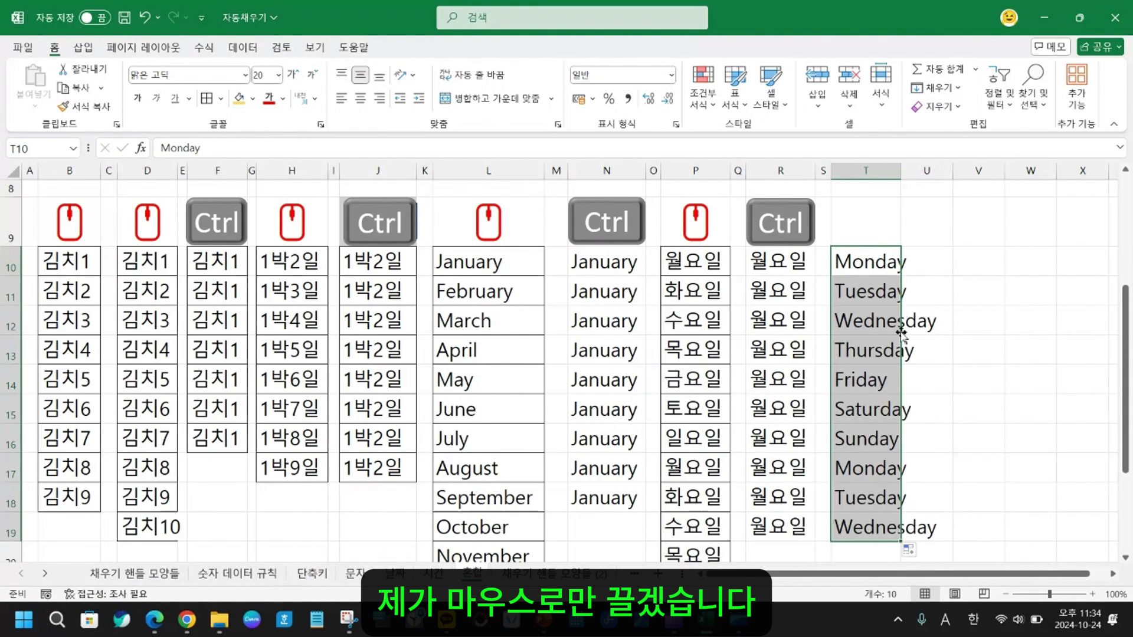
{"action": "left_click", "coordinate": [913, 253]}
{"action": "double_click", "coordinate": [901, 171]}
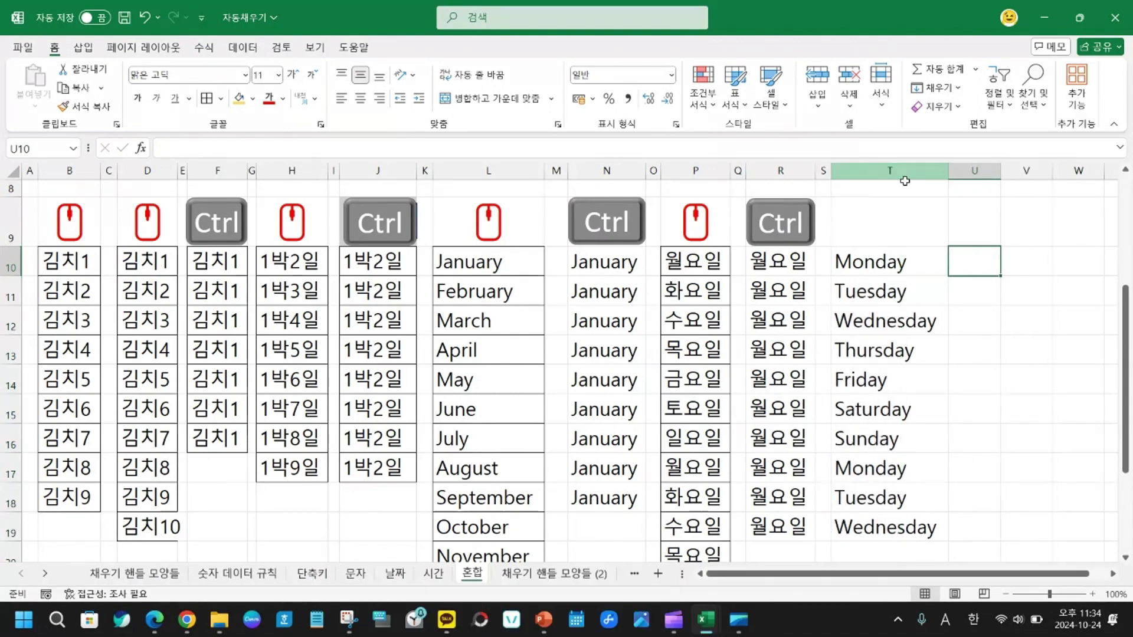
- Copy the mouse symbol from P9 to T9 above the English weekday series
{"action": "left_click", "coordinate": [690, 227]}
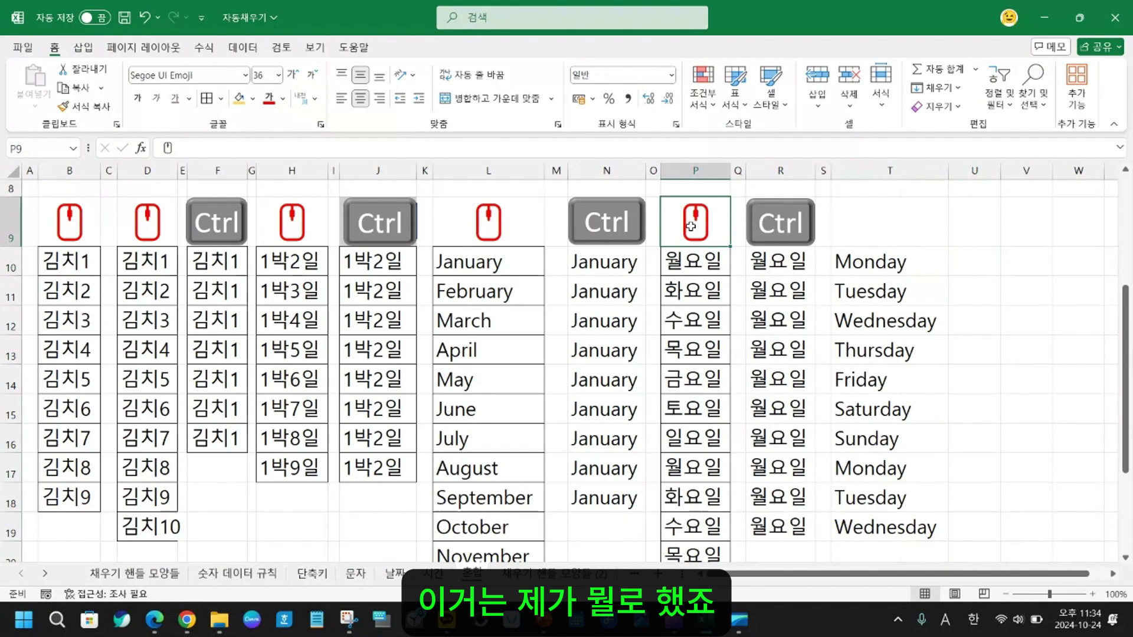
{"action": "key", "text": "ctrl+c"}
{"action": "left_click", "coordinate": [873, 223]}
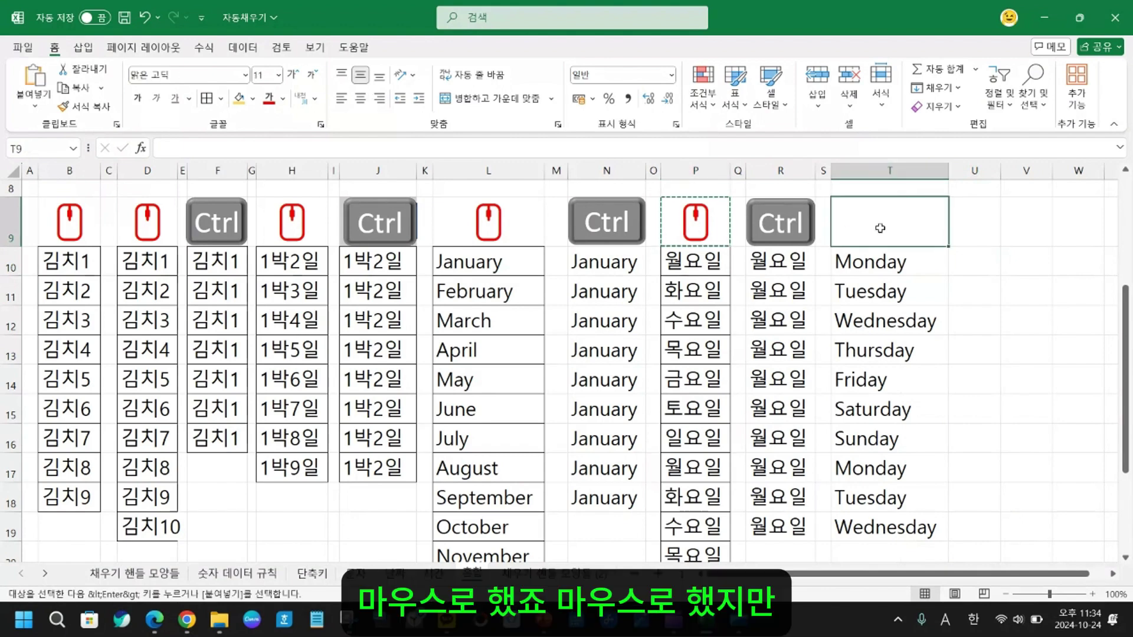
{"action": "key", "text": "ctrl+v"}
{"action": "left_click", "coordinate": [813, 233]}
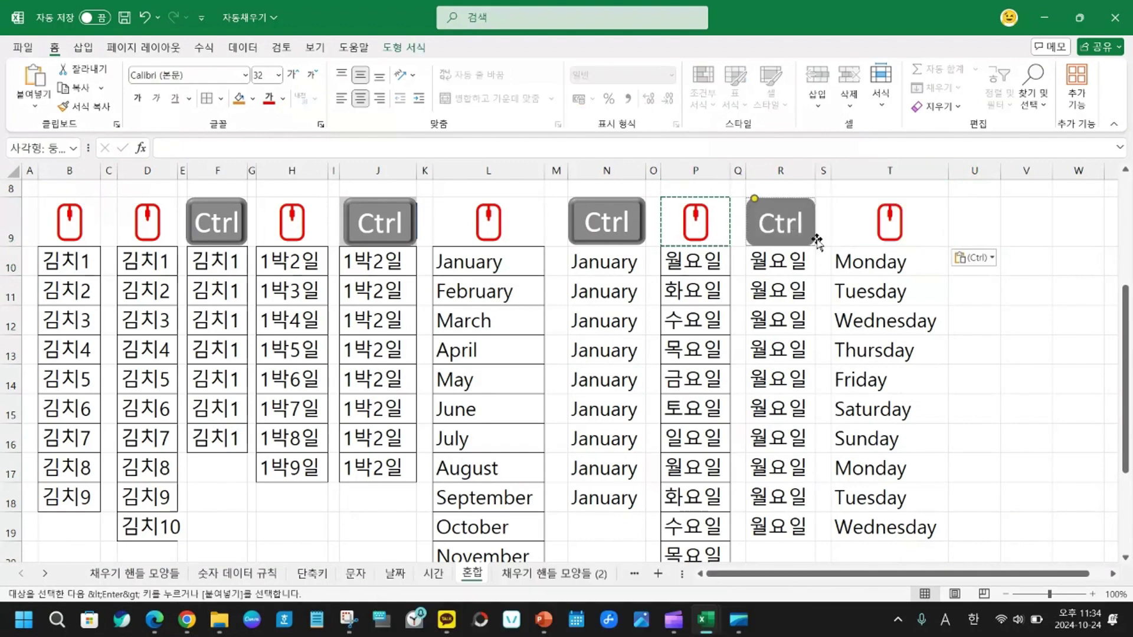
{"action": "key", "text": "Escape"}
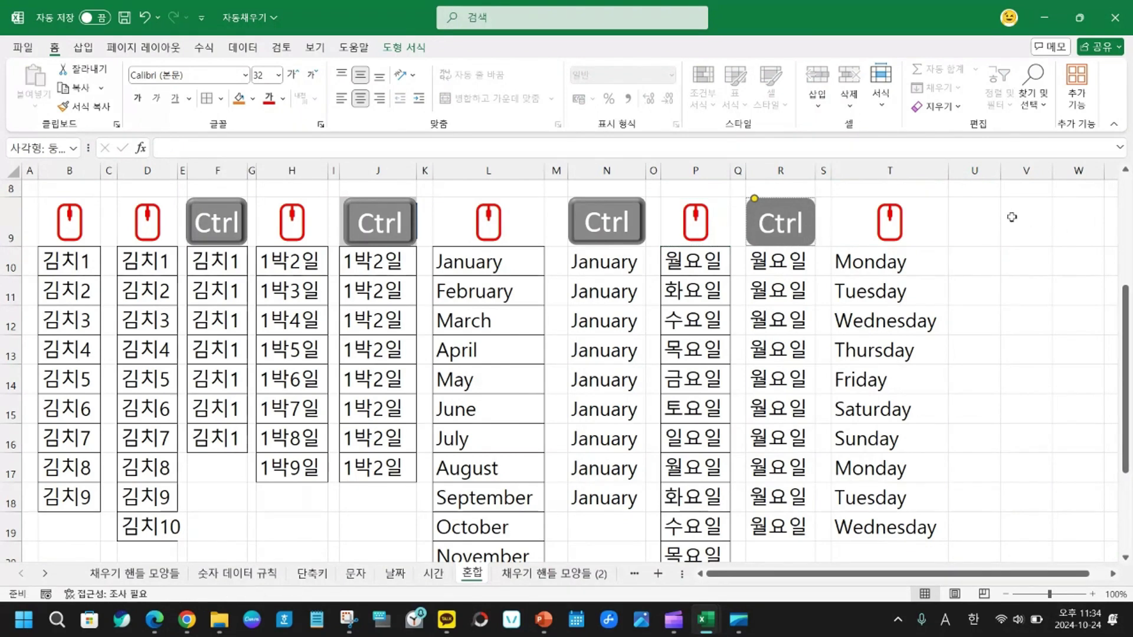
- Duplicate the Ctrl key shape above column R and position the copy above column U
{"action": "left_click", "coordinate": [988, 216]}
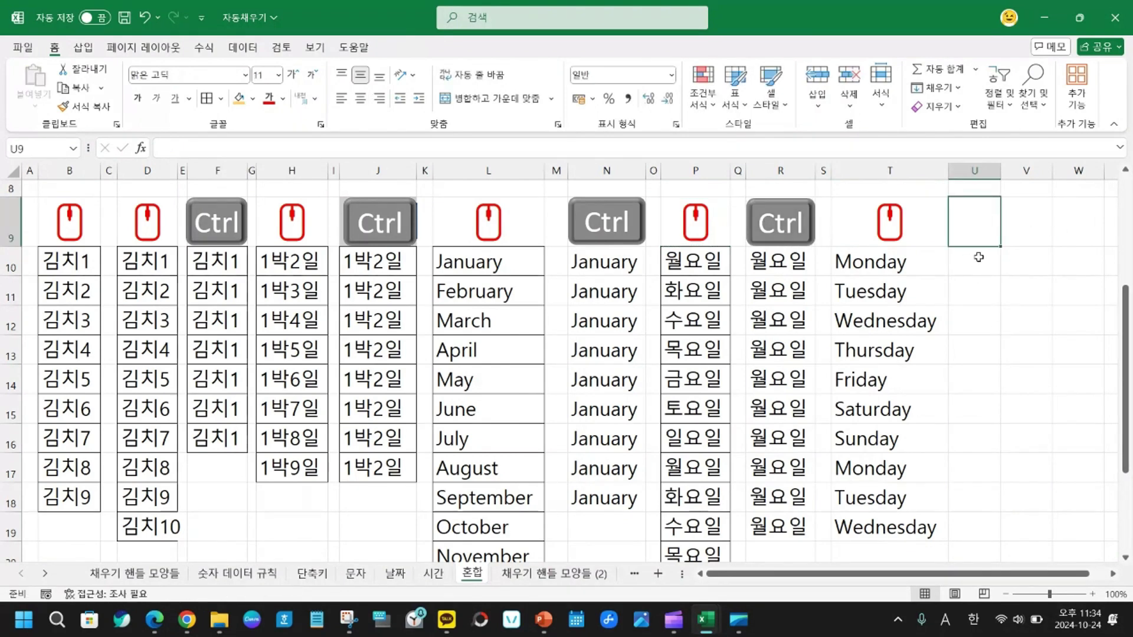
{"action": "left_click", "coordinate": [795, 242]}
{"action": "left_click_drag", "start_coordinate": [798, 245], "coordinate": [967, 247]}
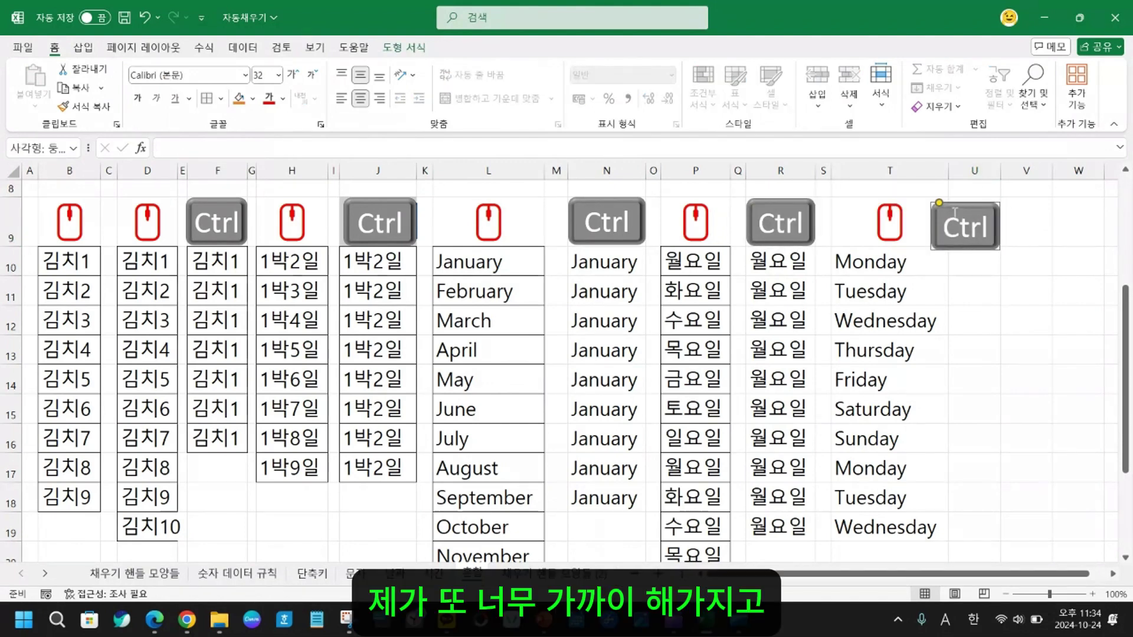
{"action": "left_click_drag", "start_coordinate": [962, 207], "coordinate": [962, 202]}
{"action": "left_click", "coordinate": [991, 258]}
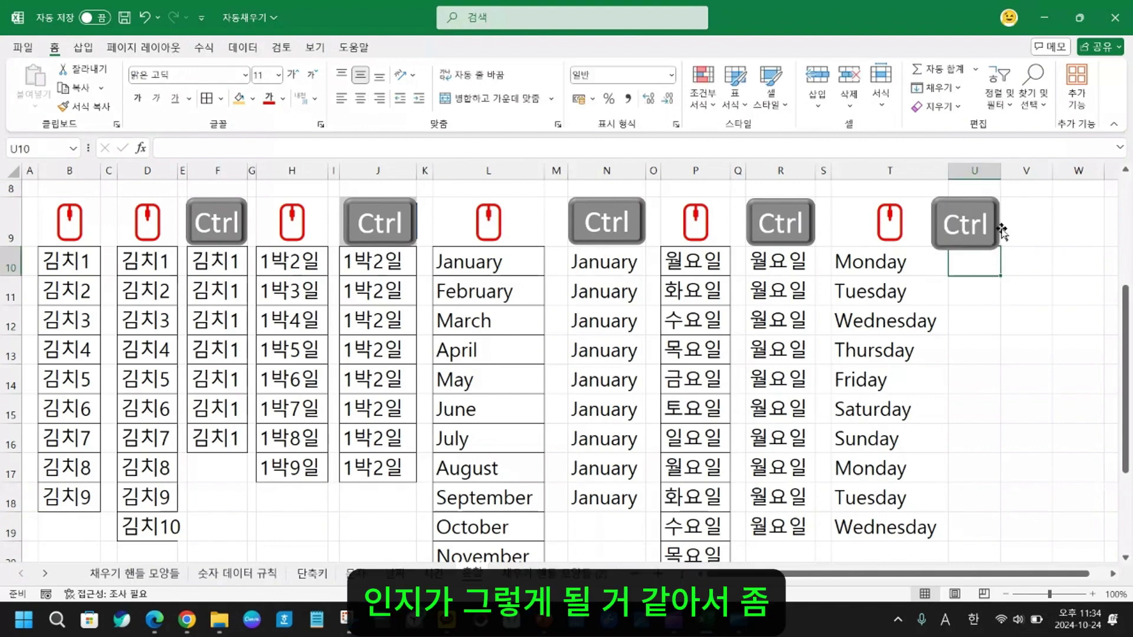
{"action": "left_click_drag", "start_coordinate": [997, 231], "coordinate": [1000, 224]}
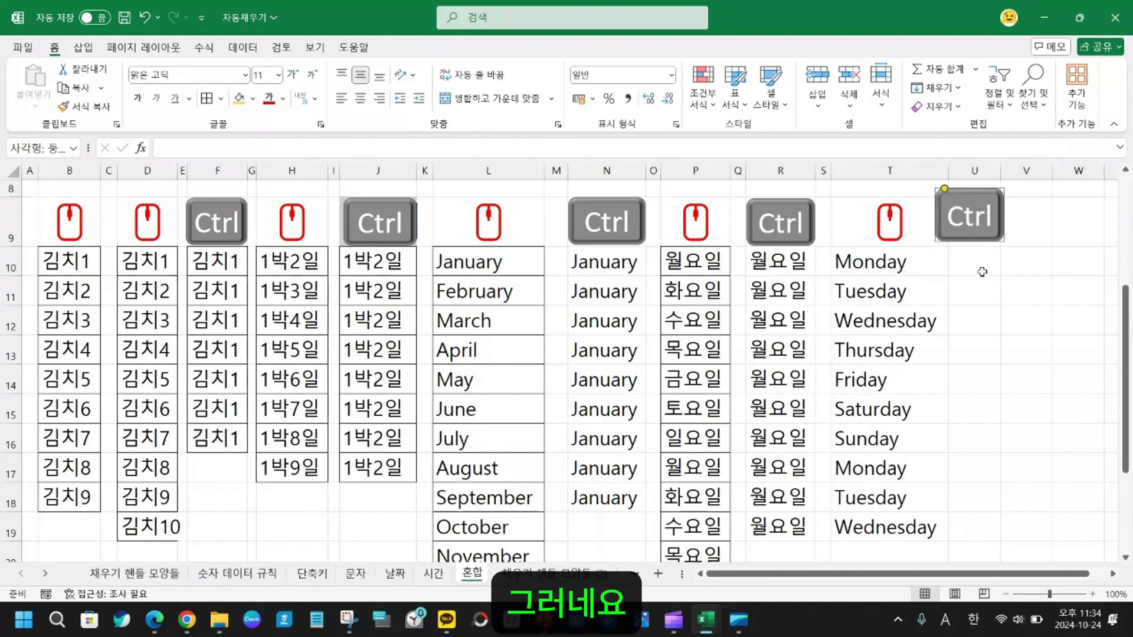
- Enter Monday in cell U10 under the new Ctrl key shape
{"action": "left_click", "coordinate": [976, 264]}
{"action": "type", "text": "M"}
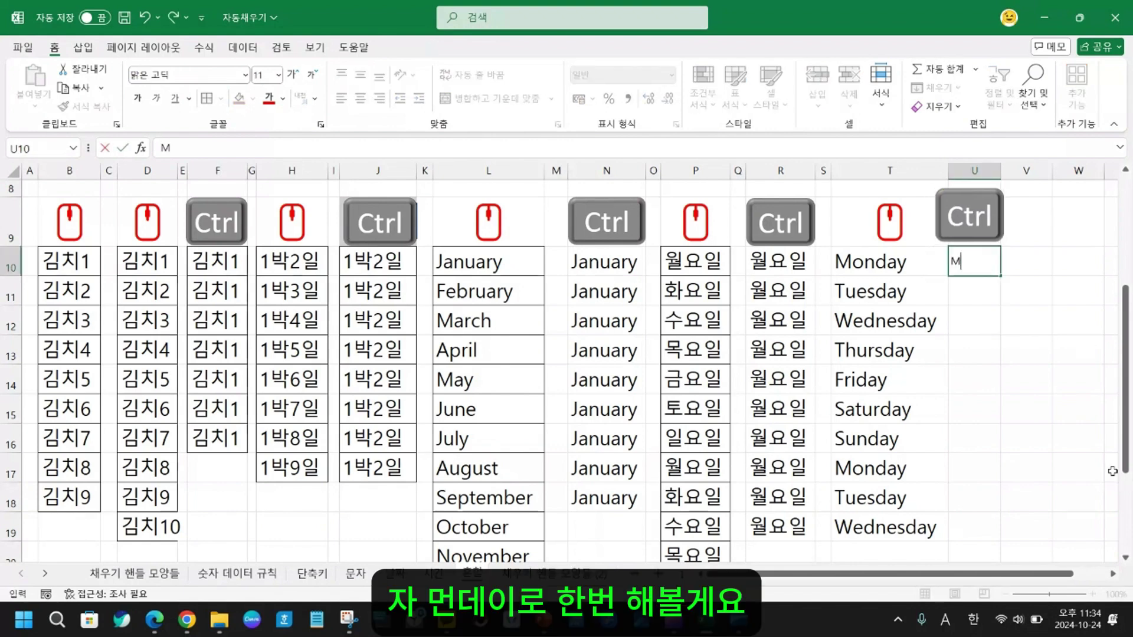
{"action": "type", "text": "onday"}
{"action": "key", "text": "Return"}
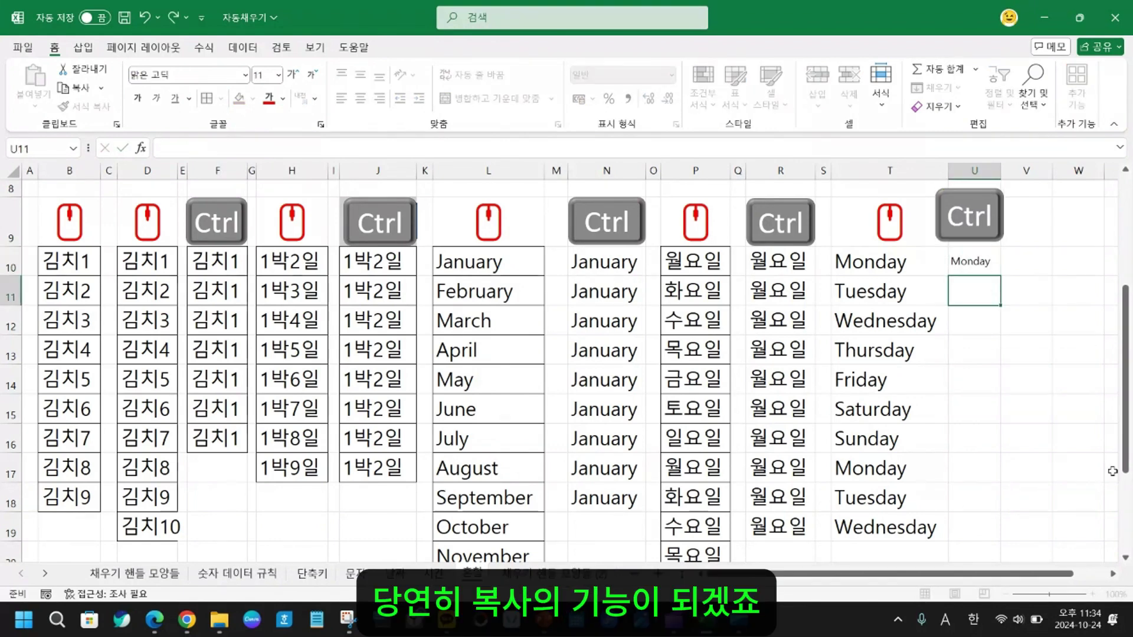
- Fill identical copies of Monday from U10 down to U19 and set their font size to 16
{"action": "left_click", "coordinate": [982, 266]}
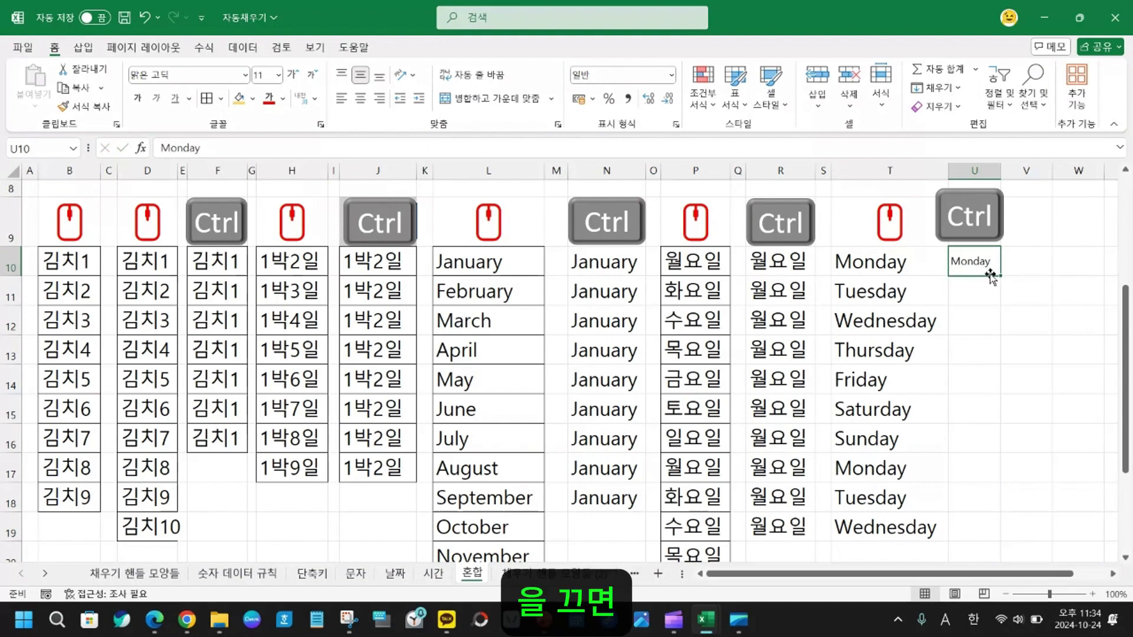
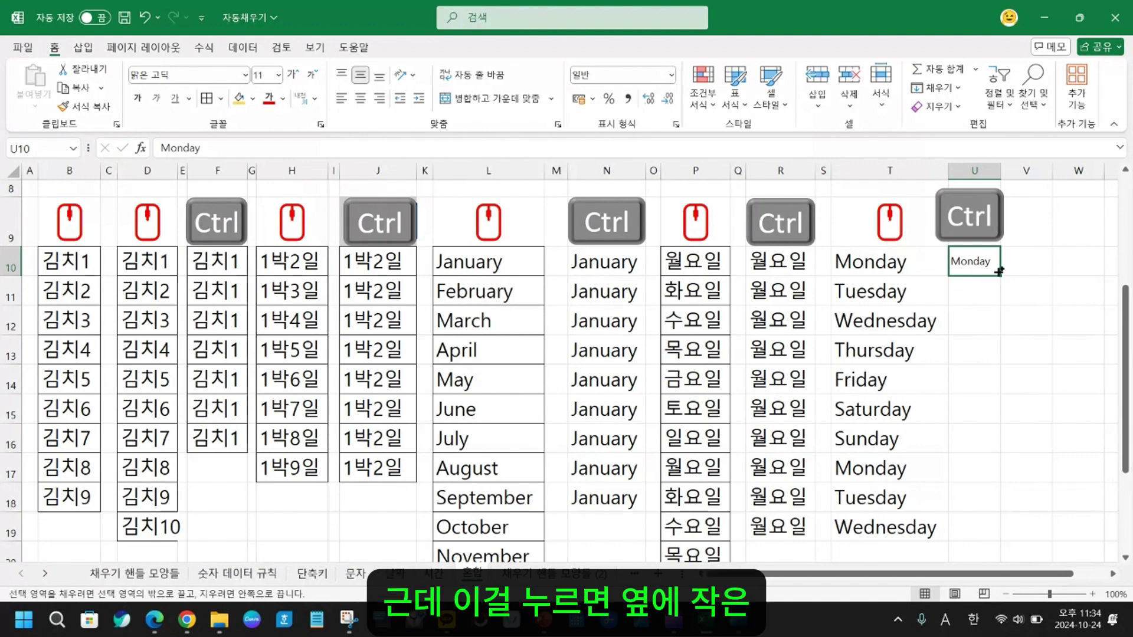
{"action": "left_click_drag", "start_coordinate": [997, 272], "coordinate": [997, 536]}
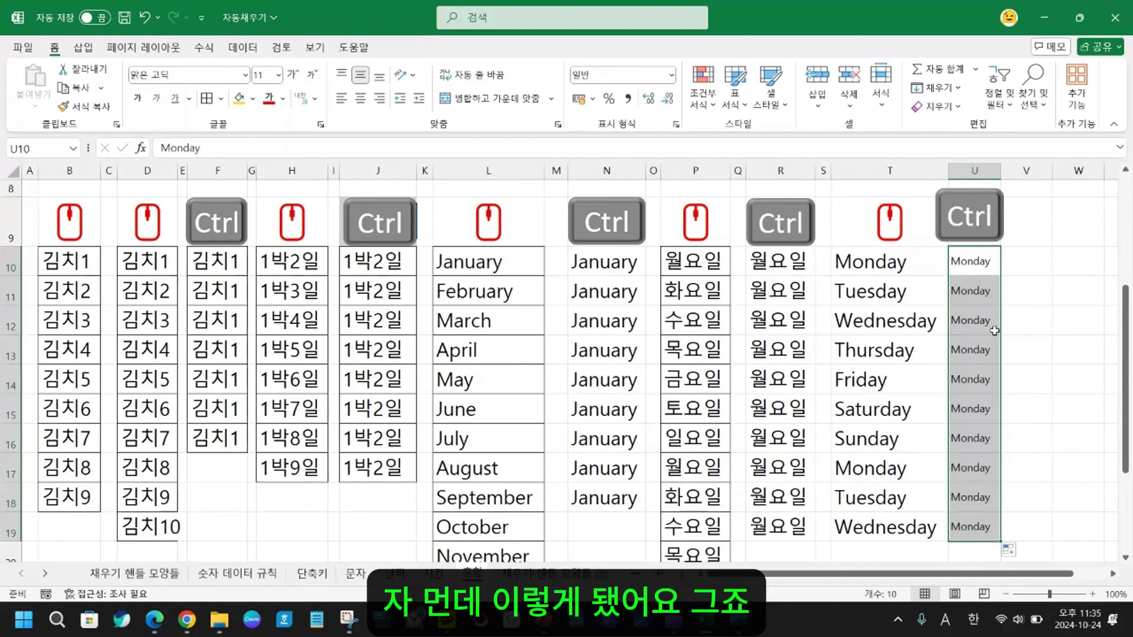
{"action": "left_click", "coordinate": [279, 76]}
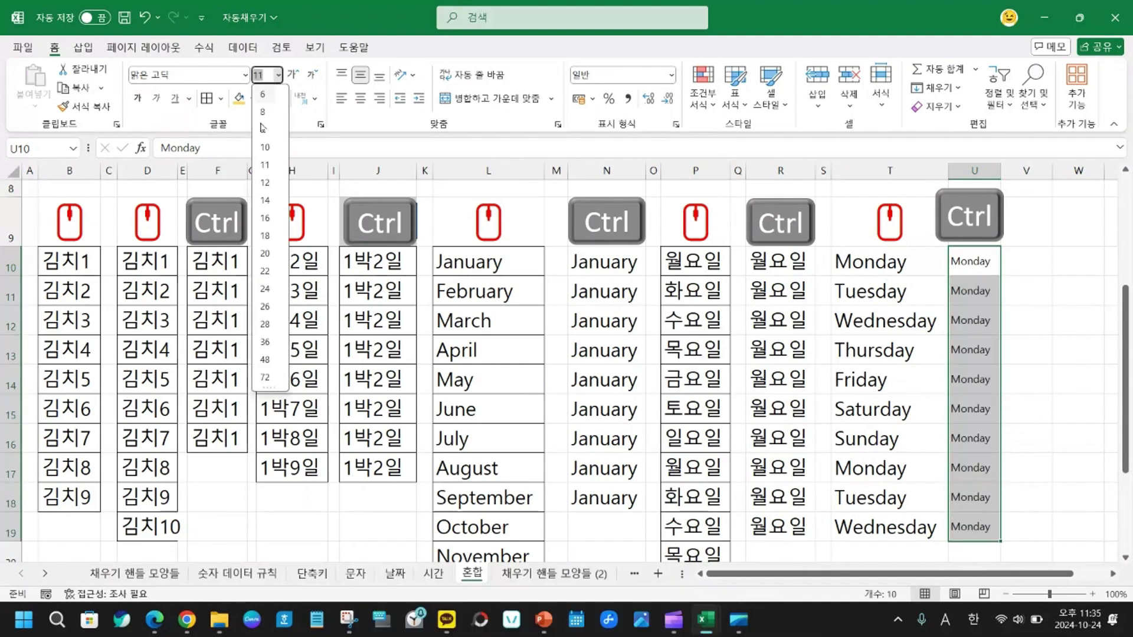
{"action": "left_click", "coordinate": [265, 219]}
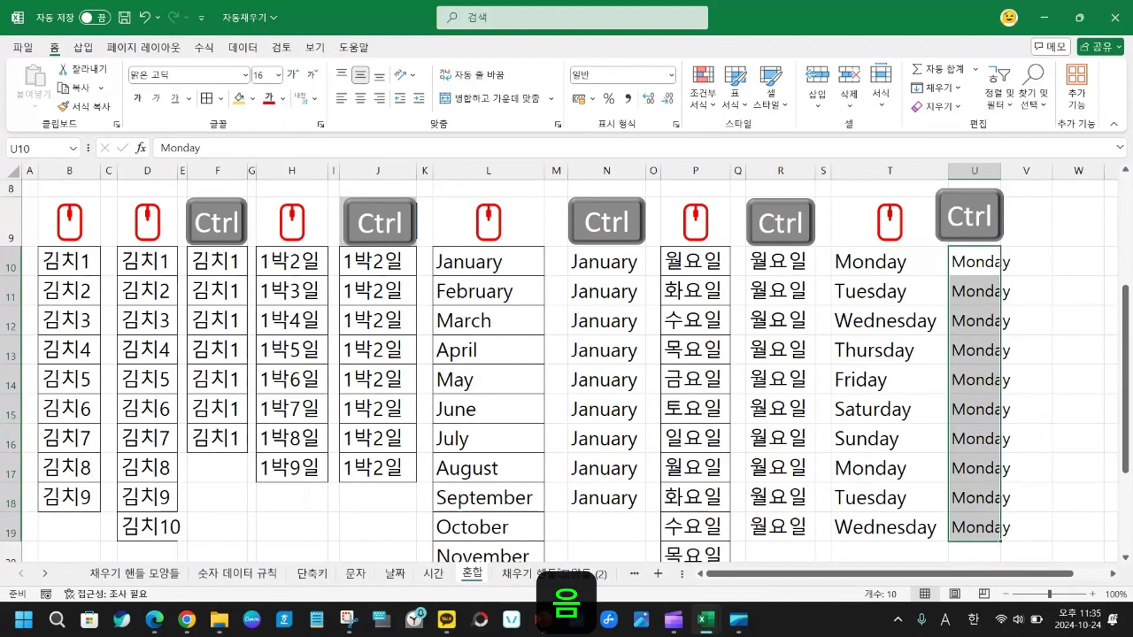
- Show the fill handle illustrations on the 채우기 핸들 모양들 (2) sheet and select the empty cell E13
{"action": "left_click", "coordinate": [508, 580]}
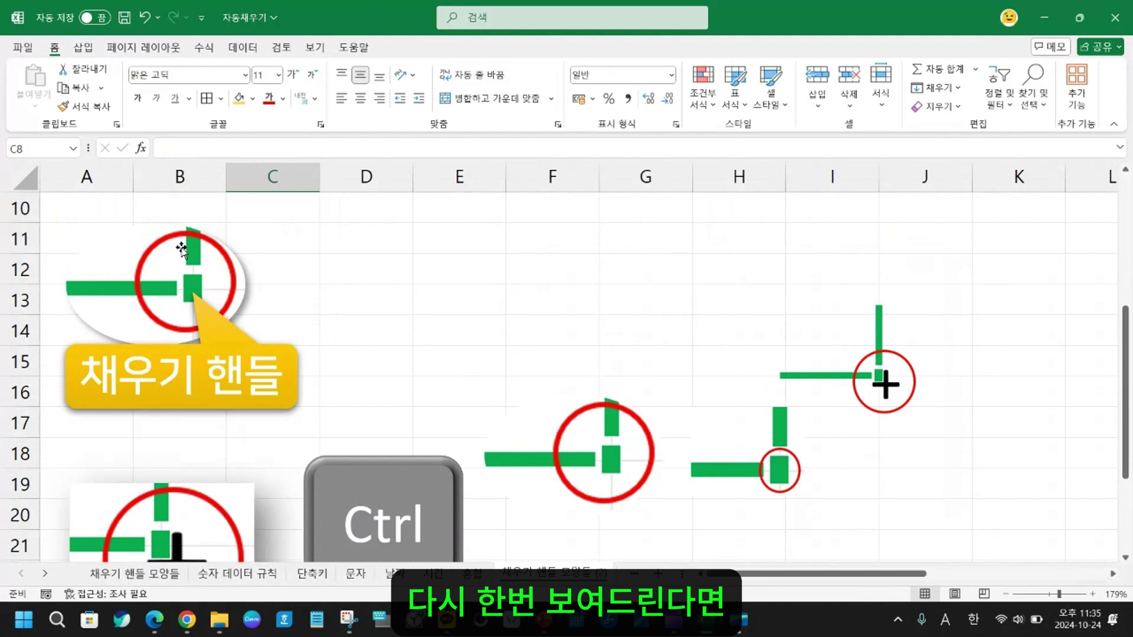
{"action": "left_click", "coordinate": [312, 330]}
{"action": "left_click", "coordinate": [382, 297]}
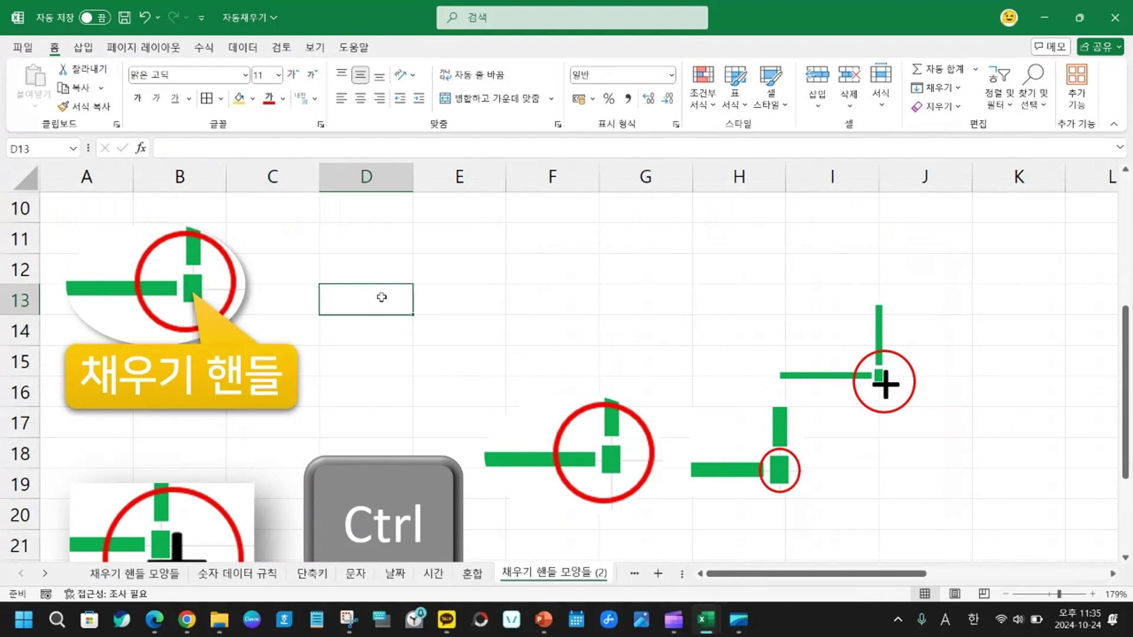
{"action": "left_click", "coordinate": [436, 301]}
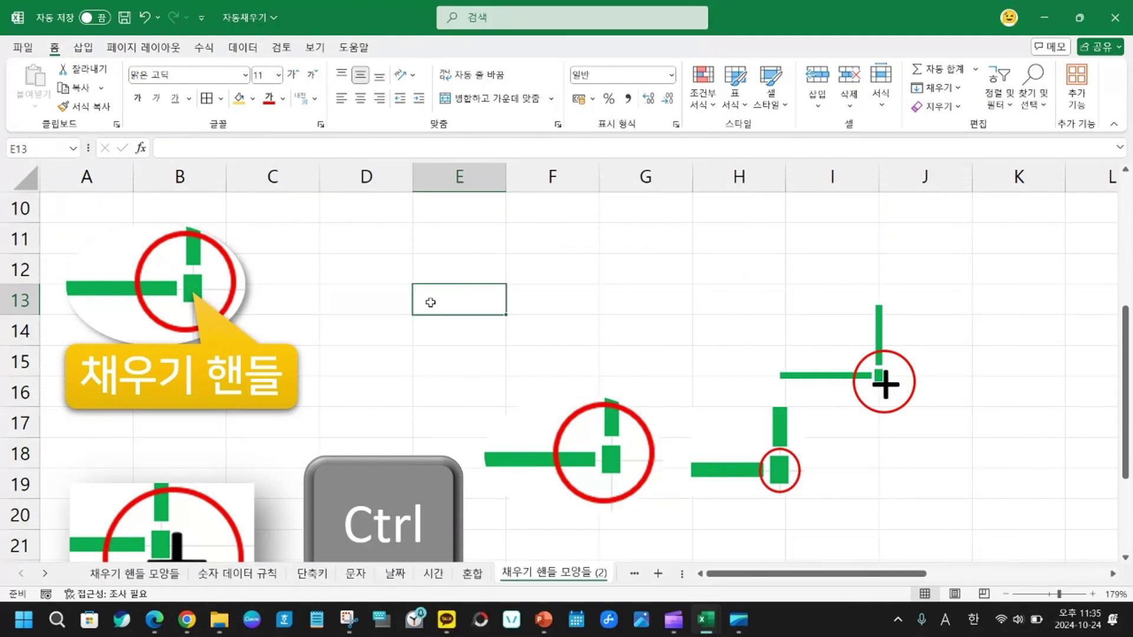
- Examine the fill handle setting among the advanced editing options and close the options without changing anything
{"action": "left_click", "coordinate": [204, 47]}
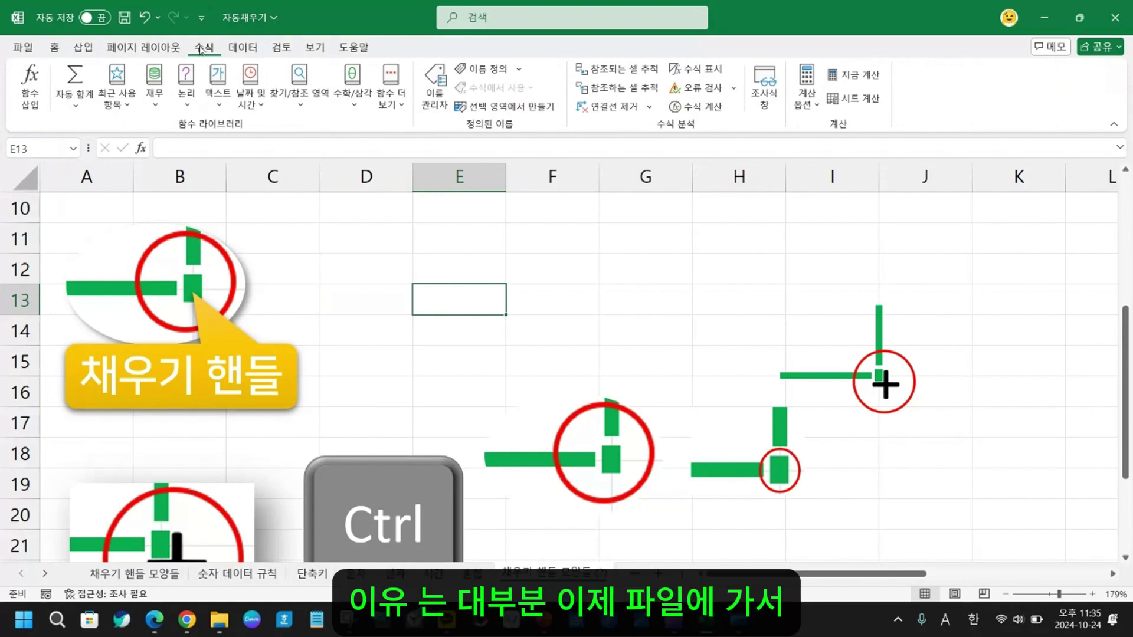
{"action": "left_click", "coordinate": [21, 49]}
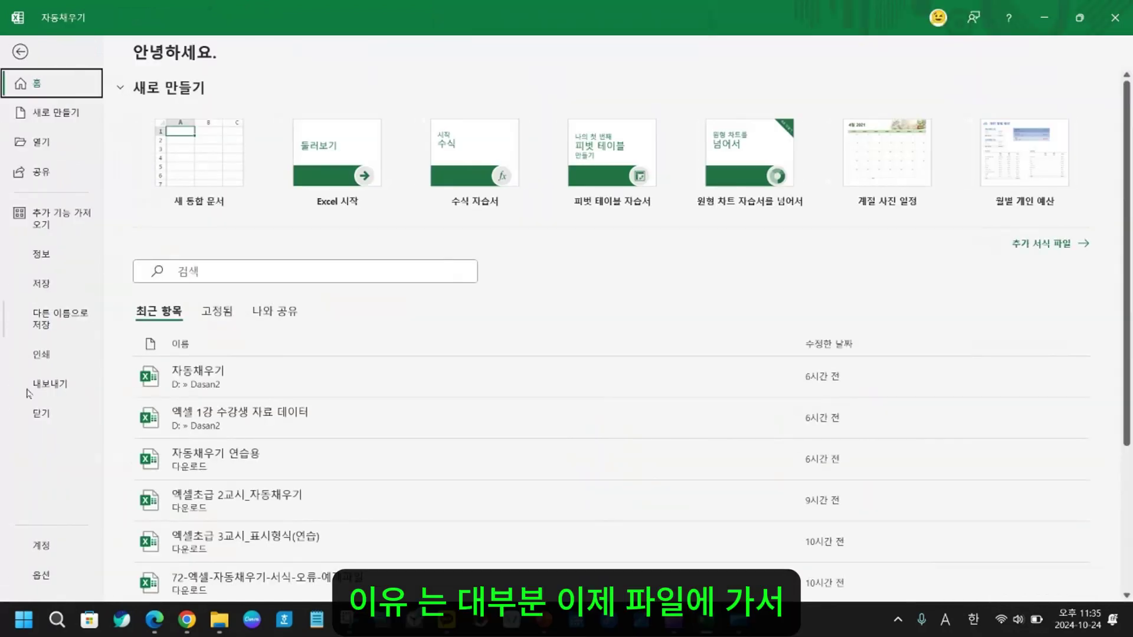
{"action": "left_click", "coordinate": [40, 577]}
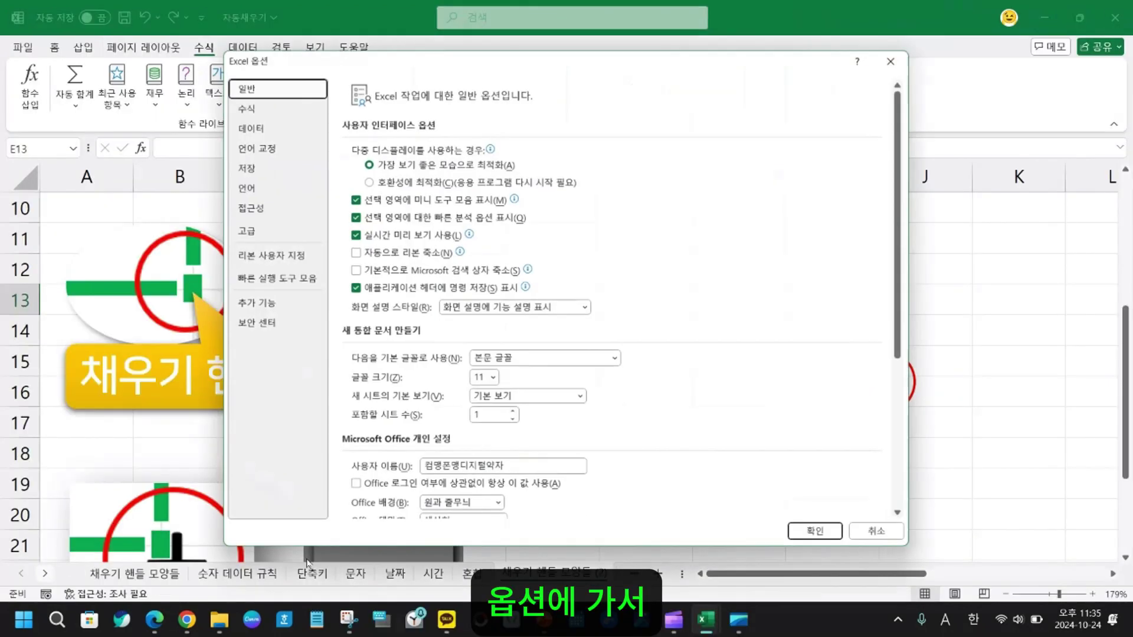
{"action": "left_click", "coordinate": [261, 230]}
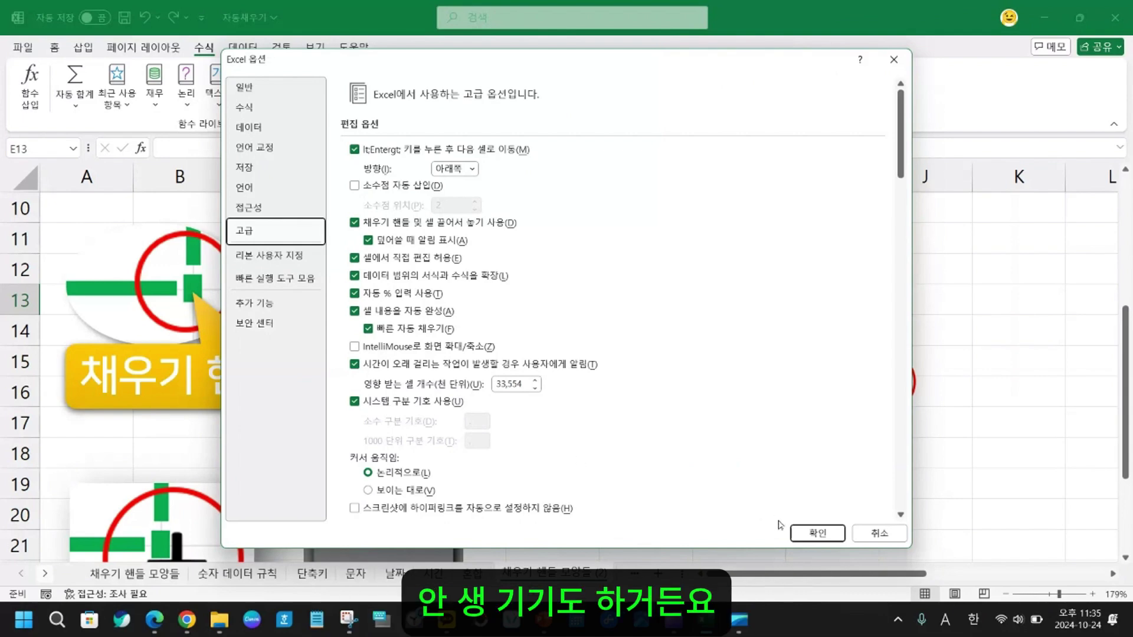
{"action": "left_click", "coordinate": [868, 534]}
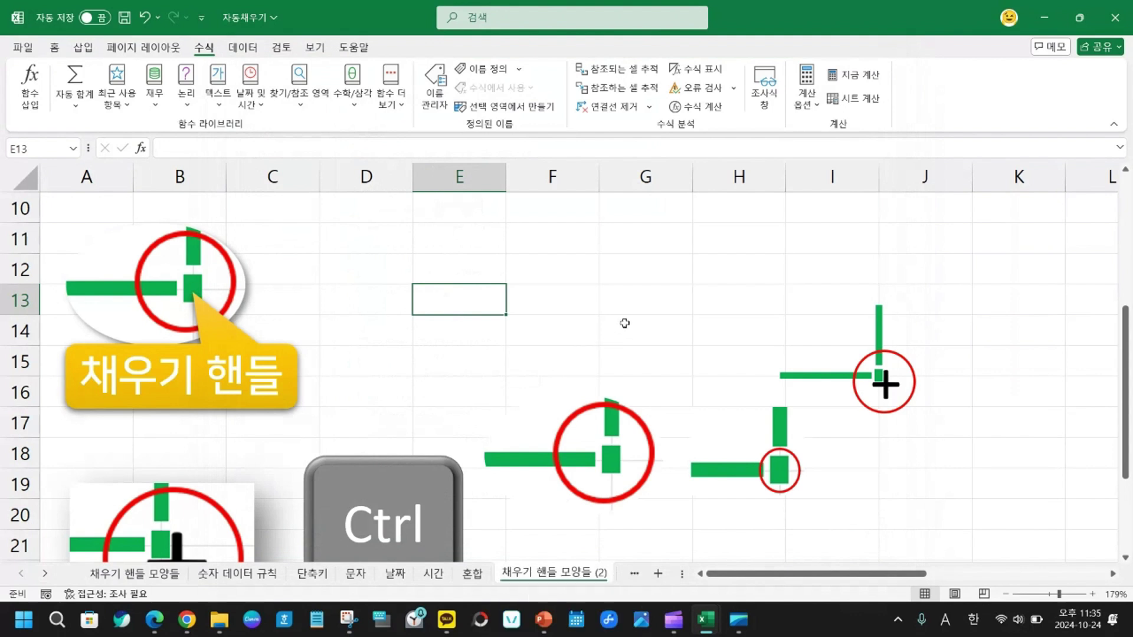
- Set the workbook's formula calculation mode to automatic (자동)
{"action": "left_click", "coordinate": [611, 320]}
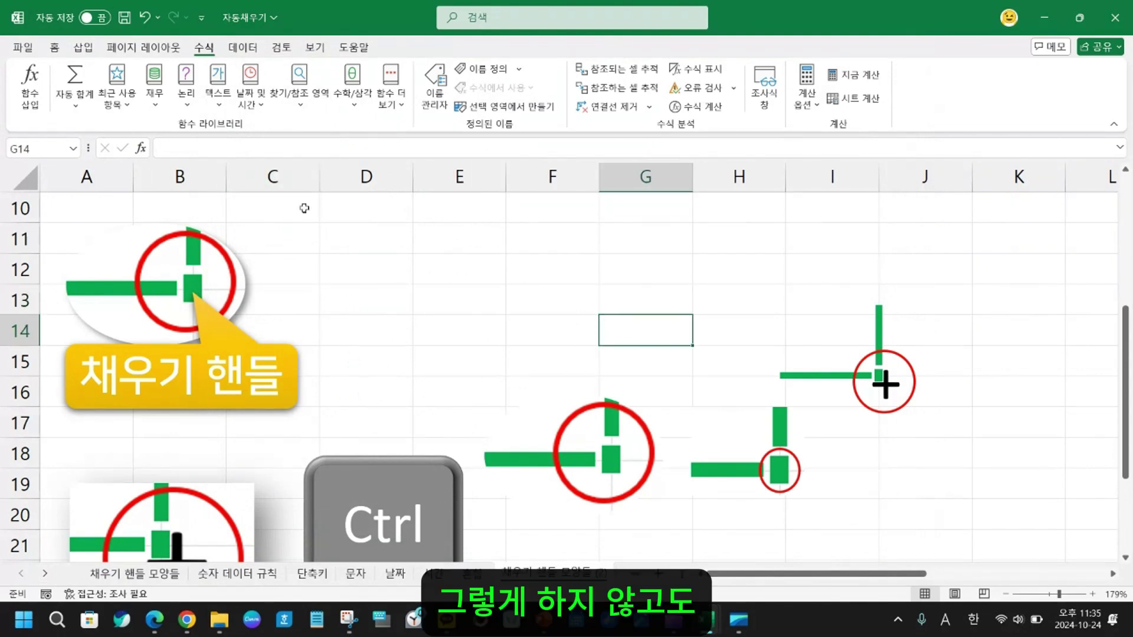
{"action": "left_click", "coordinate": [815, 109]}
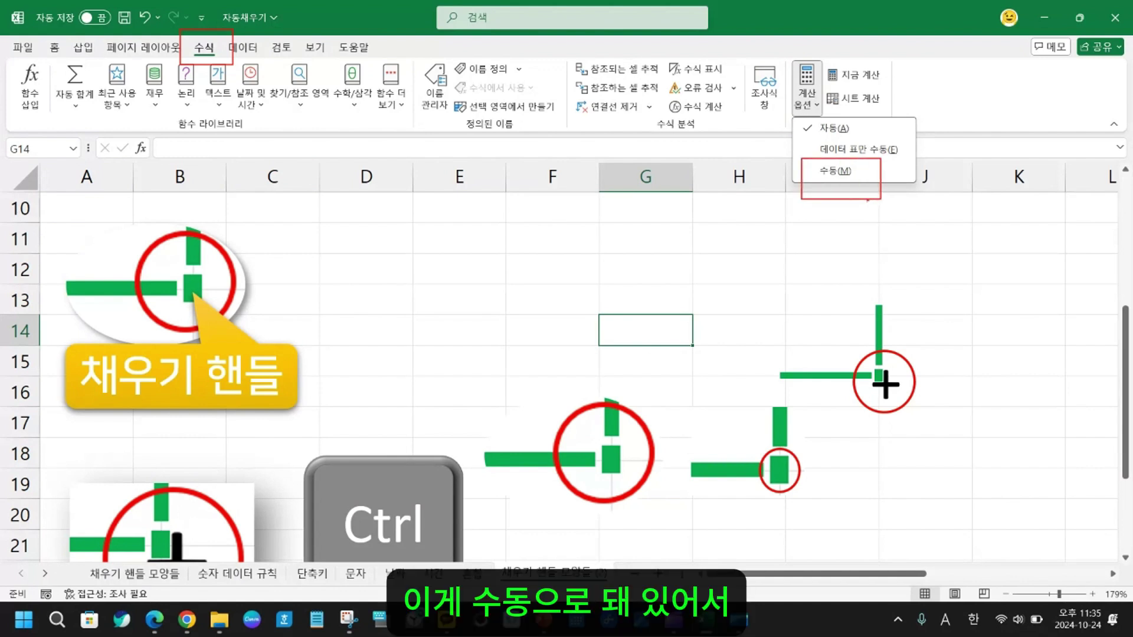
{"action": "left_click", "coordinate": [832, 131]}
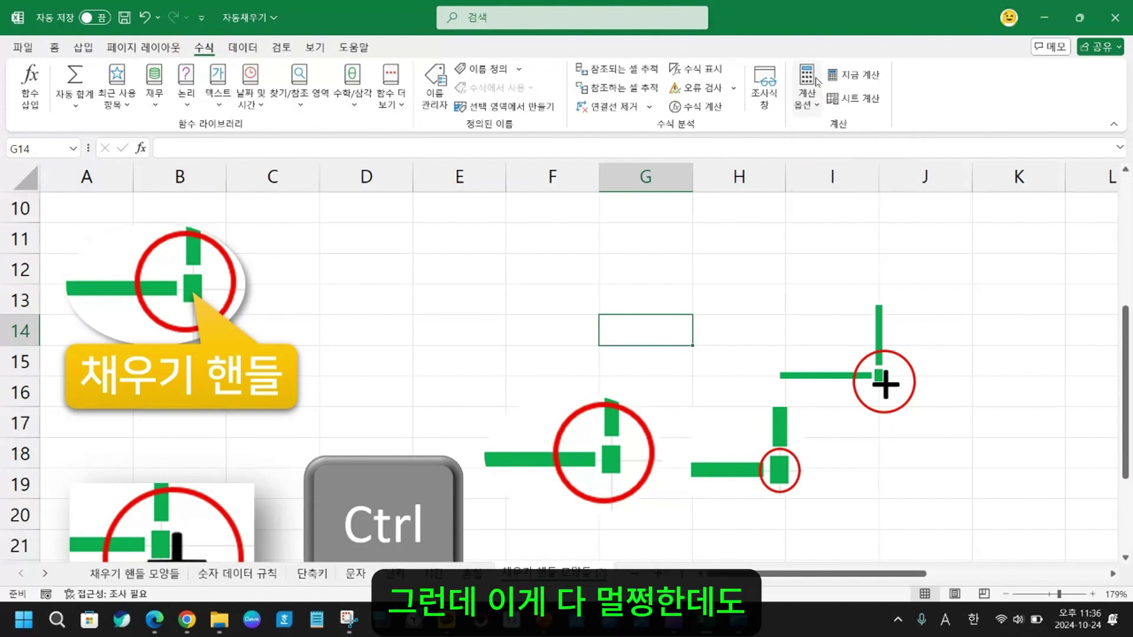
{"action": "left_click", "coordinate": [492, 329]}
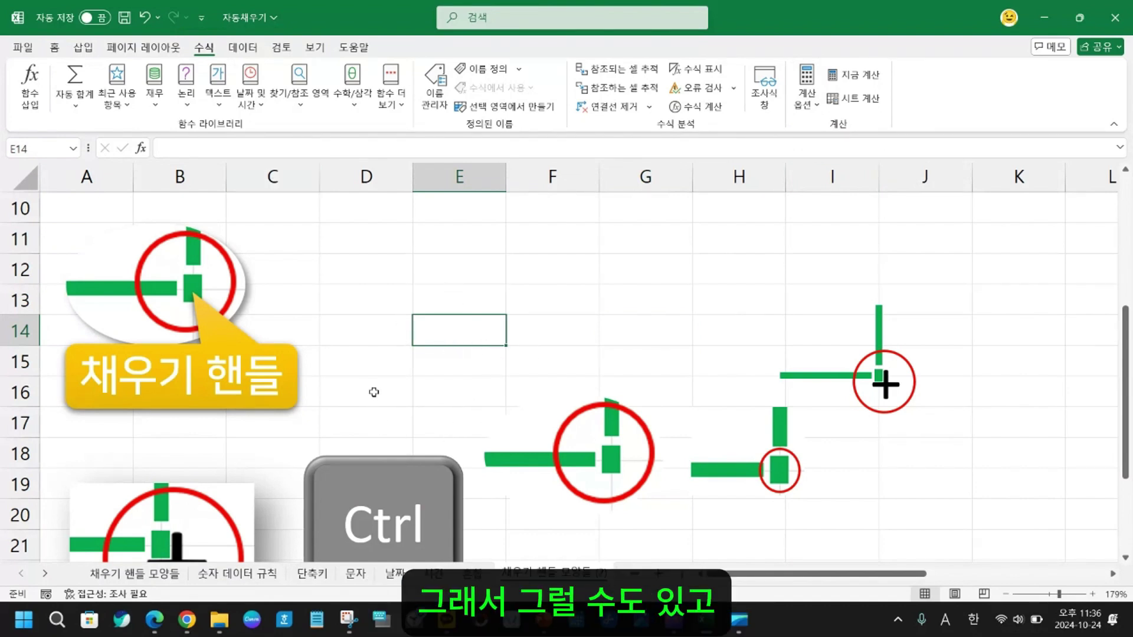
{"action": "left_click", "coordinate": [373, 392]}
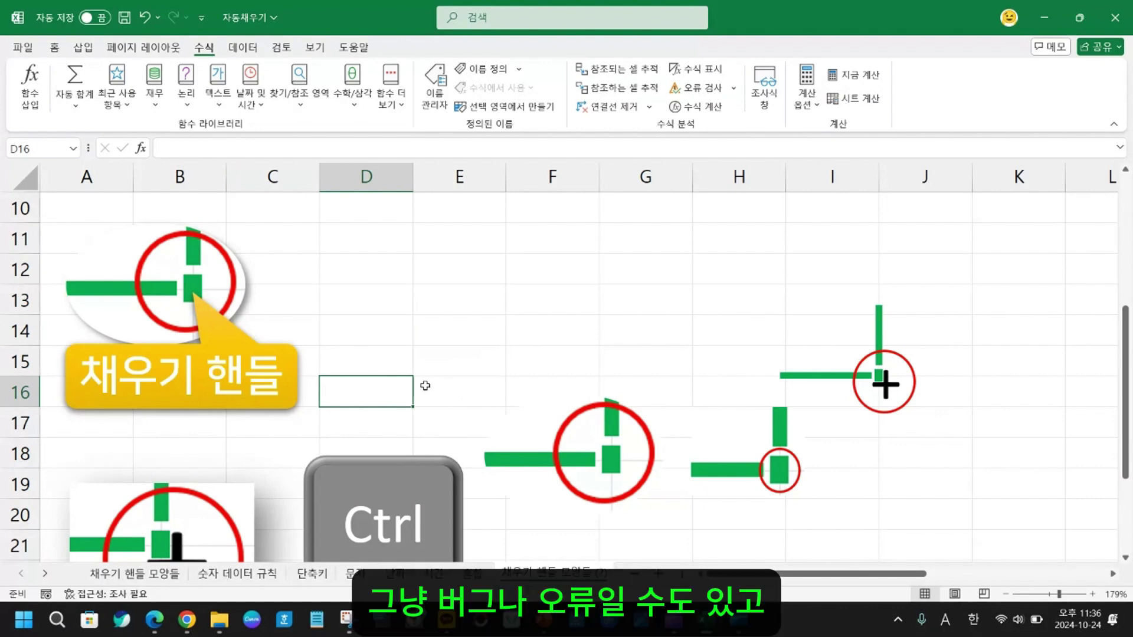
{"action": "scroll", "coordinate": [425, 385], "scroll_direction": "down", "scroll_amount": 1}
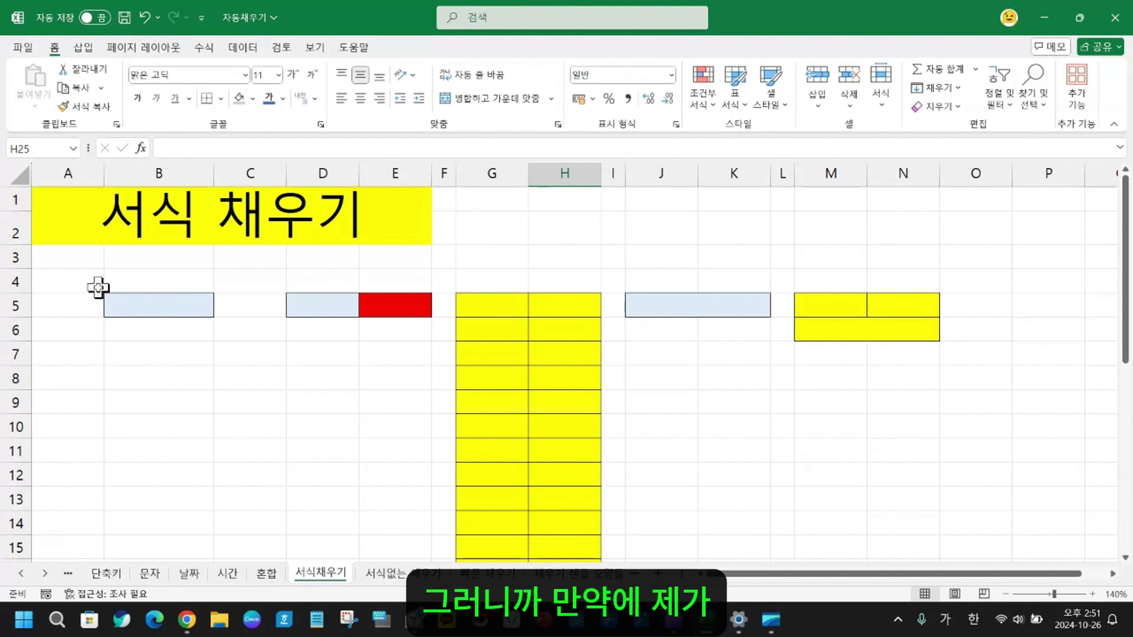
- On the 서식채우기 sheet, fill the formatting of B5 and of the D5:E5 pair down to row 15
{"action": "left_click", "coordinate": [154, 306]}
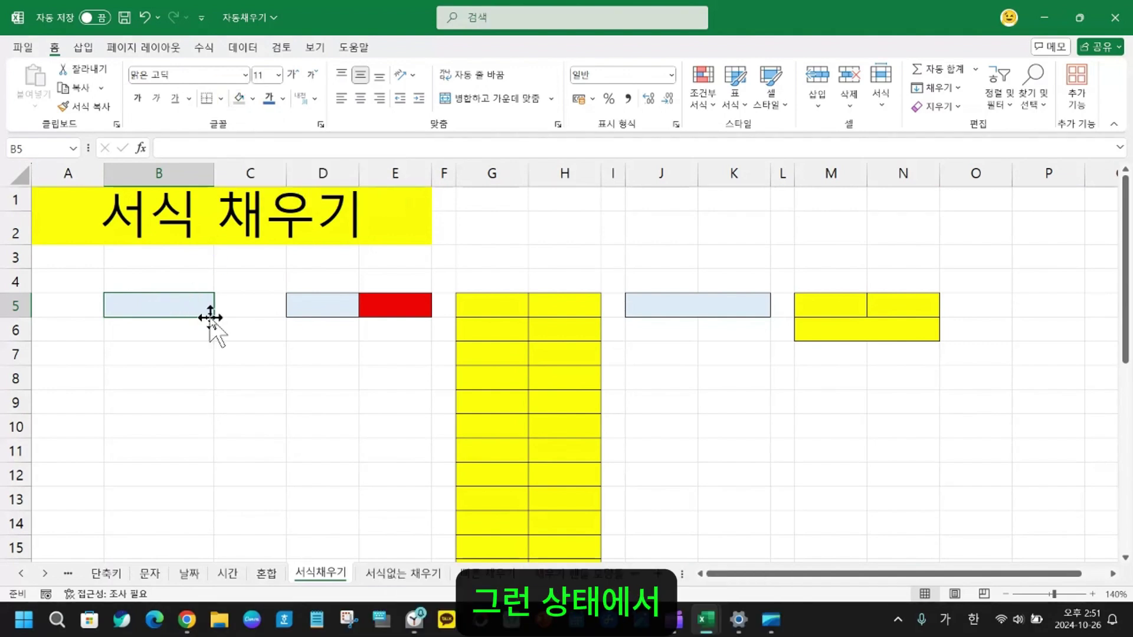
{"action": "left_click_drag", "start_coordinate": [215, 319], "coordinate": [219, 553]}
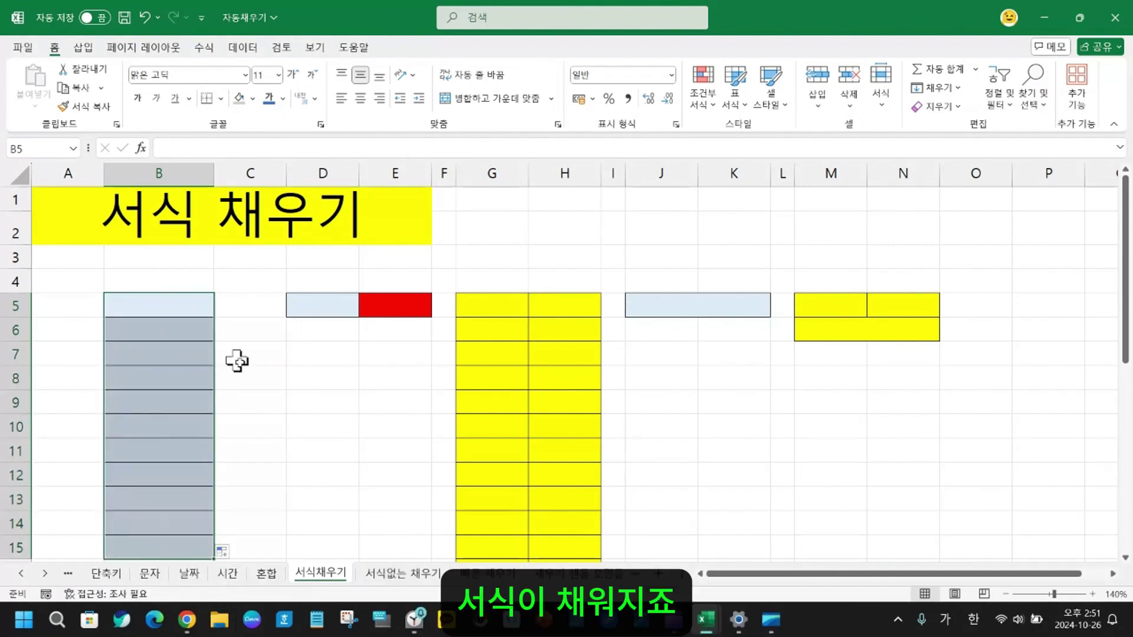
{"action": "left_click", "coordinate": [322, 313]}
{"action": "left_click_drag", "start_coordinate": [319, 313], "coordinate": [435, 555]}
- Clear both contents and formatting from the range F6:J22, leaving only the yellow cells in row 5
{"action": "left_click_drag", "start_coordinate": [452, 330], "coordinate": [625, 426]}
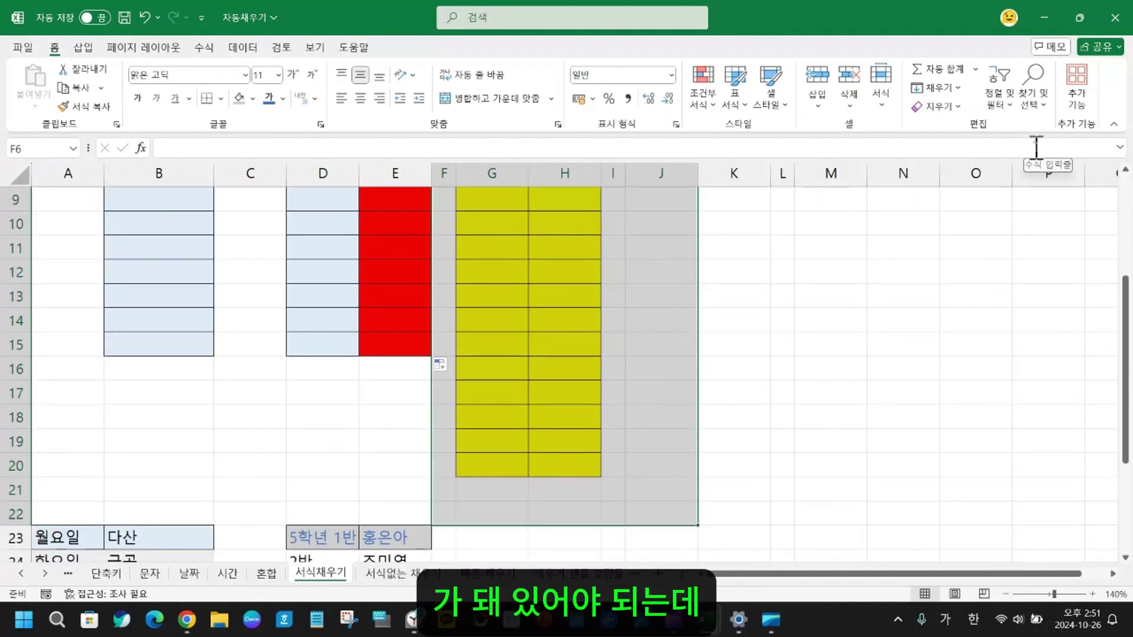
{"action": "left_click", "coordinate": [935, 106]}
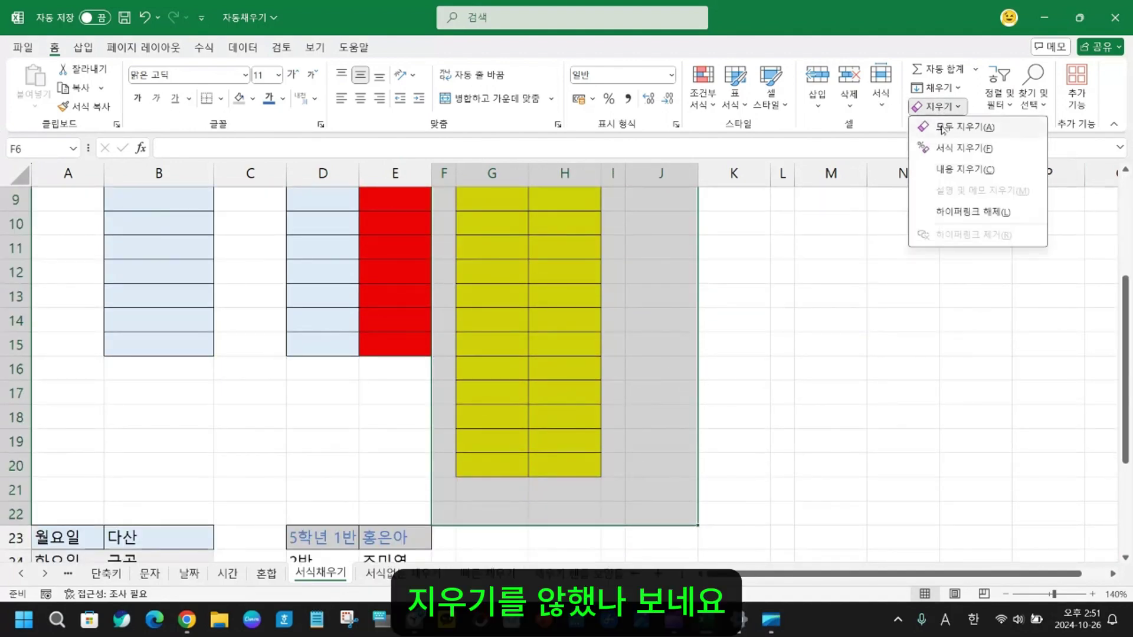
{"action": "left_click", "coordinate": [949, 129]}
{"action": "left_click", "coordinate": [584, 452]}
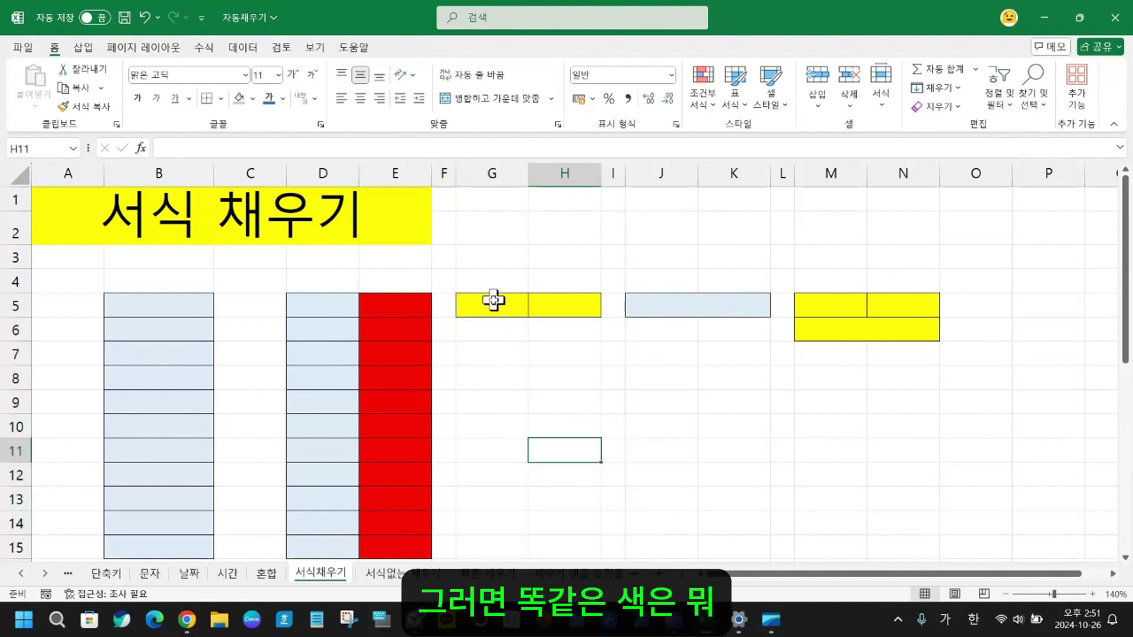
- Fill the formats of G5:H5 and merged J5:K5 down to row 15, and the M5:N6 pattern down to row 16
{"action": "left_click_drag", "start_coordinate": [494, 299], "coordinate": [549, 293]}
{"action": "left_click_drag", "start_coordinate": [601, 319], "coordinate": [599, 533]}
{"action": "left_click", "coordinate": [670, 273]}
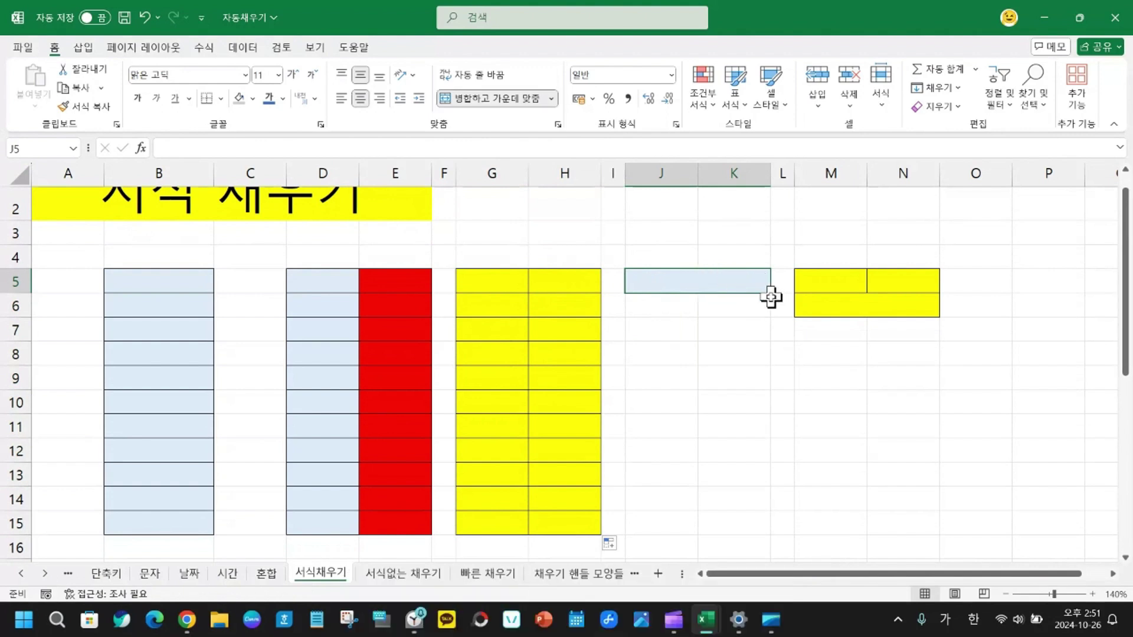
{"action": "left_click_drag", "start_coordinate": [773, 297], "coordinate": [771, 531]}
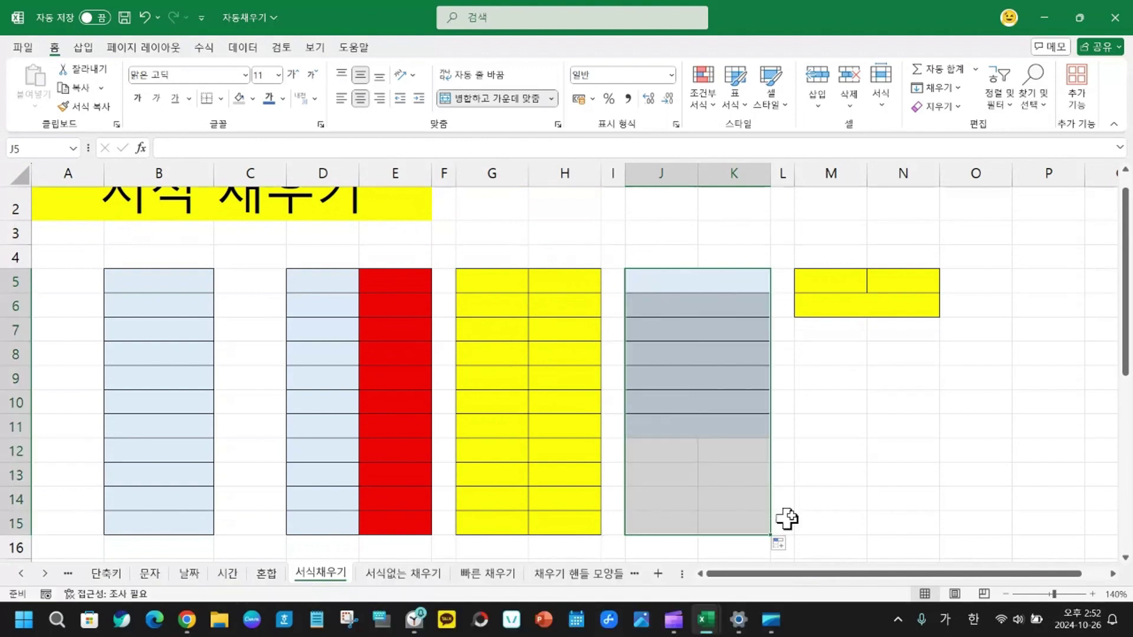
{"action": "left_click_drag", "start_coordinate": [827, 281], "coordinate": [927, 533]}
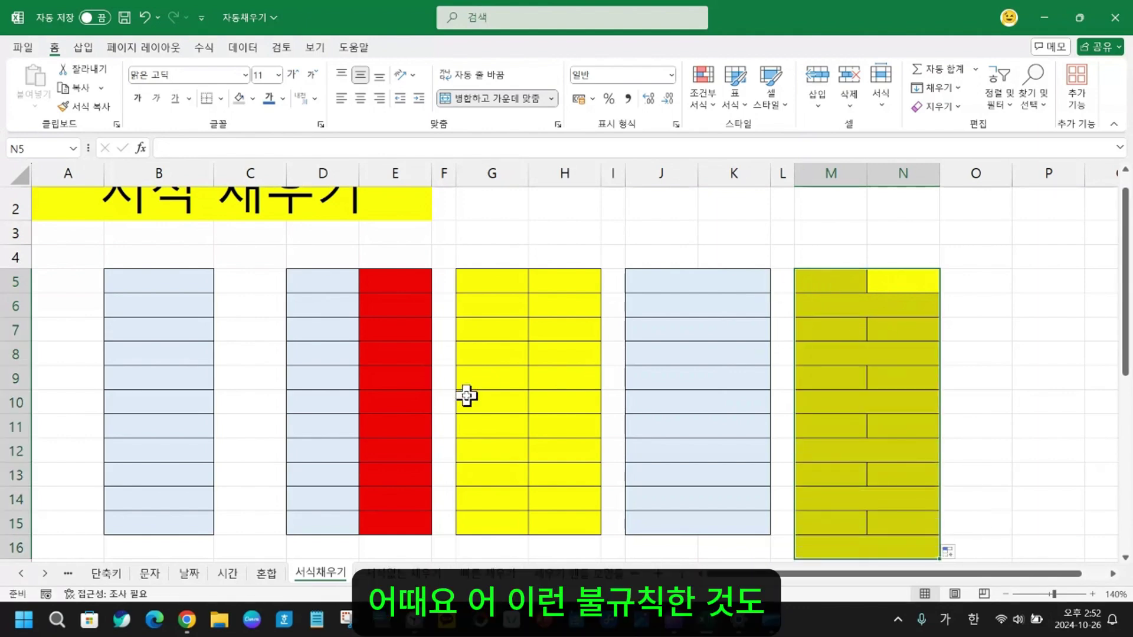
- Examine the different formatting of rows 23 and 24 in the weekday table, including the available fill colours, without changing anything
{"action": "scroll", "coordinate": [212, 437], "scroll_direction": "down", "scroll_amount": 4}
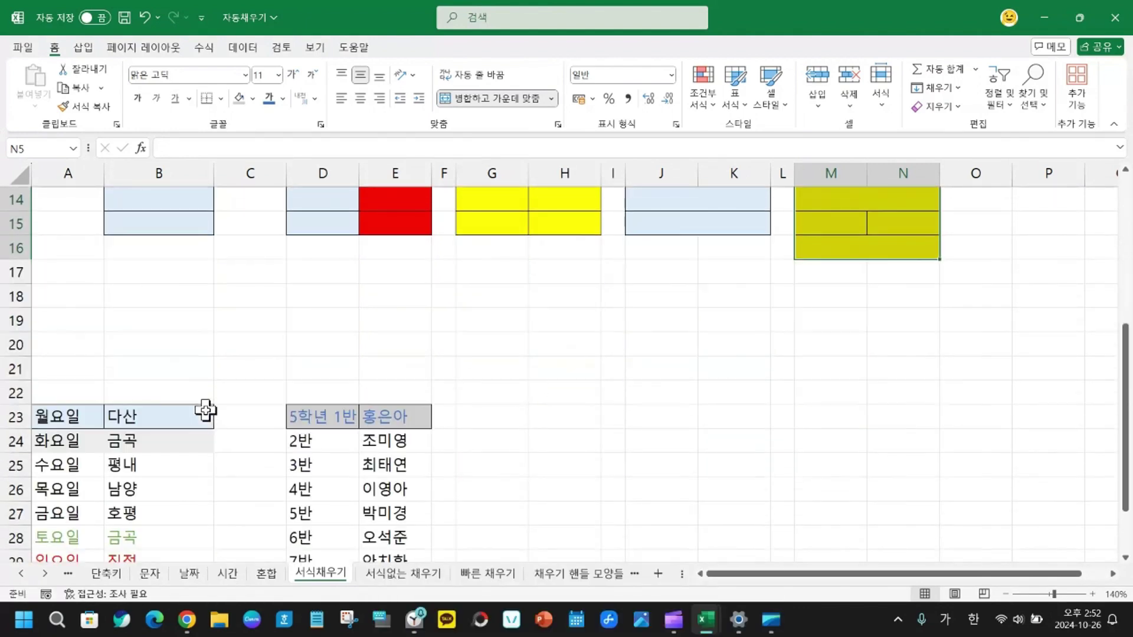
{"action": "scroll", "coordinate": [563, 433], "scroll_direction": "down", "scroll_amount": 1}
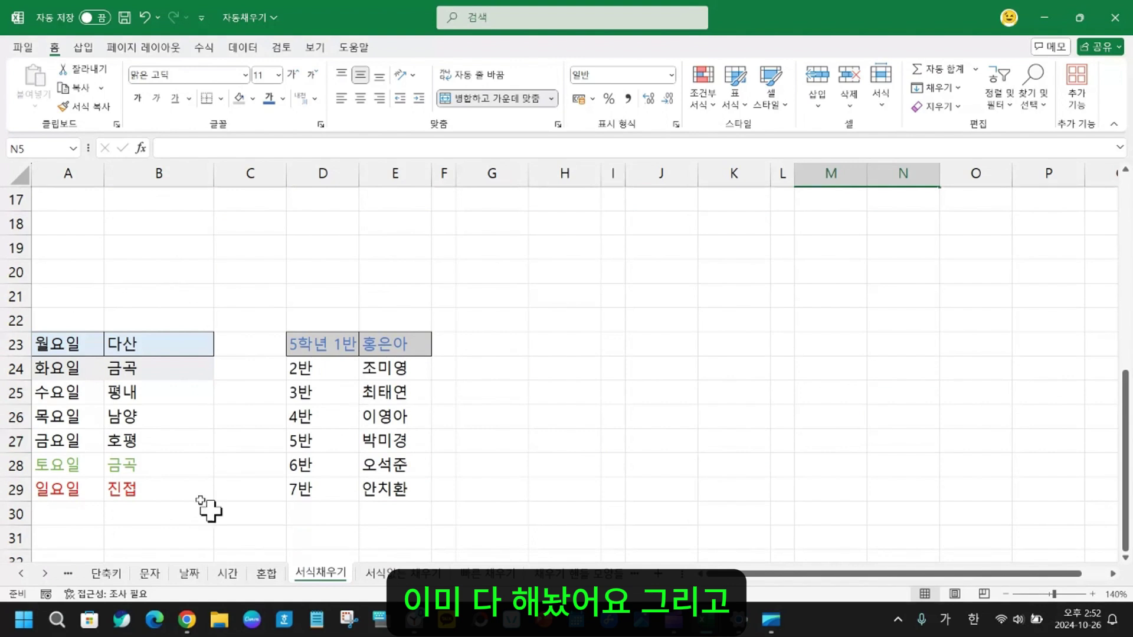
{"action": "left_click_drag", "start_coordinate": [59, 333], "coordinate": [162, 347]}
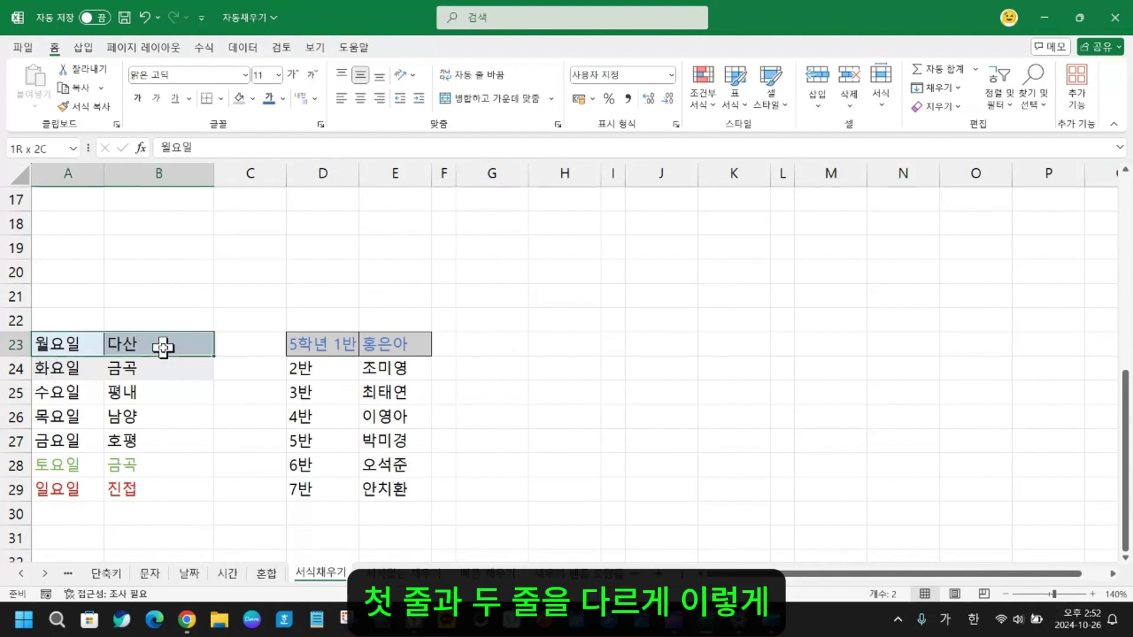
{"action": "left_click_drag", "start_coordinate": [36, 376], "coordinate": [151, 366]}
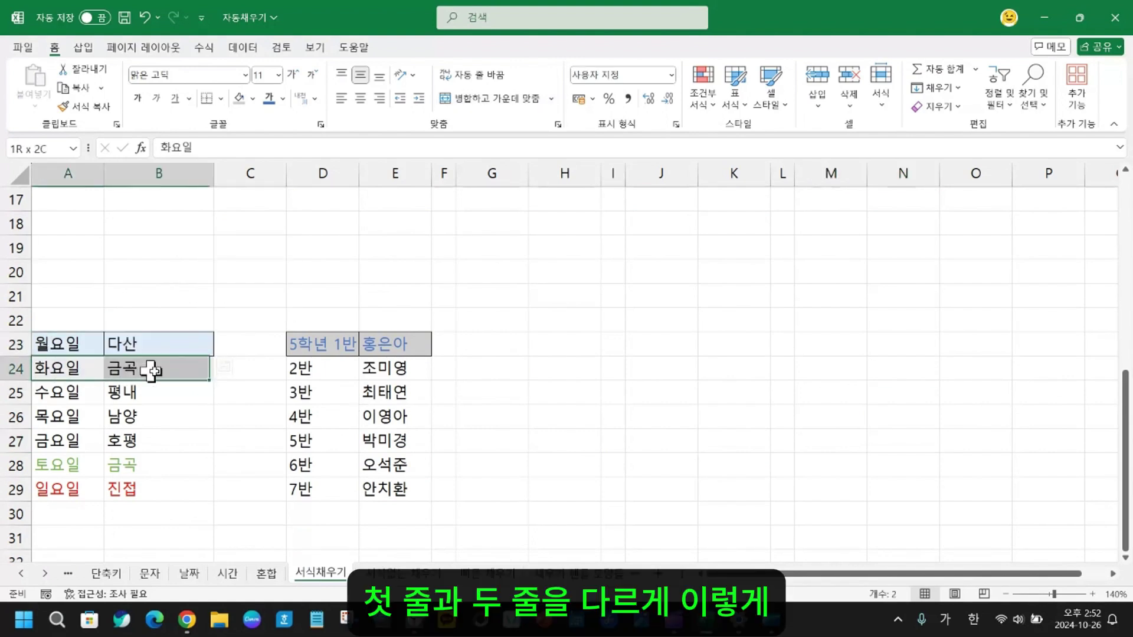
{"action": "left_click", "coordinate": [54, 341]}
{"action": "left_click_drag", "start_coordinate": [53, 341], "coordinate": [175, 365]}
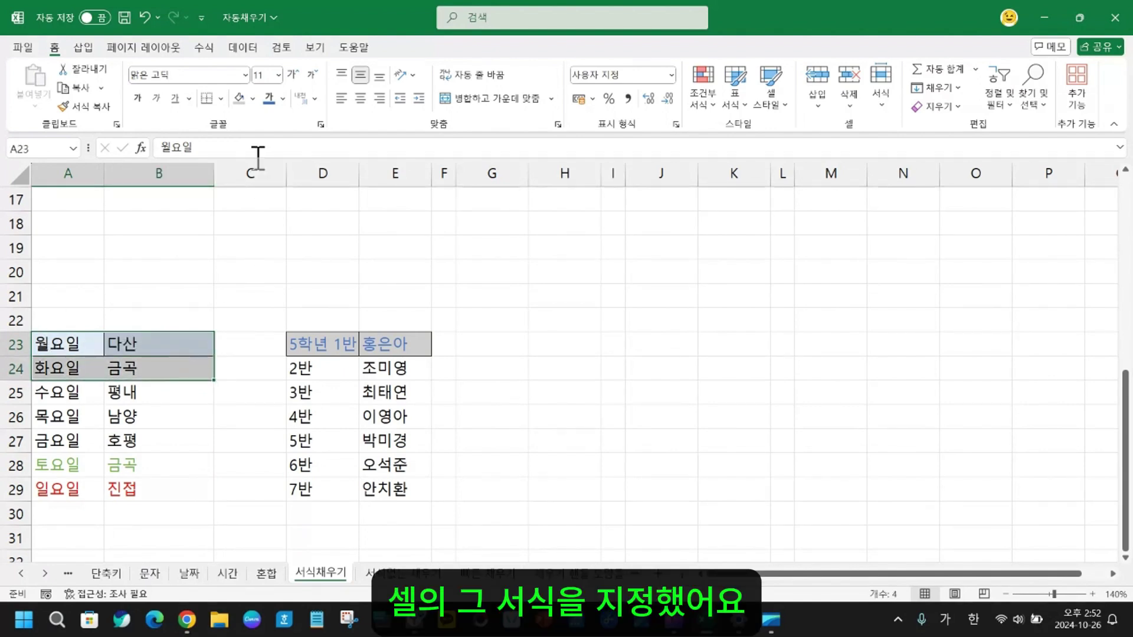
{"action": "left_click", "coordinate": [252, 99]}
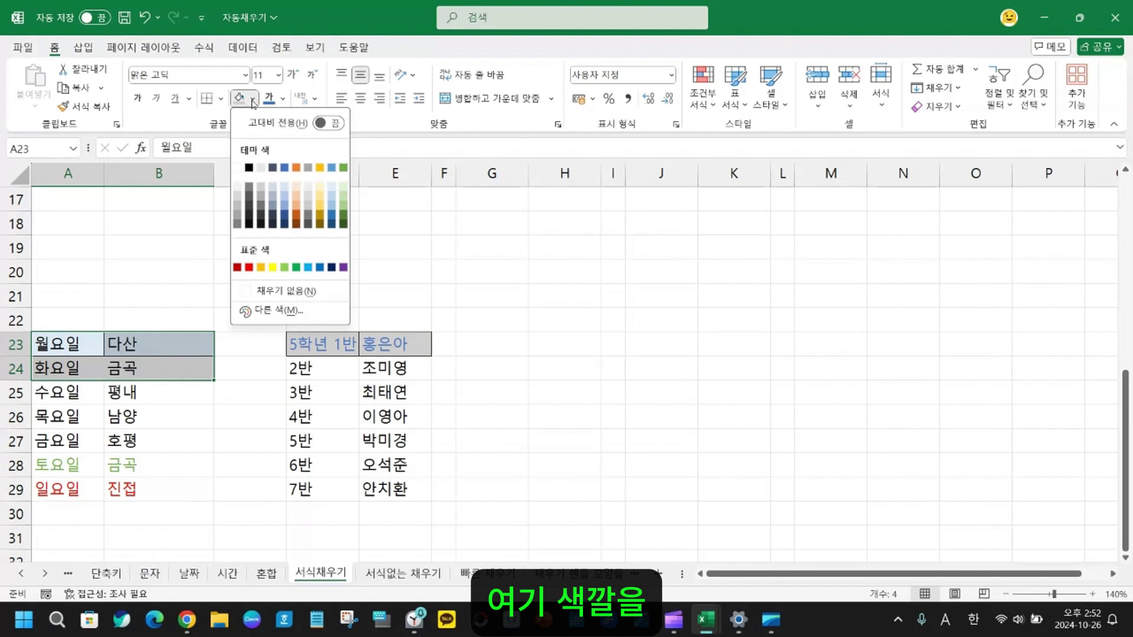
{"action": "left_click", "coordinate": [182, 266]}
{"action": "left_click", "coordinate": [50, 342]}
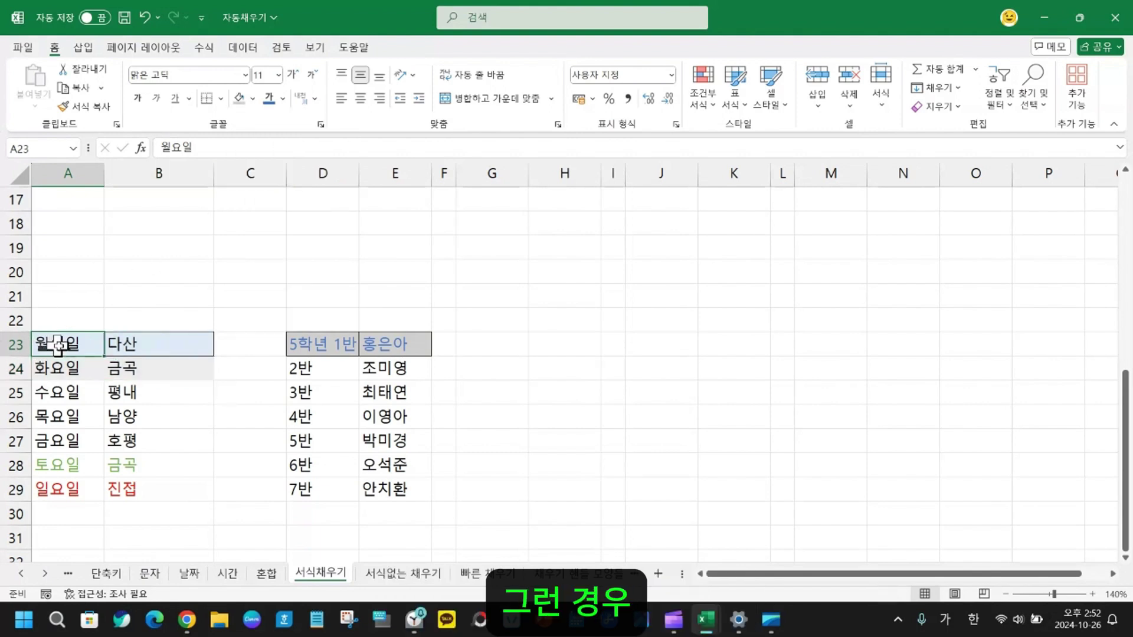
- Fill only the formatting of A23:B24 down to row 29, keeping the existing text, and check the Saturday and Sunday rows
{"action": "left_click_drag", "start_coordinate": [57, 345], "coordinate": [140, 374]}
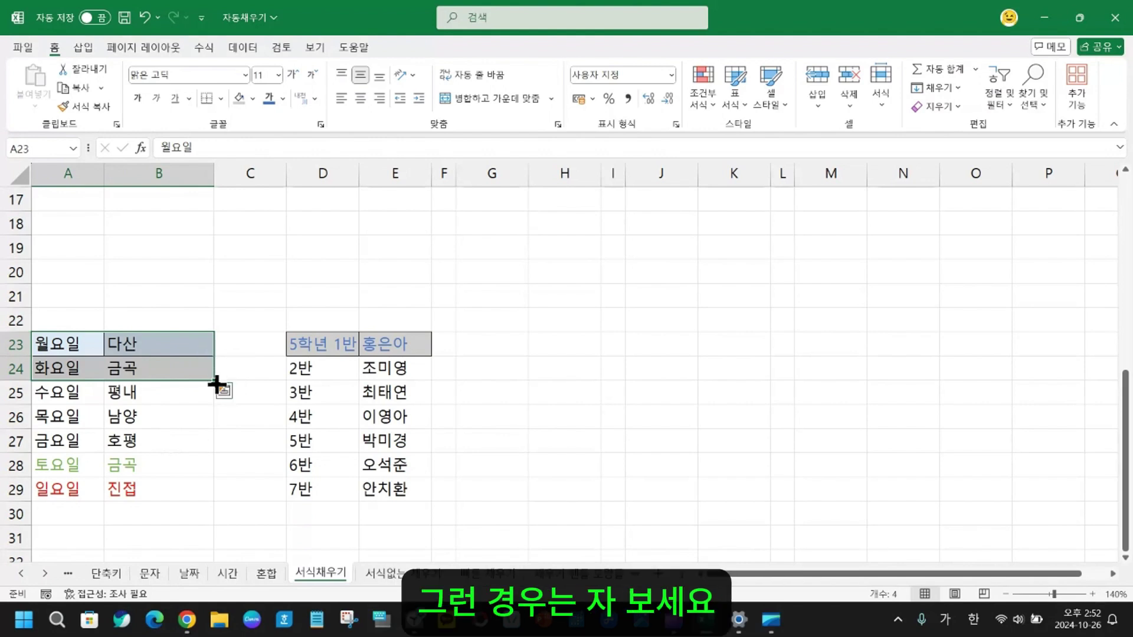
{"action": "left_click_drag", "start_coordinate": [215, 384], "coordinate": [200, 500]}
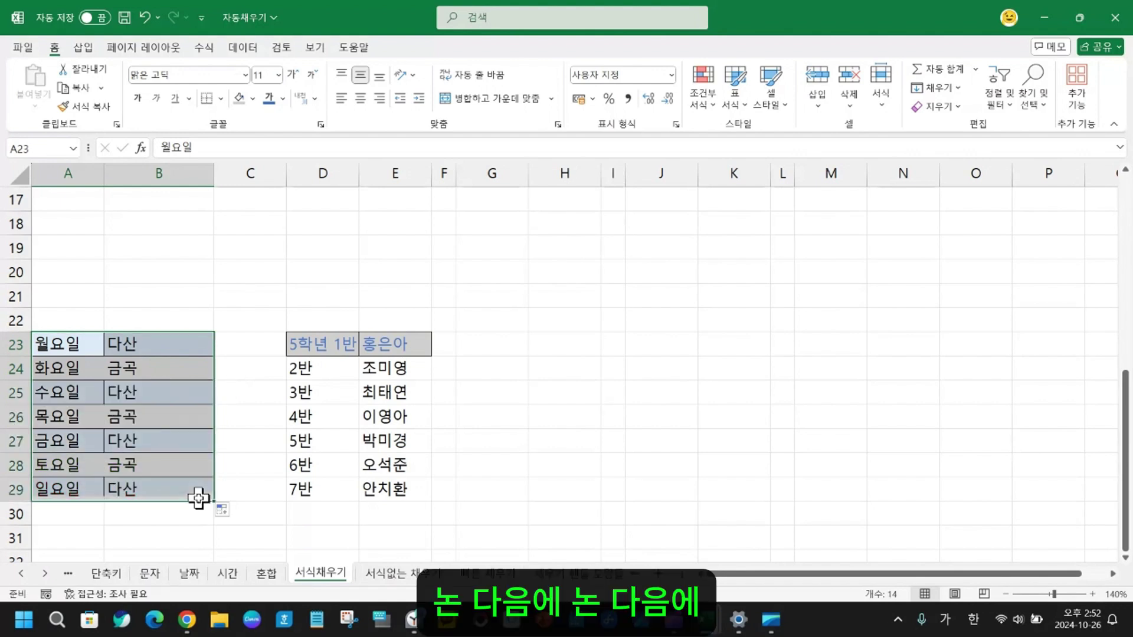
{"action": "left_click", "coordinate": [234, 510]}
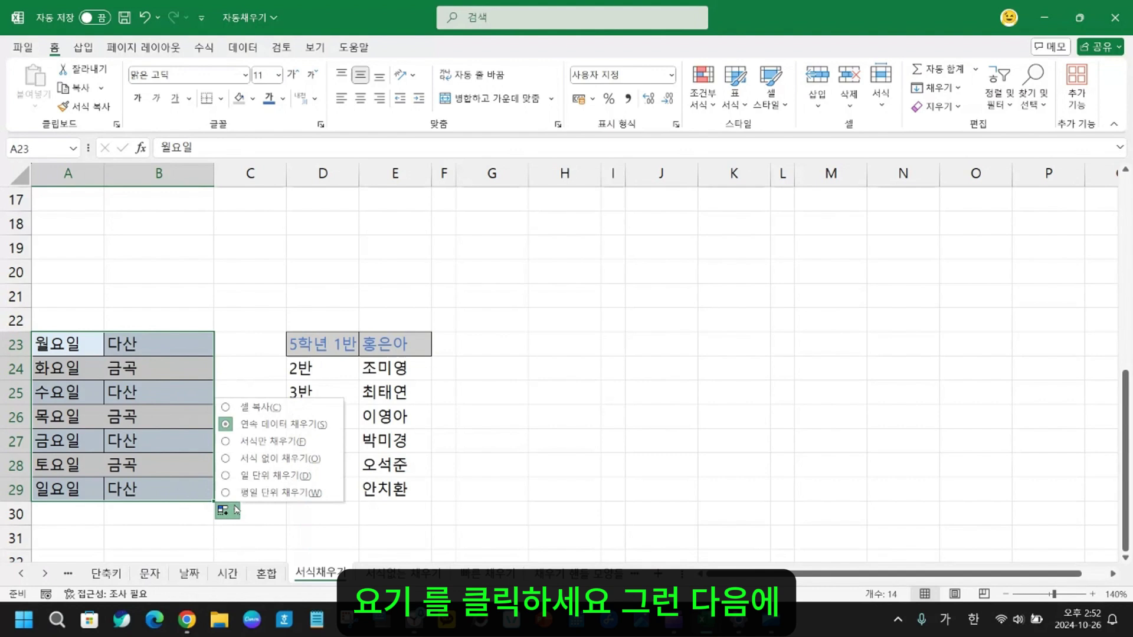
{"action": "left_click", "coordinate": [274, 443]}
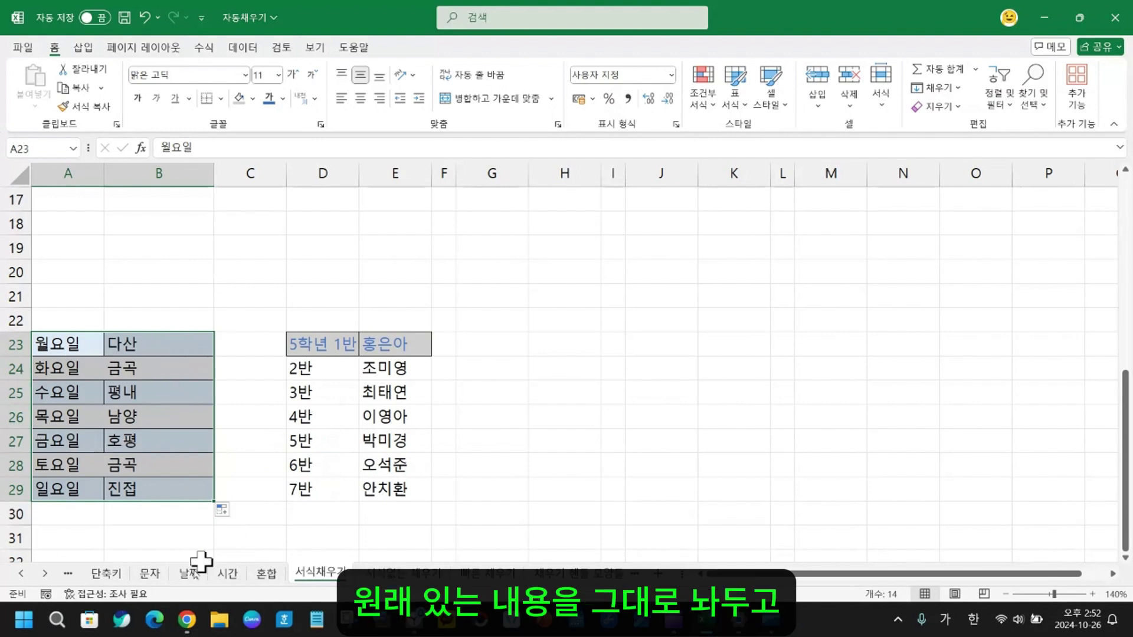
{"action": "left_click", "coordinate": [249, 453]}
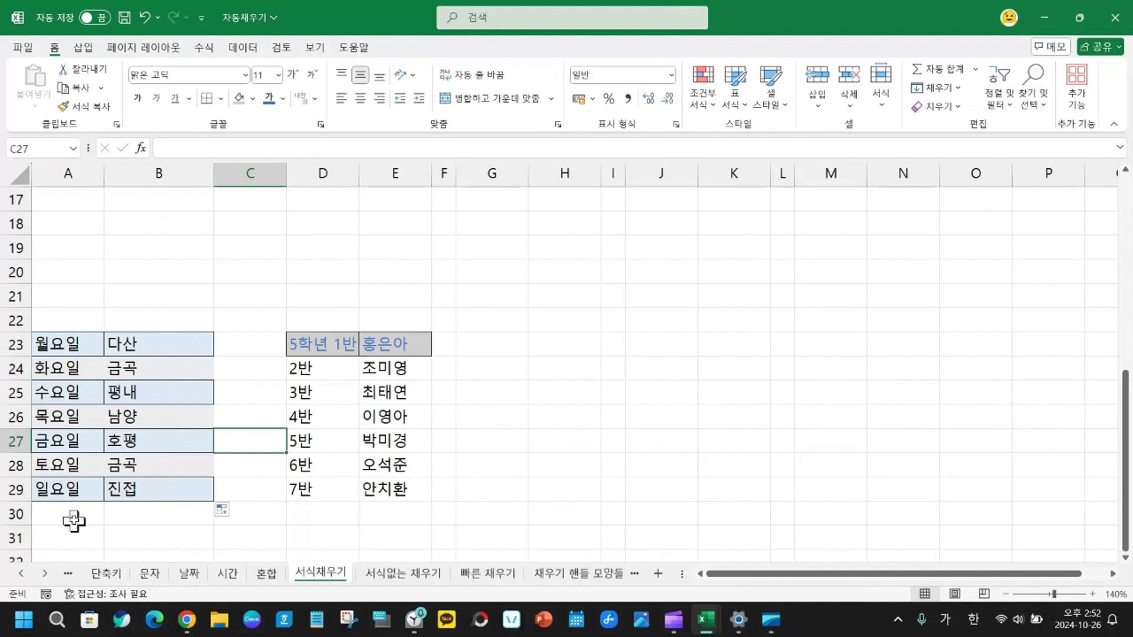
{"action": "left_click", "coordinate": [63, 466]}
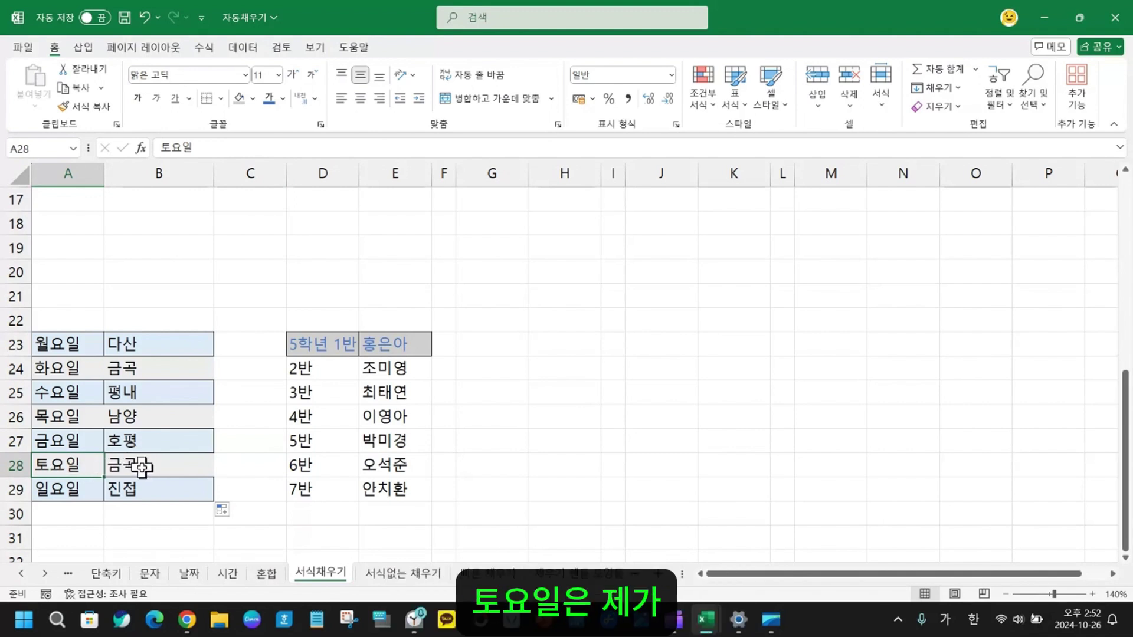
{"action": "left_click_drag", "start_coordinate": [127, 464], "coordinate": [144, 495]}
{"action": "left_click", "coordinate": [59, 497]}
{"action": "left_click", "coordinate": [126, 538]}
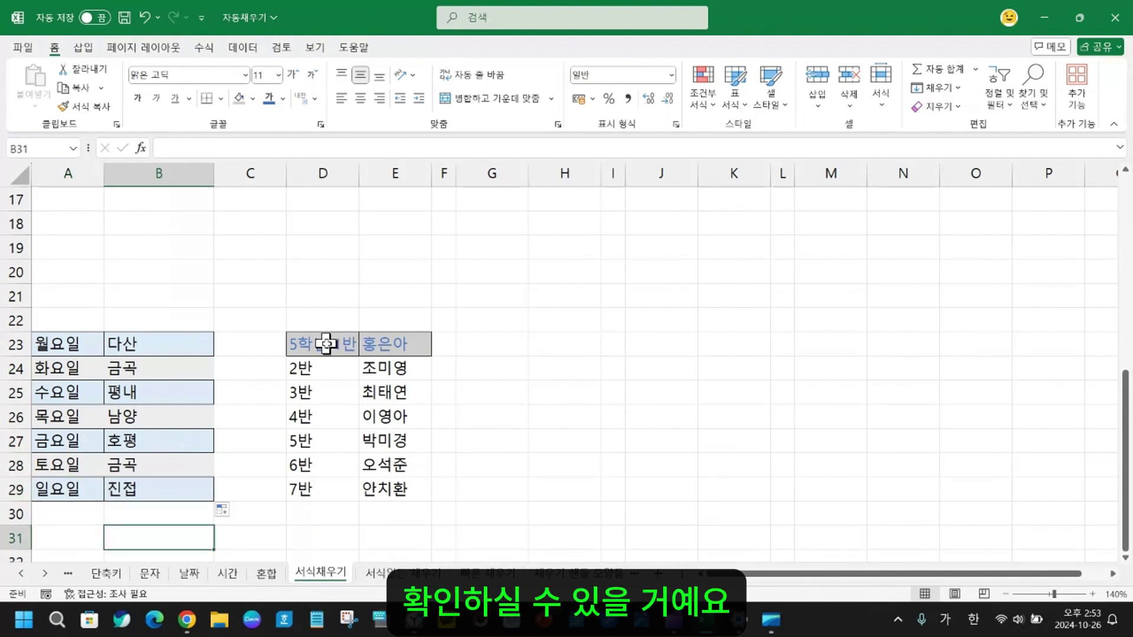
- Fill only the formatting of the class table's first row, D23:E23, down to row 29 while keeping the existing text
{"action": "left_click_drag", "start_coordinate": [326, 344], "coordinate": [387, 346]}
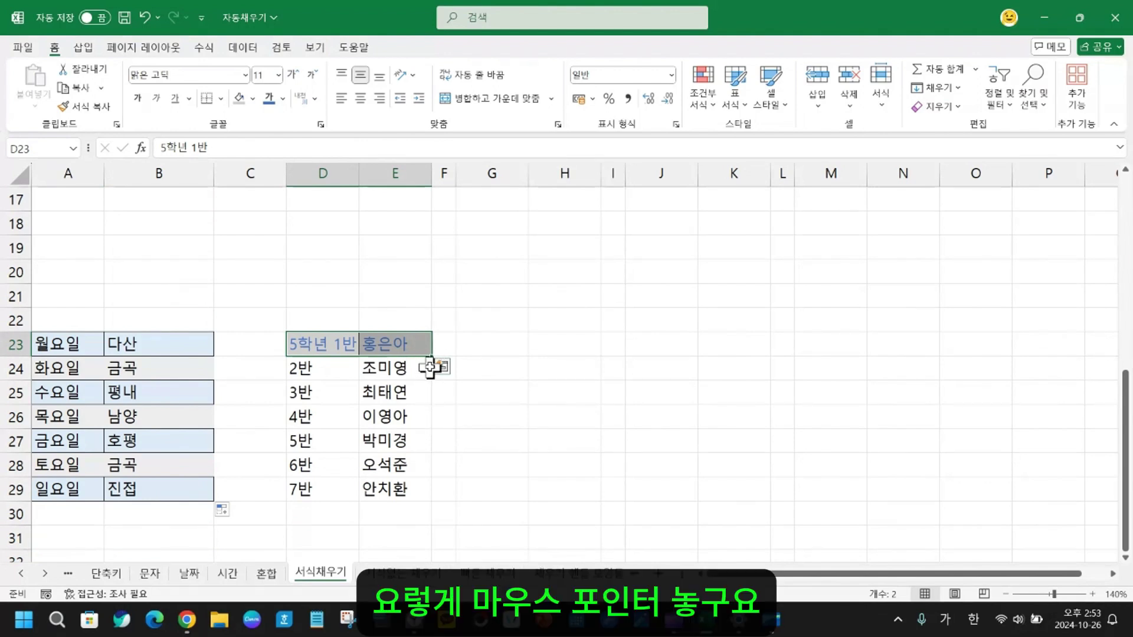
{"action": "left_click", "coordinate": [608, 369]}
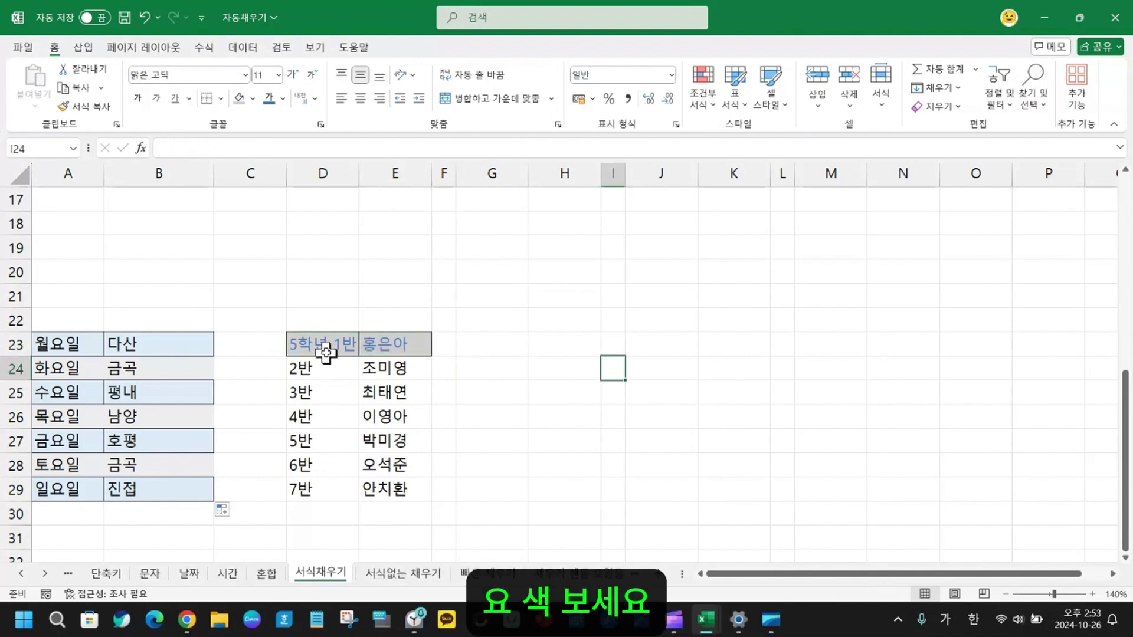
{"action": "left_click_drag", "start_coordinate": [324, 352], "coordinate": [435, 504]}
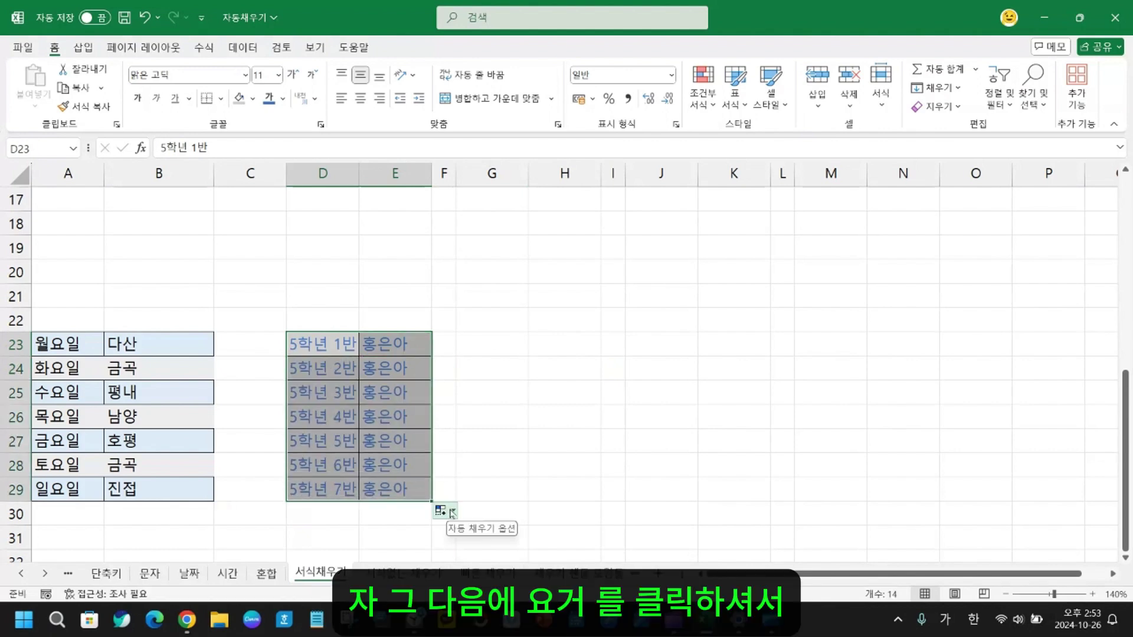
{"action": "left_click", "coordinate": [451, 512]}
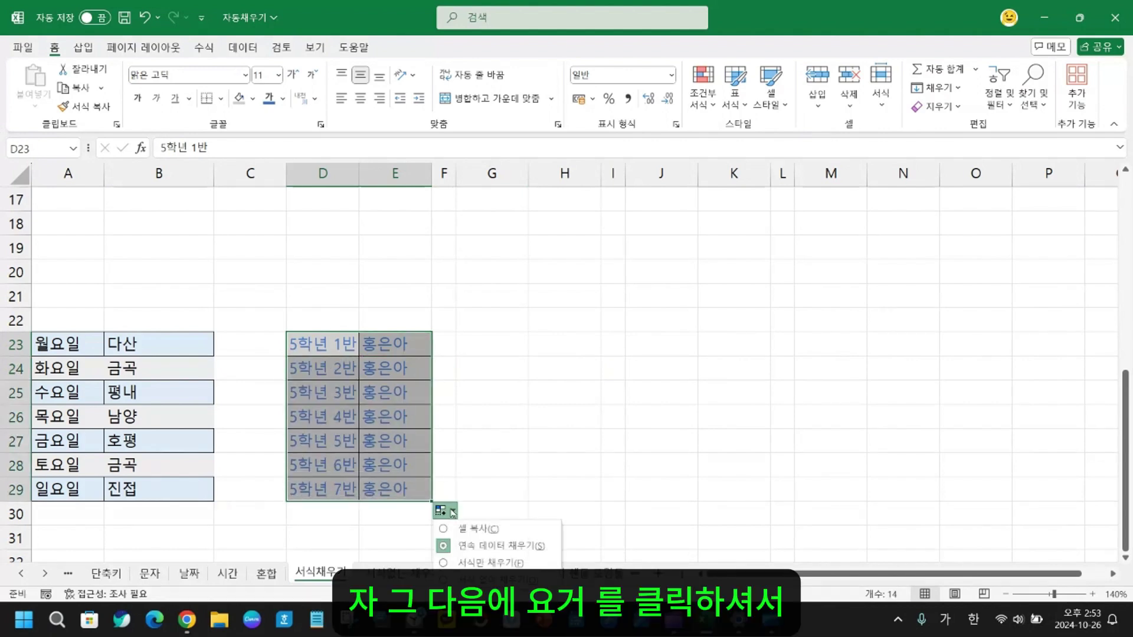
{"action": "left_click", "coordinate": [478, 563]}
{"action": "left_click", "coordinate": [570, 441]}
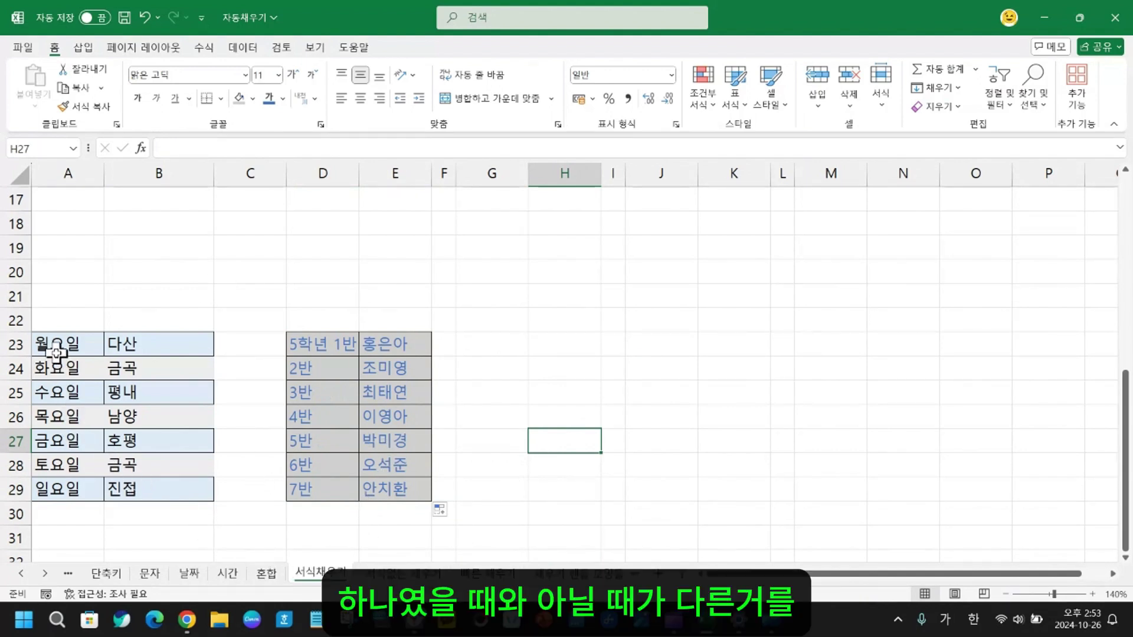
- Copy the first weekday row, A23:B23, to the cells starting at G23
{"action": "left_click_drag", "start_coordinate": [50, 346], "coordinate": [202, 345]}
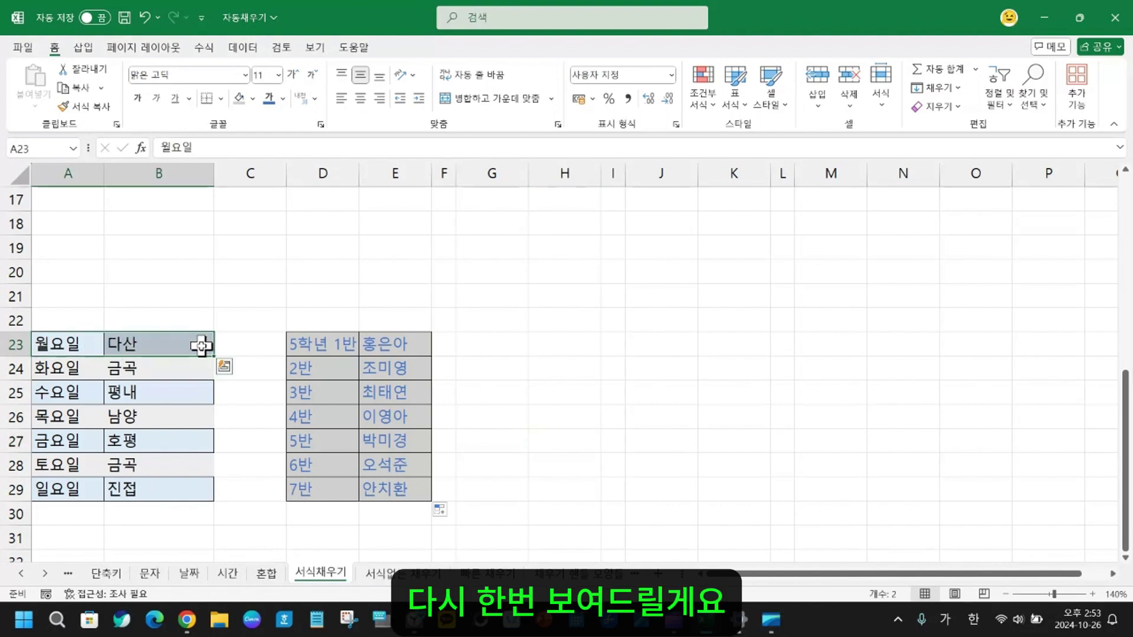
{"action": "key", "text": "ctrl+c"}
{"action": "left_click", "coordinate": [488, 349]}
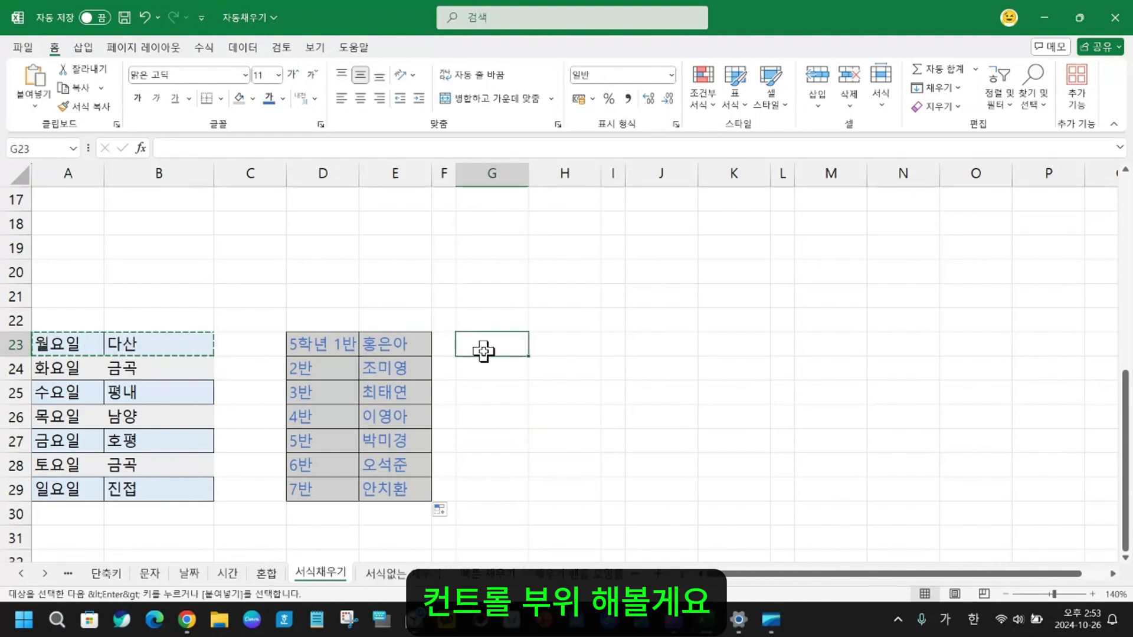
{"action": "key", "text": "ctrl+v"}
{"action": "left_click", "coordinate": [678, 423]}
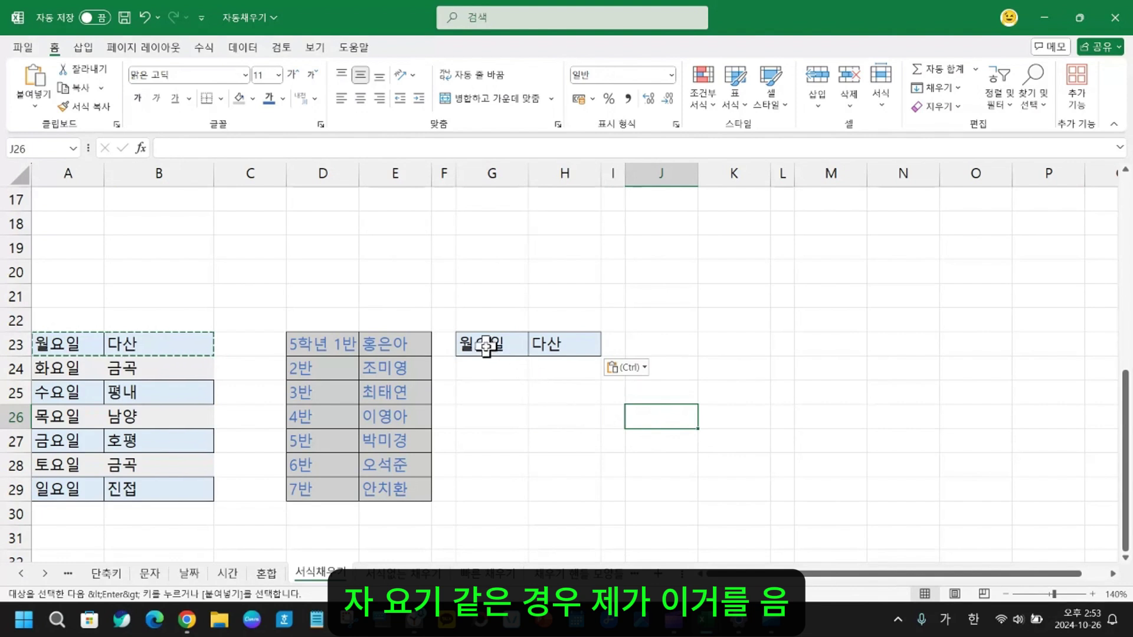
- Set the font colour of the copied row G23:H23 to red
{"action": "left_click_drag", "start_coordinate": [485, 347], "coordinate": [545, 347]}
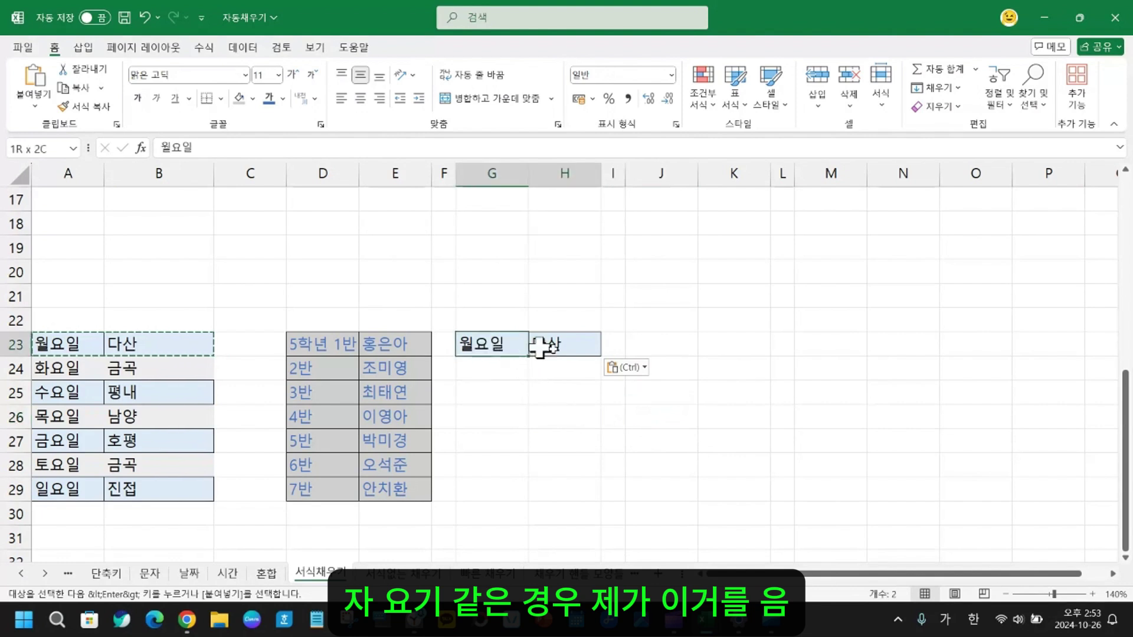
{"action": "left_click", "coordinate": [282, 105]}
{"action": "left_click", "coordinate": [279, 290]}
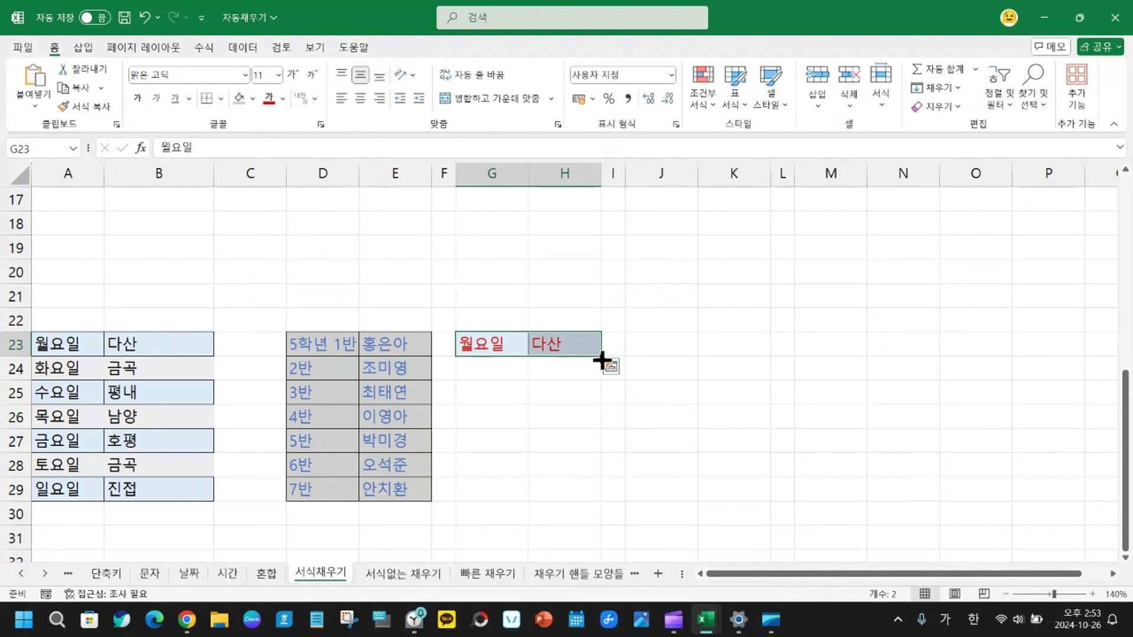
- Fill only the formatting of the red row G23:H23 down to row 29
{"action": "left_click_drag", "start_coordinate": [602, 360], "coordinate": [597, 500]}
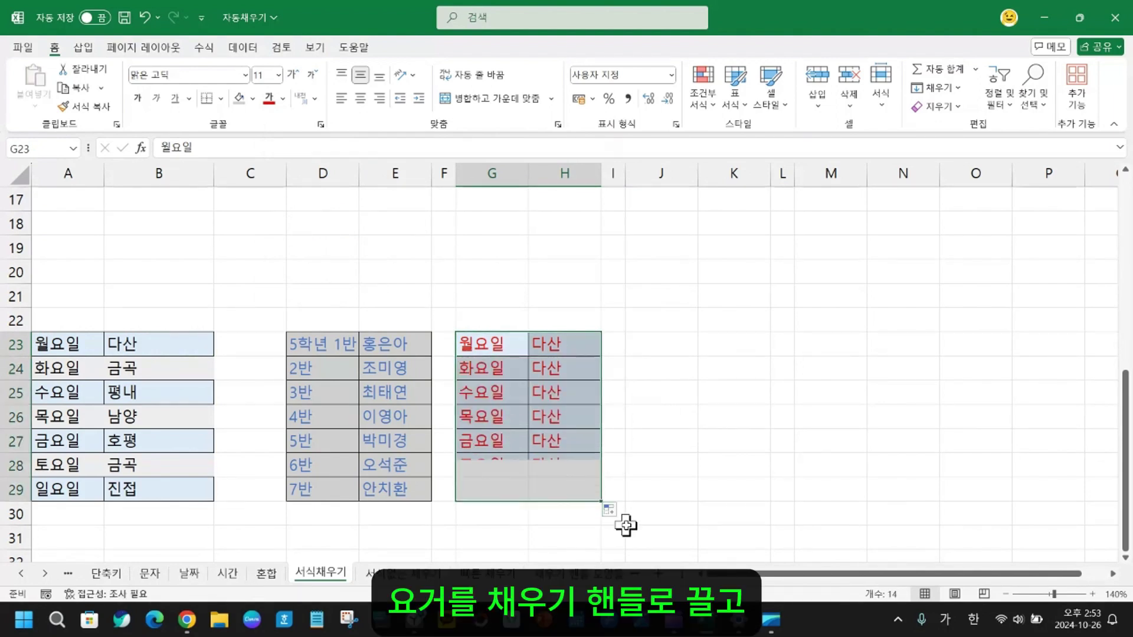
{"action": "left_click", "coordinate": [610, 509]}
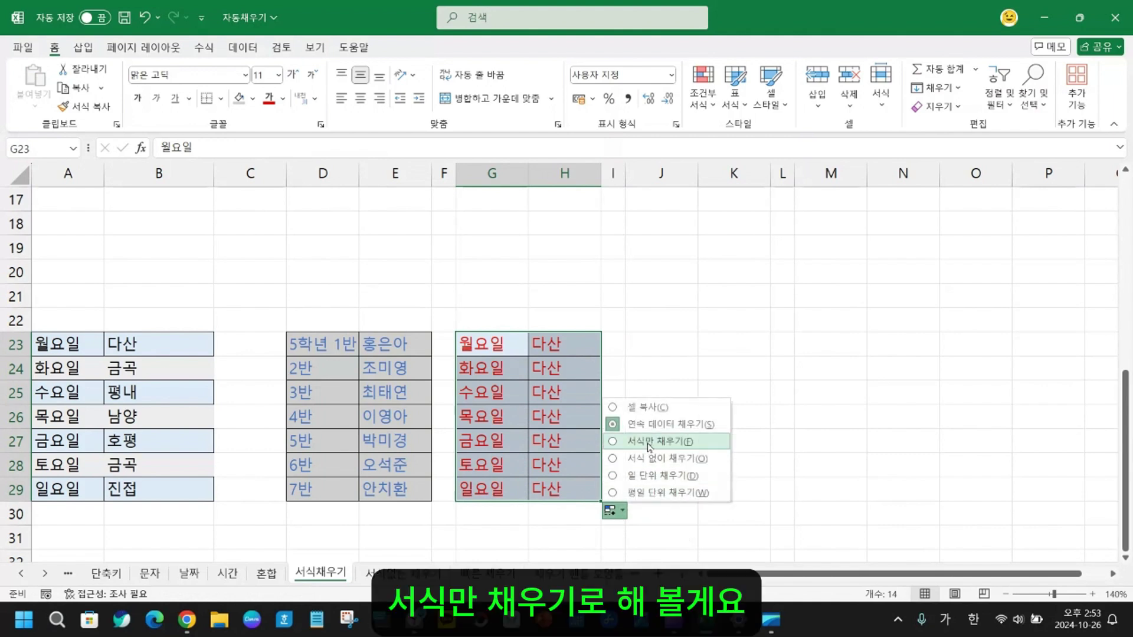
{"action": "left_click", "coordinate": [648, 444]}
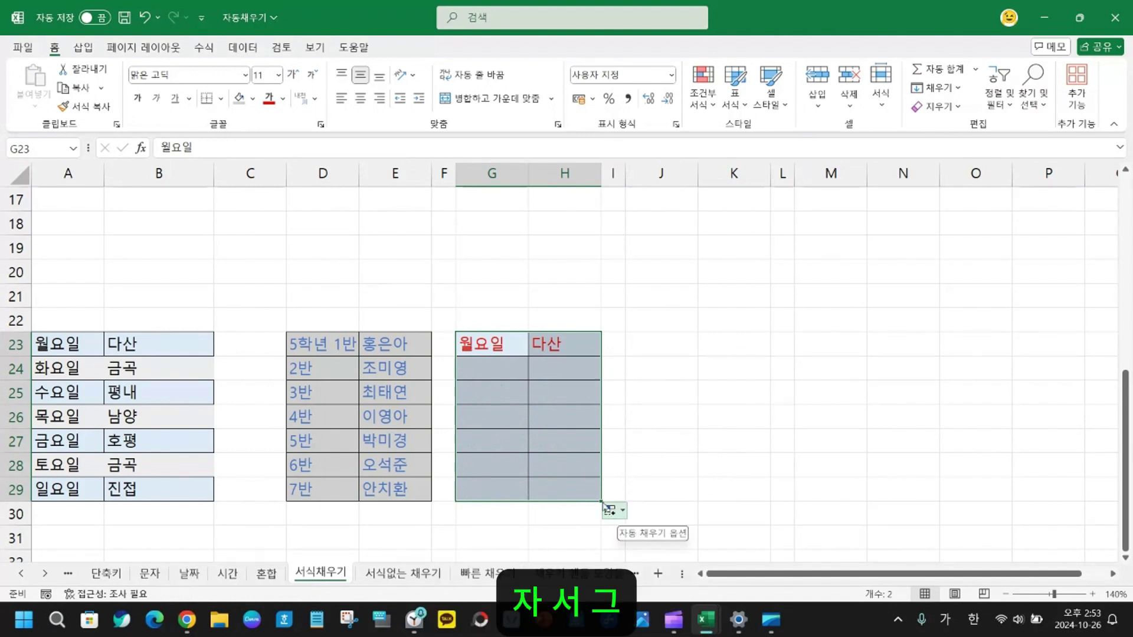
{"action": "left_click", "coordinate": [656, 403]}
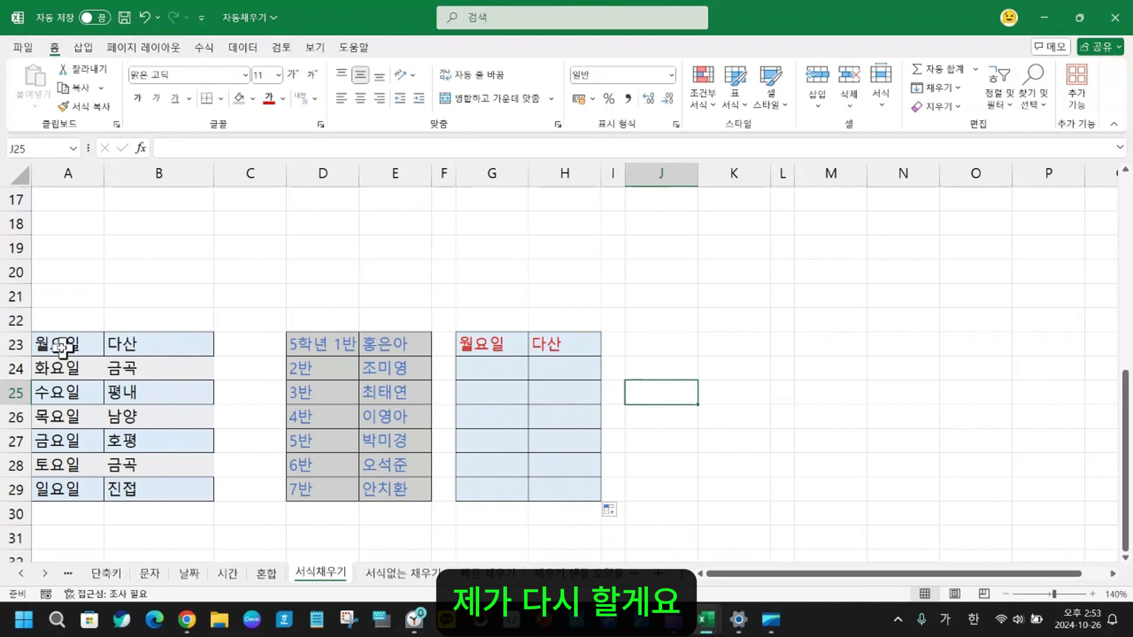
- Copy the whole weekday table, A23:B29, to the cells starting at G23
{"action": "left_click_drag", "start_coordinate": [61, 348], "coordinate": [159, 488]}
{"action": "key", "text": "ctrl+c"}
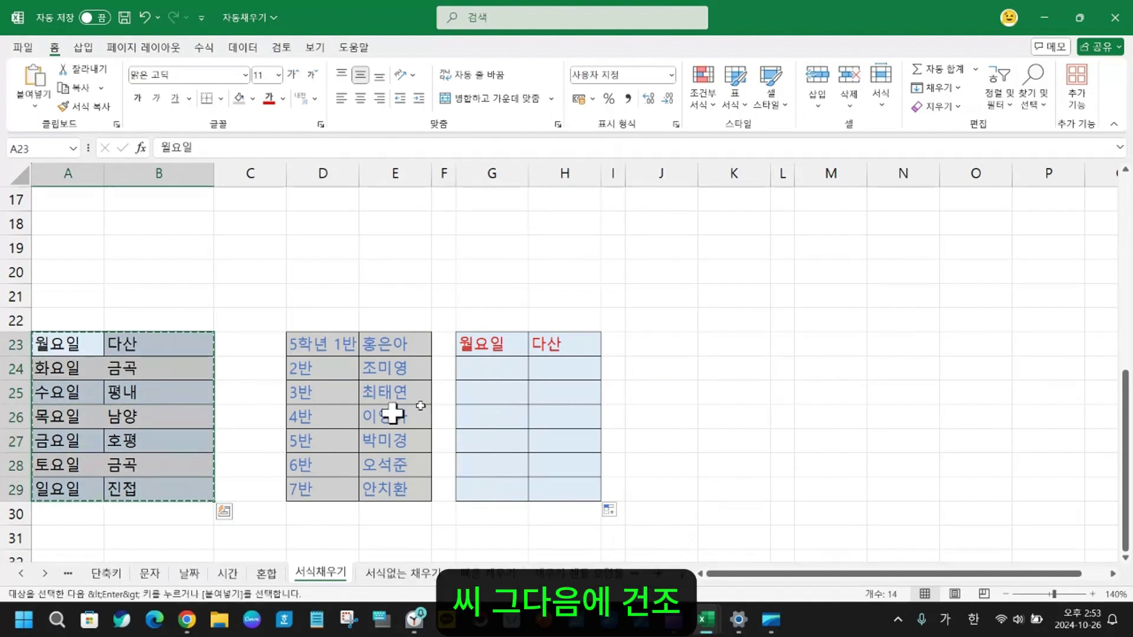
{"action": "left_click", "coordinate": [488, 341]}
{"action": "key", "text": "ctrl+v"}
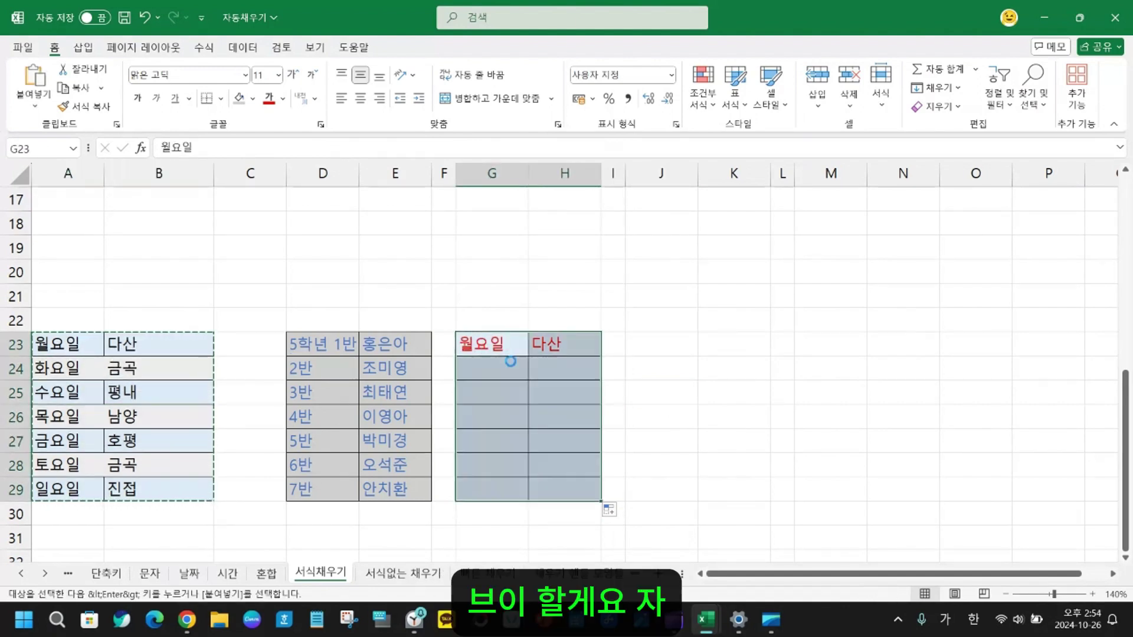
{"action": "left_click", "coordinate": [710, 441]}
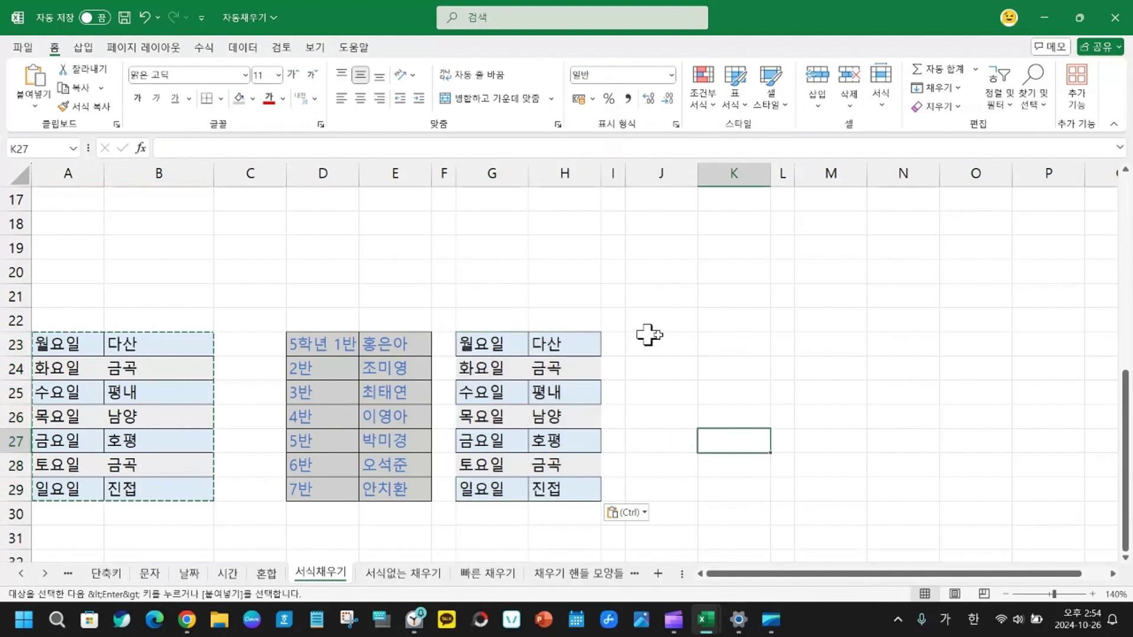
{"action": "left_click", "coordinate": [937, 106]}
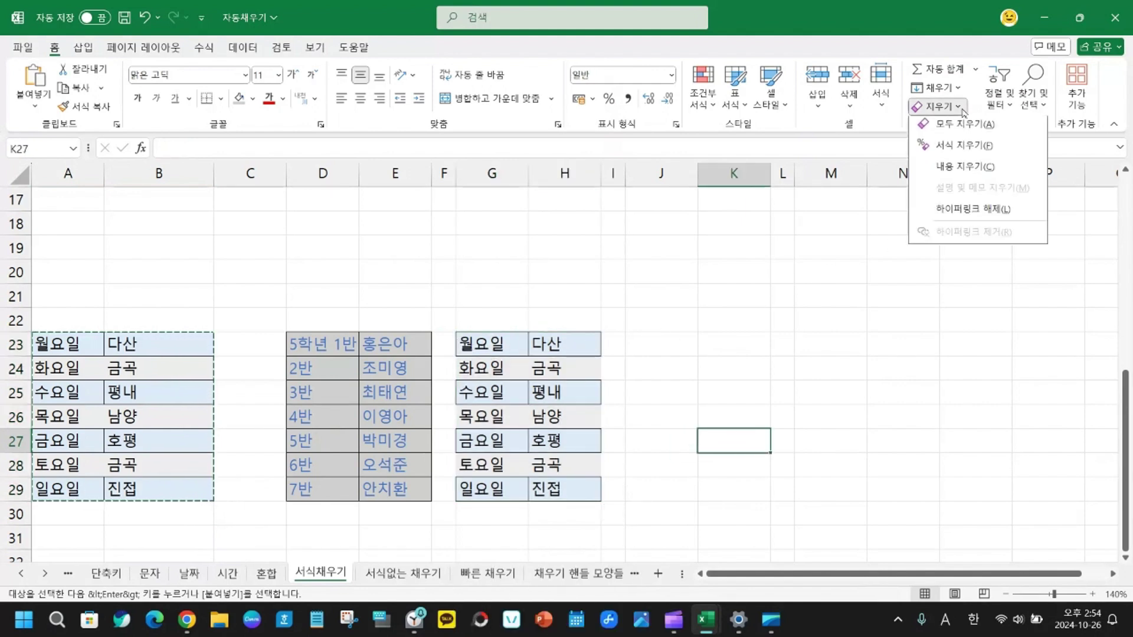
{"action": "left_click", "coordinate": [985, 168]}
{"action": "left_click", "coordinate": [957, 108]}
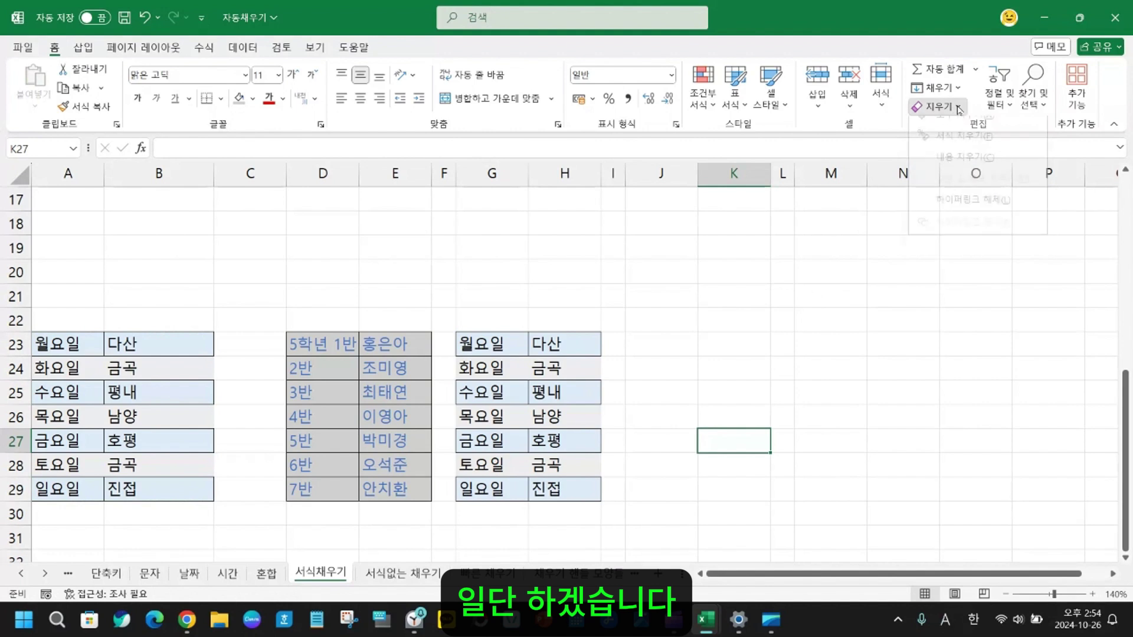
{"action": "left_click", "coordinate": [942, 155]}
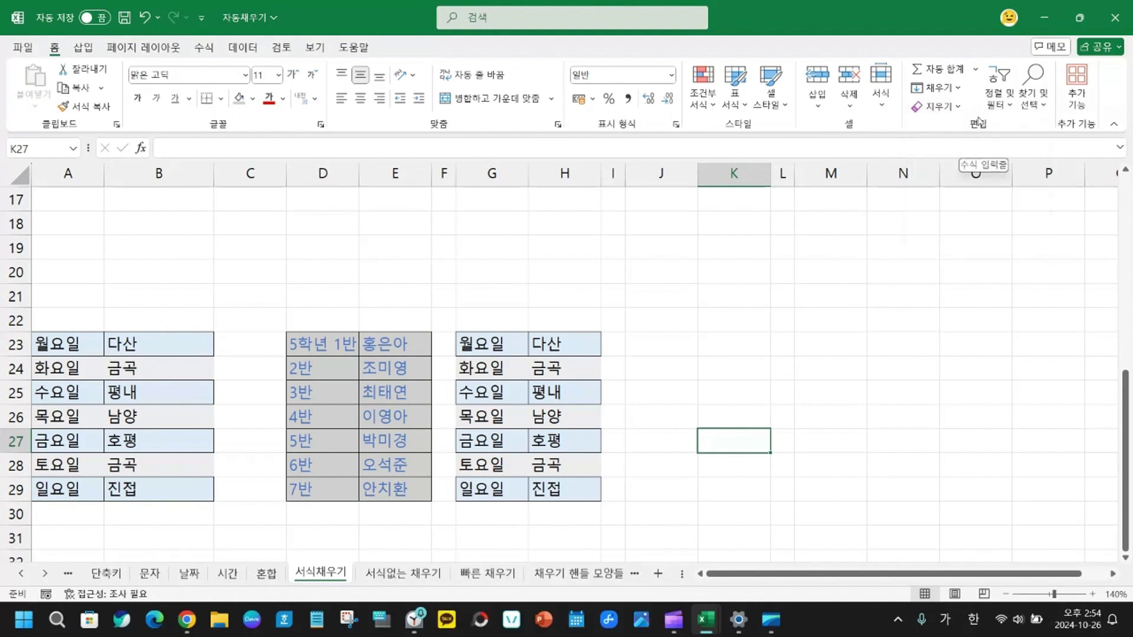
- Clear only the formatting of the copied rows G24:H29, keeping their text
{"action": "left_click_drag", "start_coordinate": [507, 348], "coordinate": [542, 494]}
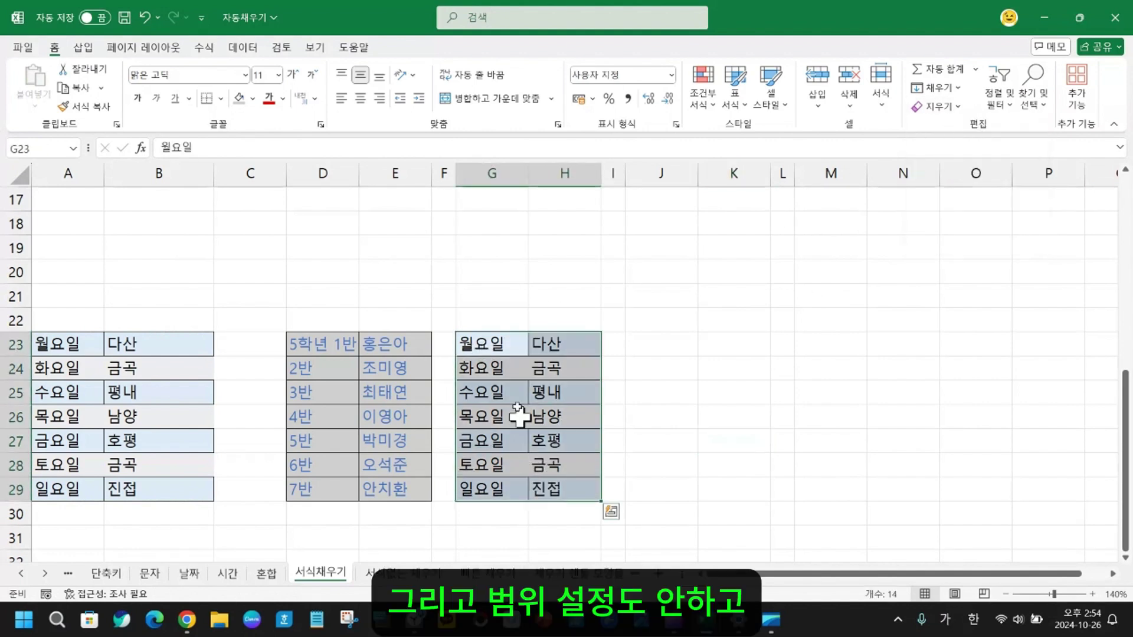
{"action": "left_click_drag", "start_coordinate": [487, 376], "coordinate": [573, 483]}
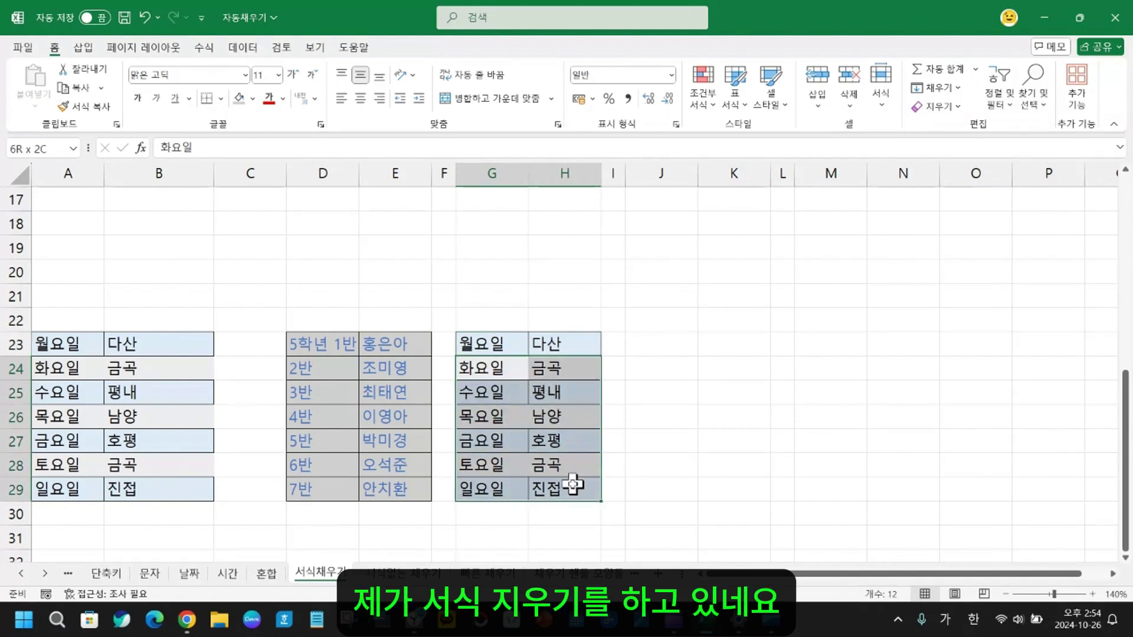
{"action": "left_click", "coordinate": [936, 106]}
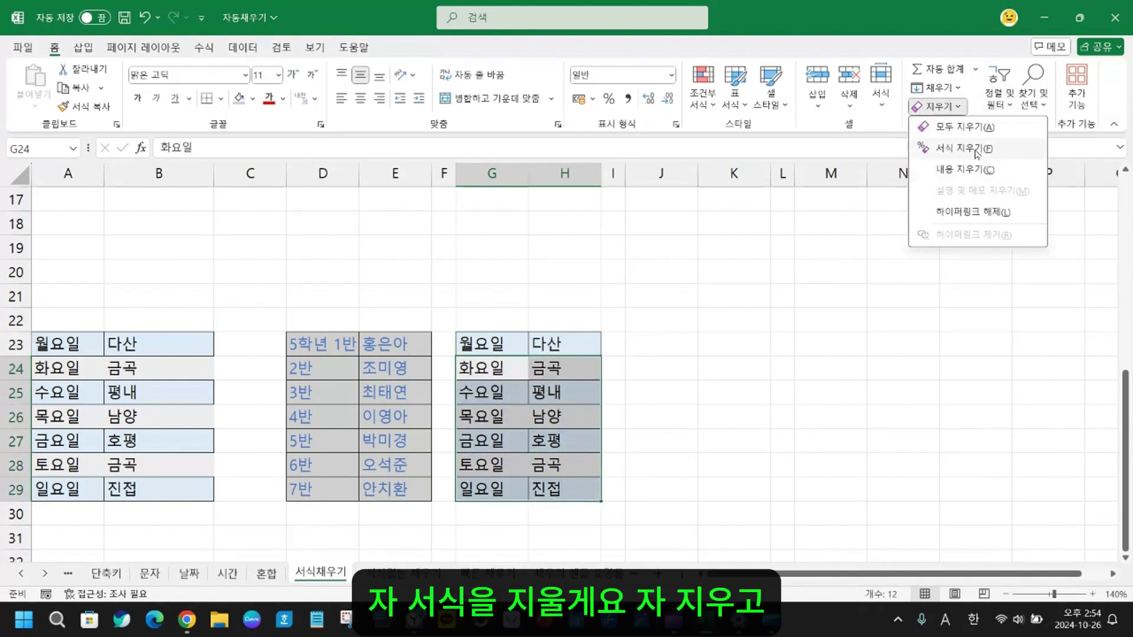
{"action": "left_click", "coordinate": [942, 148]}
{"action": "left_click", "coordinate": [777, 386]}
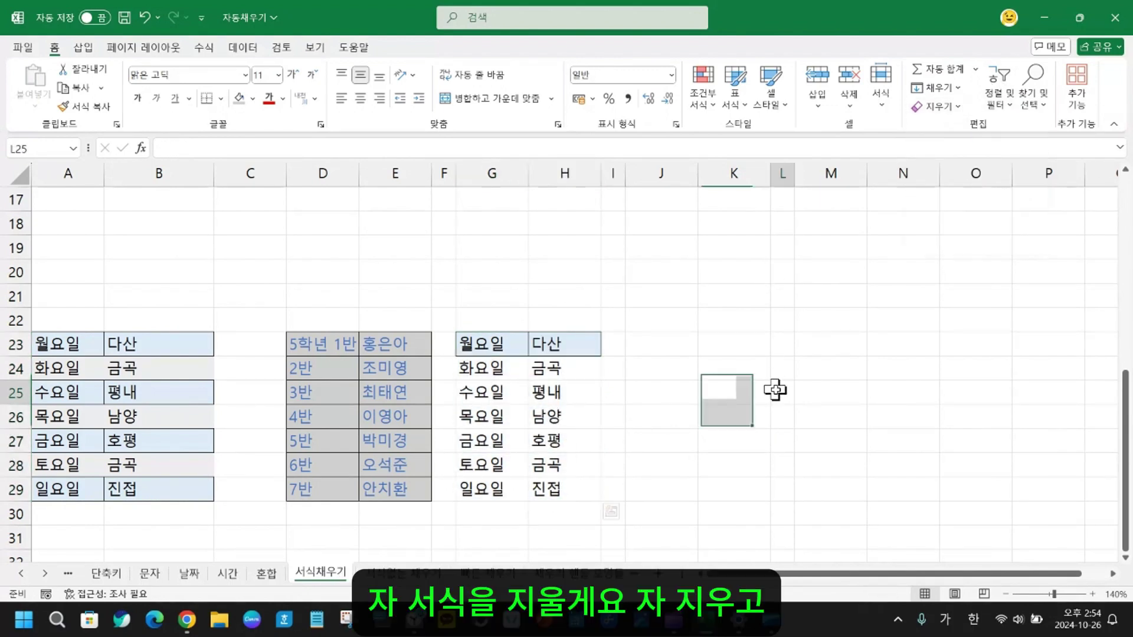
- Set the font colour of the copied table's first row, G23:H23, to red
{"action": "left_click", "coordinate": [483, 342]}
{"action": "left_click_drag", "start_coordinate": [527, 342], "coordinate": [533, 342]}
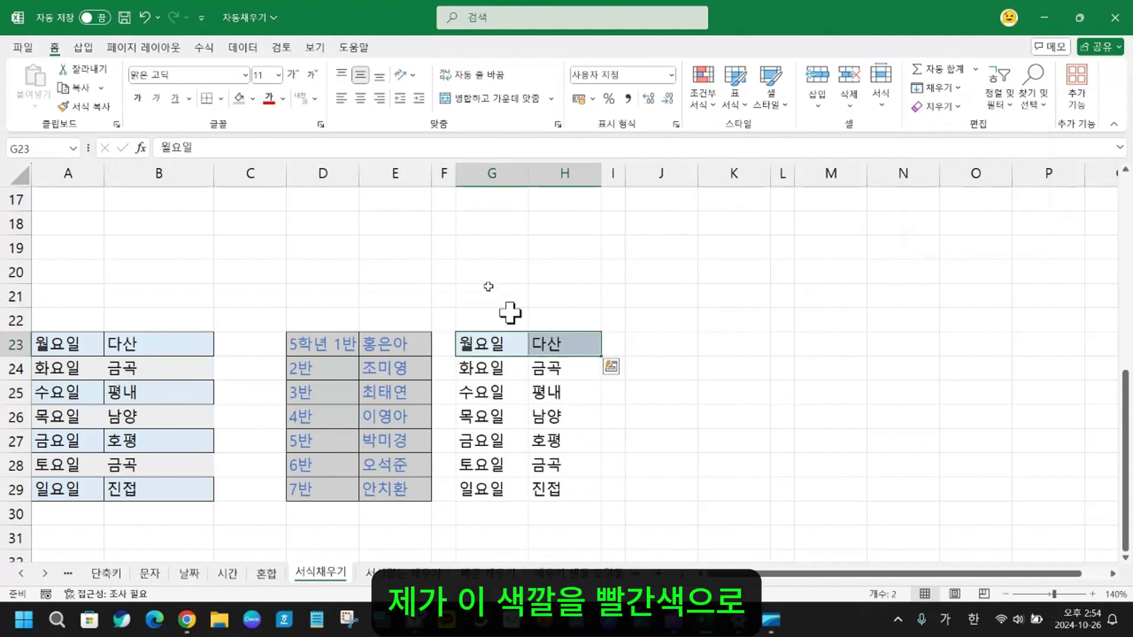
{"action": "left_click", "coordinate": [267, 100]}
{"action": "left_click_drag", "start_coordinate": [661, 367], "coordinate": [661, 345]}
- Fill only the formatting of G23:H23 down to row 29, keeping the existing weekday and place text
{"action": "left_click_drag", "start_coordinate": [471, 345], "coordinate": [606, 503]}
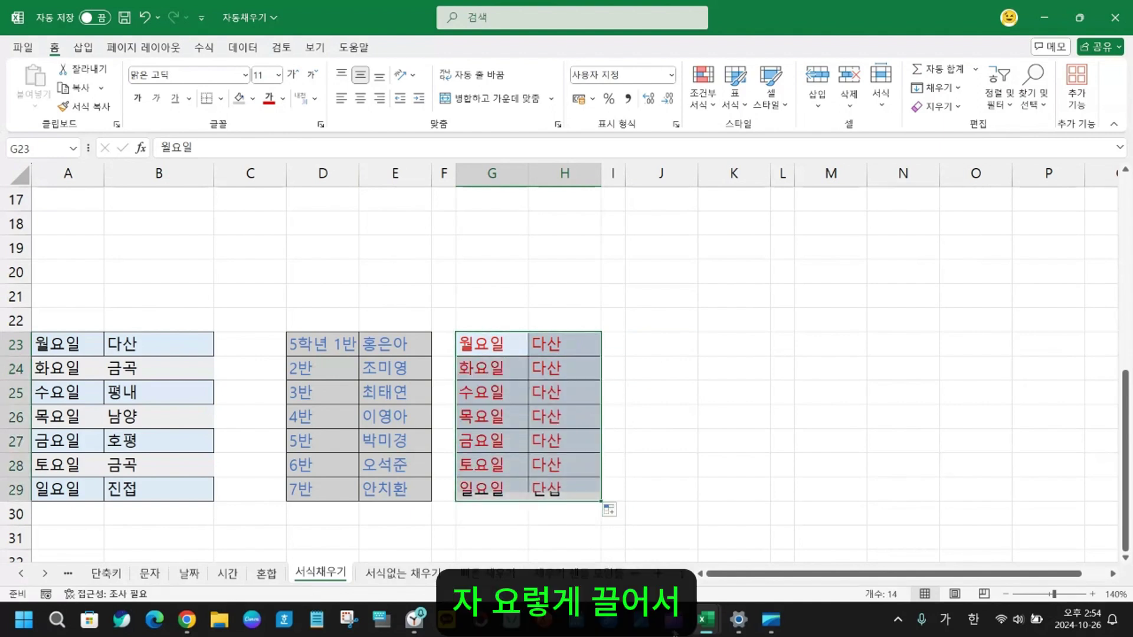
{"action": "left_click", "coordinate": [623, 513]}
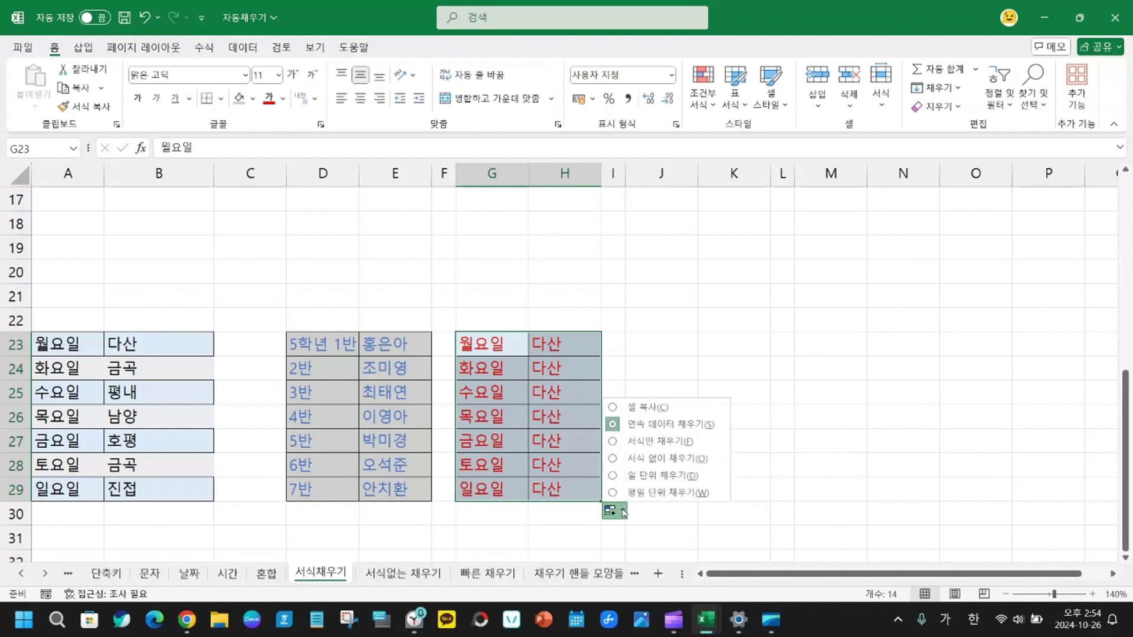
{"action": "left_click", "coordinate": [655, 441]}
{"action": "left_click", "coordinate": [703, 417]}
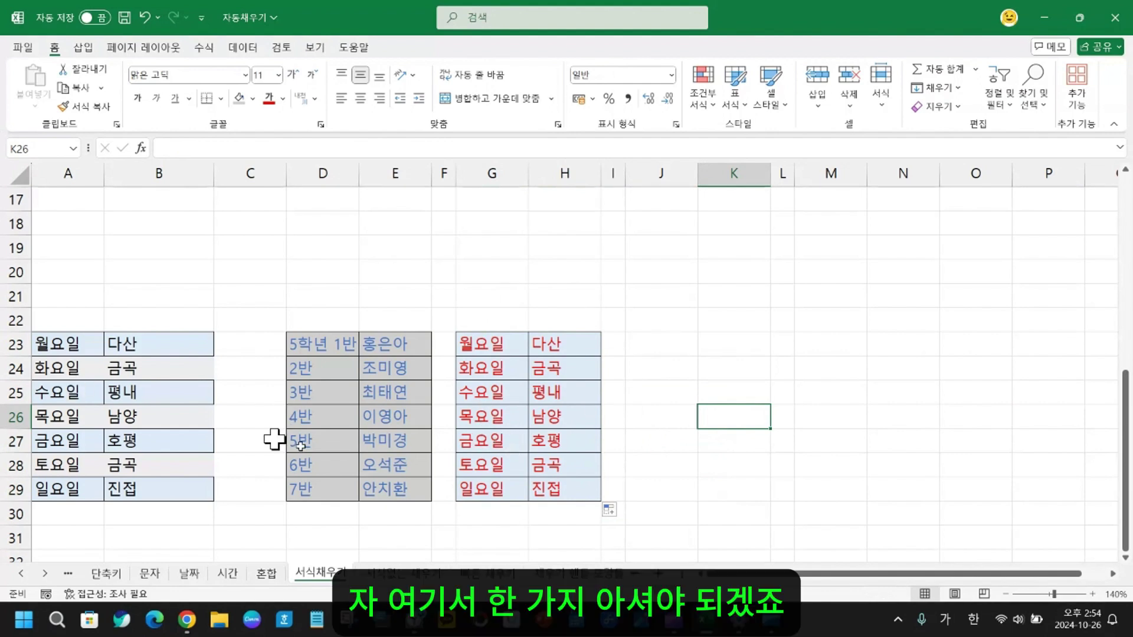
- Copy the weekday table A23:B29 to the cells starting at J23
{"action": "left_click_drag", "start_coordinate": [36, 469], "coordinate": [107, 467]}
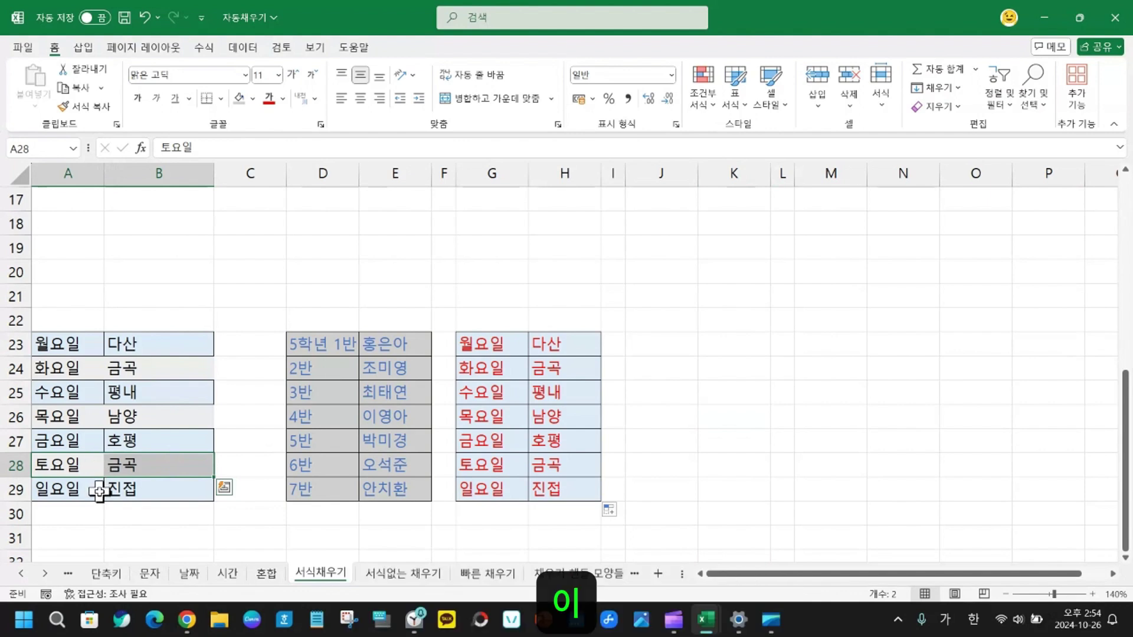
{"action": "left_click_drag", "start_coordinate": [80, 344], "coordinate": [152, 494]}
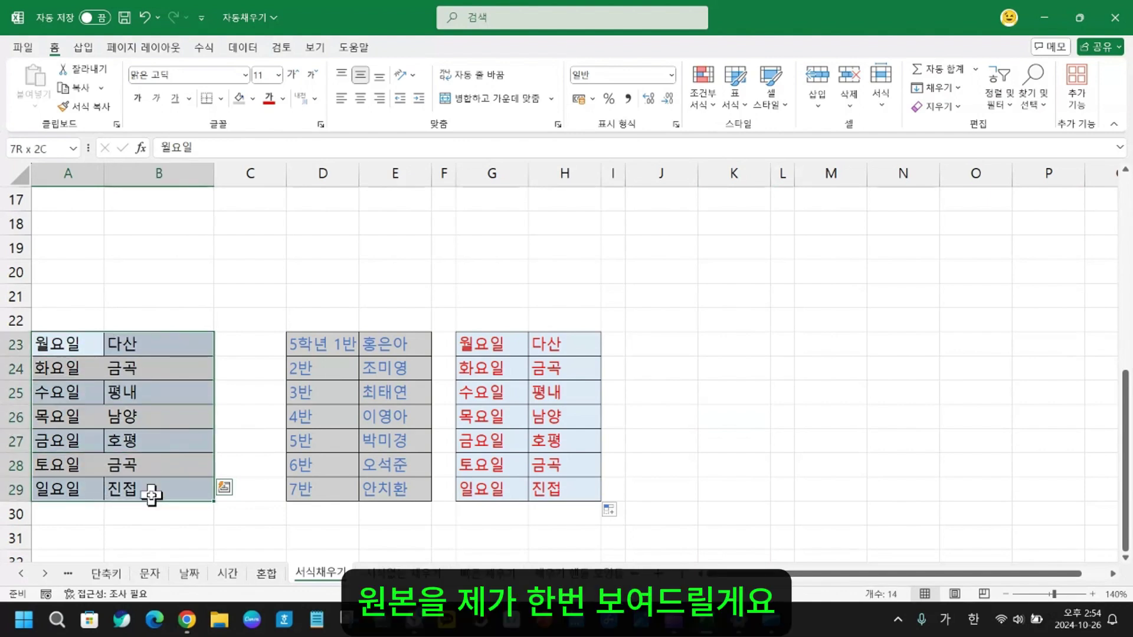
{"action": "key", "text": "ctrl+c"}
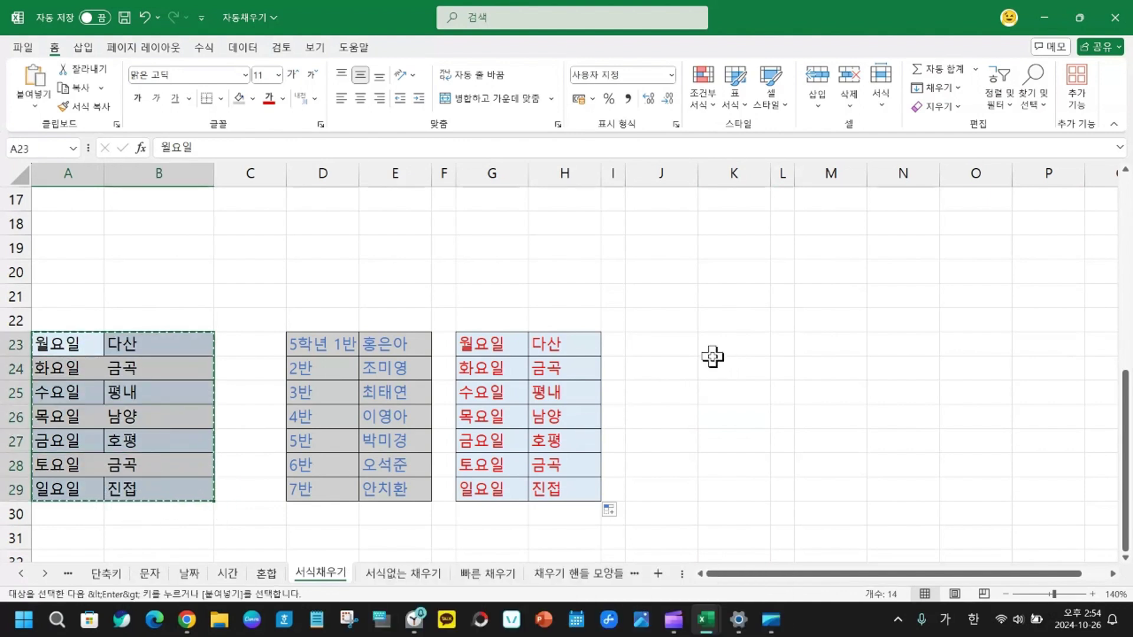
{"action": "left_click", "coordinate": [665, 345]}
{"action": "key", "text": "ctrl+v"}
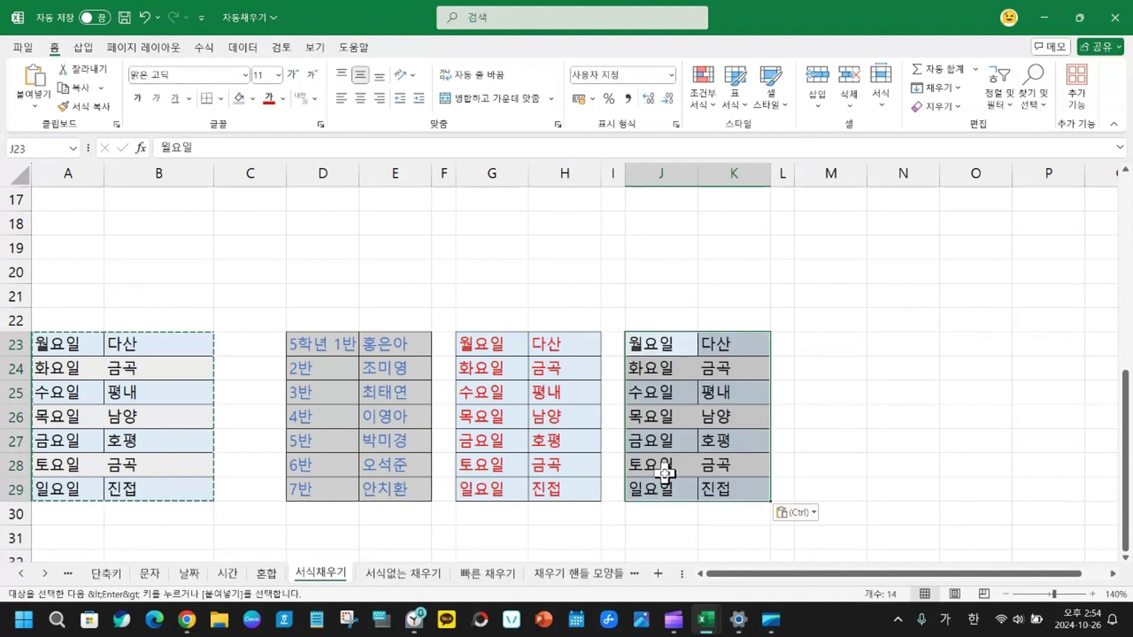
- Set the font colour of the Saturday row J28:K28 to blue and the Sunday row J29:K29 to red
{"action": "left_click_drag", "start_coordinate": [649, 464], "coordinate": [711, 464]}
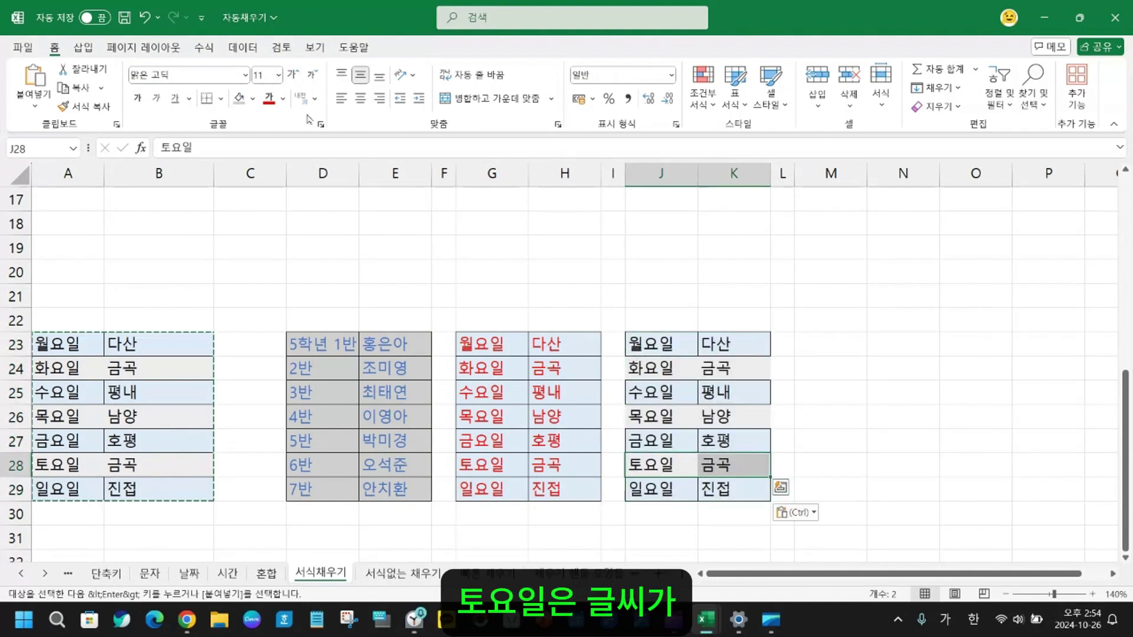
{"action": "left_click", "coordinate": [283, 98]}
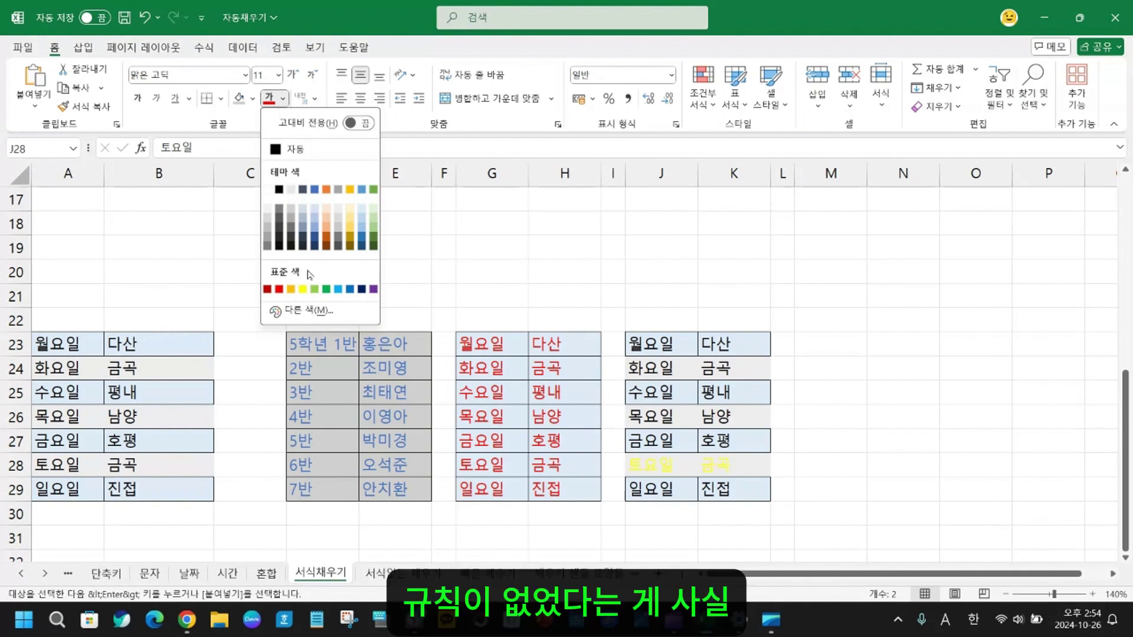
{"action": "left_click", "coordinate": [316, 190]}
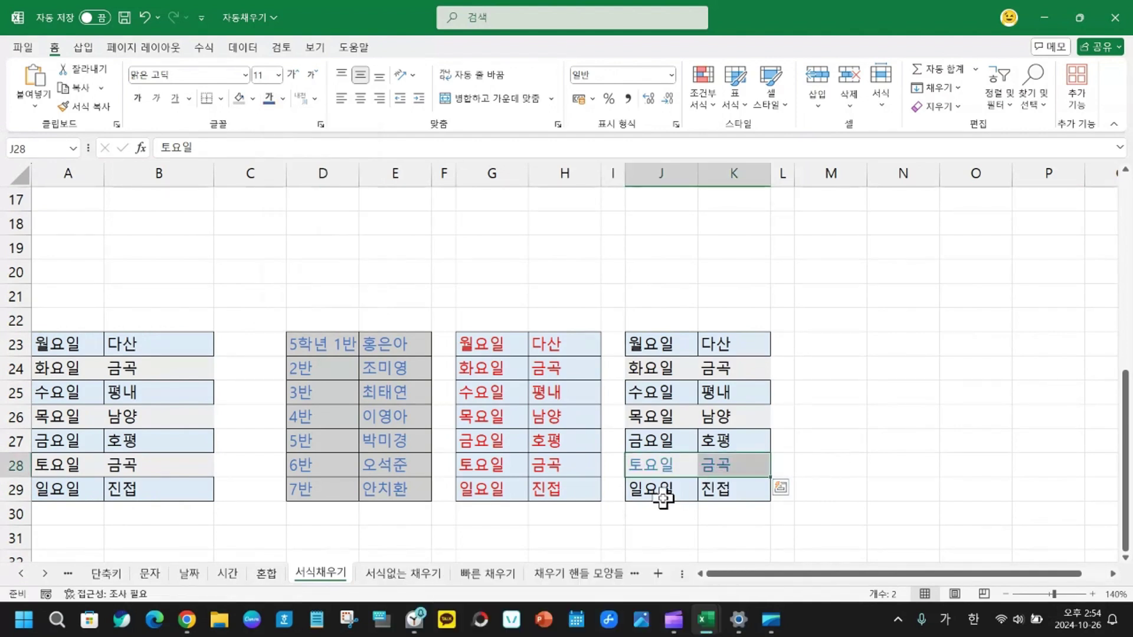
{"action": "left_click_drag", "start_coordinate": [659, 496], "coordinate": [720, 488]}
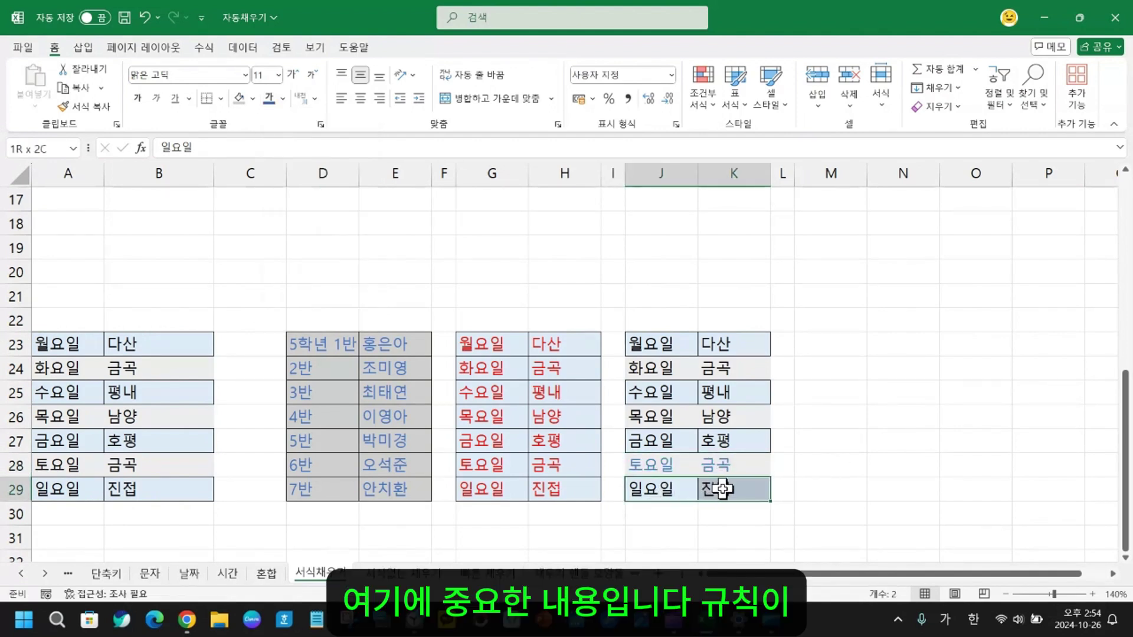
{"action": "left_click", "coordinate": [283, 99]}
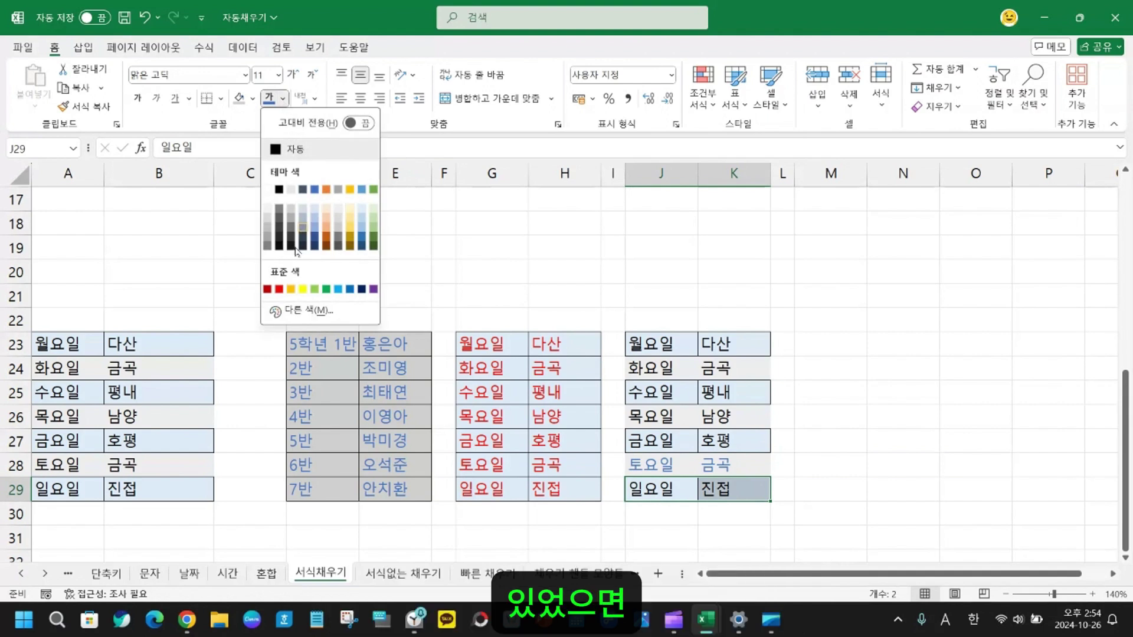
{"action": "left_click", "coordinate": [279, 289]}
{"action": "left_click", "coordinate": [826, 392]}
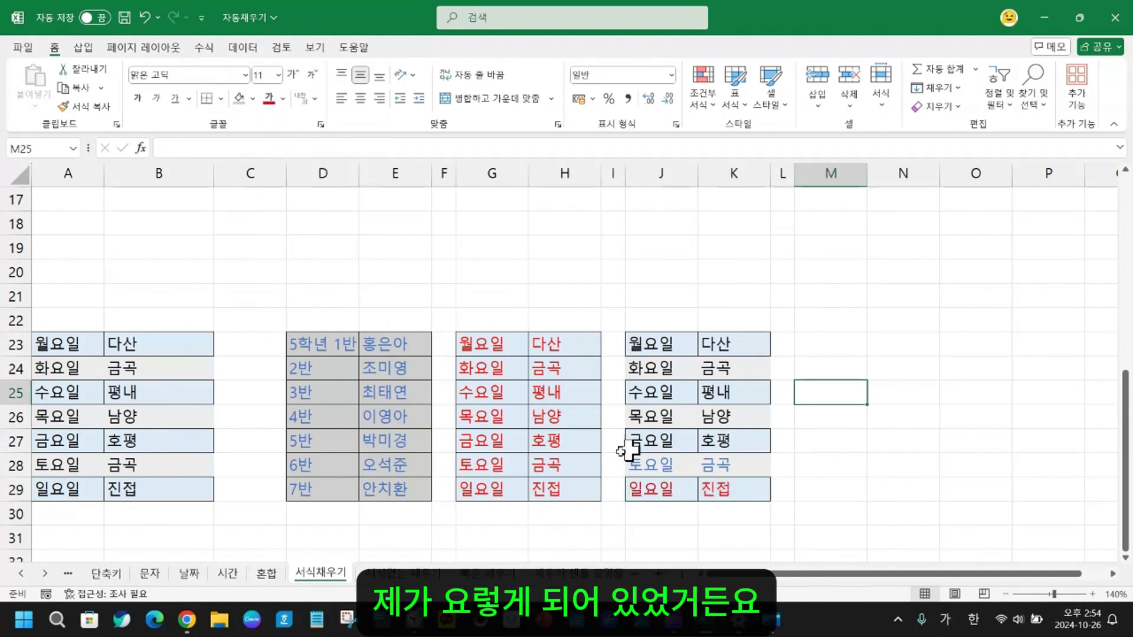
- Clear only the formatting of the Wednesday to Sunday rows, J25:K29
{"action": "left_click", "coordinate": [656, 392]}
{"action": "left_click_drag", "start_coordinate": [654, 391], "coordinate": [726, 491]}
{"action": "left_click", "coordinate": [940, 107]}
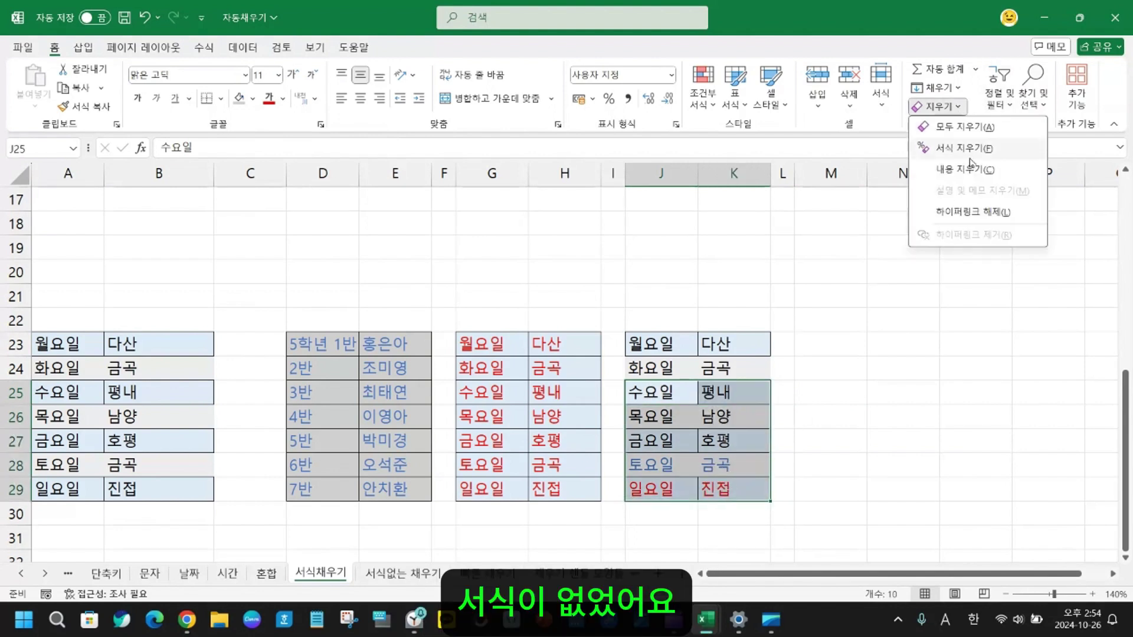
{"action": "left_click", "coordinate": [979, 148]}
{"action": "left_click", "coordinate": [902, 416]}
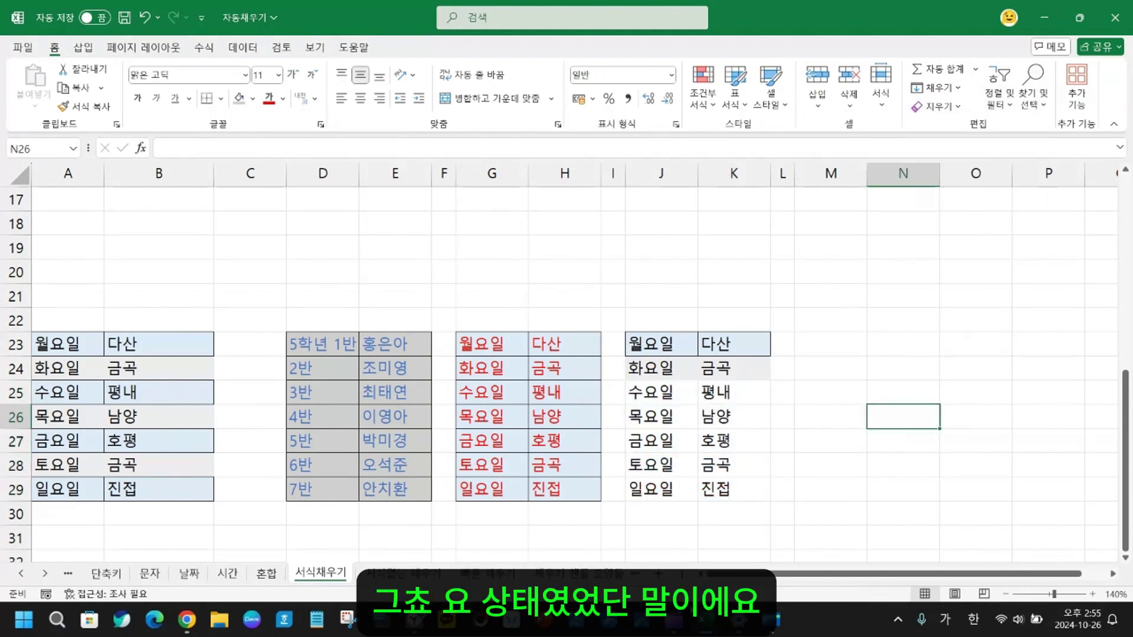
- Recolour the cleared weekend rows, with red text for Sunday in J29:K29 and blue text for Saturday in J28:K28
{"action": "left_click_drag", "start_coordinate": [647, 470], "coordinate": [726, 487]}
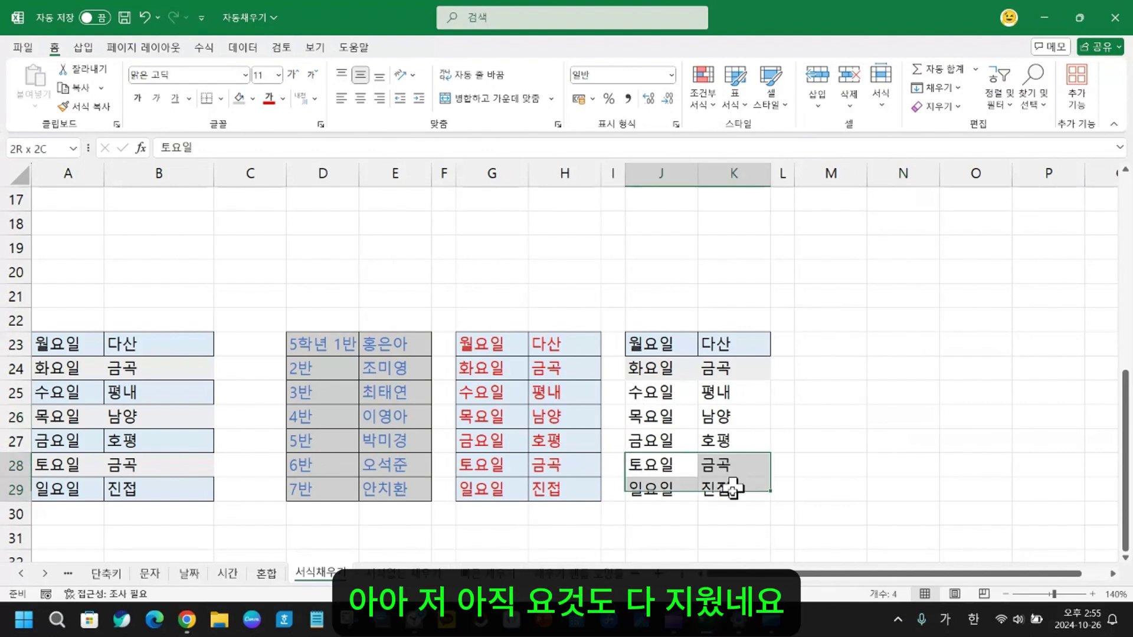
{"action": "left_click", "coordinate": [646, 466]}
{"action": "left_click_drag", "start_coordinate": [637, 488], "coordinate": [726, 491]}
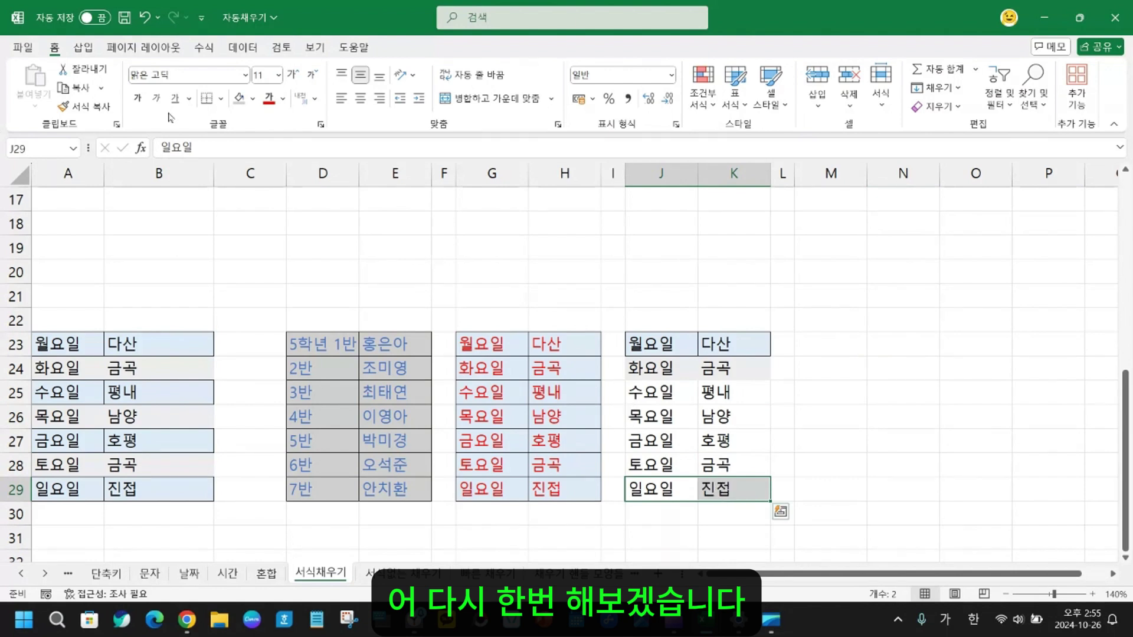
{"action": "left_click", "coordinate": [269, 99]}
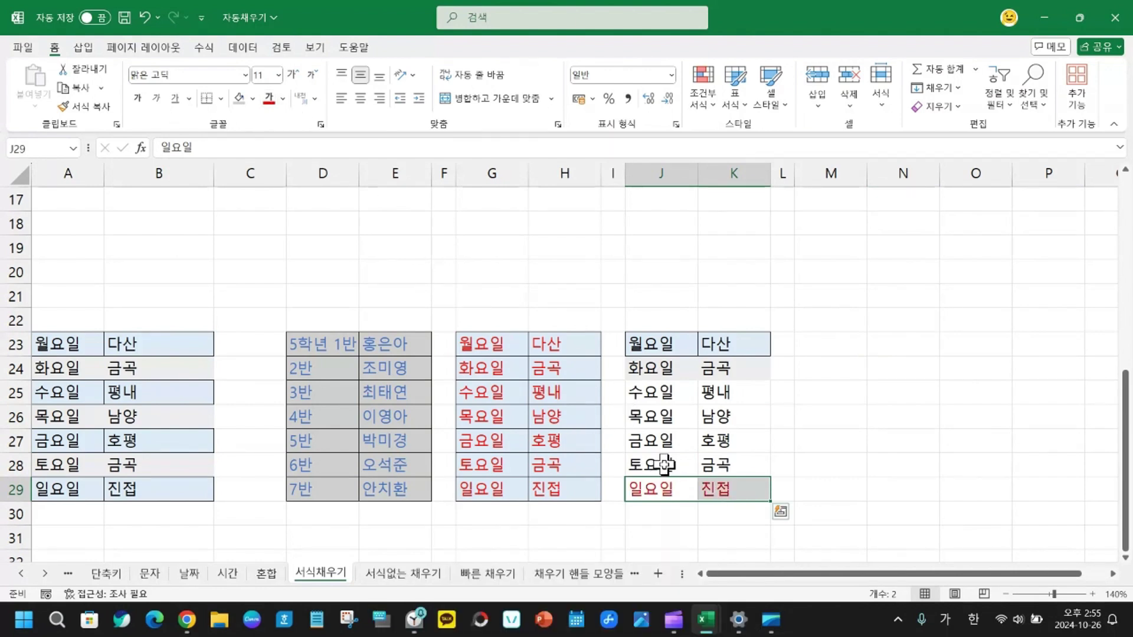
{"action": "left_click_drag", "start_coordinate": [665, 464], "coordinate": [755, 459]}
{"action": "left_click", "coordinate": [283, 99]}
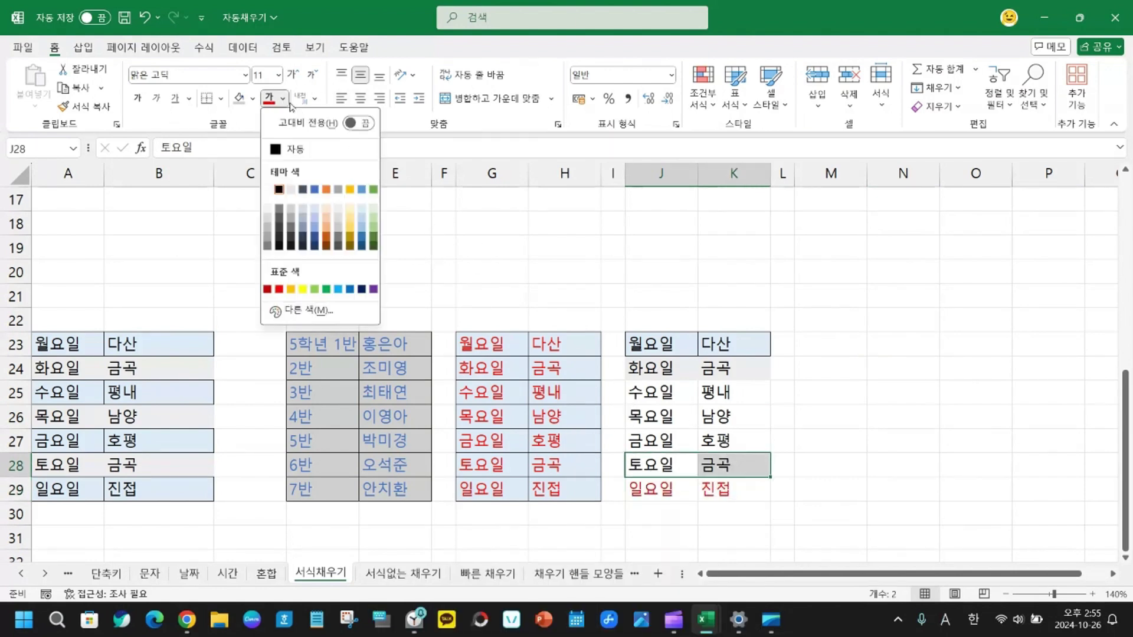
{"action": "left_click", "coordinate": [316, 189]}
{"action": "left_click", "coordinate": [950, 339]}
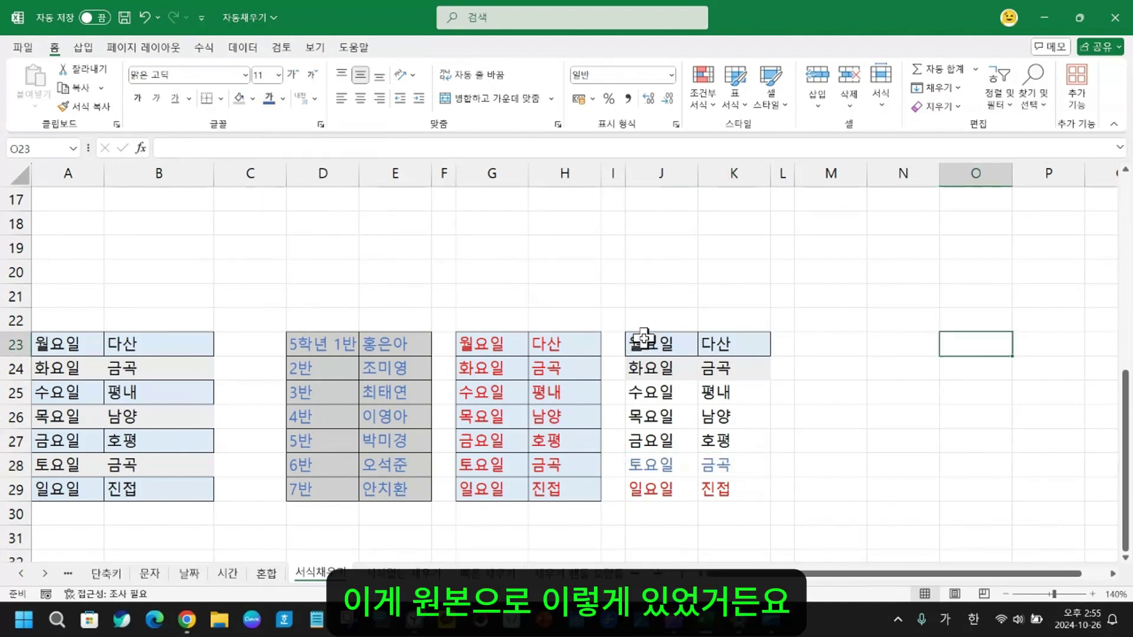
- Copy the weekday table J23:K29 to the cells starting at M23
{"action": "left_click_drag", "start_coordinate": [642, 341], "coordinate": [720, 488]}
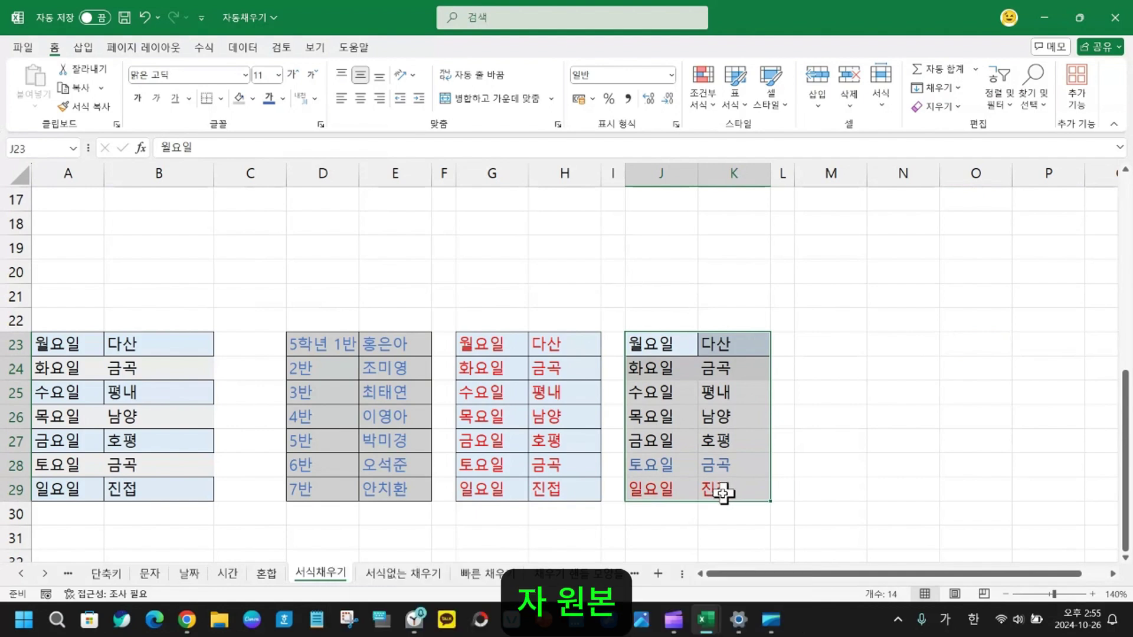
{"action": "key", "text": "ctrl+c"}
{"action": "left_click", "coordinate": [844, 344]}
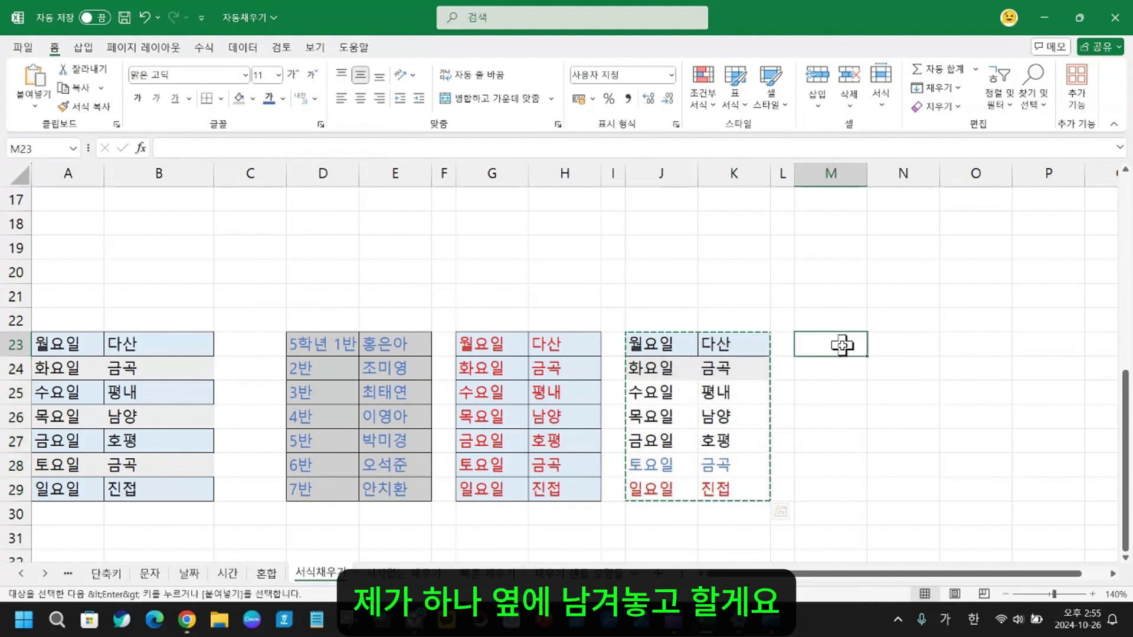
{"action": "key", "text": "ctrl+v"}
{"action": "left_click", "coordinate": [988, 390]}
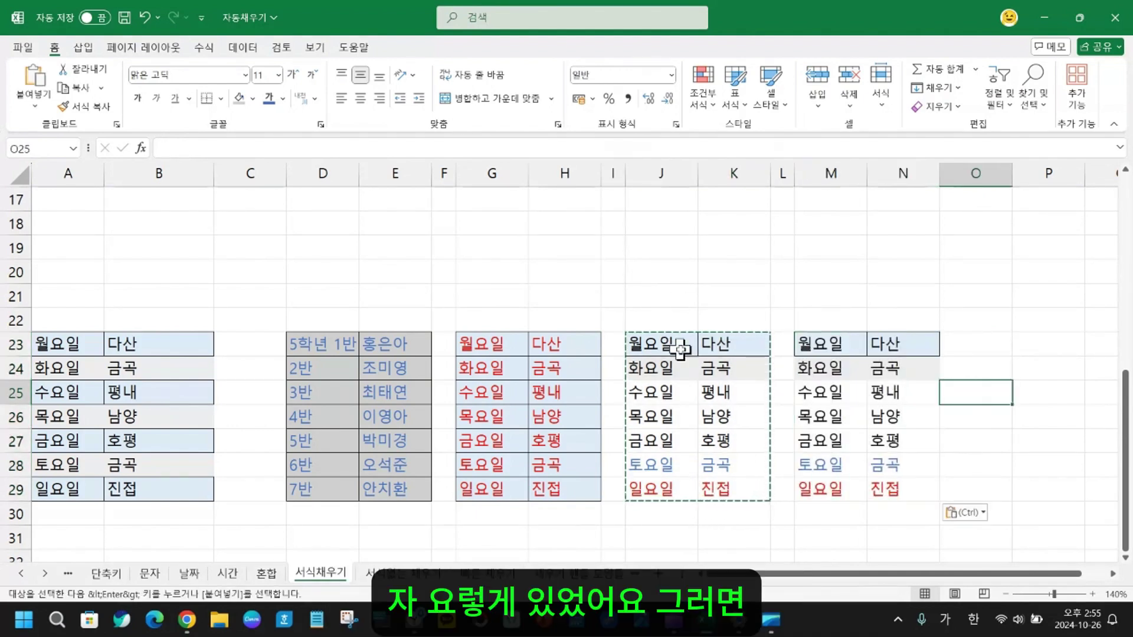
{"action": "left_click", "coordinate": [656, 294]}
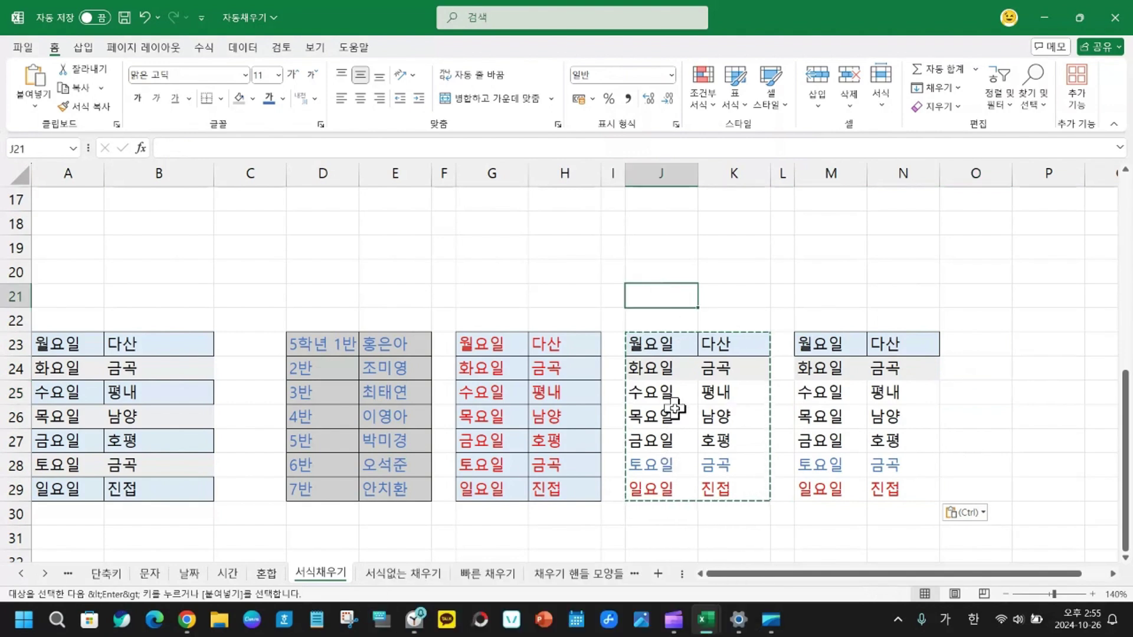
{"action": "key", "text": "Escape"}
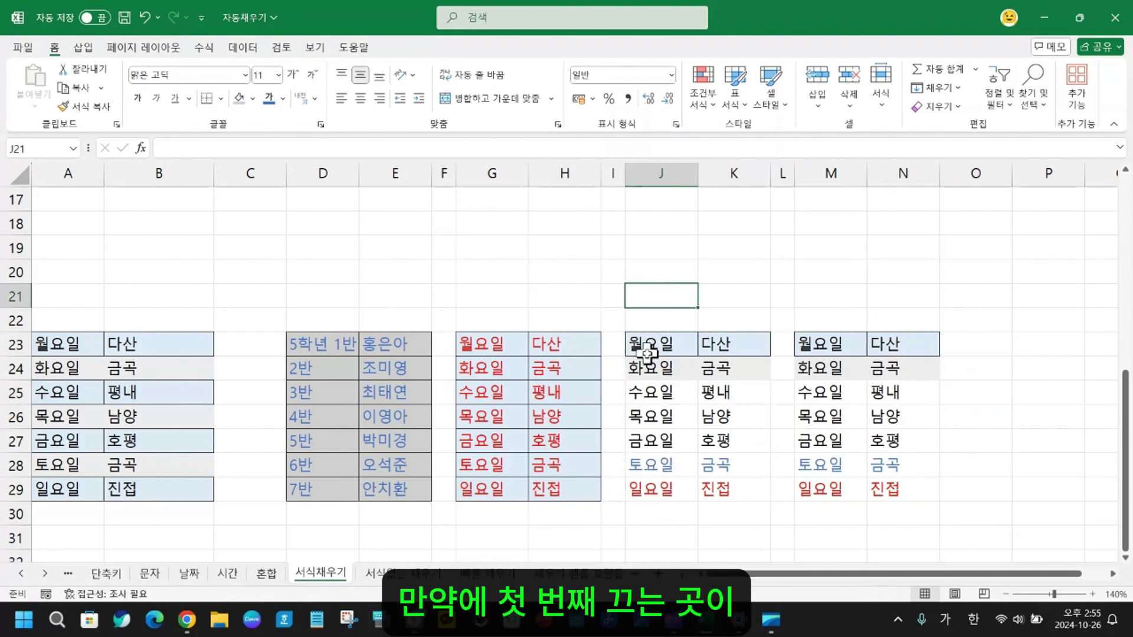
{"action": "left_click_drag", "start_coordinate": [647, 343], "coordinate": [733, 342]}
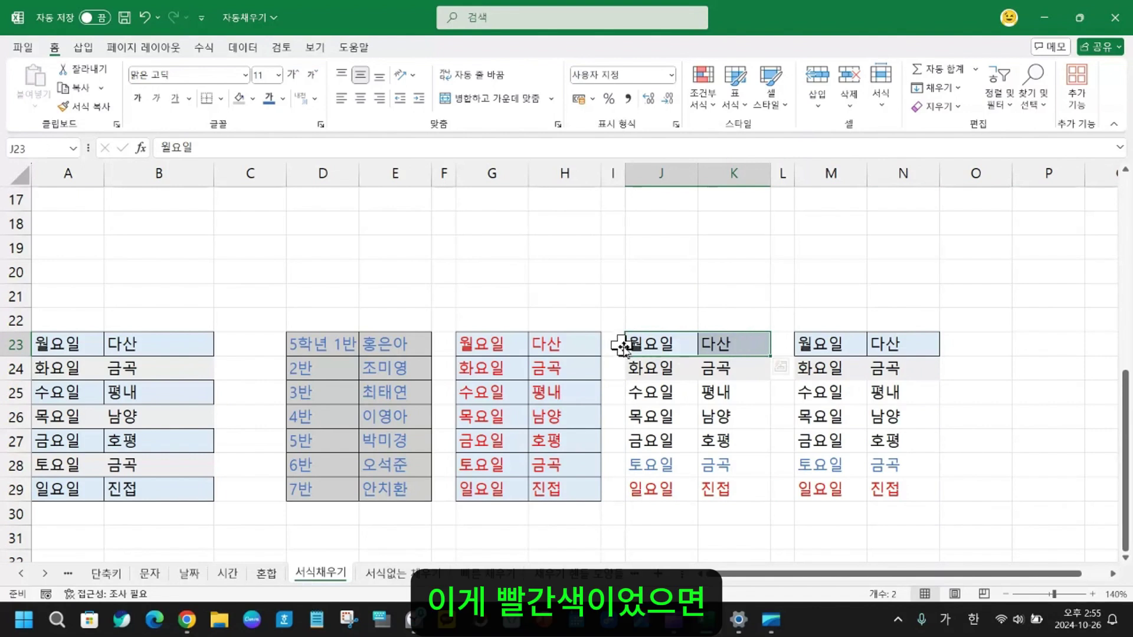
{"action": "mouse_move", "coordinate": [673, 620]}
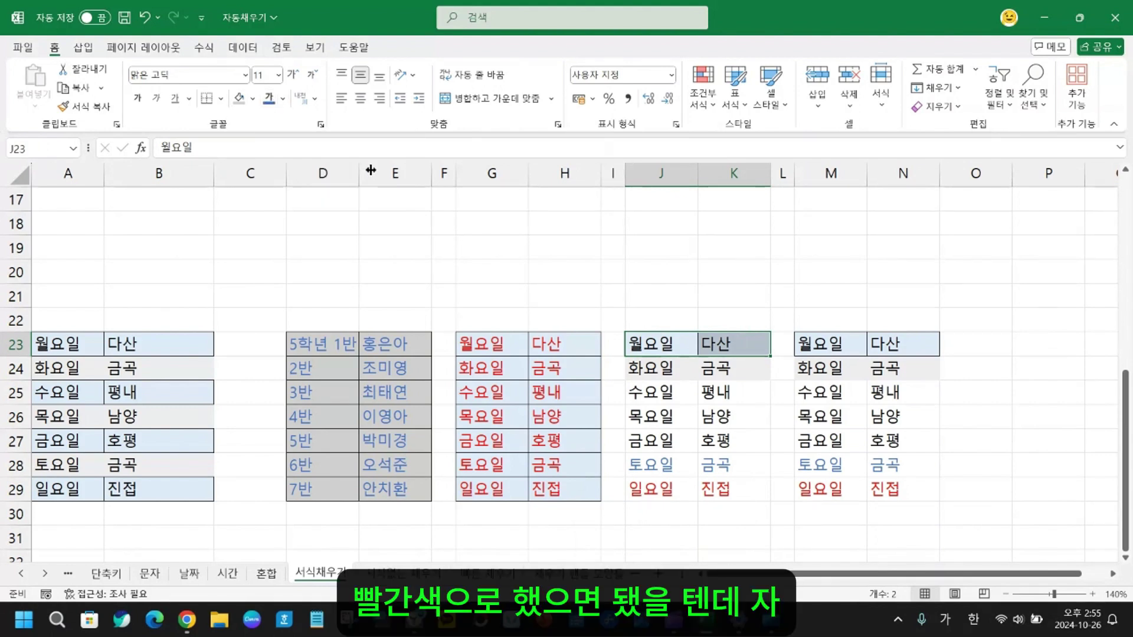
{"action": "left_click", "coordinate": [647, 343]}
{"action": "left_click_drag", "start_coordinate": [647, 342], "coordinate": [728, 367]}
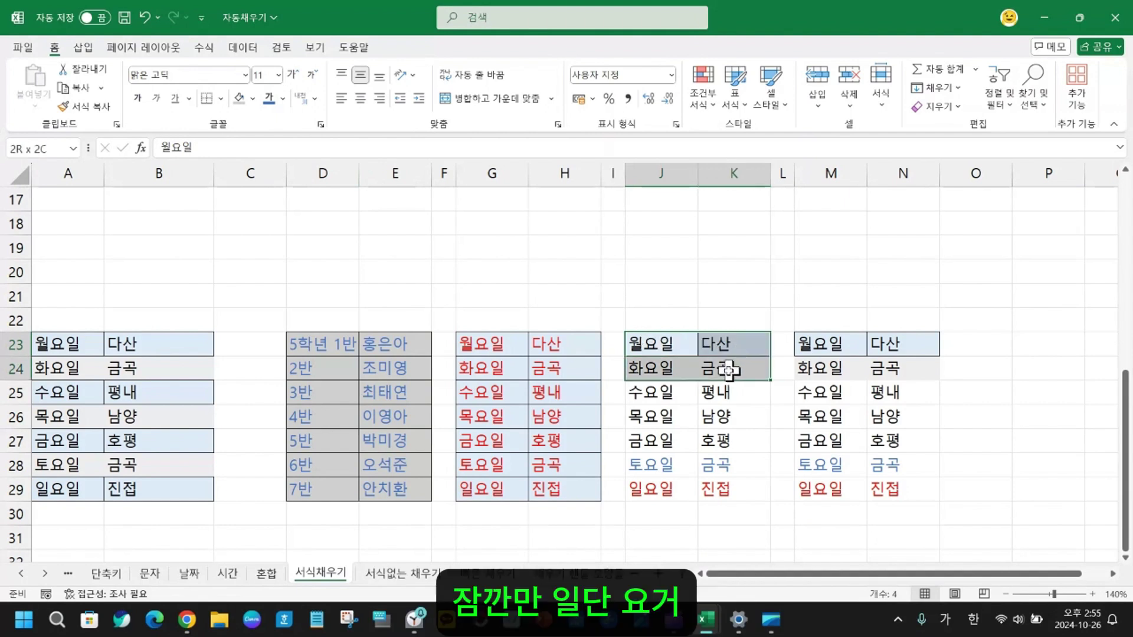
{"action": "double_click", "coordinate": [641, 345]}
{"action": "key", "text": "Escape"}
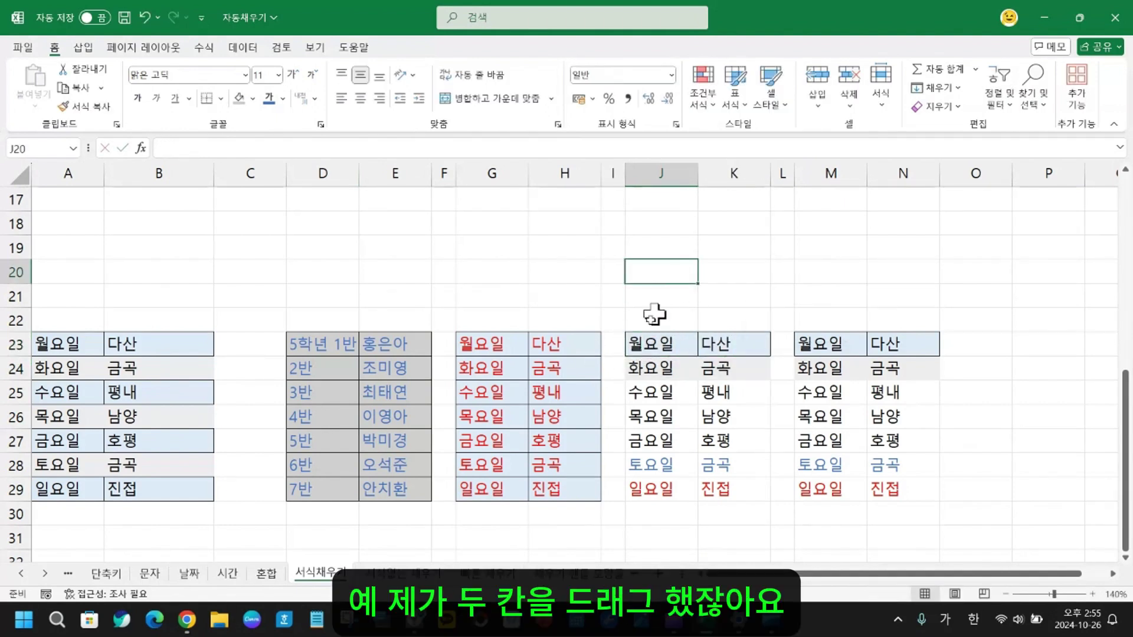
- Fill only the formatting of the Monday and Tuesday rows J23:K24 down through row 29
{"action": "left_click_drag", "start_coordinate": [662, 344], "coordinate": [767, 499]}
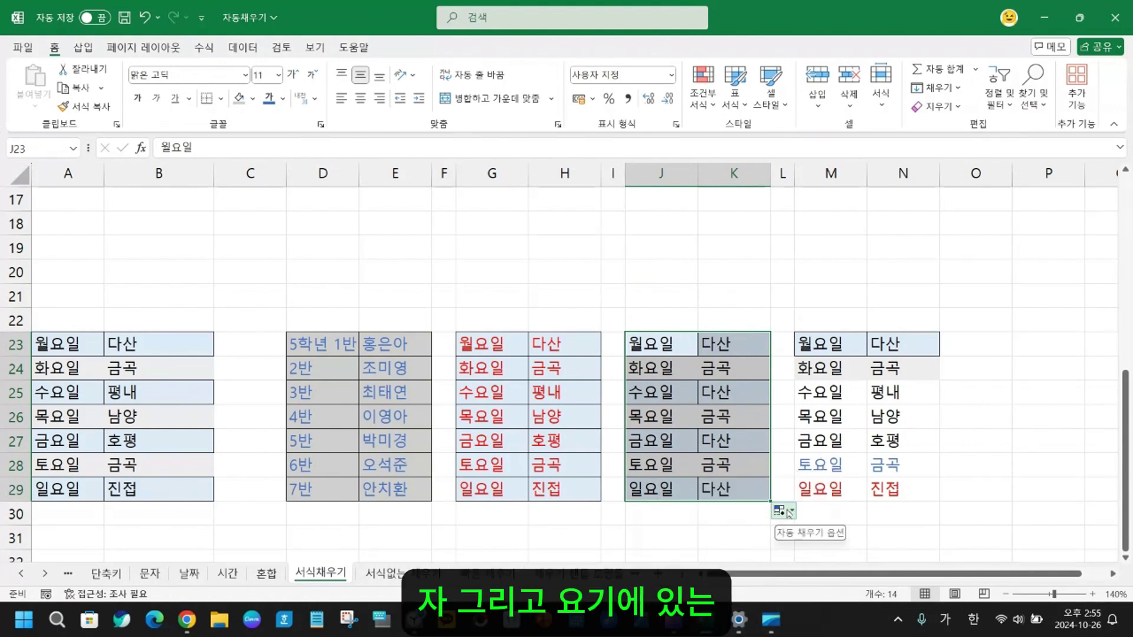
{"action": "left_click", "coordinate": [791, 511]}
{"action": "left_click", "coordinate": [834, 442]}
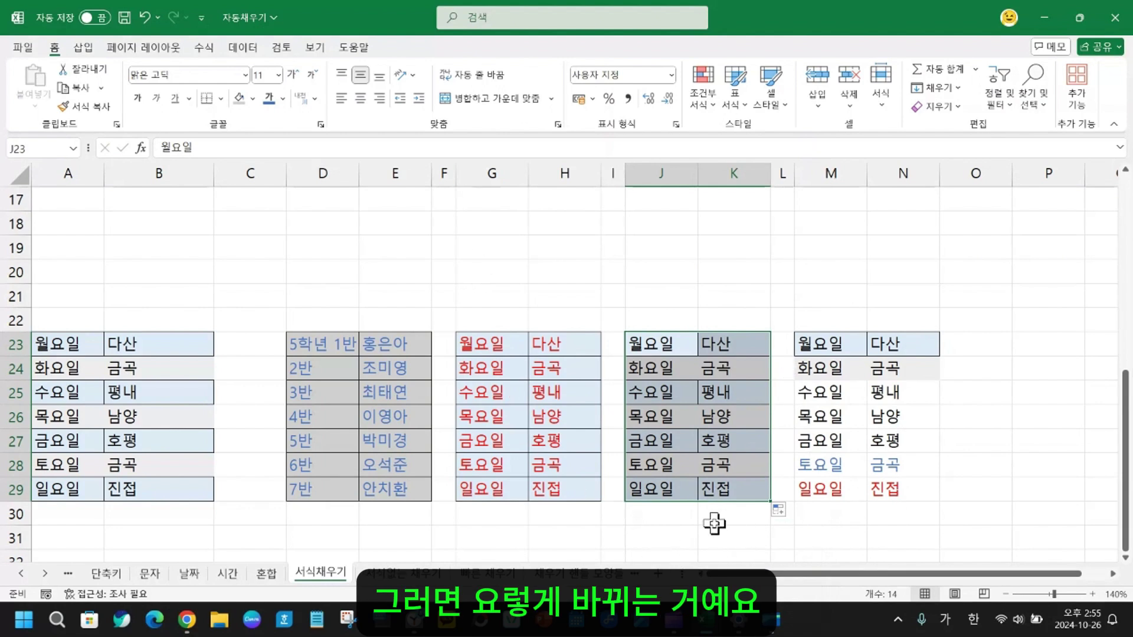
{"action": "left_click", "coordinate": [960, 460]}
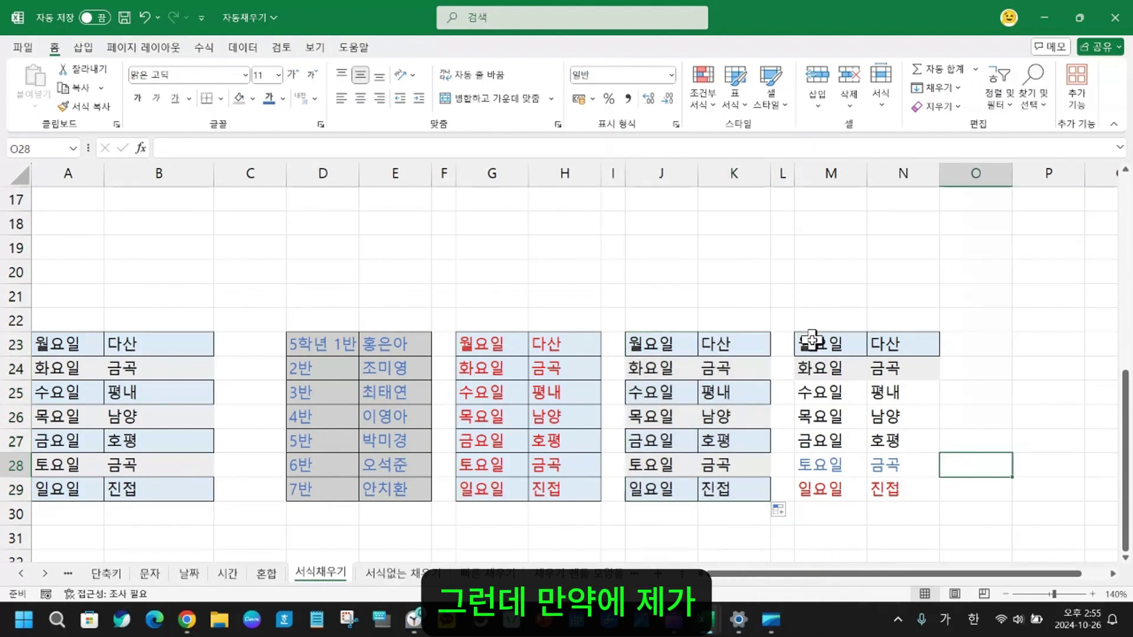
- Set the font colour of the Monday row M23:N23 to red and the Tuesday row M24:N24 to blue
{"action": "left_click_drag", "start_coordinate": [811, 342], "coordinate": [890, 344]}
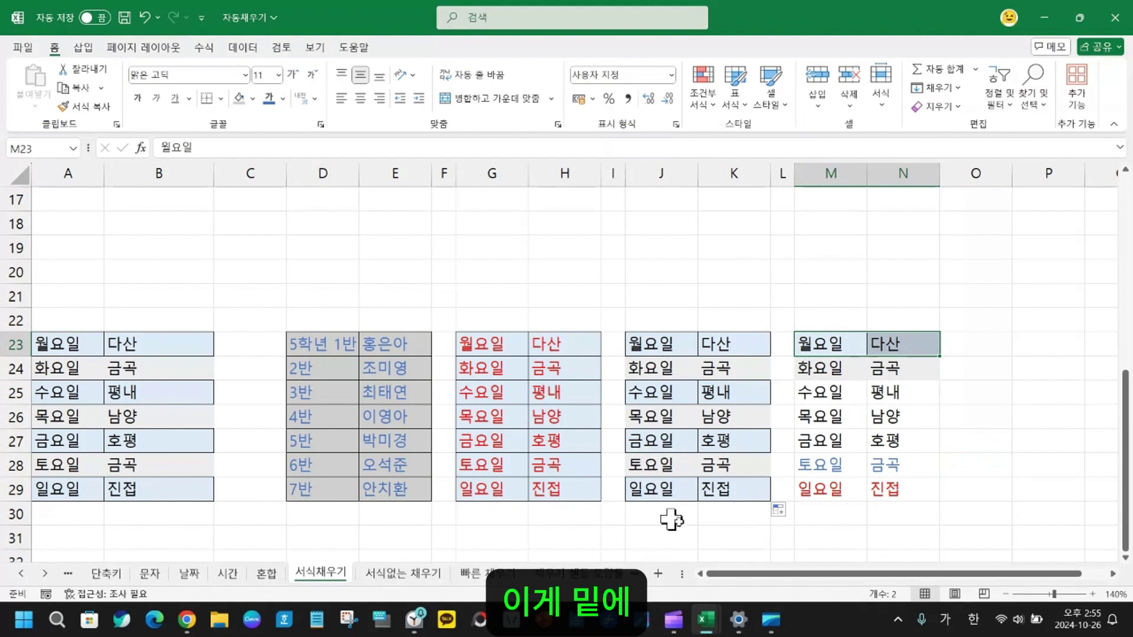
{"action": "left_click", "coordinate": [284, 99]}
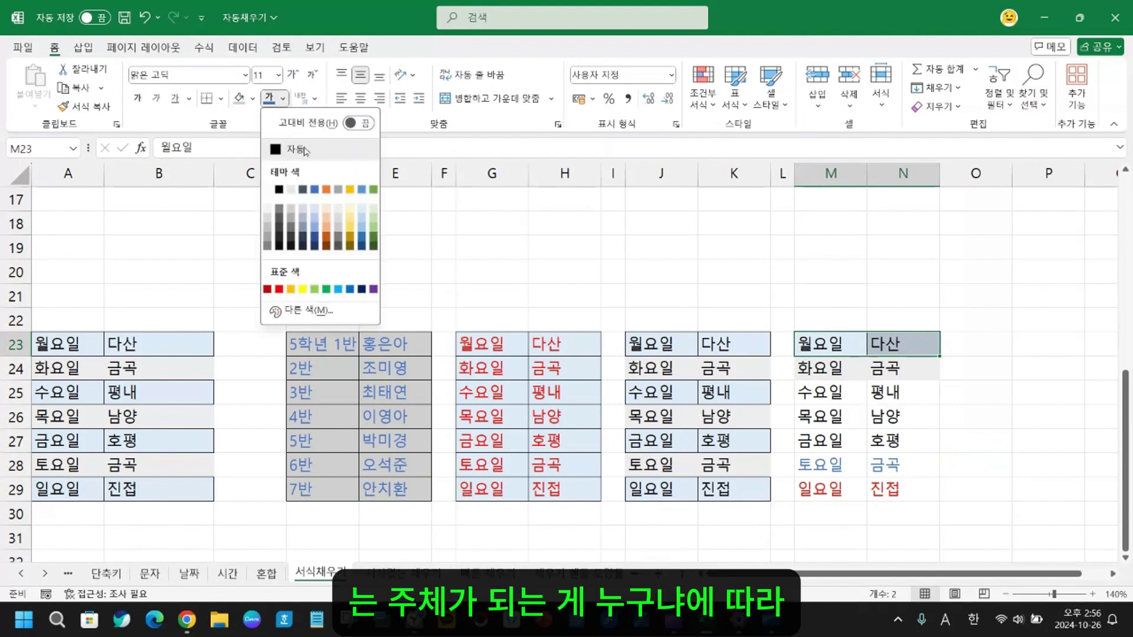
{"action": "left_click", "coordinate": [279, 289]}
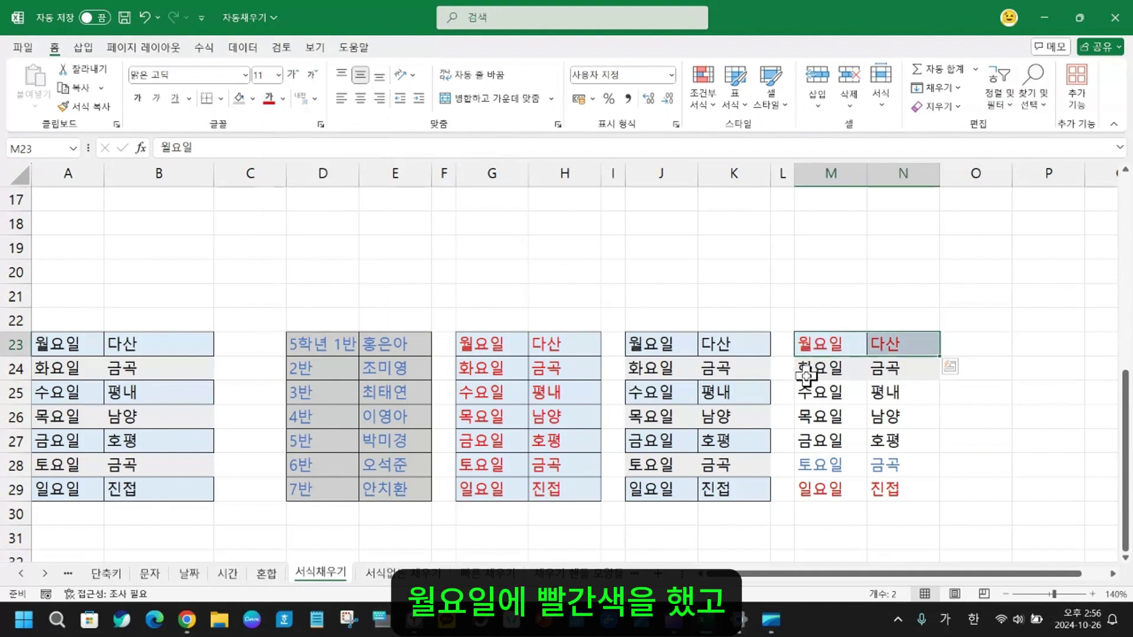
{"action": "left_click_drag", "start_coordinate": [805, 376], "coordinate": [904, 367]}
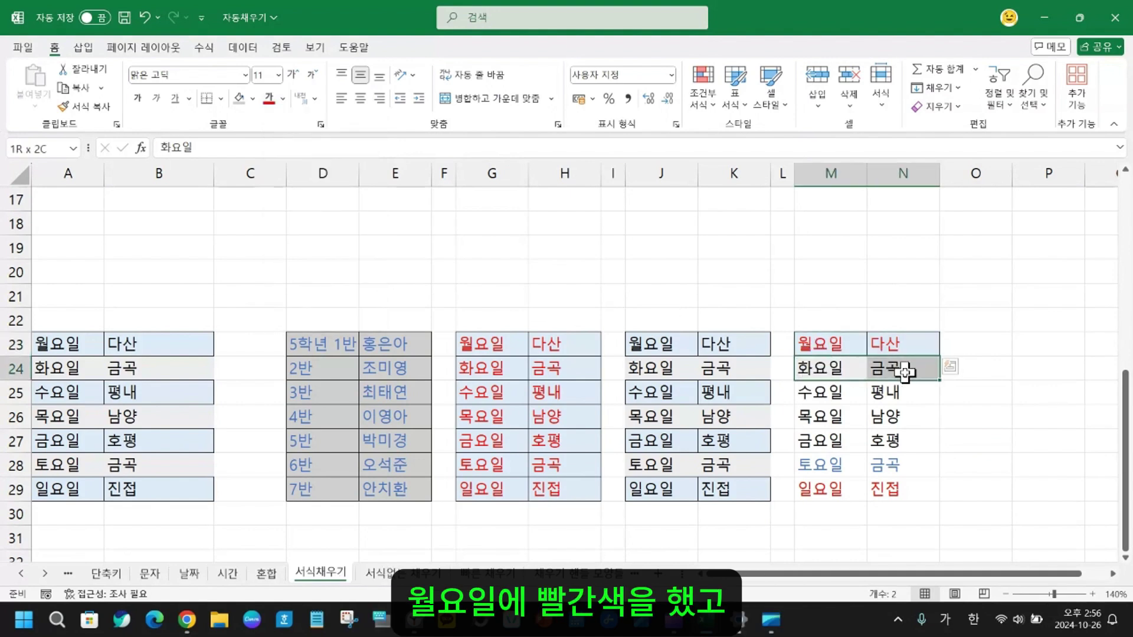
{"action": "left_click", "coordinate": [282, 99]}
{"action": "left_click", "coordinate": [318, 224]}
{"action": "left_click", "coordinate": [1014, 395]}
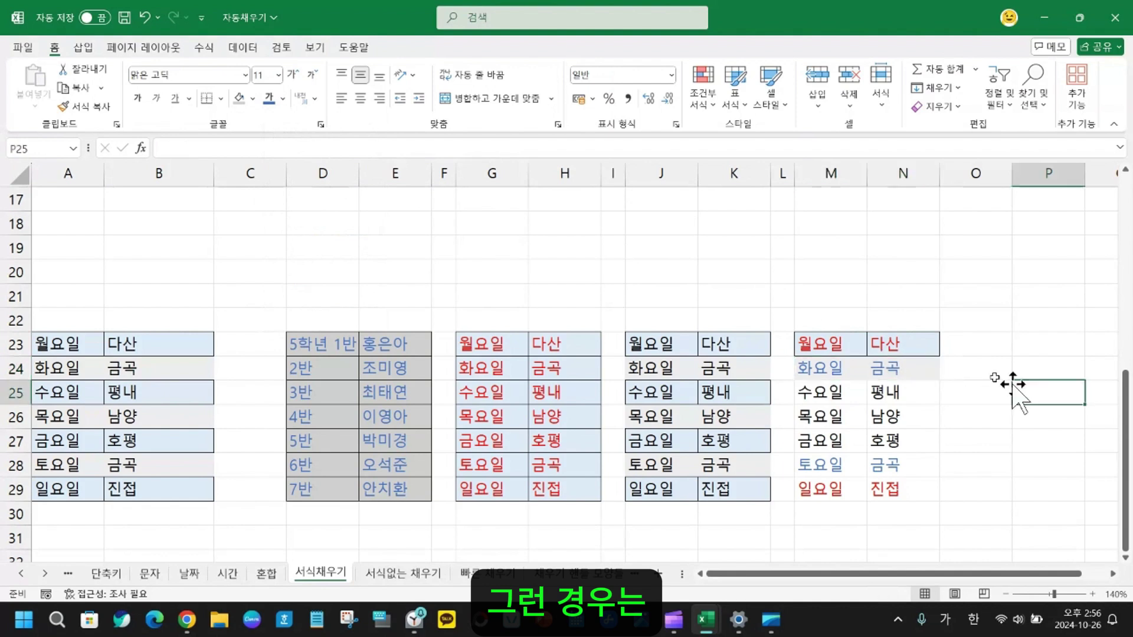
- Fill only the formatting of the red and blue rows M23:N24 down through row 29
{"action": "left_click_drag", "start_coordinate": [809, 344], "coordinate": [924, 498]}
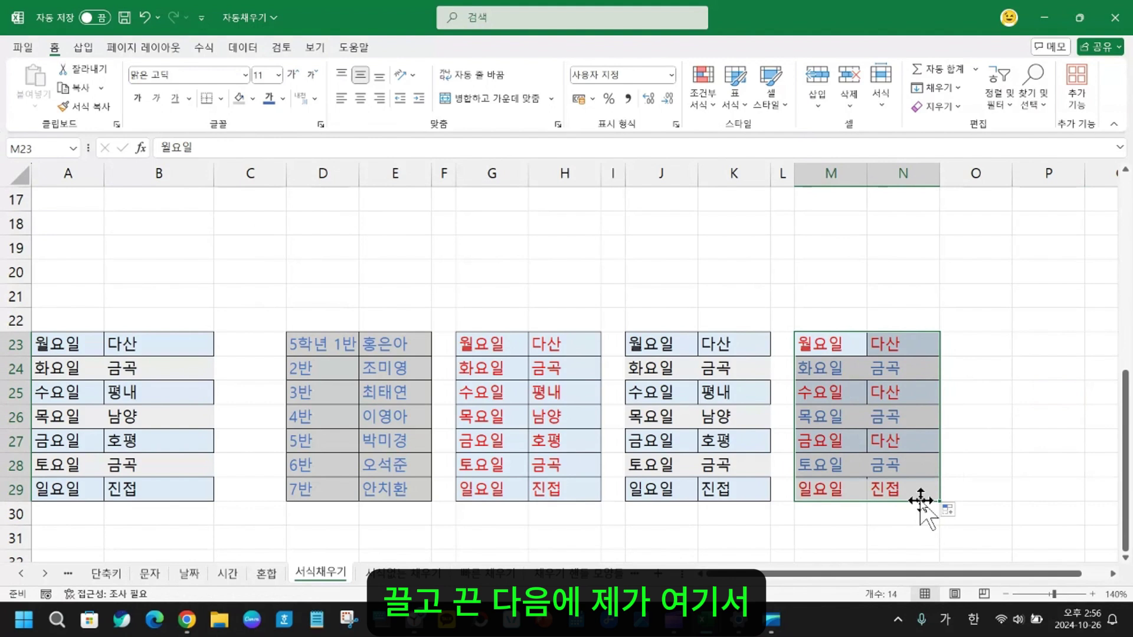
{"action": "left_click", "coordinate": [951, 514]}
{"action": "left_click", "coordinate": [984, 442]}
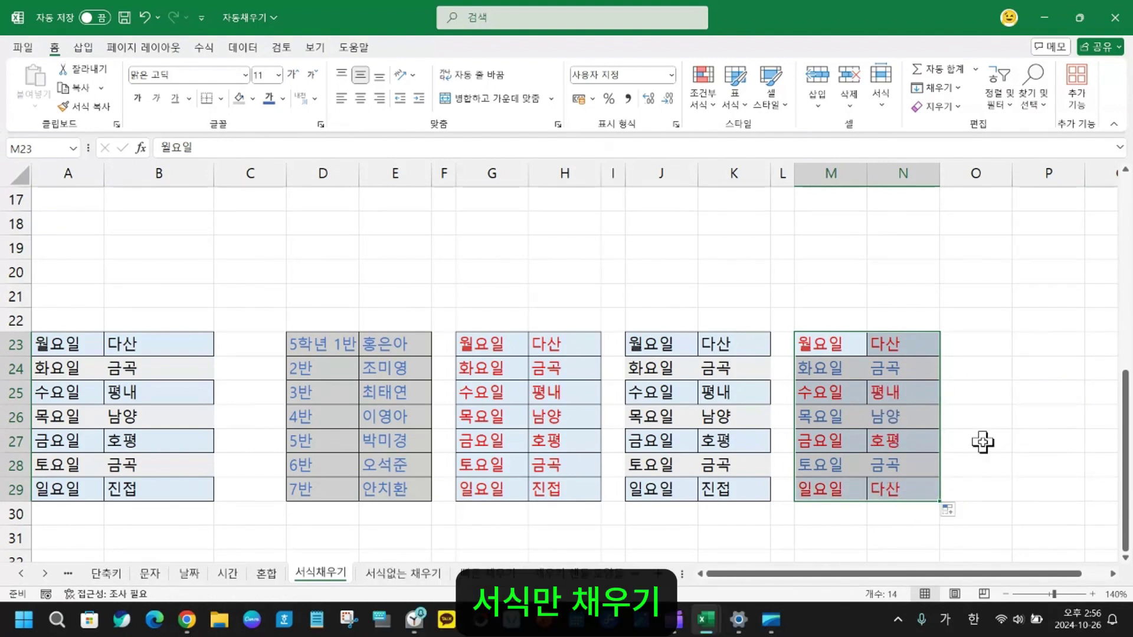
{"action": "left_click", "coordinate": [1103, 441]}
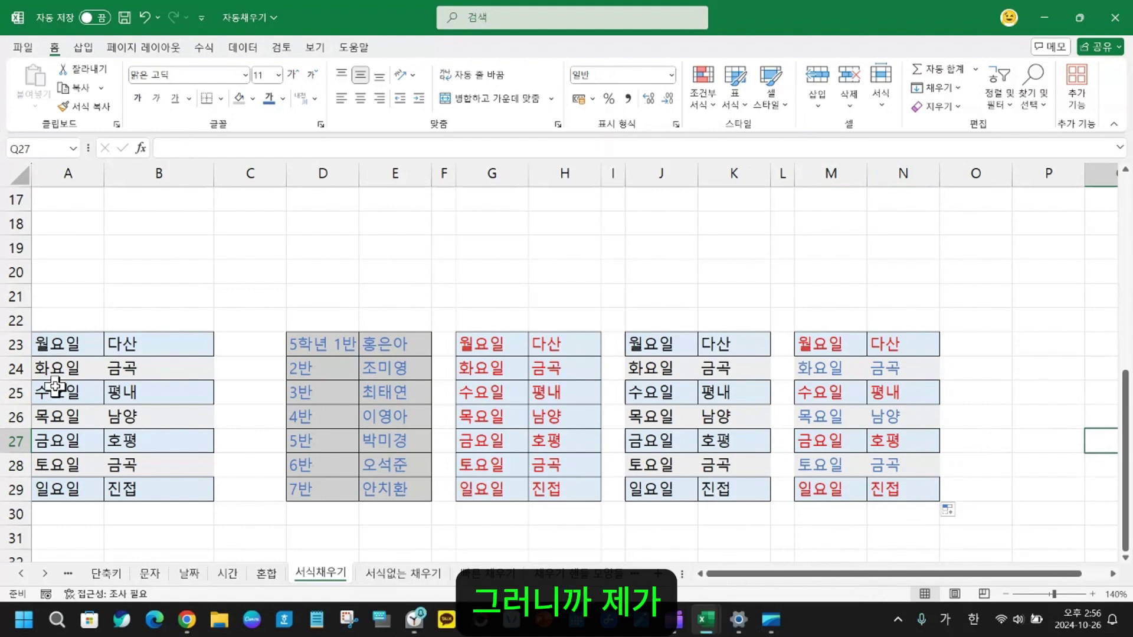
{"action": "left_click_drag", "start_coordinate": [46, 345], "coordinate": [150, 361]}
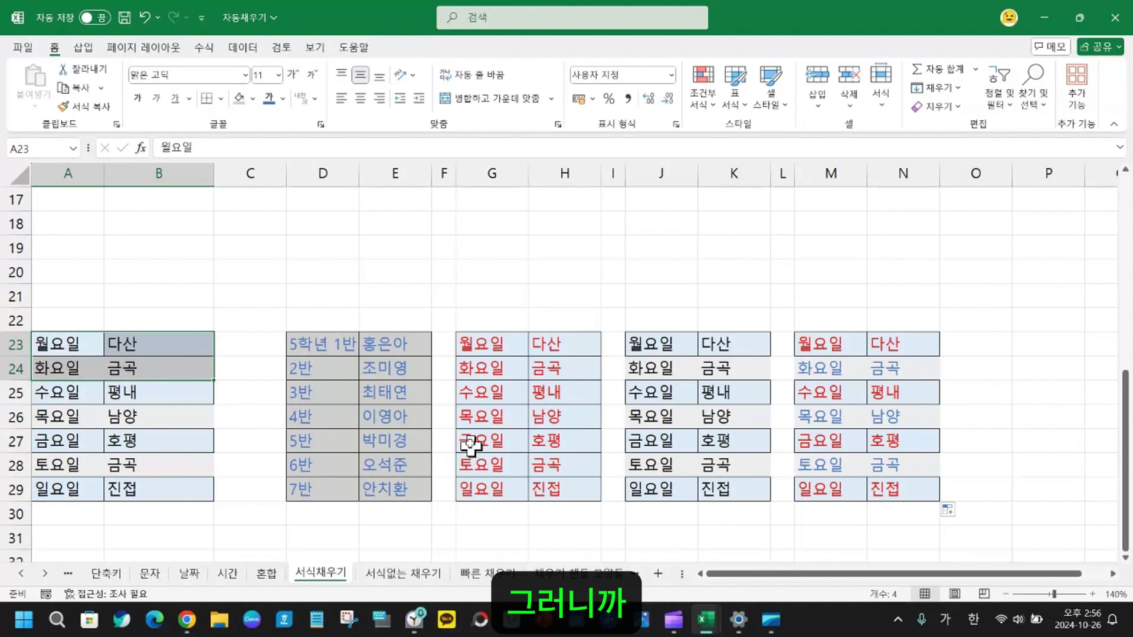
{"action": "left_click", "coordinate": [325, 302]}
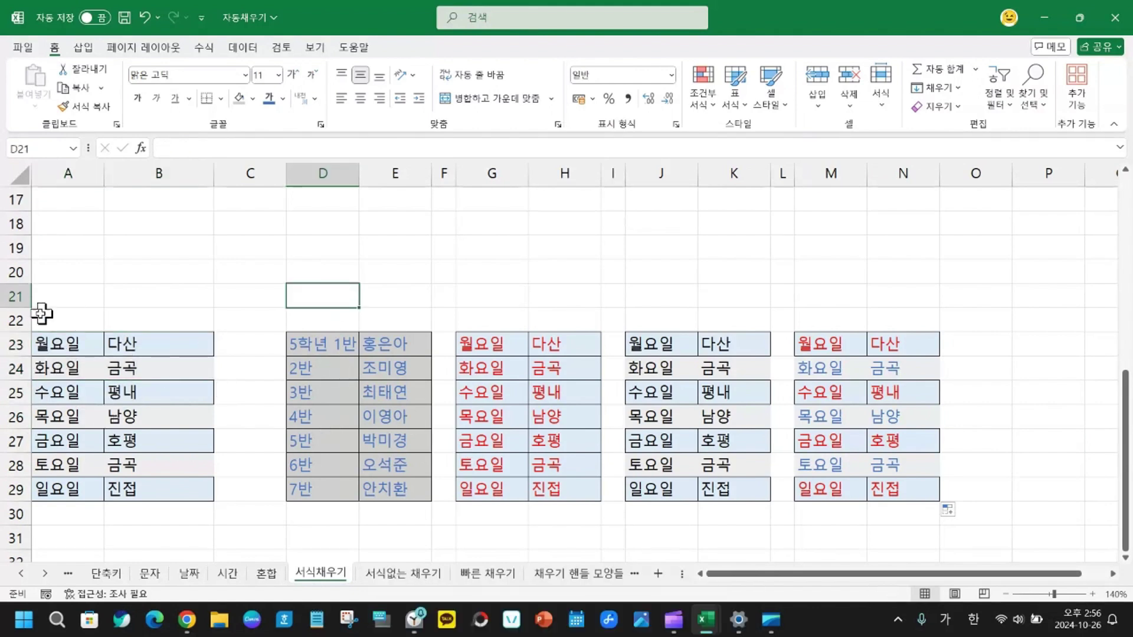
- Copy the AutoFill options picture from the 서식없는 채우기 sheet into the title cell A1 of the 서식채우기 sheet
{"action": "left_click", "coordinate": [394, 575]}
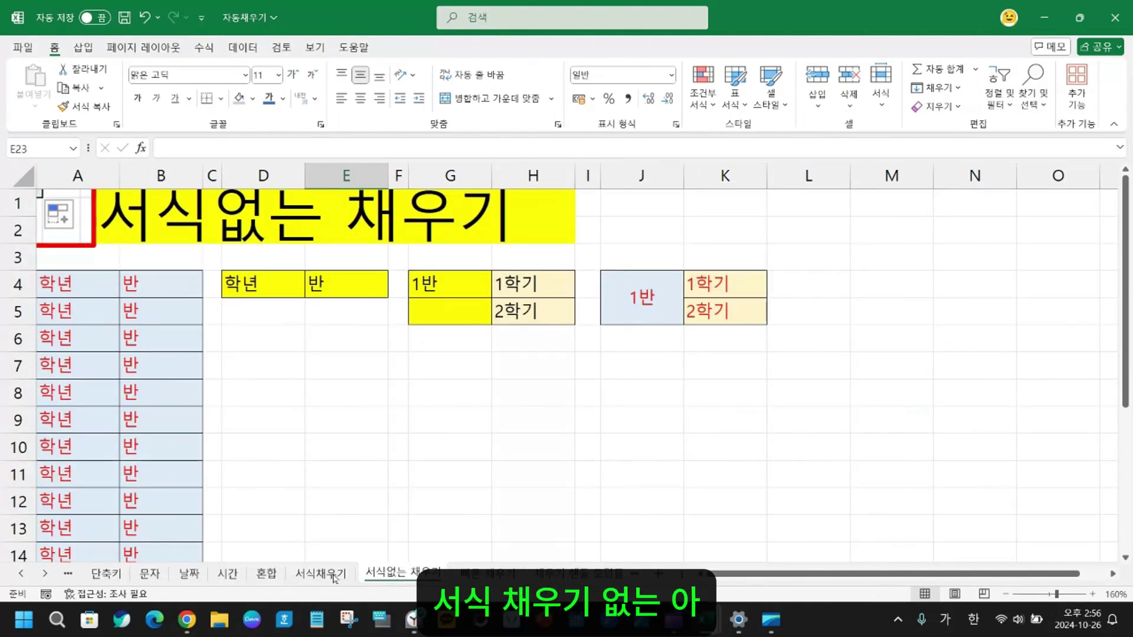
{"action": "left_click", "coordinate": [75, 230]}
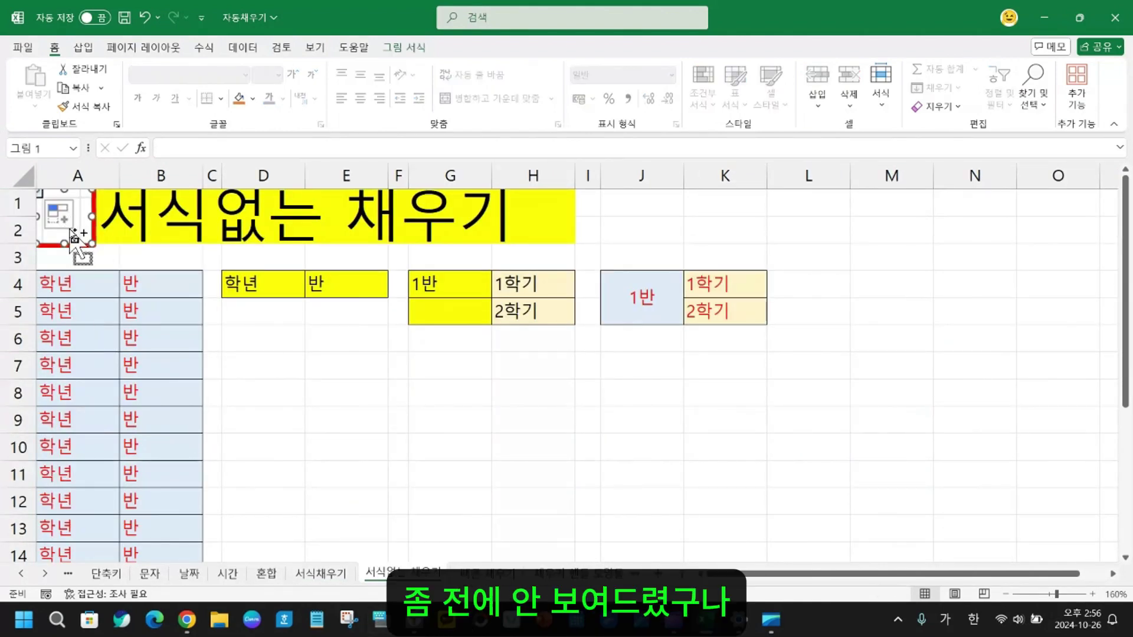
{"action": "left_click", "coordinate": [329, 573]}
{"action": "scroll", "coordinate": [92, 271], "scroll_direction": "up", "scroll_amount": 5}
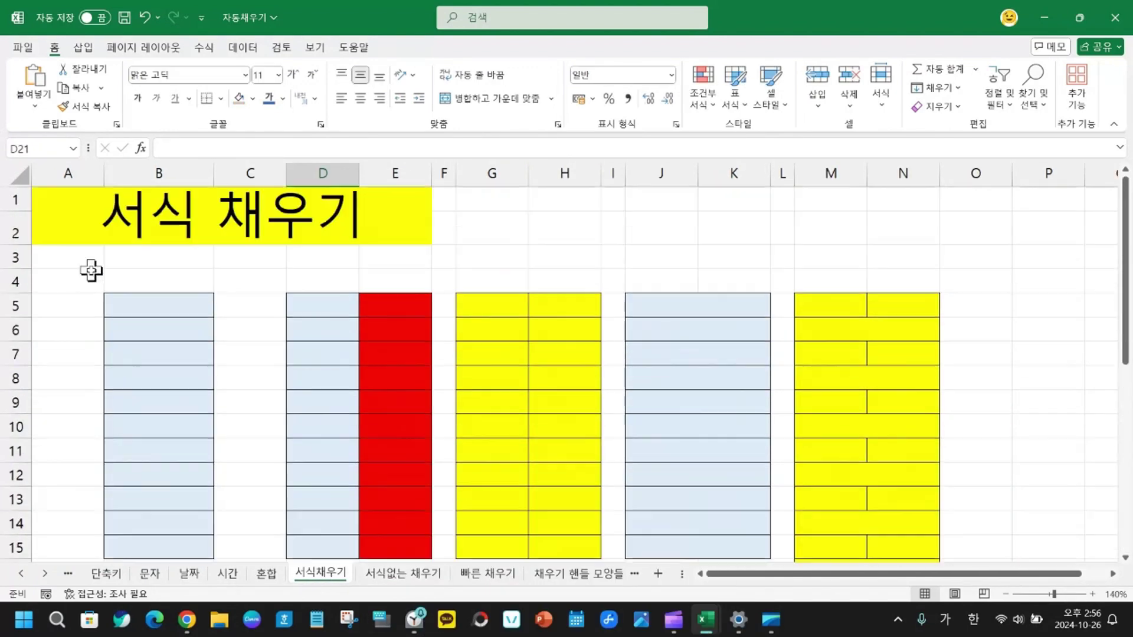
{"action": "left_click", "coordinate": [68, 208]}
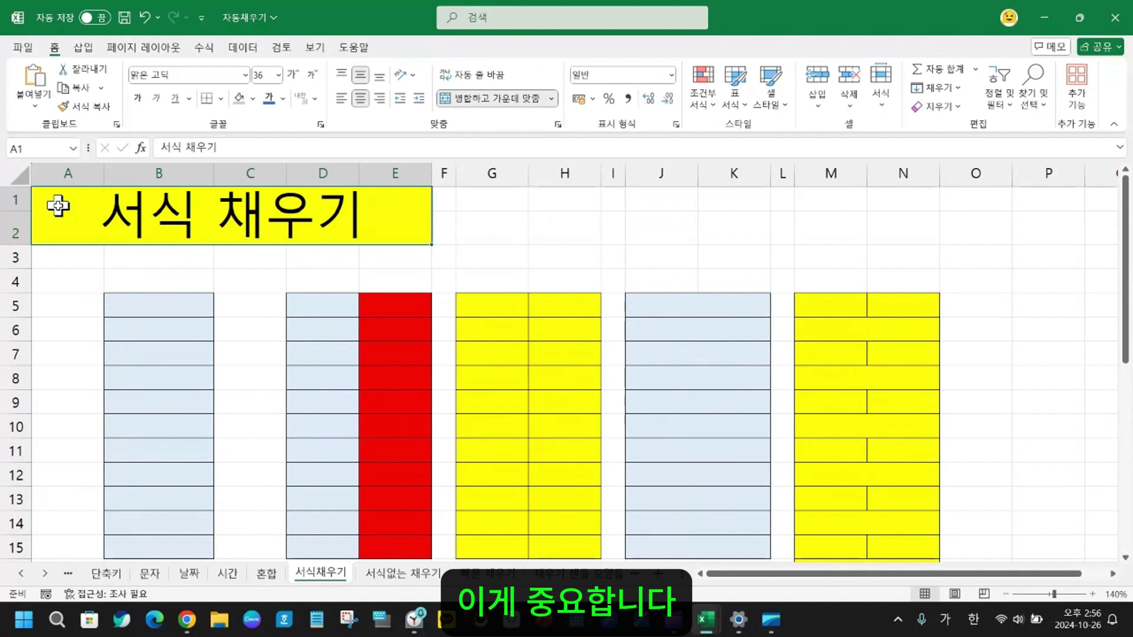
{"action": "key", "text": "ctrl+v"}
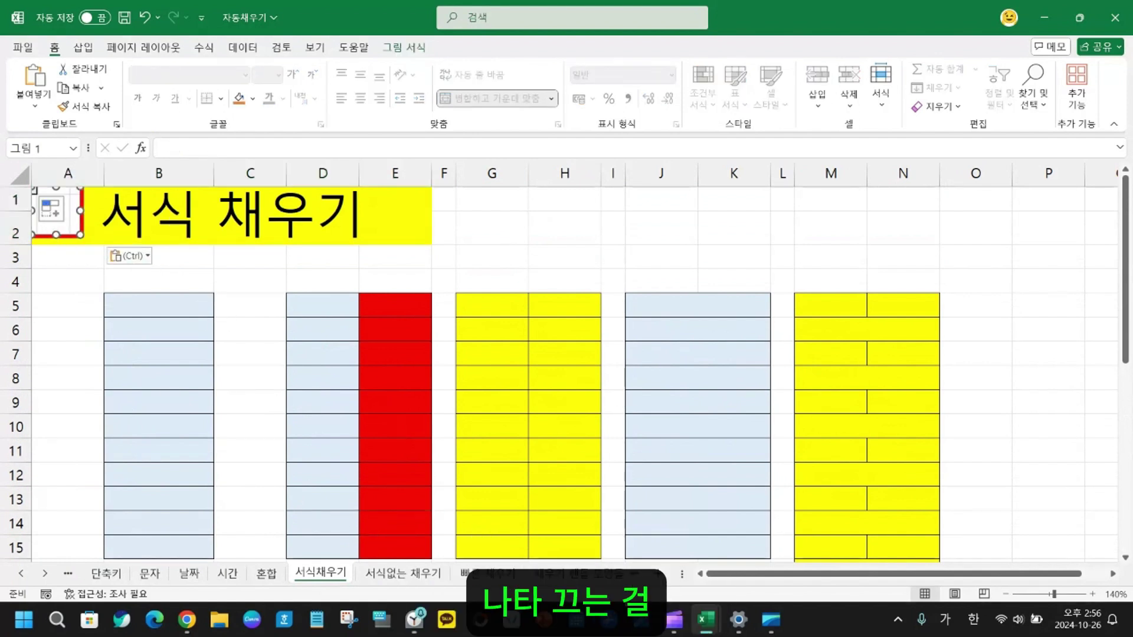
- On the 서식없는 채우기 sheet, fill D4:E4 (학년, 반) down through row 13 without formatting
{"action": "left_click", "coordinate": [407, 572]}
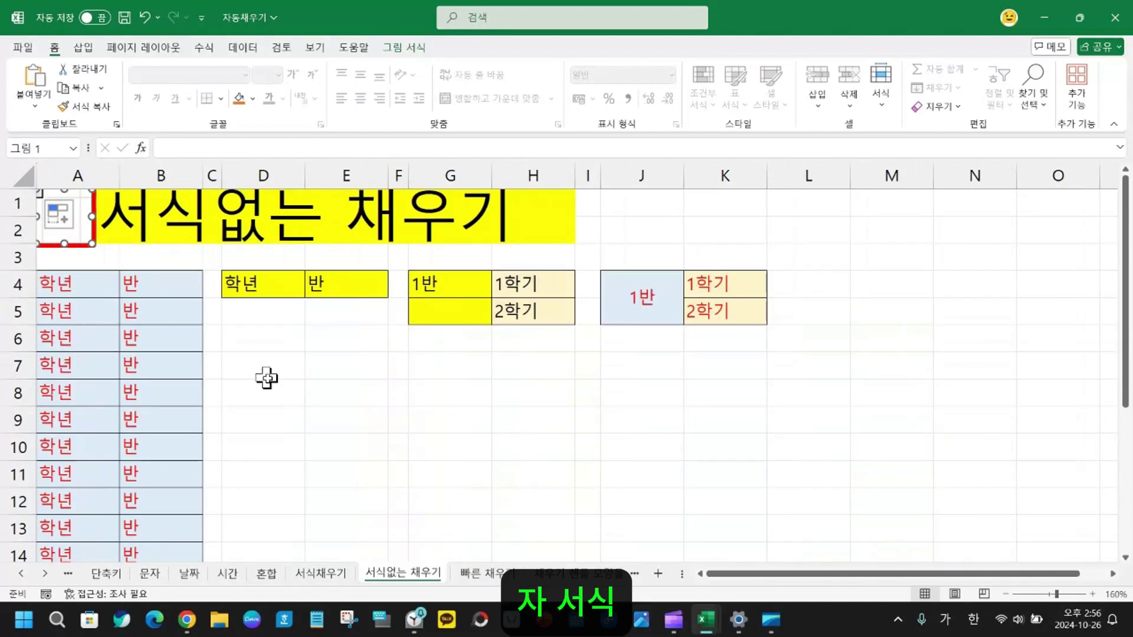
{"action": "left_click", "coordinate": [371, 440]}
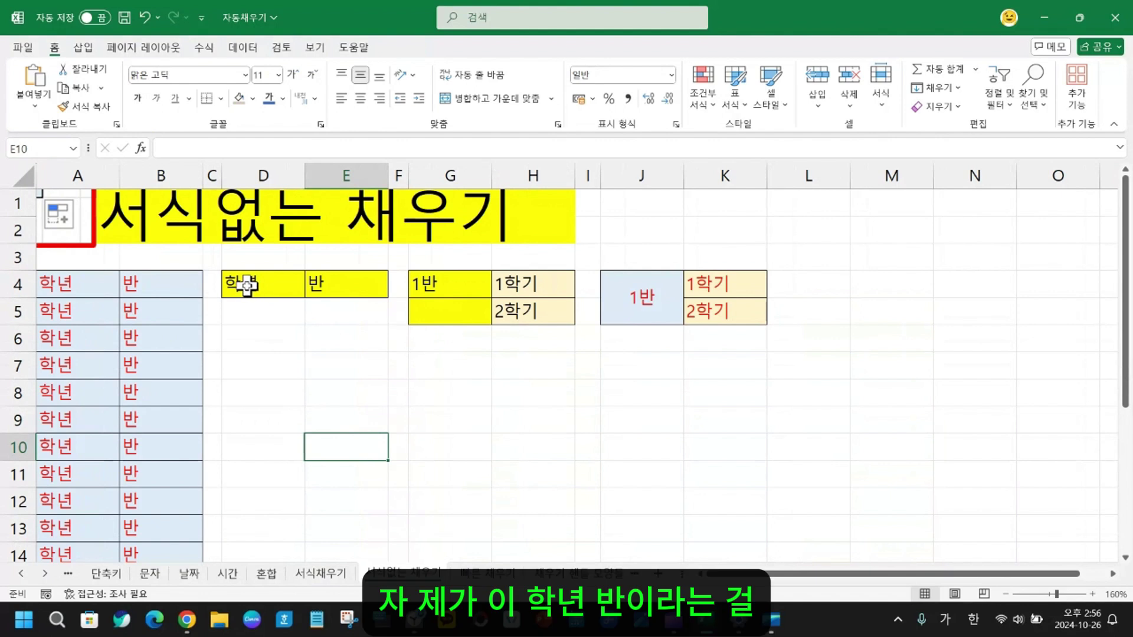
{"action": "left_click_drag", "start_coordinate": [245, 284], "coordinate": [333, 288]}
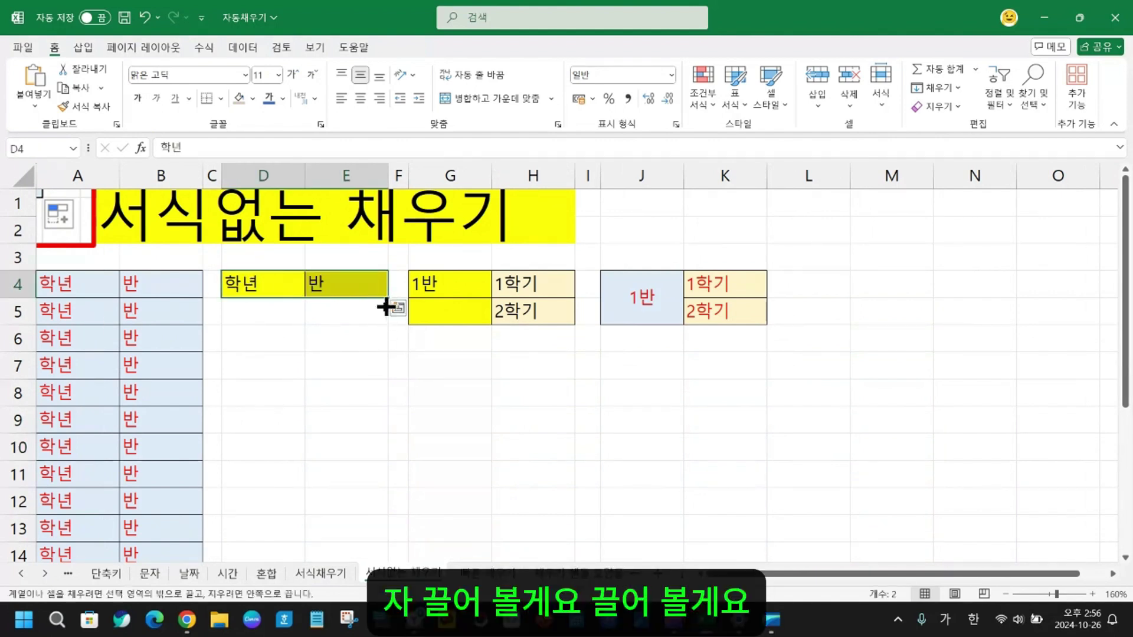
{"action": "left_click_drag", "start_coordinate": [386, 307], "coordinate": [366, 541]}
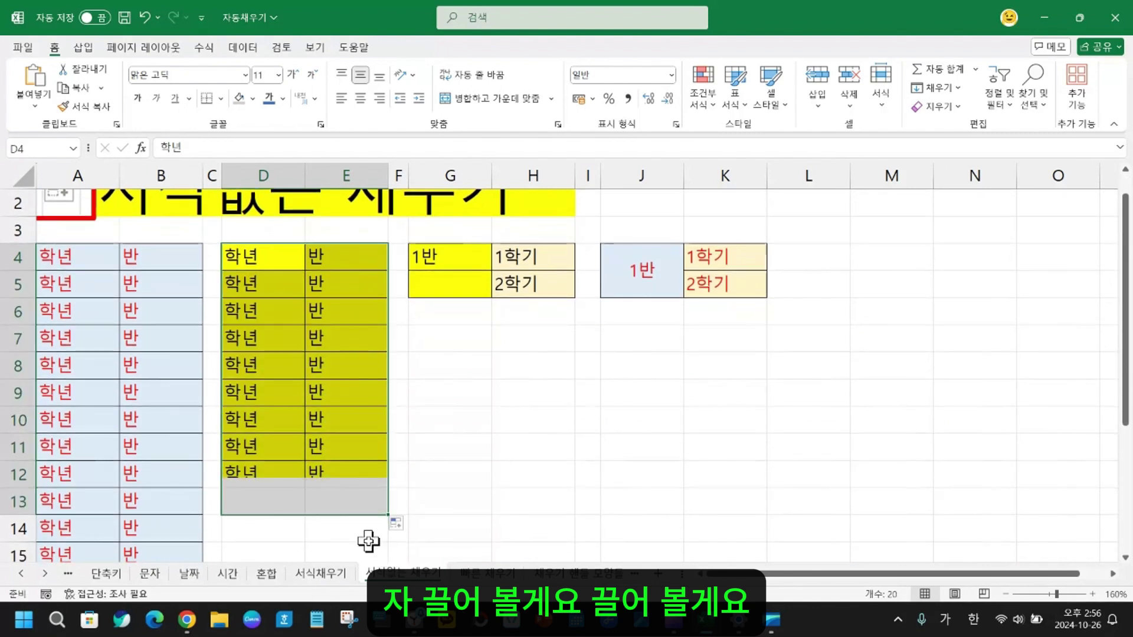
{"action": "left_click", "coordinate": [399, 526]}
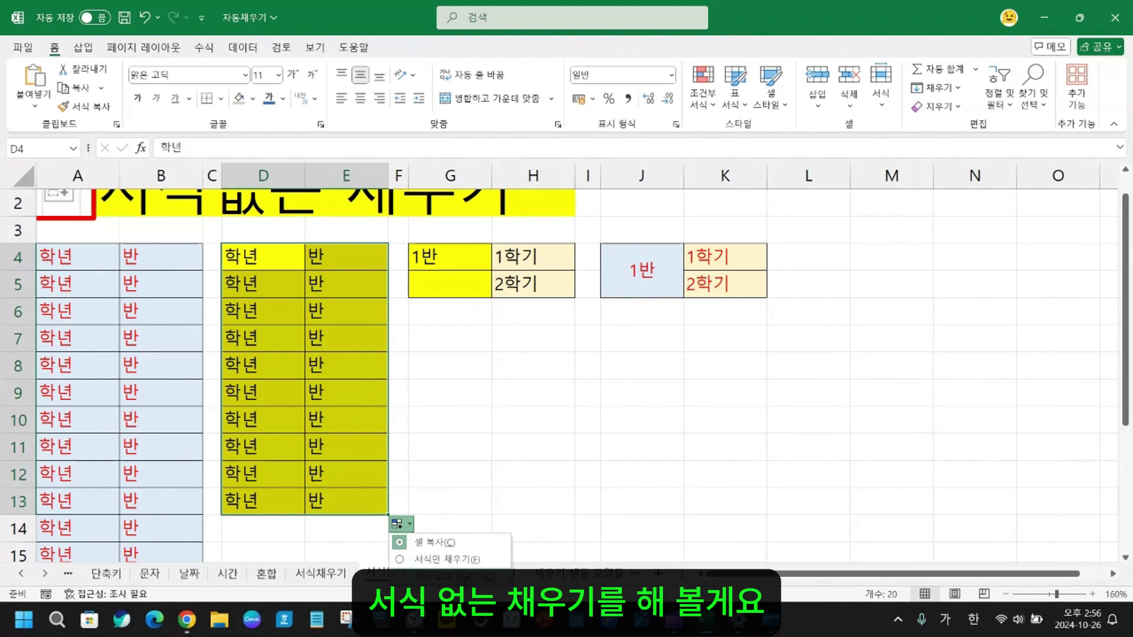
{"action": "left_click", "coordinate": [448, 576]}
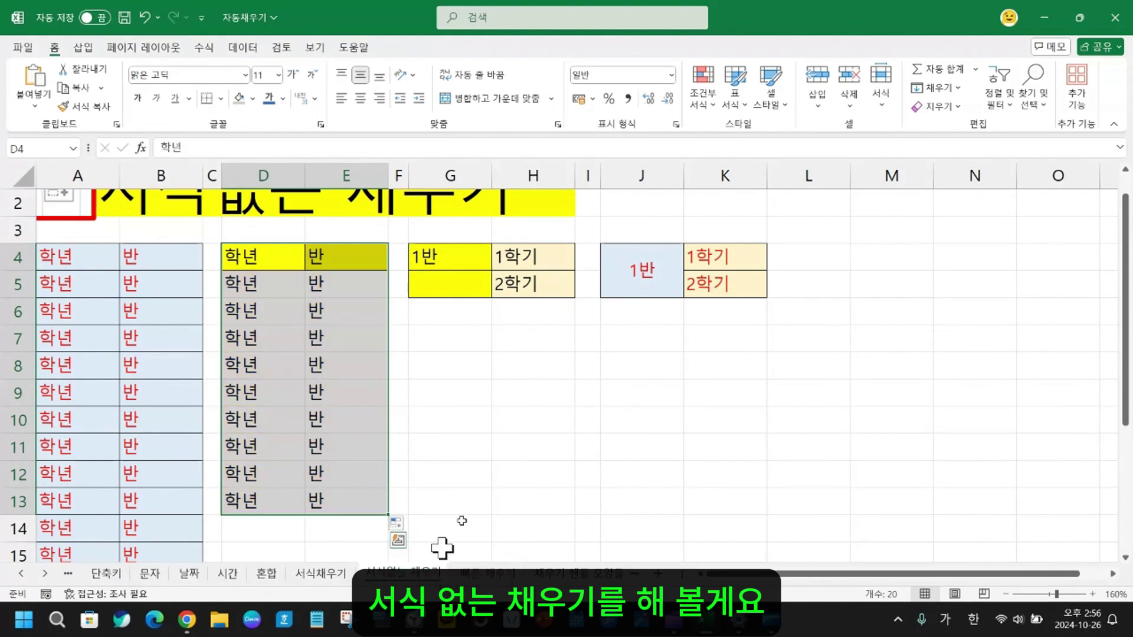
{"action": "left_click", "coordinate": [440, 449]}
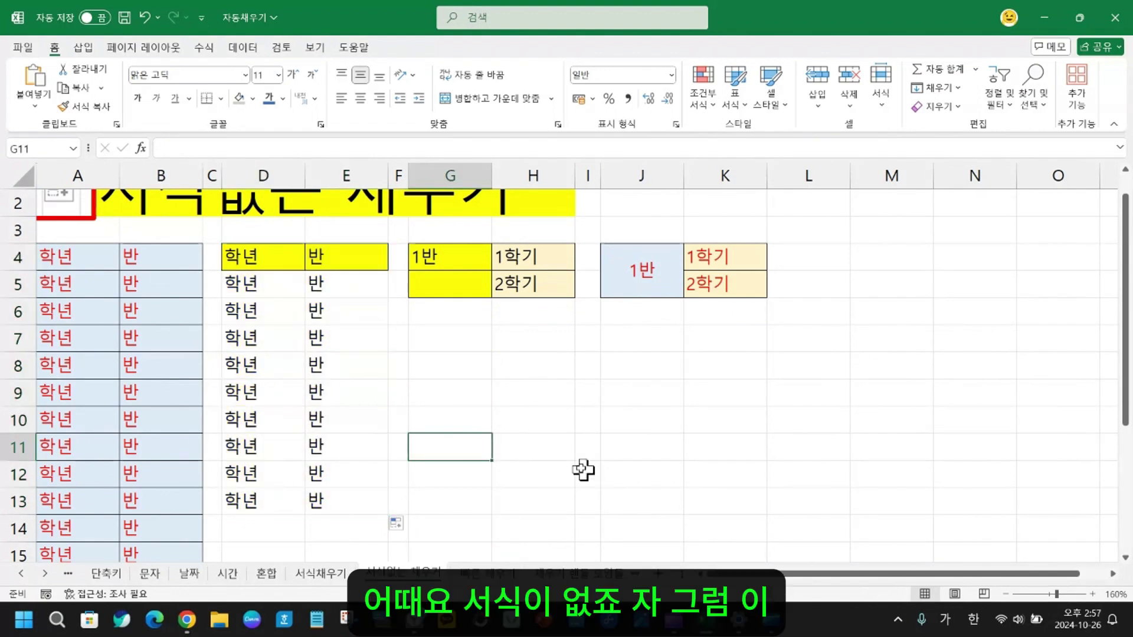
{"action": "left_click_drag", "start_coordinate": [468, 257], "coordinate": [514, 278]}
{"action": "left_click", "coordinate": [500, 386]}
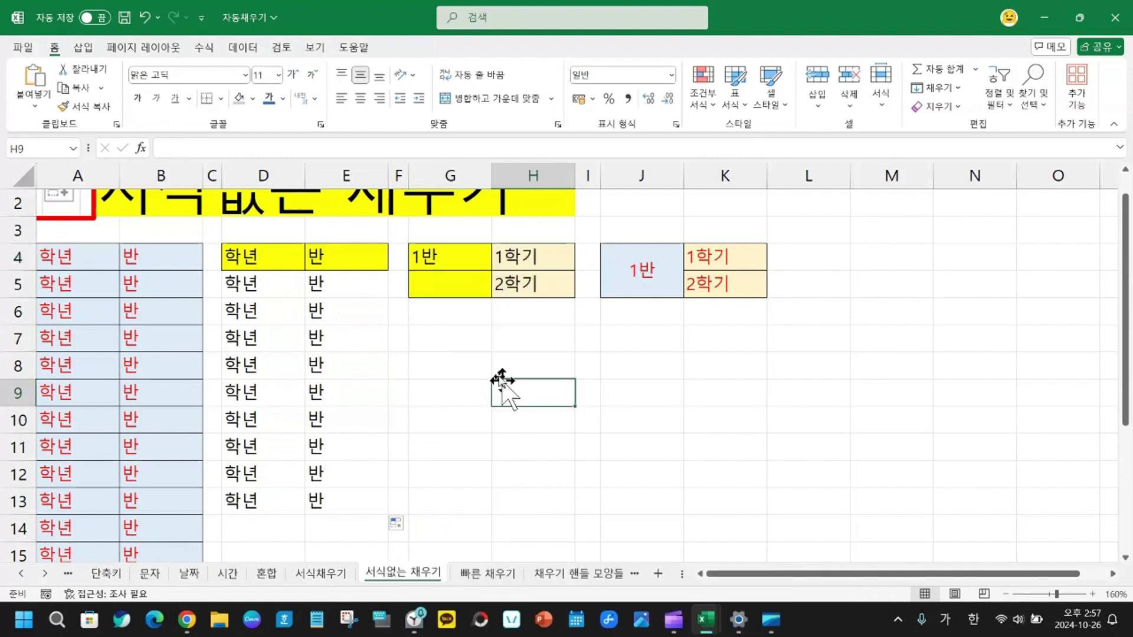
- Fill the 1반 and 1학기–2학기 block G4:H5 down through row 13 without formatting
{"action": "left_click_drag", "start_coordinate": [440, 269], "coordinate": [582, 512]}
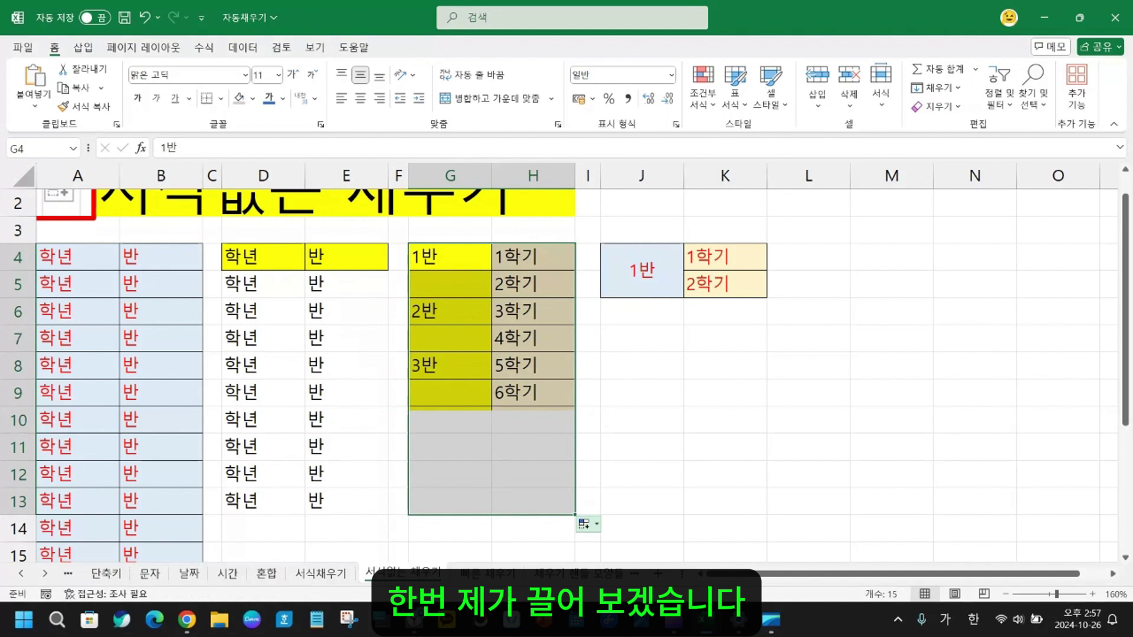
{"action": "left_click", "coordinate": [585, 524]}
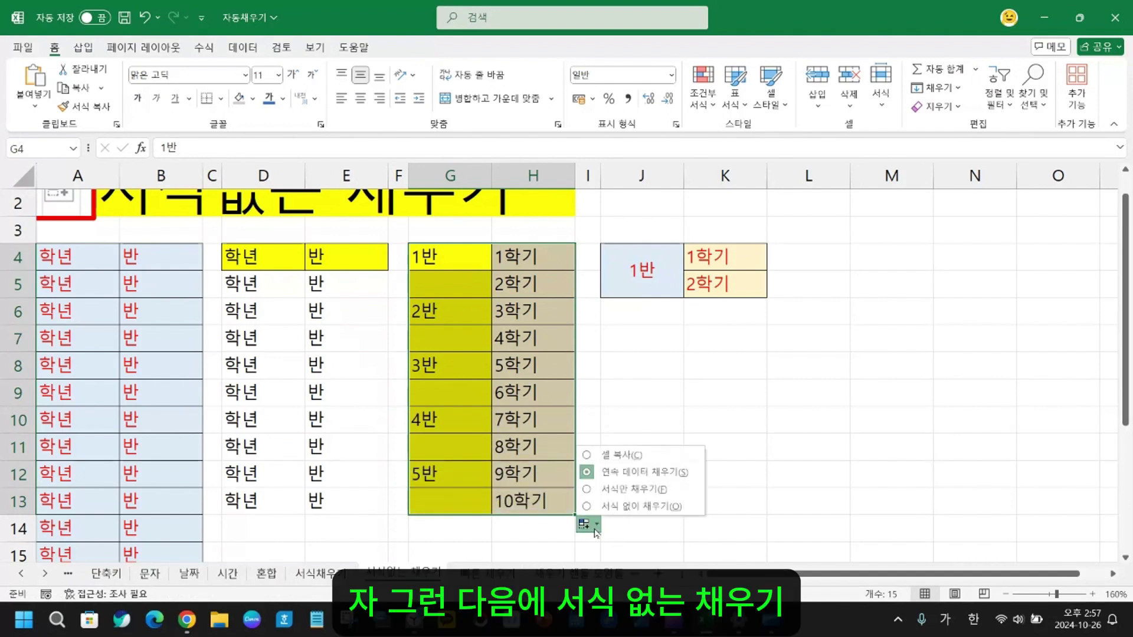
{"action": "left_click", "coordinate": [645, 506]}
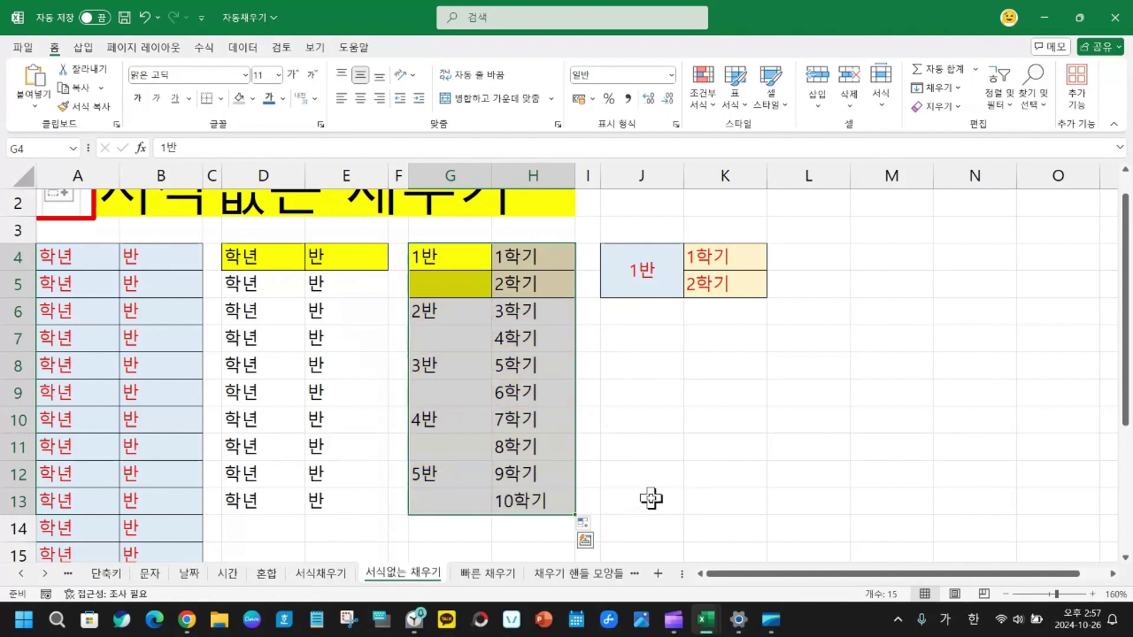
{"action": "left_click", "coordinate": [647, 500]}
- Fill the block J4:K5, with its merged 1반 cell, down through row 13 without formatting
{"action": "left_click_drag", "start_coordinate": [652, 291], "coordinate": [765, 307]}
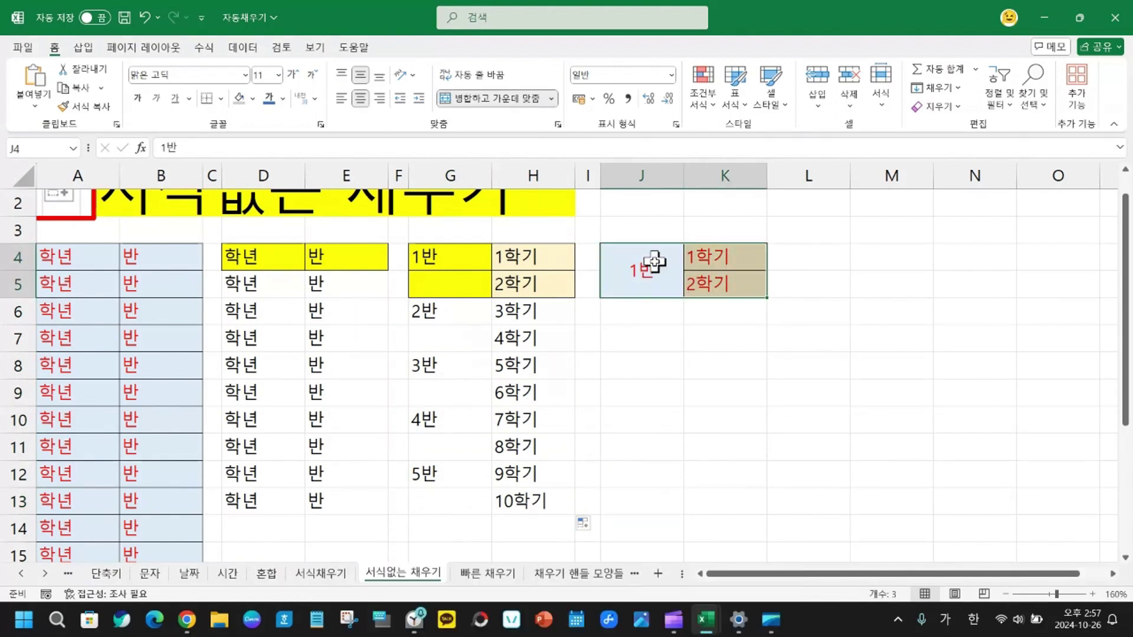
{"action": "left_click_drag", "start_coordinate": [639, 258], "coordinate": [755, 515]}
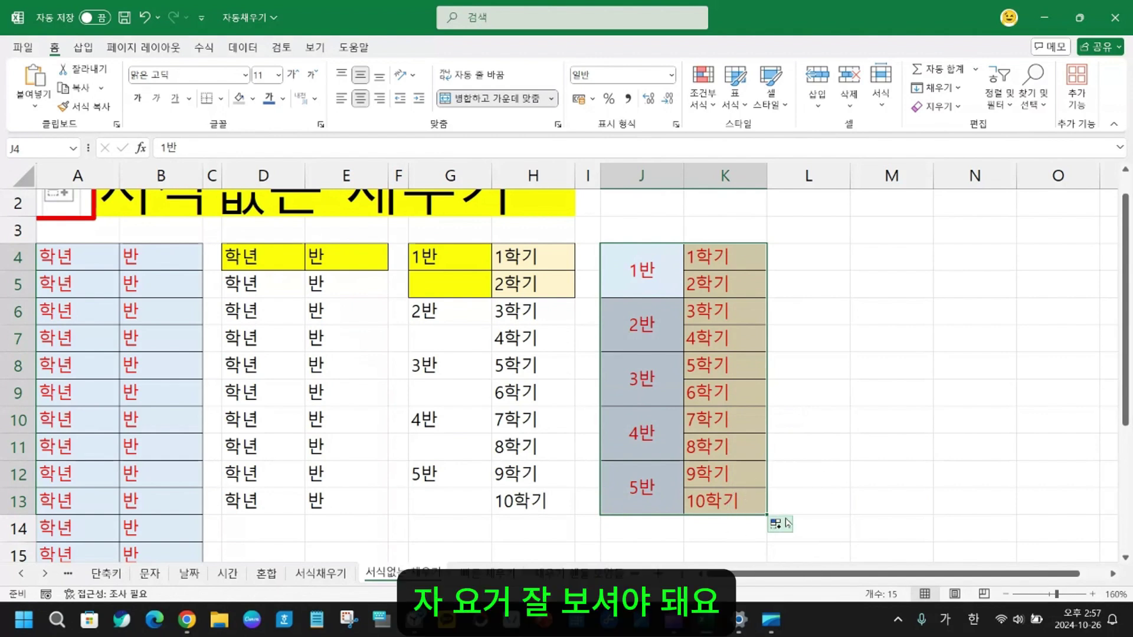
{"action": "left_click", "coordinate": [785, 523]}
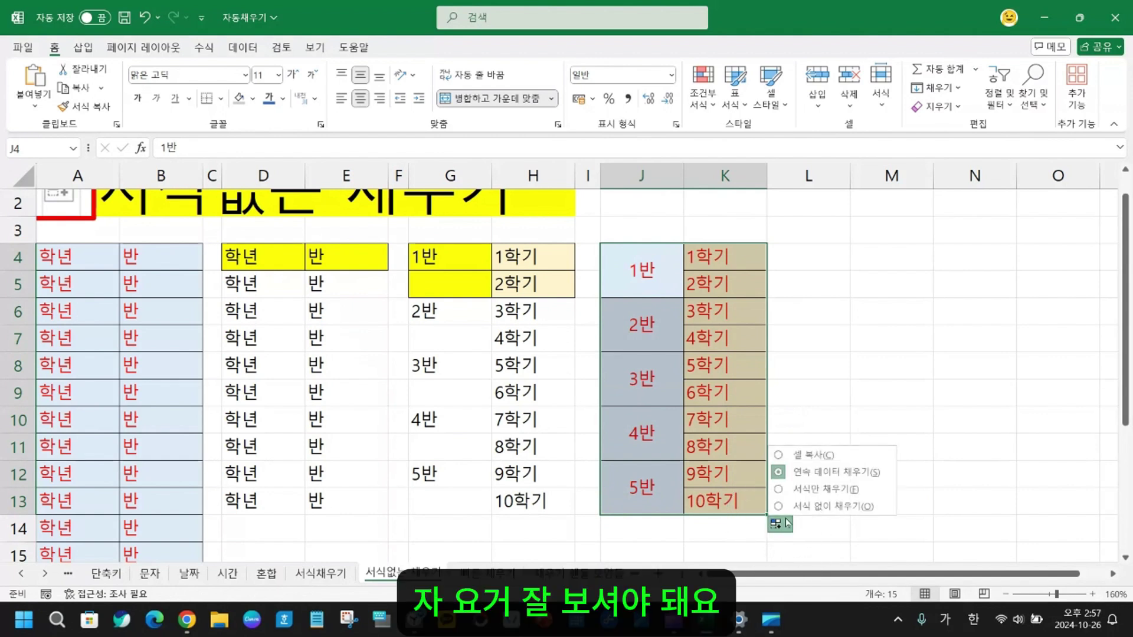
{"action": "left_click", "coordinate": [817, 508]}
{"action": "left_click", "coordinate": [826, 429]}
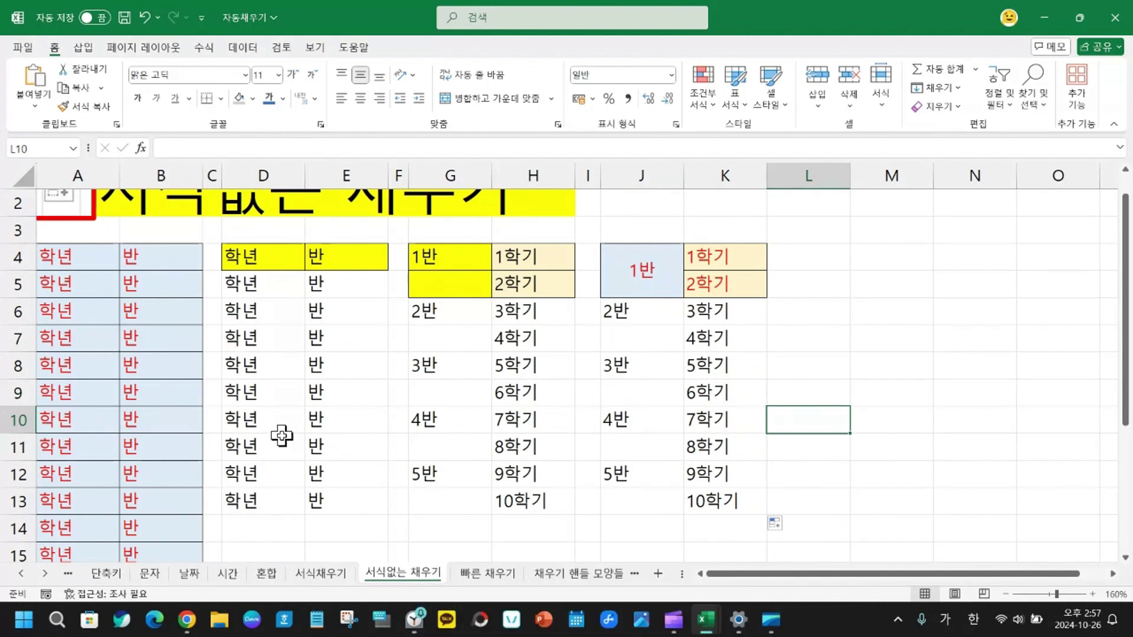
{"action": "scroll", "coordinate": [319, 419], "scroll_direction": "down", "scroll_amount": 1}
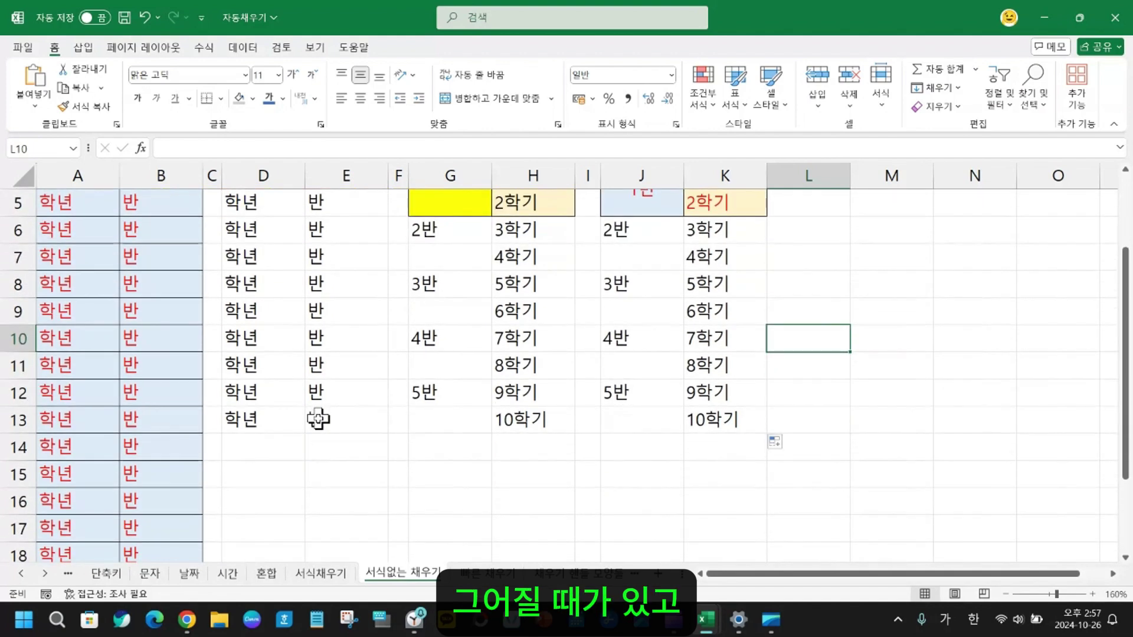
{"action": "scroll", "coordinate": [318, 418], "scroll_direction": "up", "scroll_amount": 2}
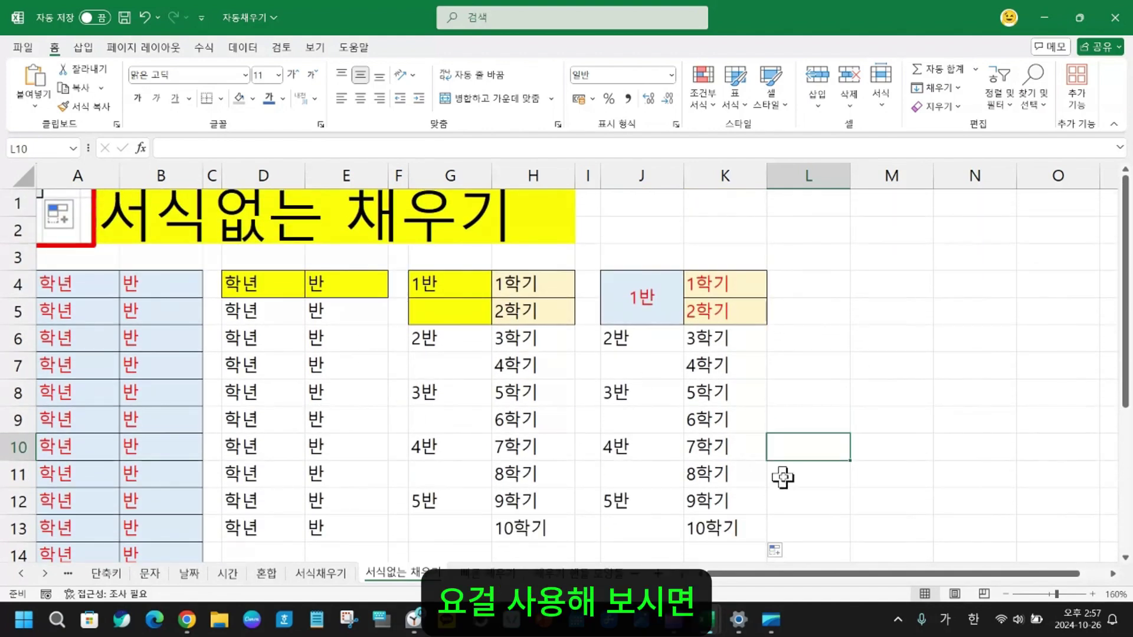
{"action": "scroll", "coordinate": [784, 474], "scroll_direction": "down", "scroll_amount": 5}
{"action": "scroll", "coordinate": [471, 476], "scroll_direction": "up", "scroll_amount": 3}
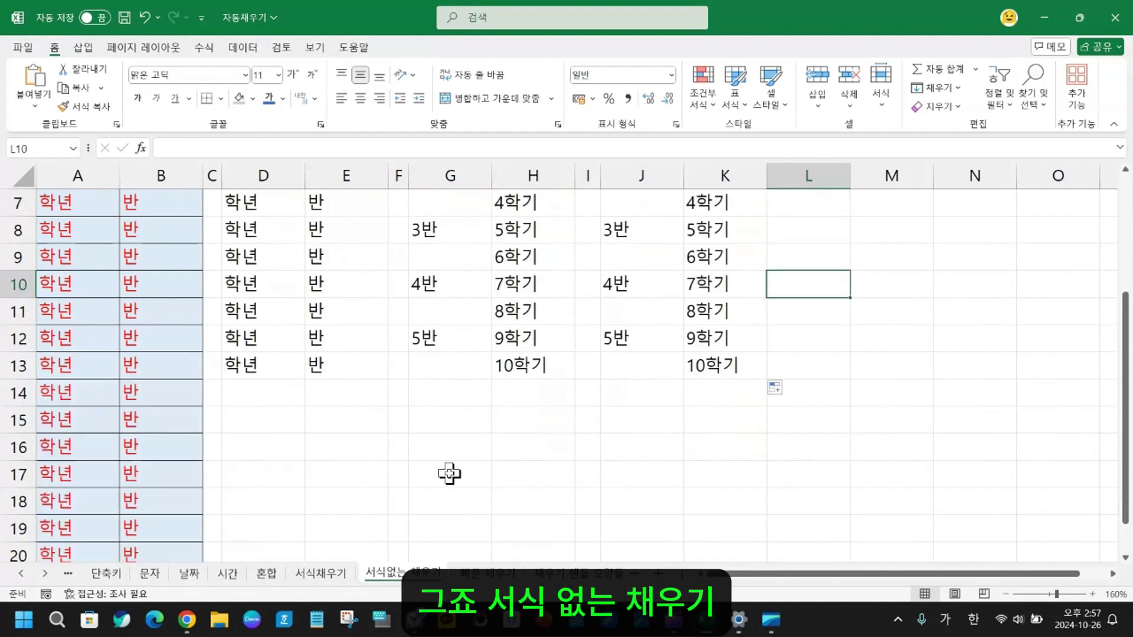
{"action": "scroll", "coordinate": [451, 466], "scroll_direction": "up", "scroll_amount": 2}
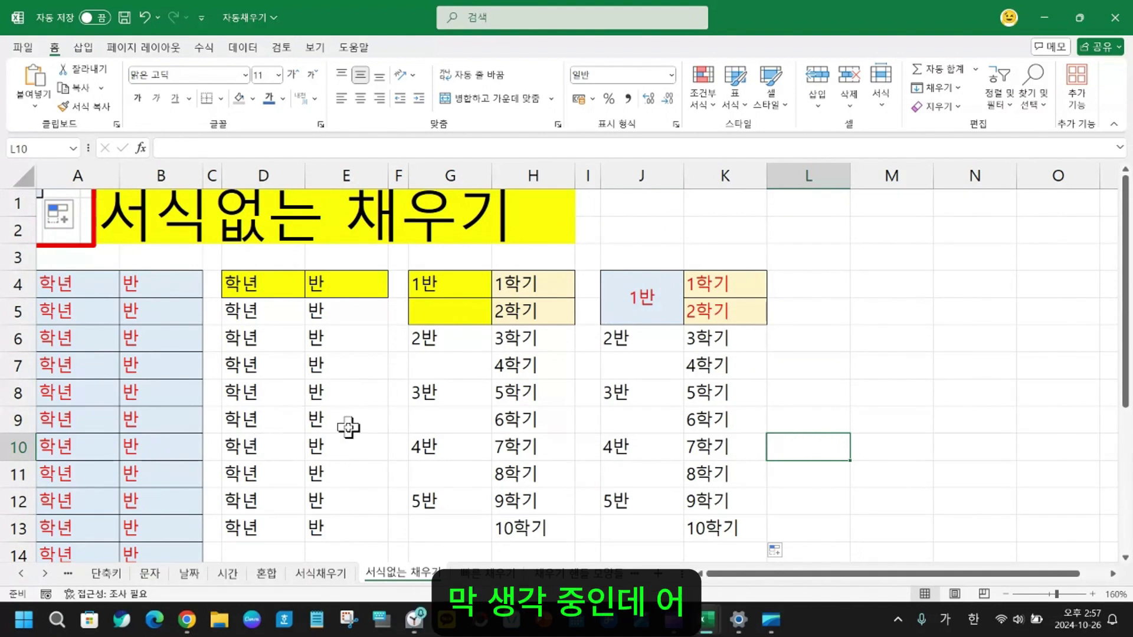
{"action": "left_click", "coordinate": [314, 429]}
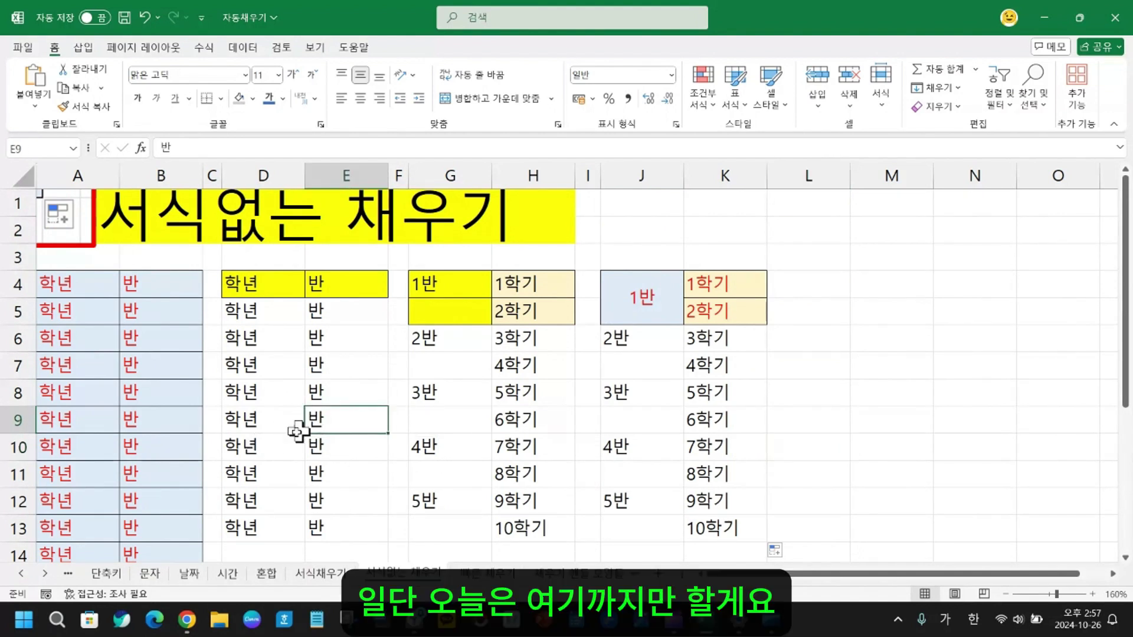